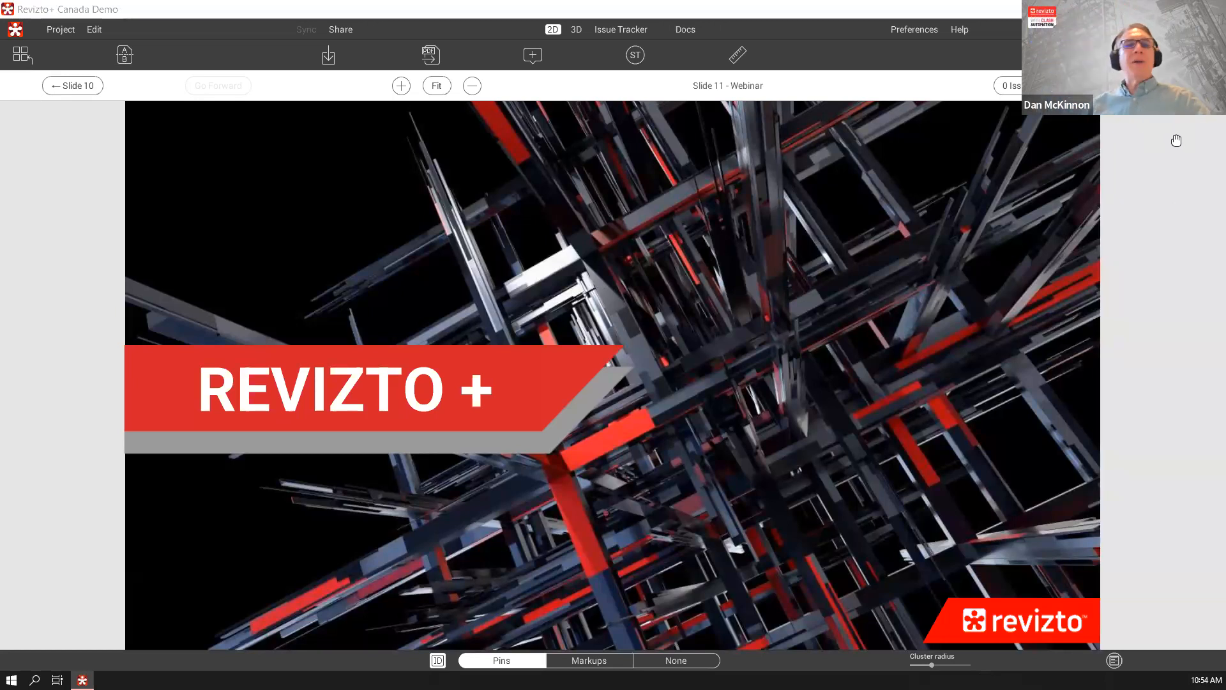
Switch to the 3D model and bring up the project's list of automated clash tests
{"action": "left_click", "coordinate": [576, 30]}
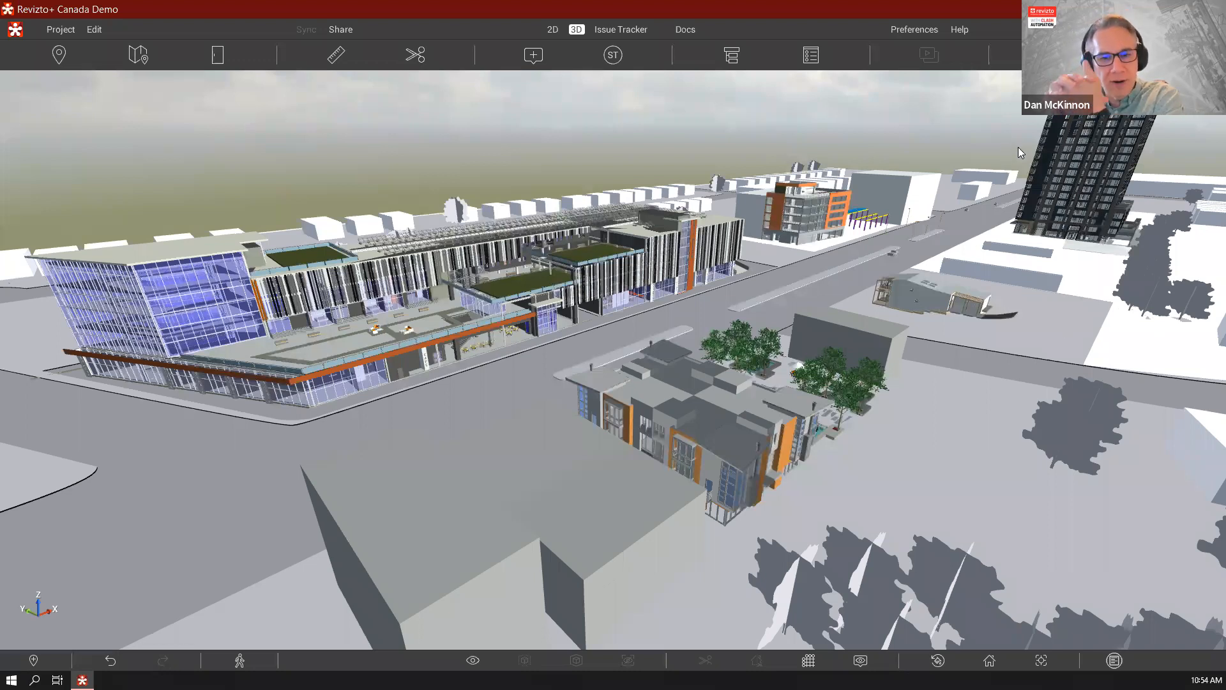
{"action": "mouse_move", "coordinate": [1053, 172]}
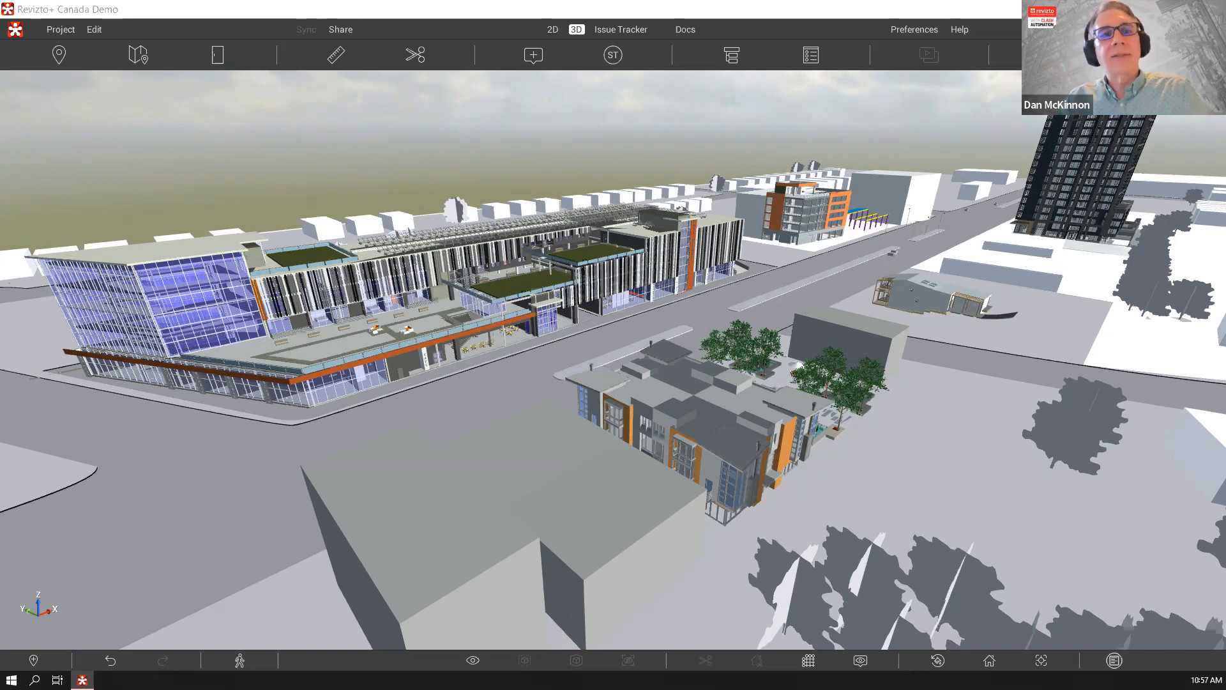
{"action": "left_click", "coordinate": [977, 11]}
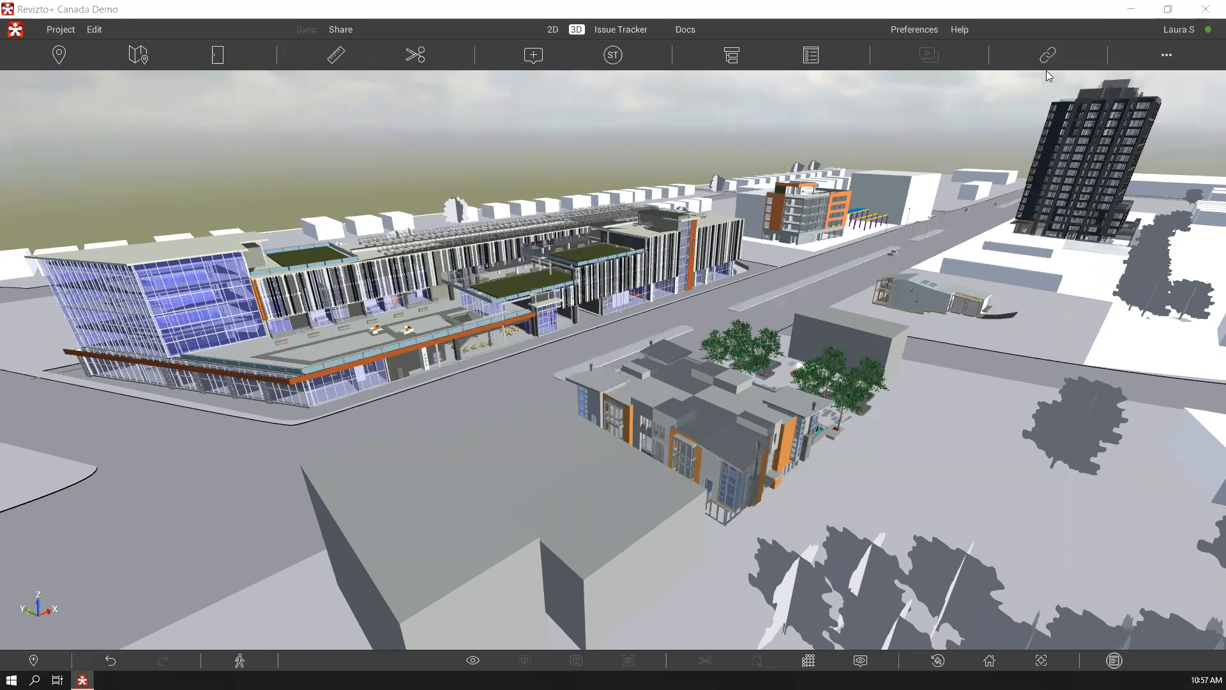
{"action": "left_click", "coordinate": [1166, 57]}
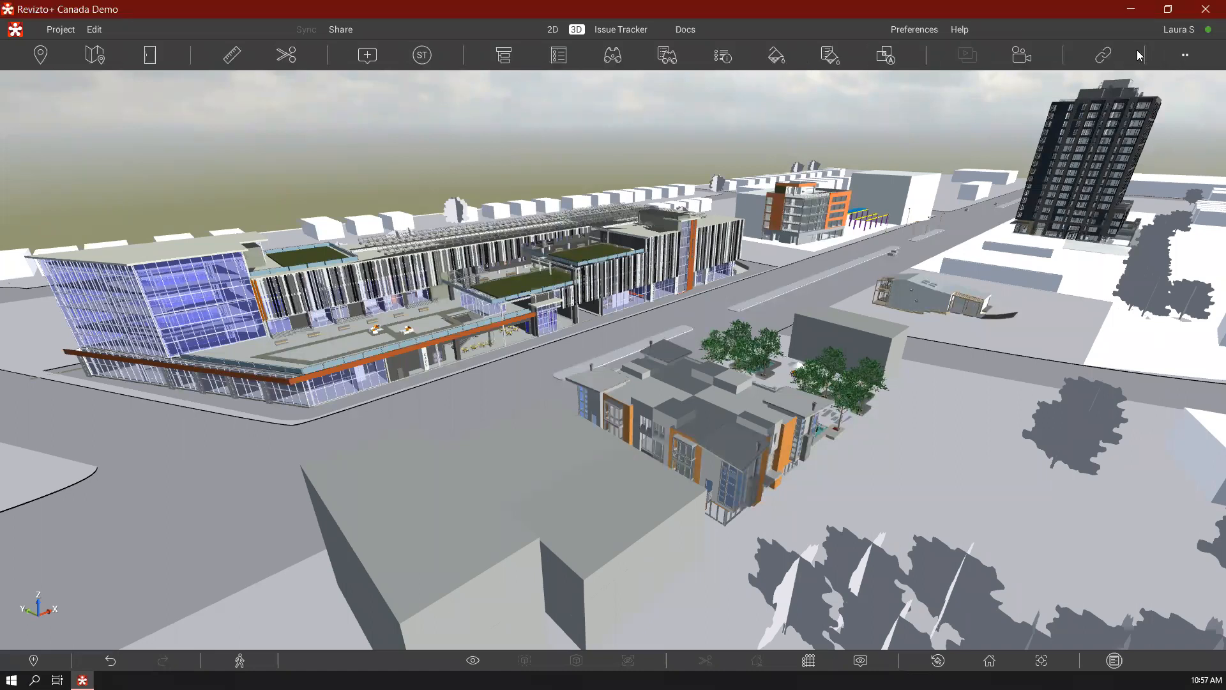
{"action": "left_click", "coordinate": [886, 55]}
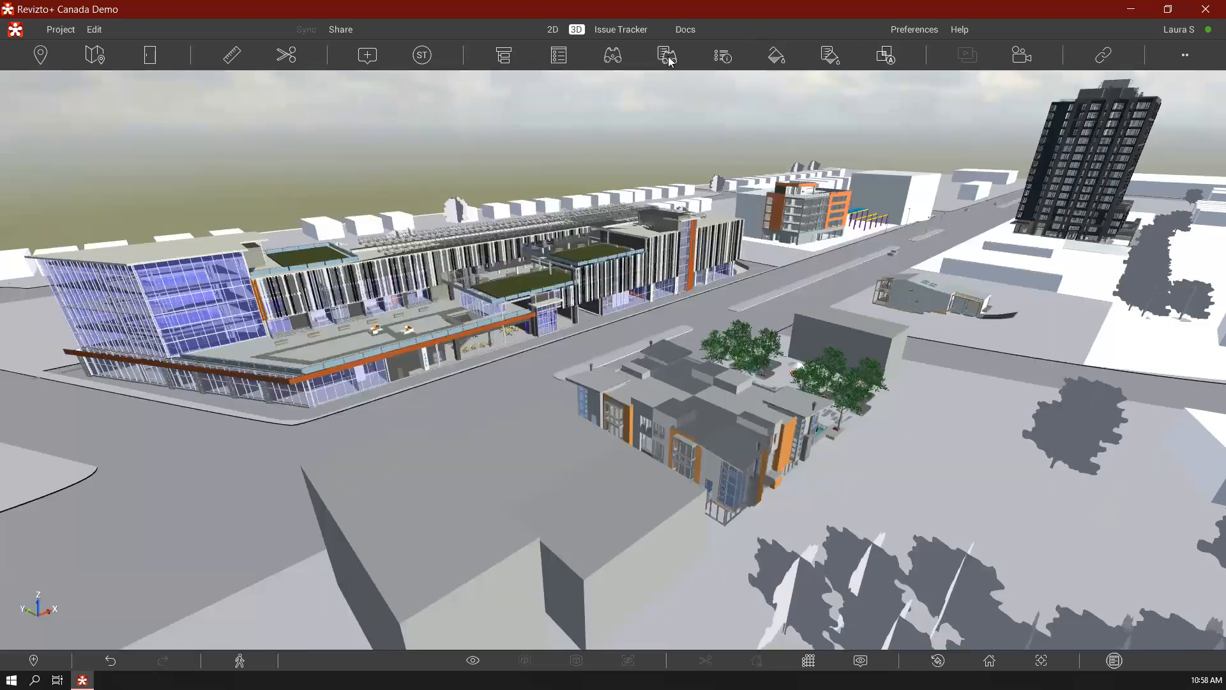
Inspect the Design STRUCT search set under 0.CLASH SETS > Source File with its find conditions, and select its matching objects in the model
{"action": "left_click", "coordinate": [667, 55]}
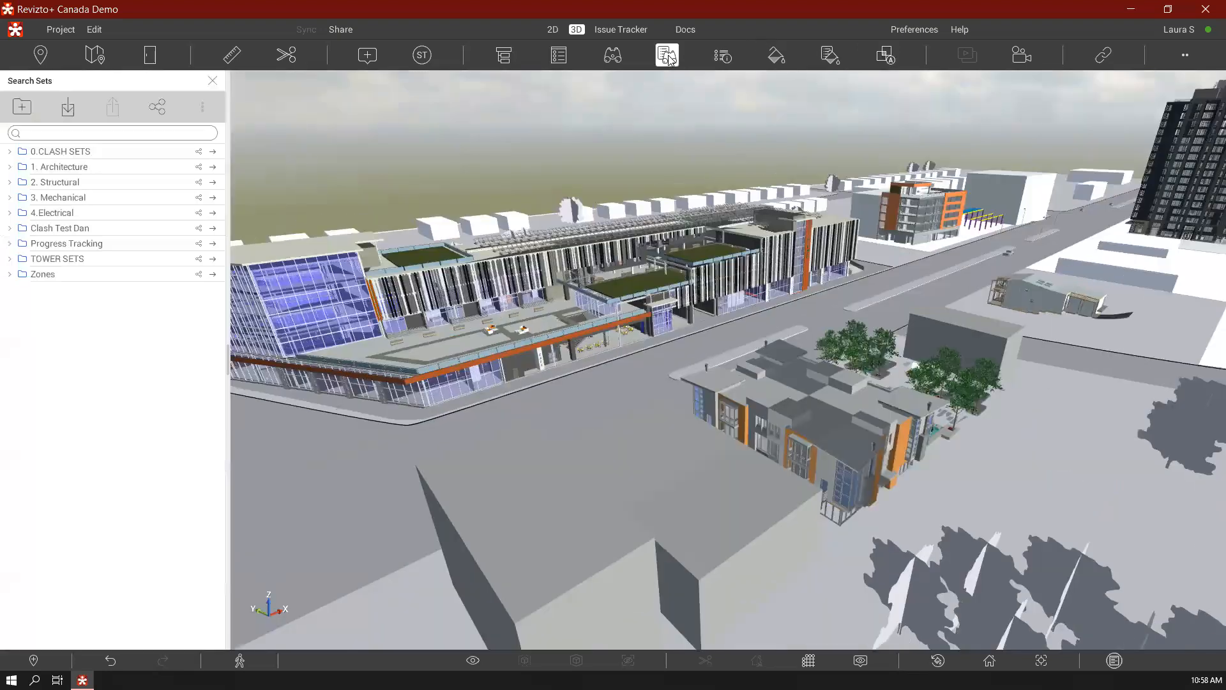
{"action": "left_click", "coordinate": [611, 58]}
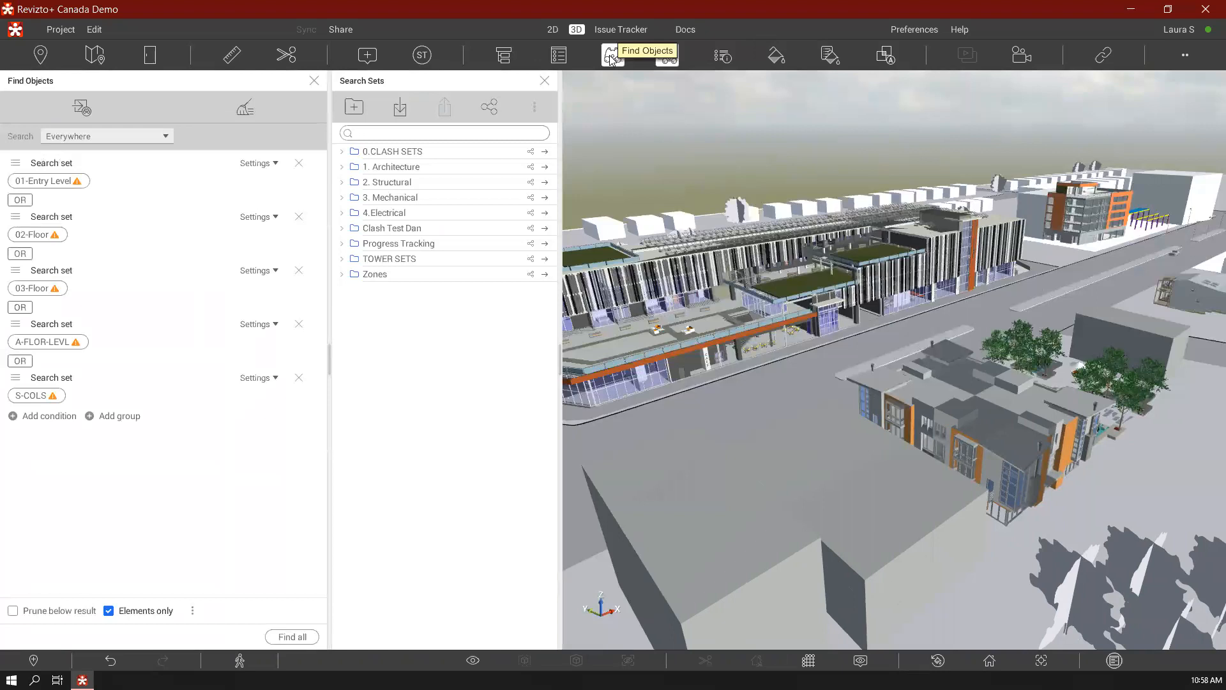
{"action": "left_click", "coordinate": [344, 153]}
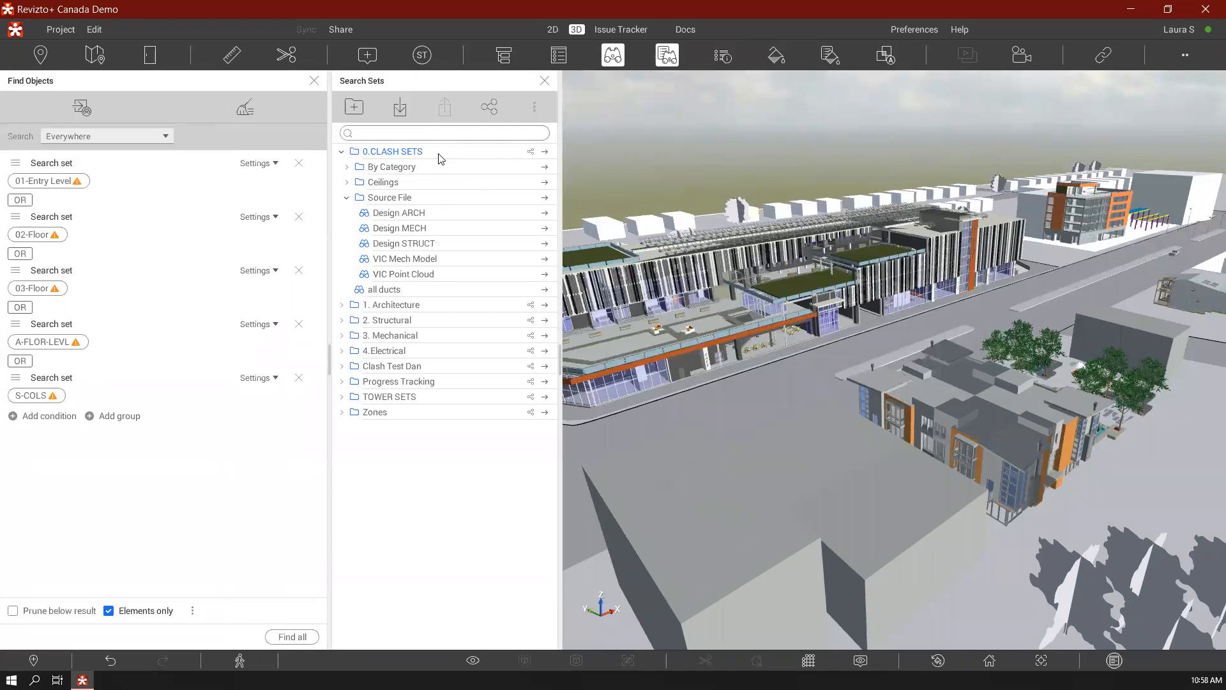
{"action": "left_click", "coordinate": [470, 247]}
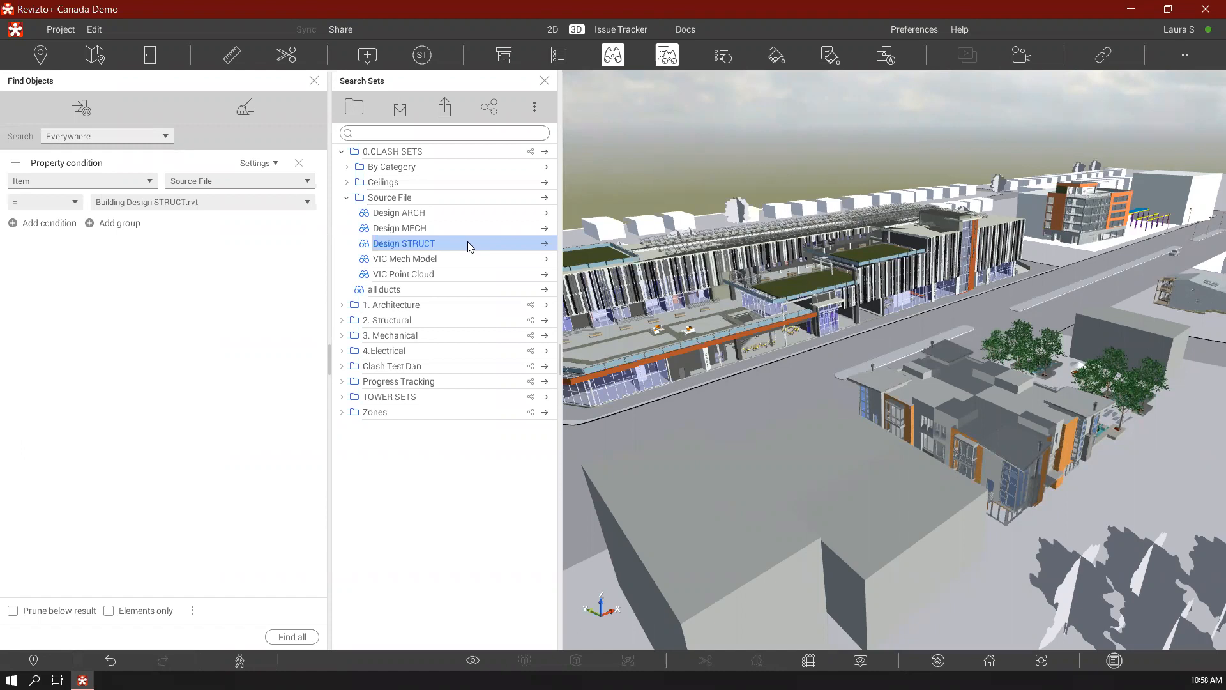
{"action": "left_click", "coordinate": [546, 244]}
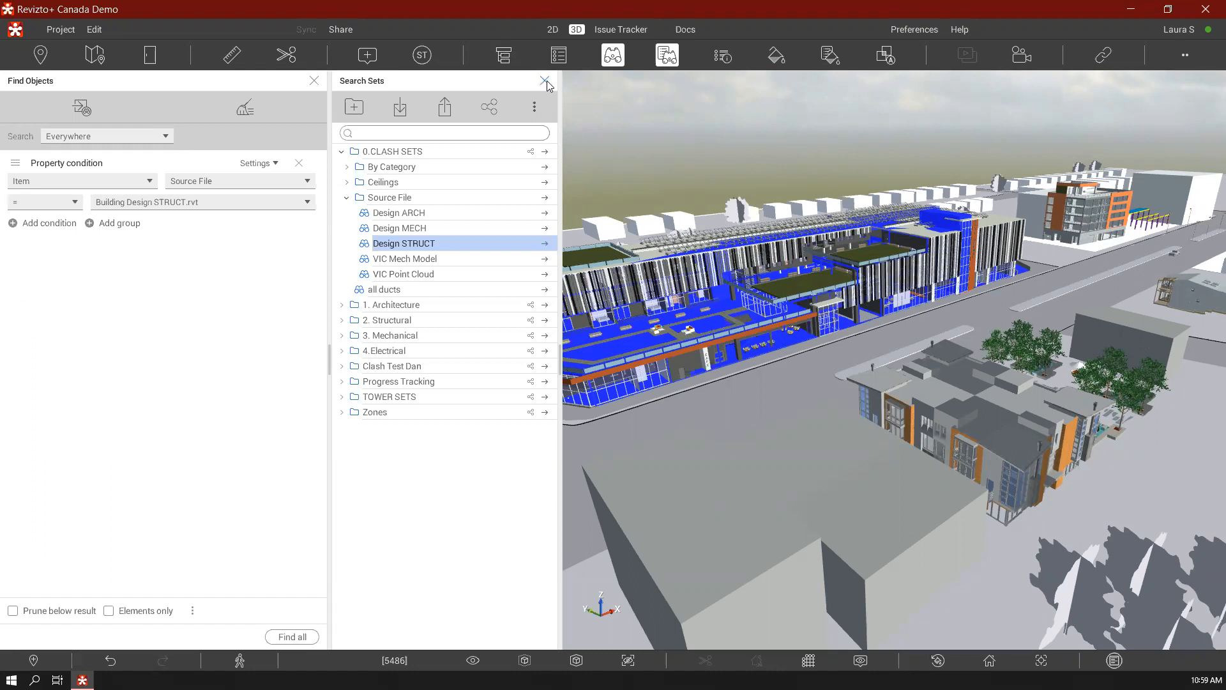
Review the search conditions of the whole 0.CLASH SETS folder and close the search sets and object search
{"action": "left_click", "coordinate": [473, 157]}
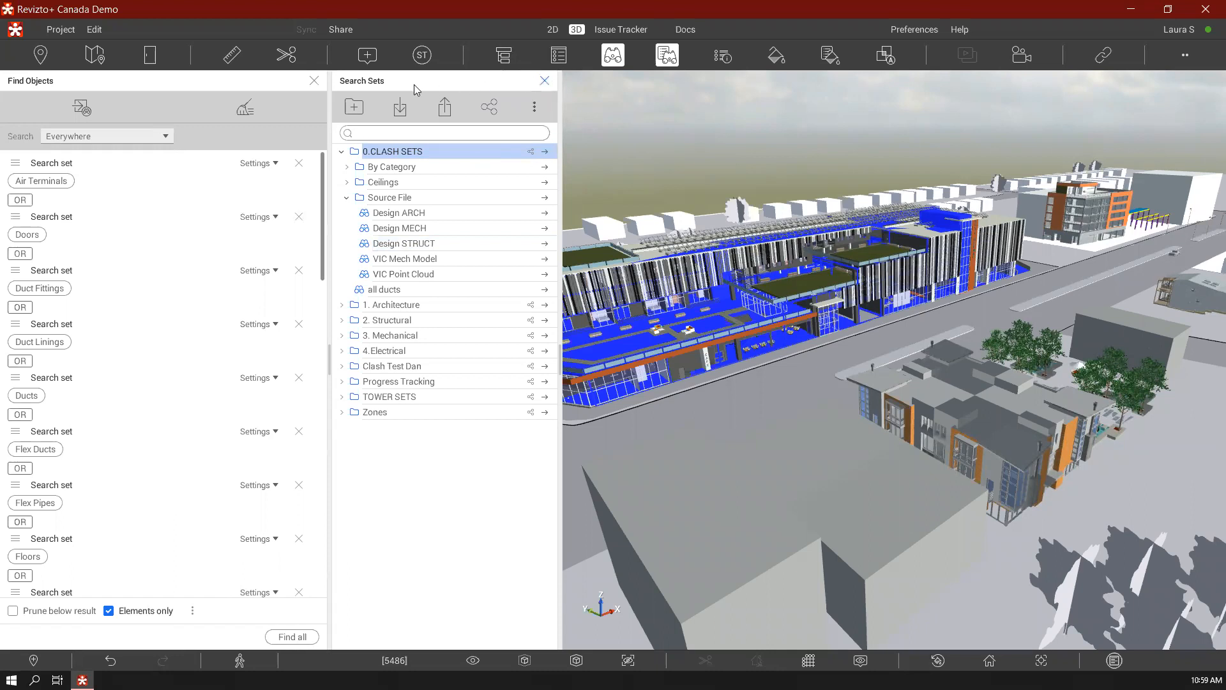
{"action": "left_click", "coordinate": [544, 81]}
{"action": "left_click", "coordinate": [314, 83]}
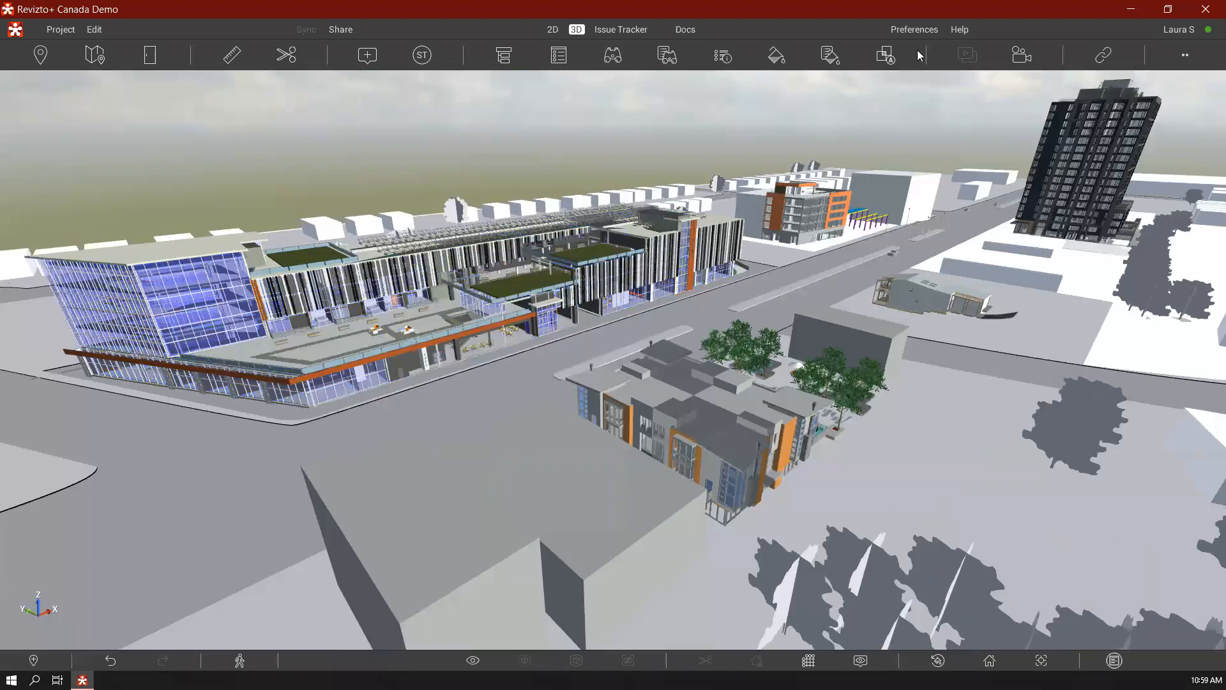
Open the Point Cloud vs Mech Model clash test and view clash 31, the Housekeeping Pad group and group 301 in 3D
{"action": "left_click", "coordinate": [886, 56]}
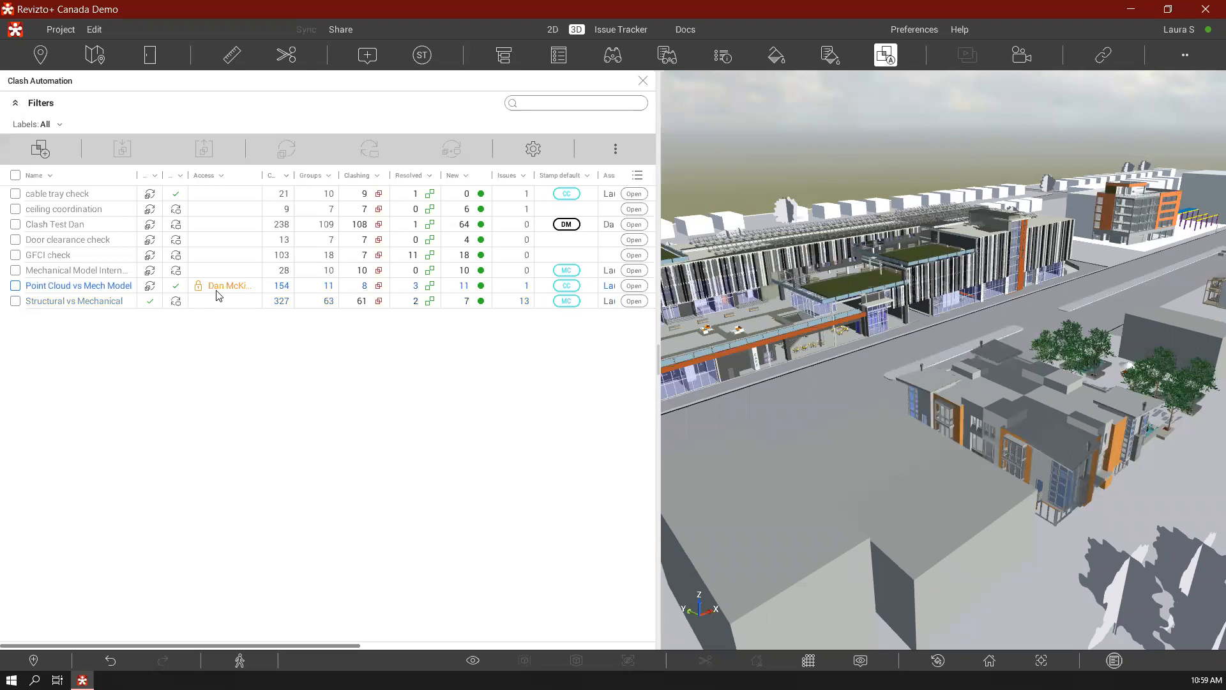
{"action": "left_click", "coordinate": [115, 290]}
{"action": "left_click", "coordinate": [113, 289]}
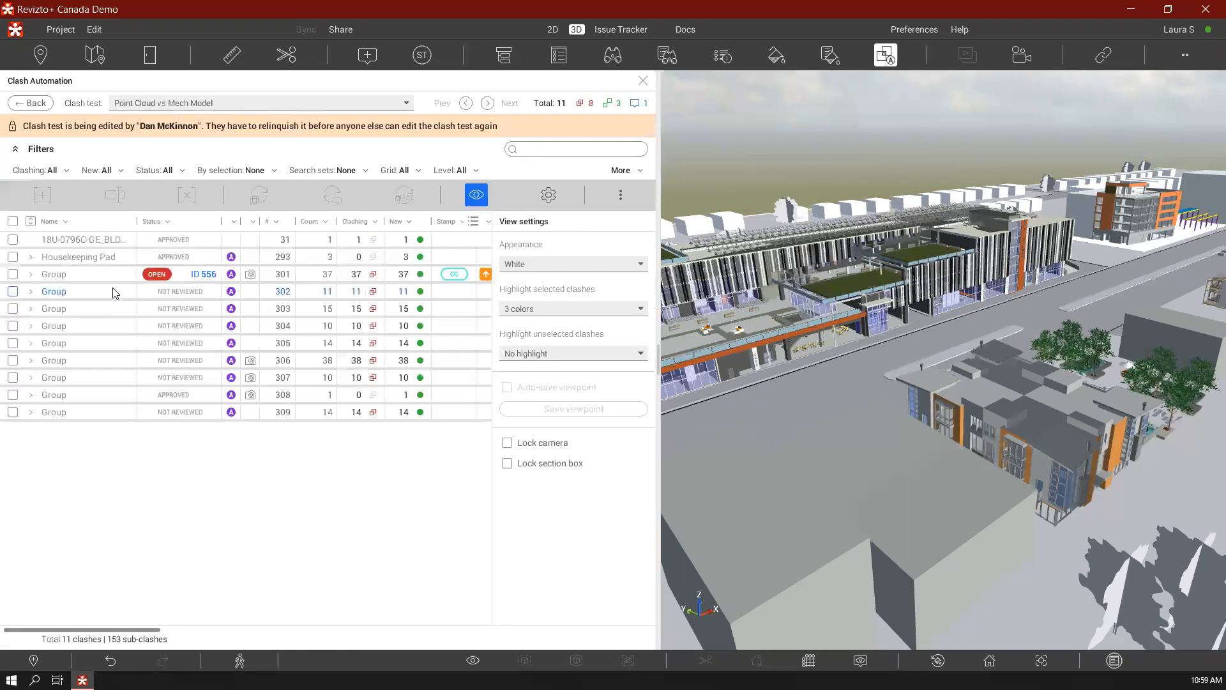
{"action": "left_click", "coordinate": [102, 246]}
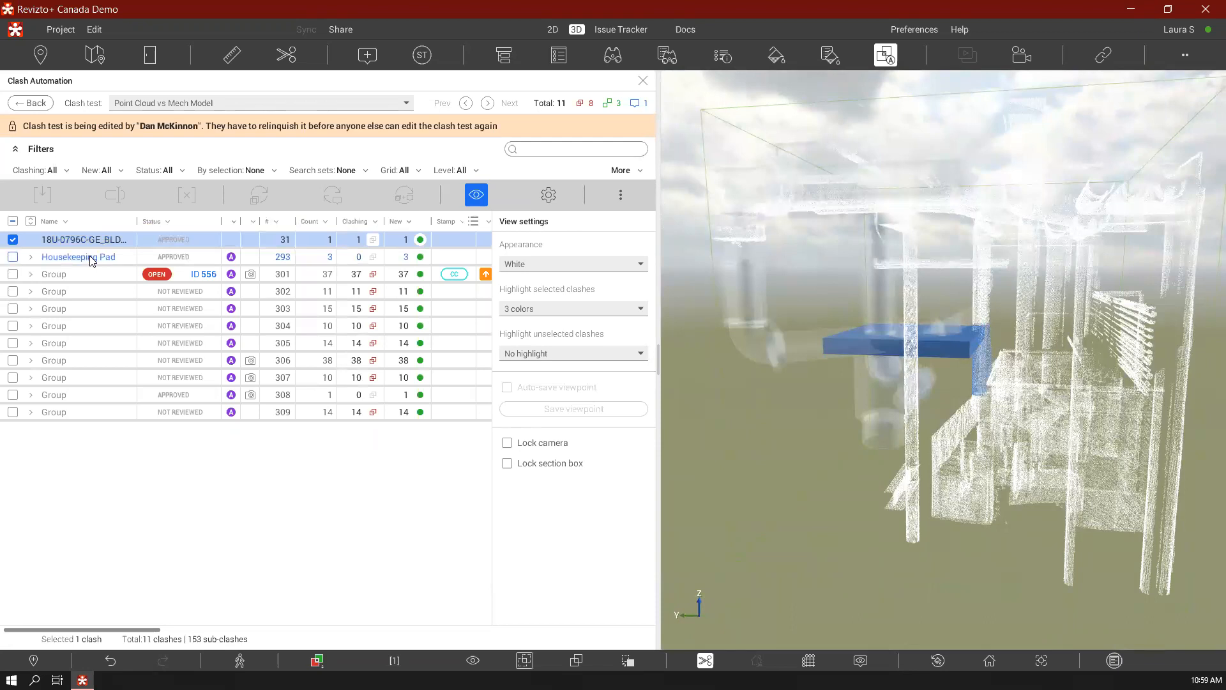
{"action": "left_click", "coordinate": [94, 259]}
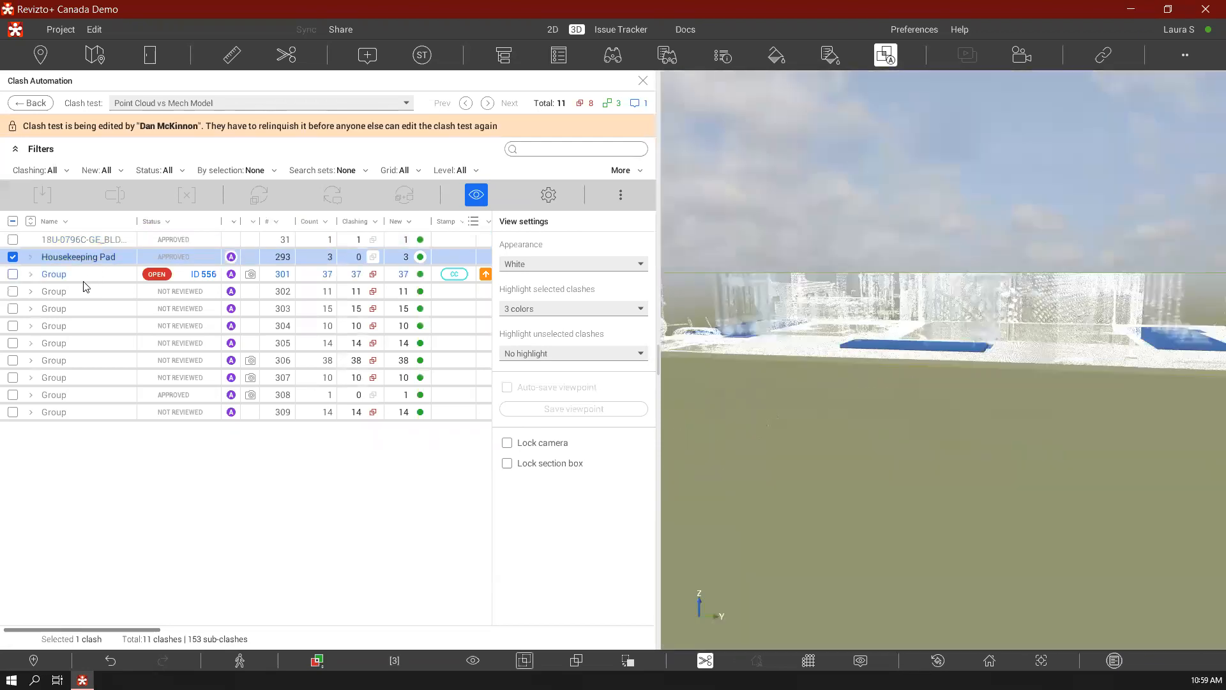
{"action": "left_click", "coordinate": [93, 272]}
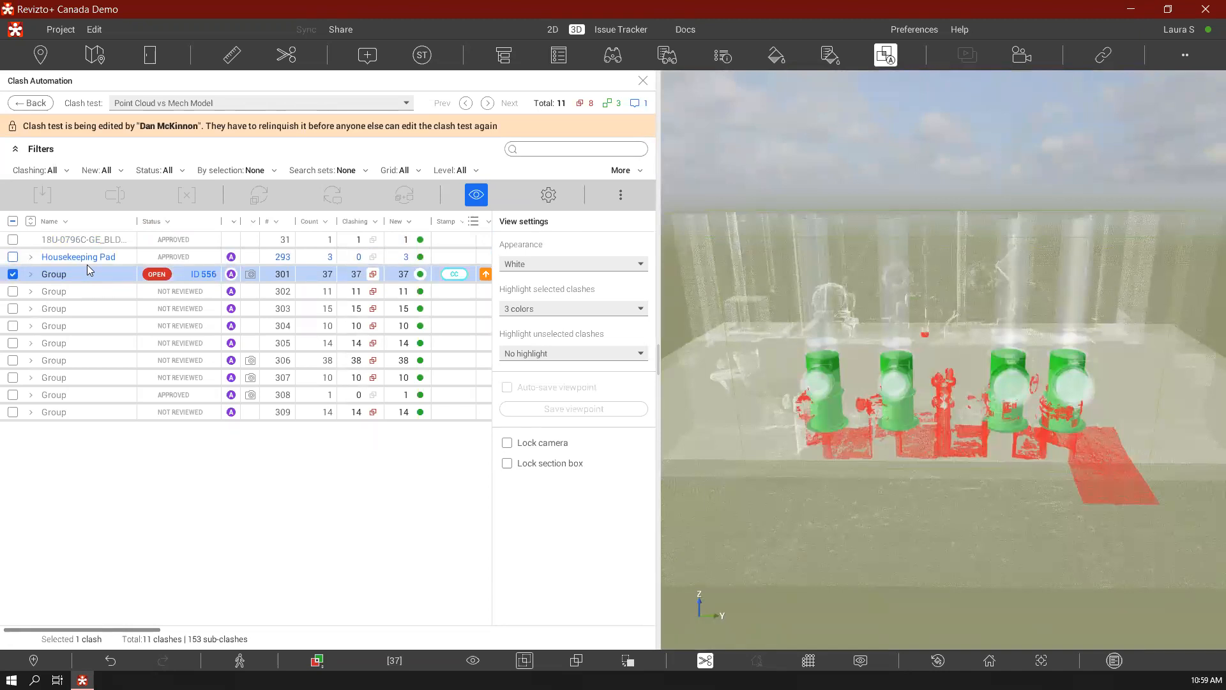
Open the issue linked to clash group 301 and review its markup, 3D viewpoint, 2D sheet location and list of related sheets
{"action": "left_click", "coordinate": [201, 274]}
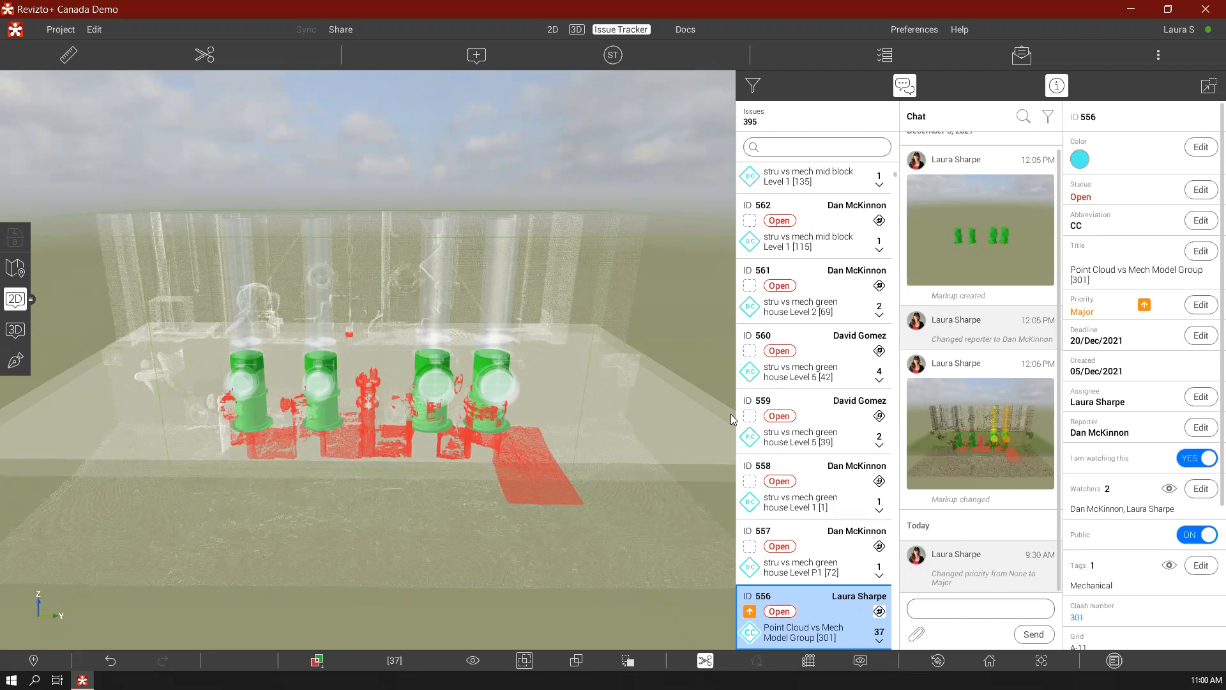
{"action": "left_click", "coordinate": [16, 360]}
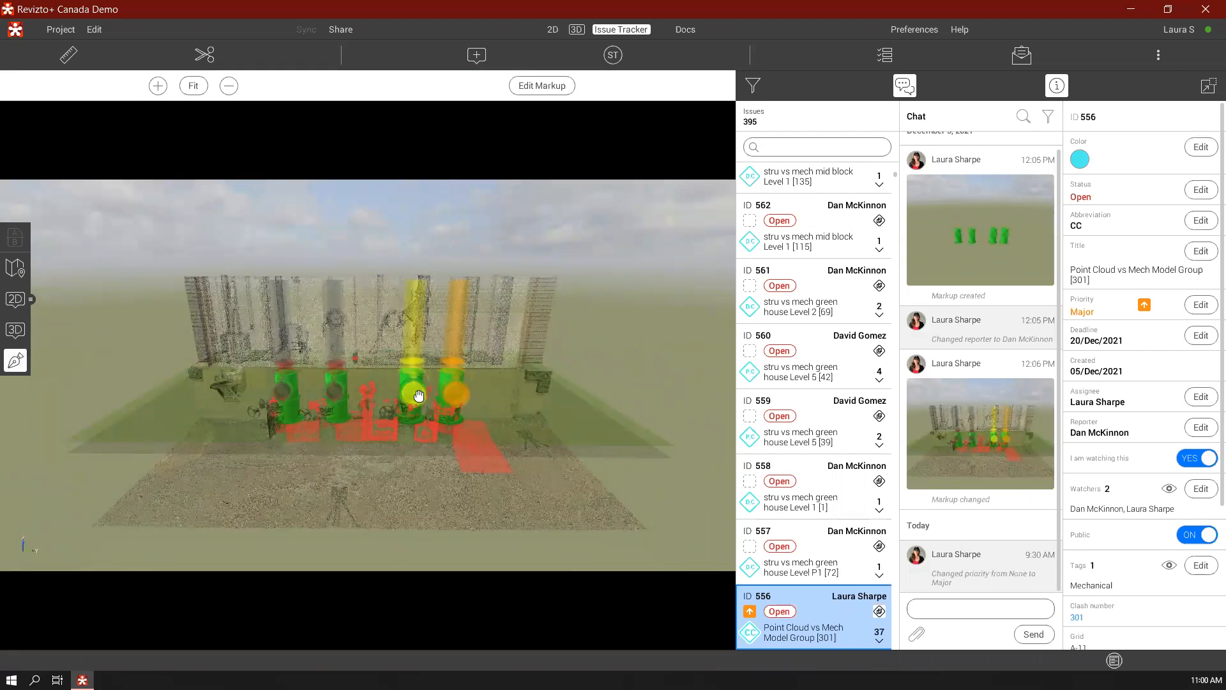
{"action": "left_click", "coordinate": [23, 331]}
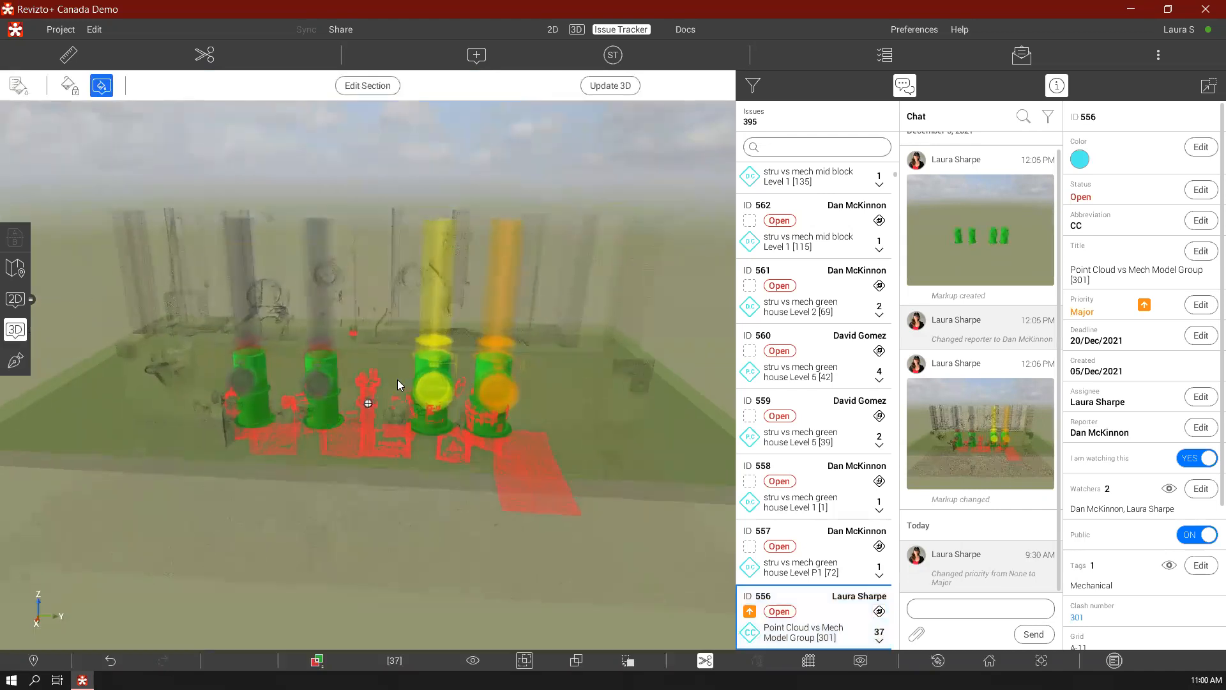
{"action": "left_click", "coordinate": [14, 301]}
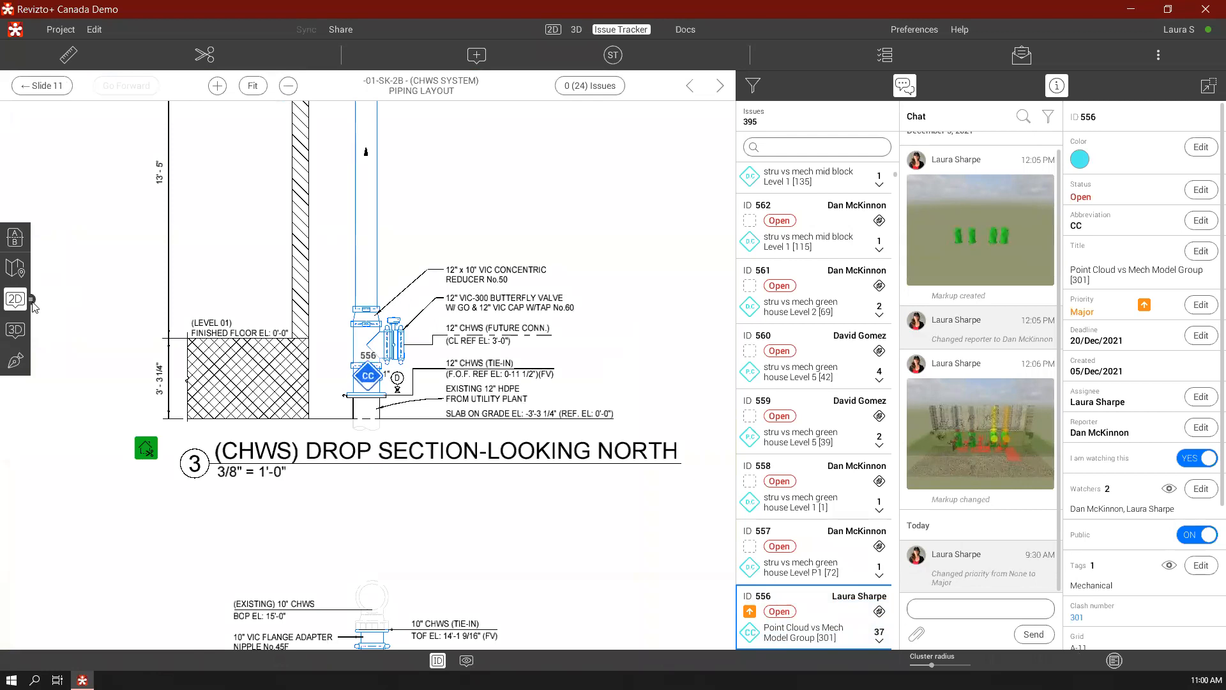
{"action": "left_click", "coordinate": [32, 304]}
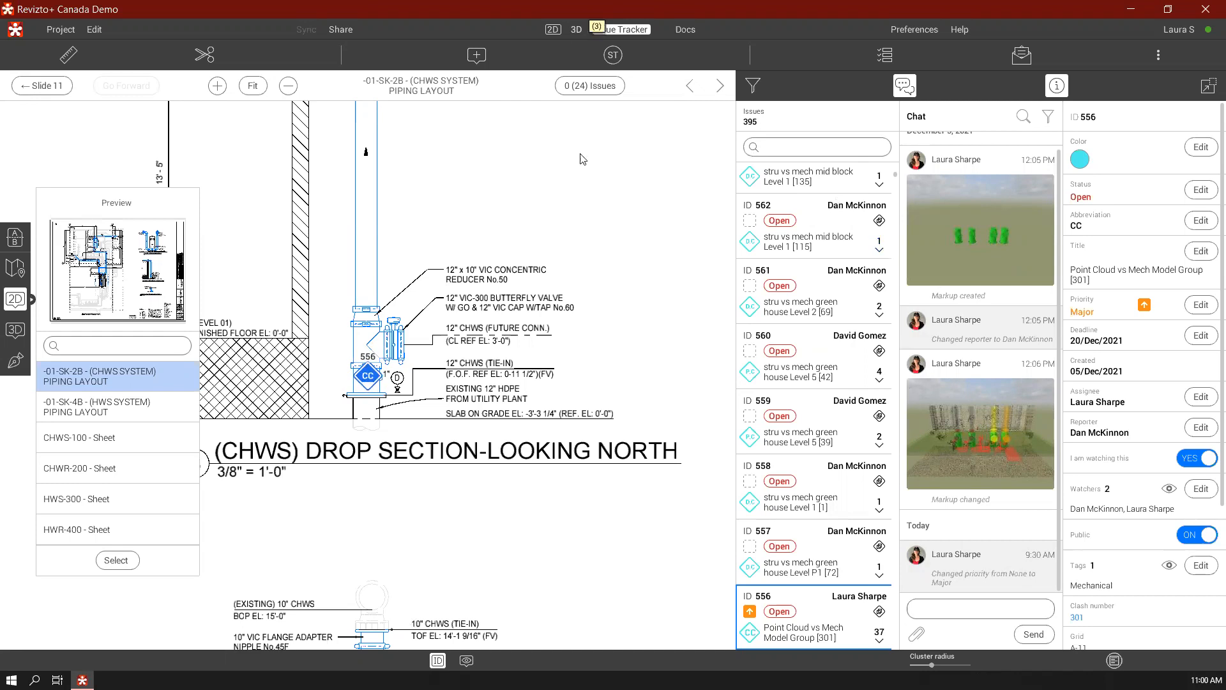
{"action": "scroll", "coordinate": [1130, 334], "scroll_direction": "down", "scroll_amount": 3}
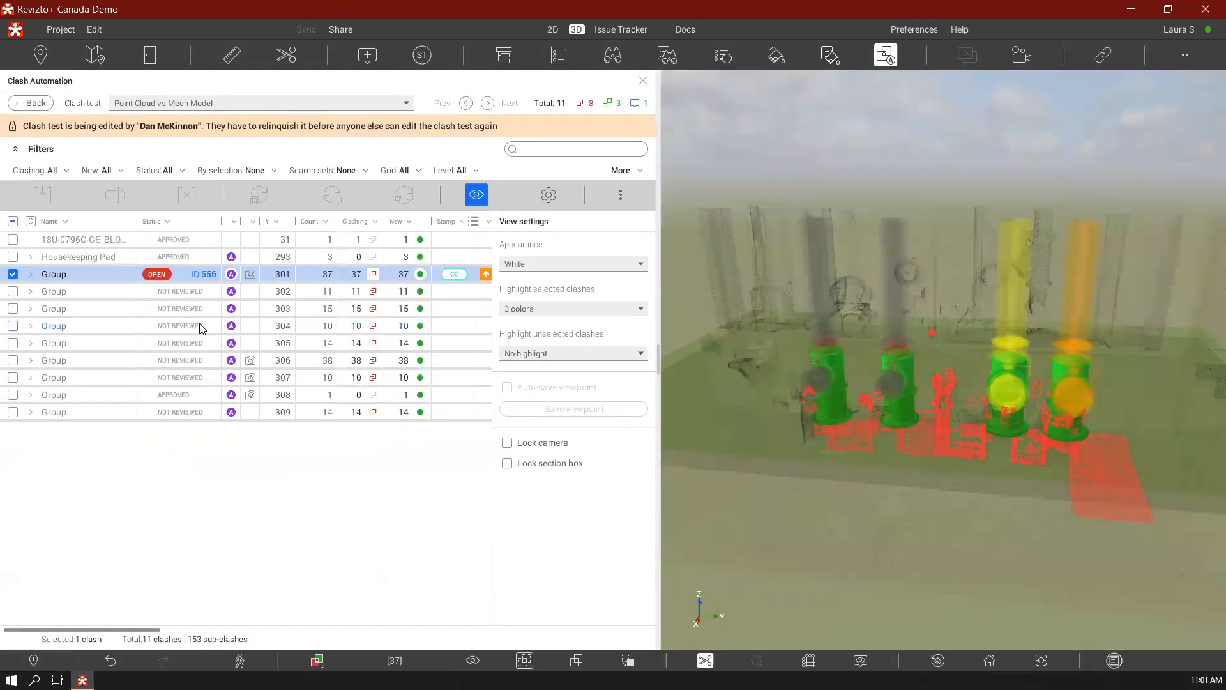
Return to the clash test list and start a new clash test named "Struct vs Mech"
{"action": "left_click", "coordinate": [38, 105]}
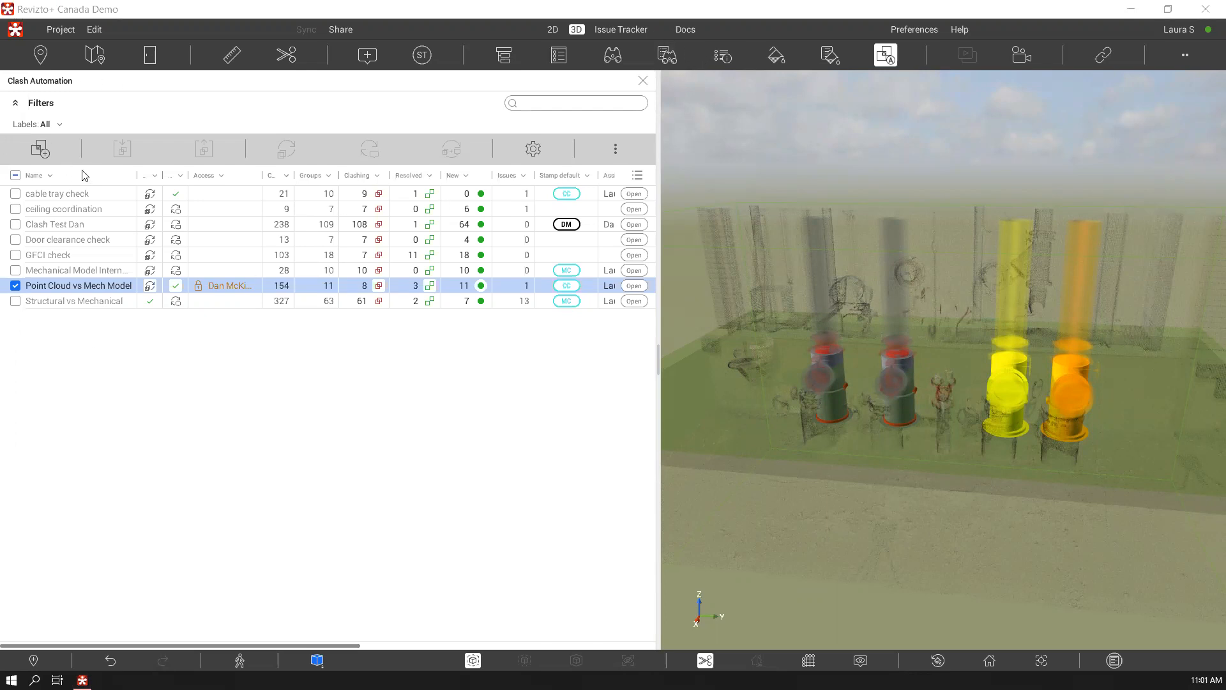
{"action": "left_click", "coordinate": [42, 146]}
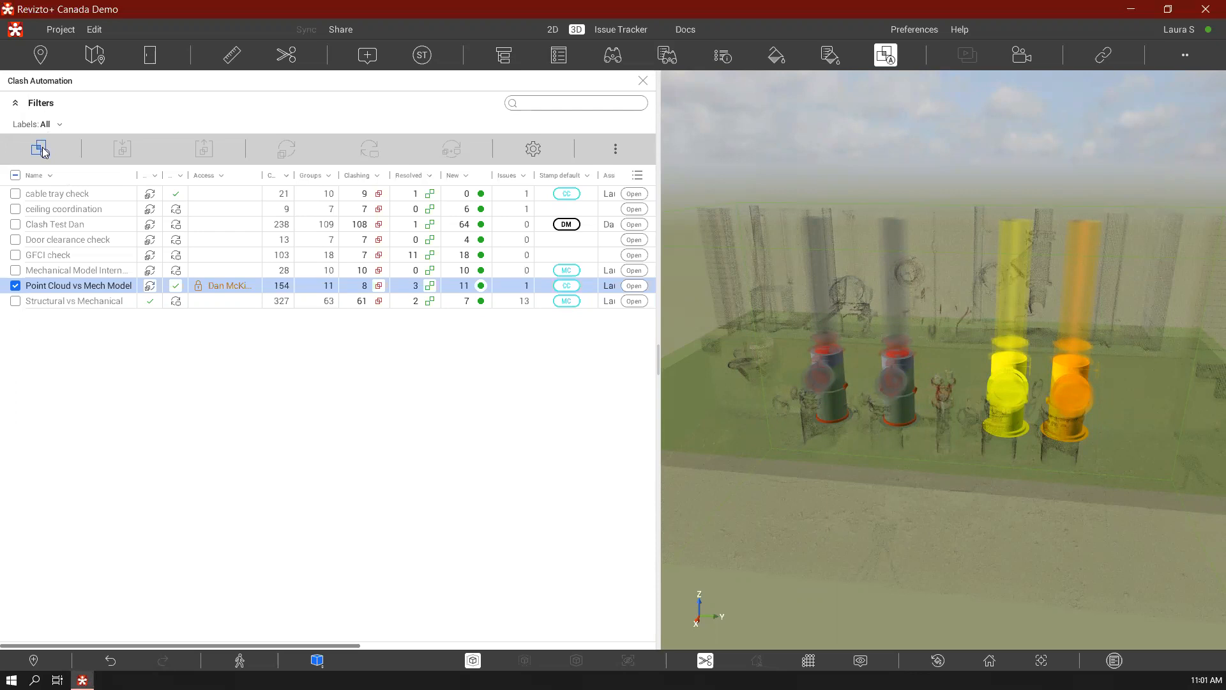
{"action": "left_click", "coordinate": [503, 118]}
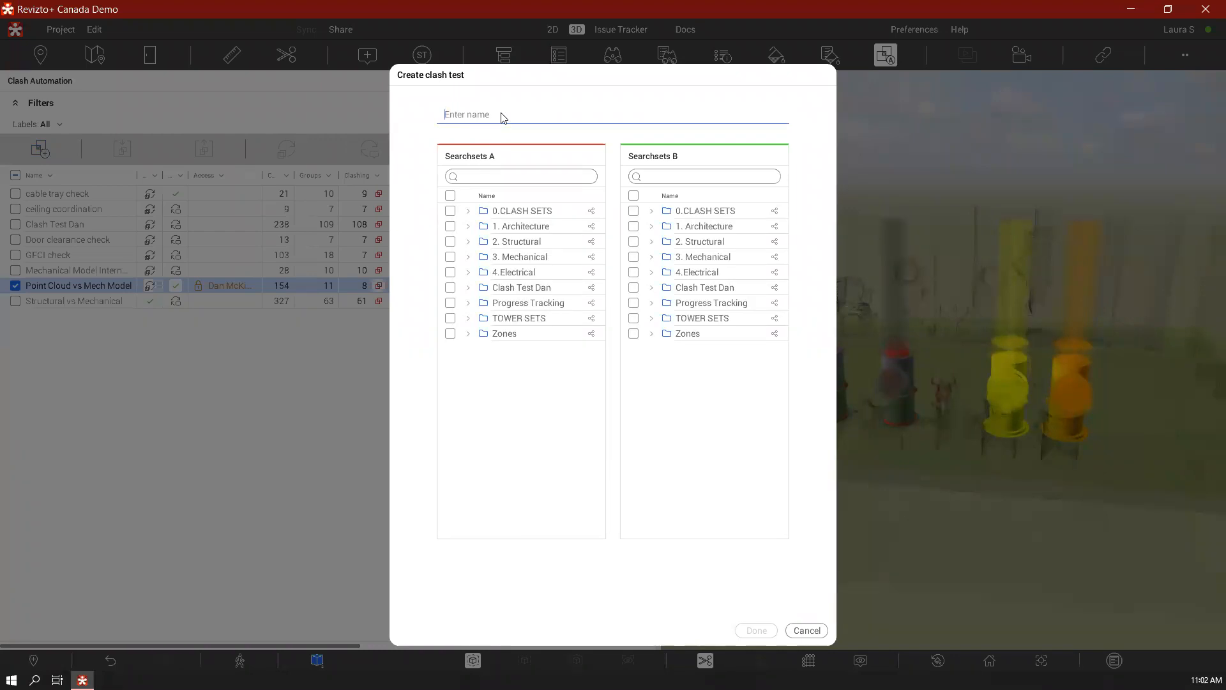
{"action": "type", "text": "Struct vs Mech"}
From the Source File sets in 0.CLASH SETS, choose Design STRUCT for Searchsets A and Design MECH for Searchsets B
{"action": "left_click", "coordinate": [468, 212]}
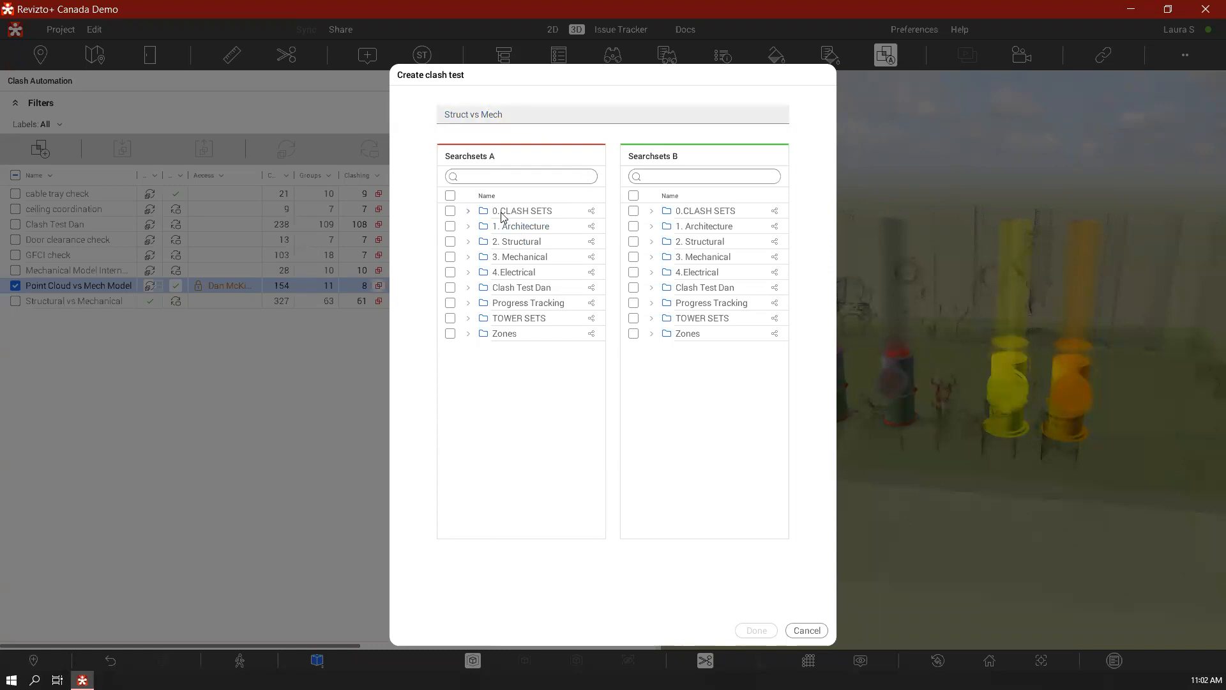
{"action": "left_click", "coordinate": [652, 211]}
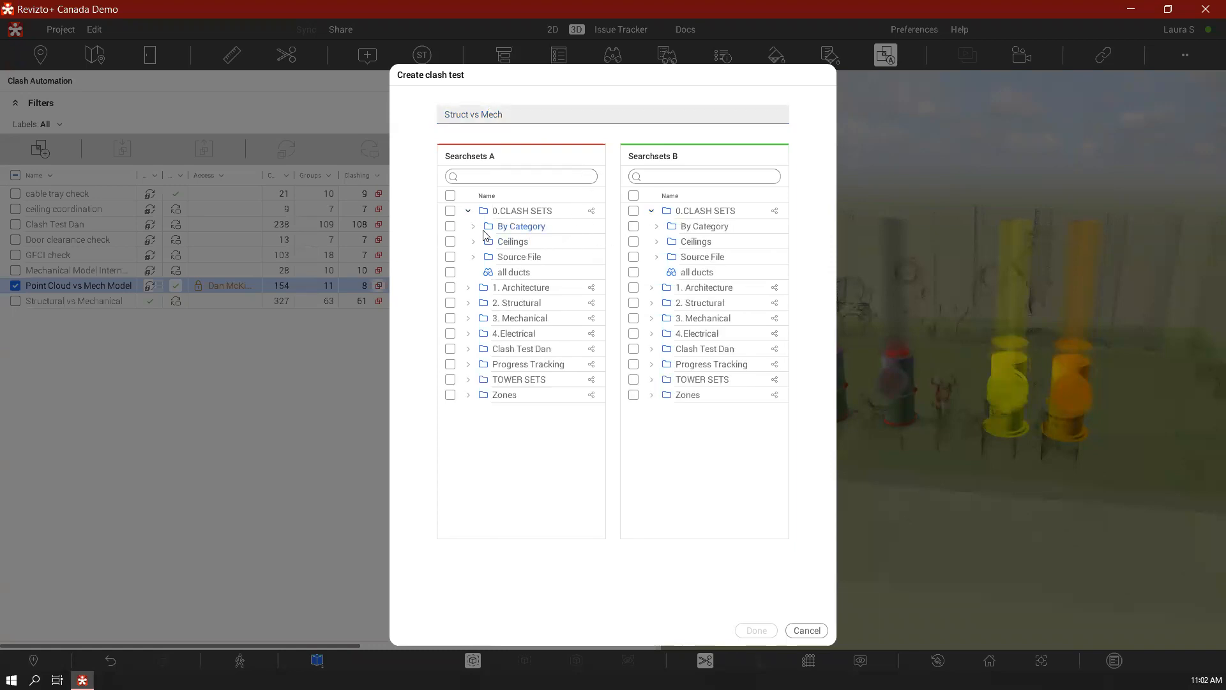
{"action": "left_click", "coordinate": [474, 257]}
{"action": "left_click", "coordinate": [657, 258]}
{"action": "left_click", "coordinate": [450, 302]}
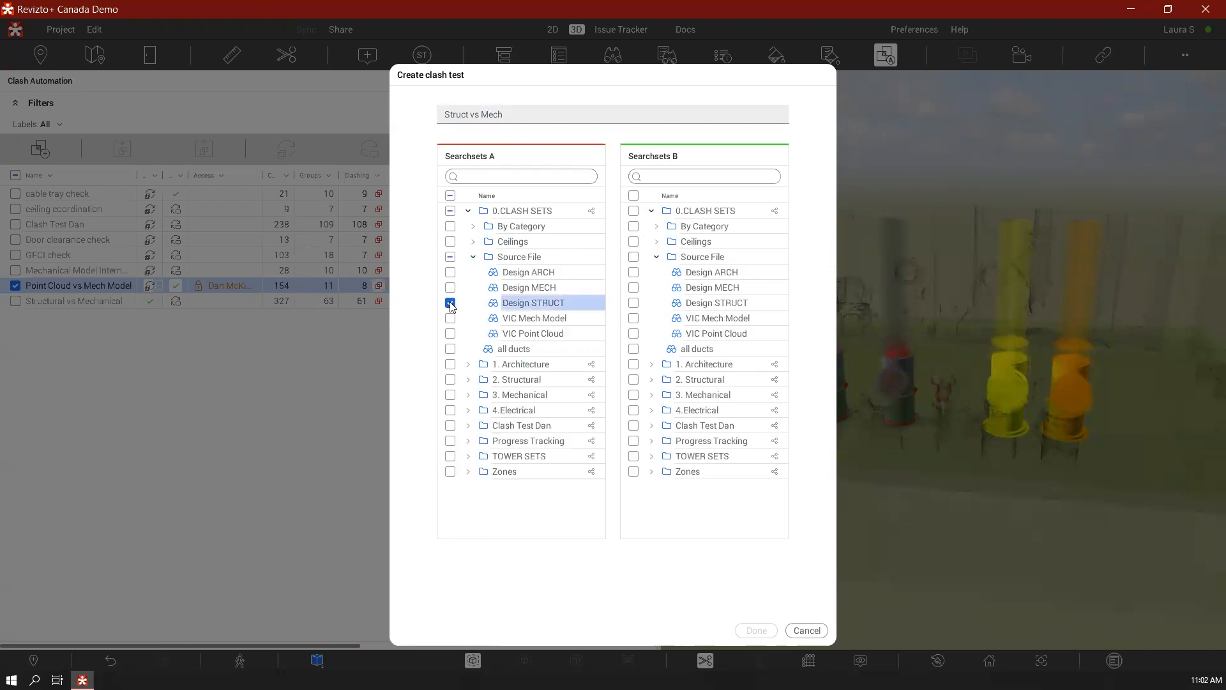
{"action": "left_click", "coordinate": [633, 287]}
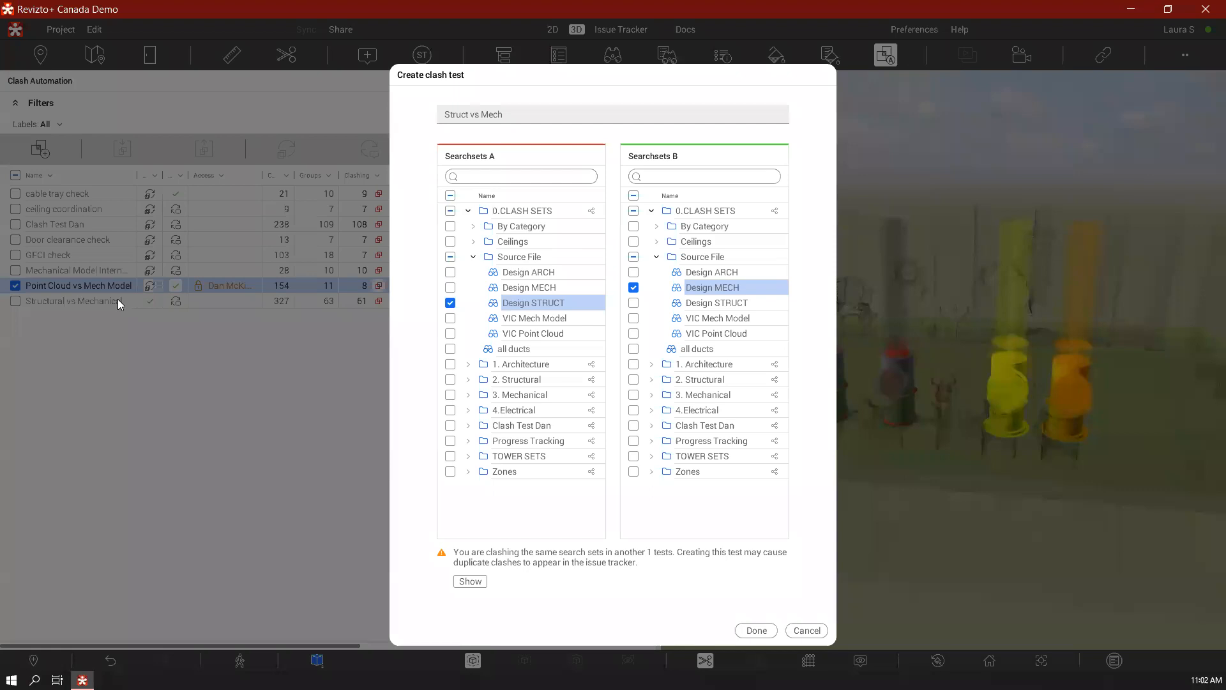
Check which existing test already clashes the same search sets, and finish creating the new clash test
{"action": "left_click", "coordinate": [471, 581]}
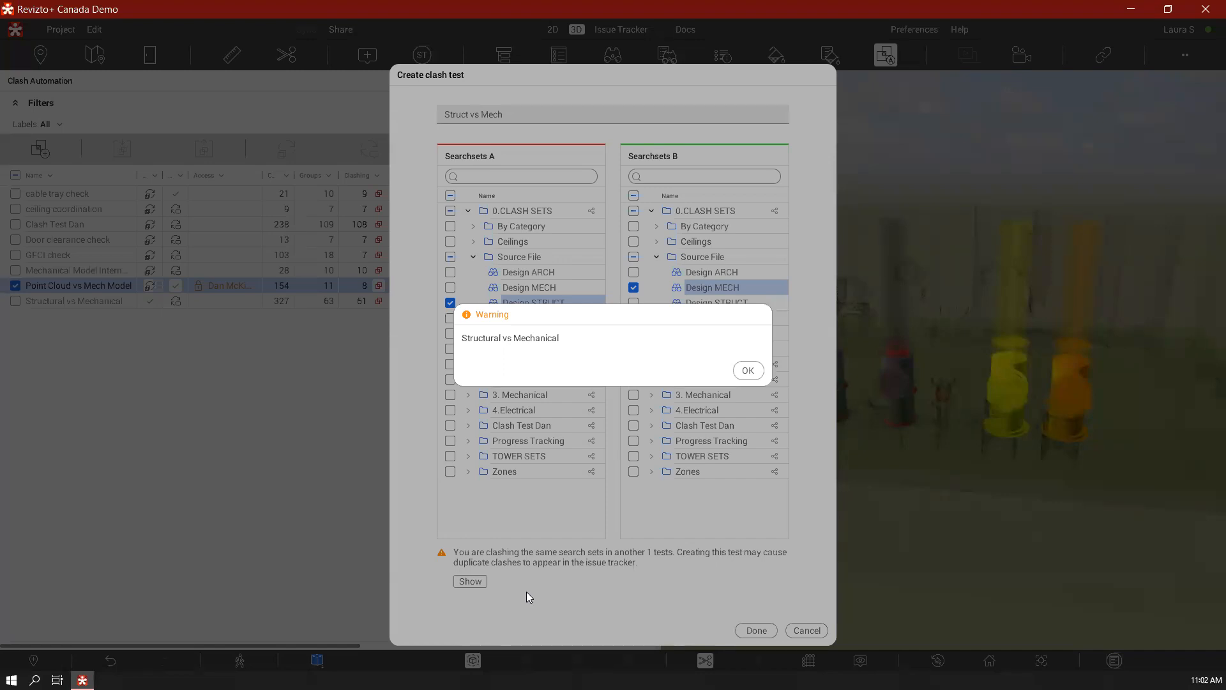
{"action": "left_click", "coordinate": [760, 370]}
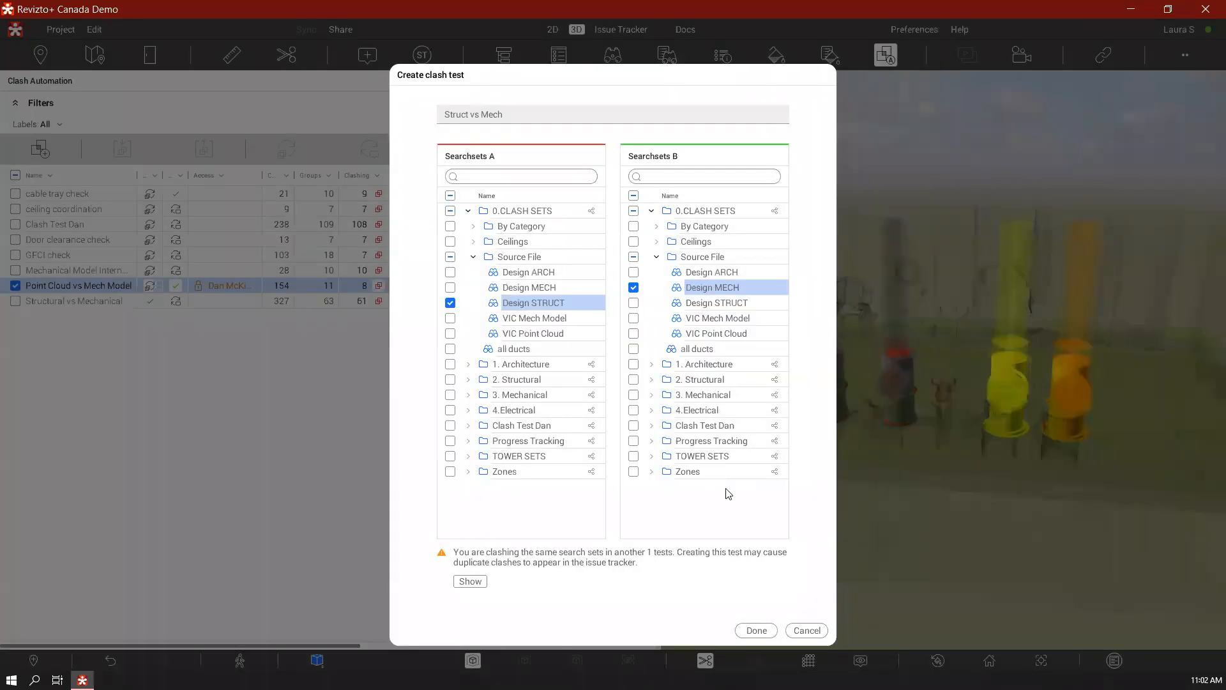
{"action": "left_click", "coordinate": [766, 631]}
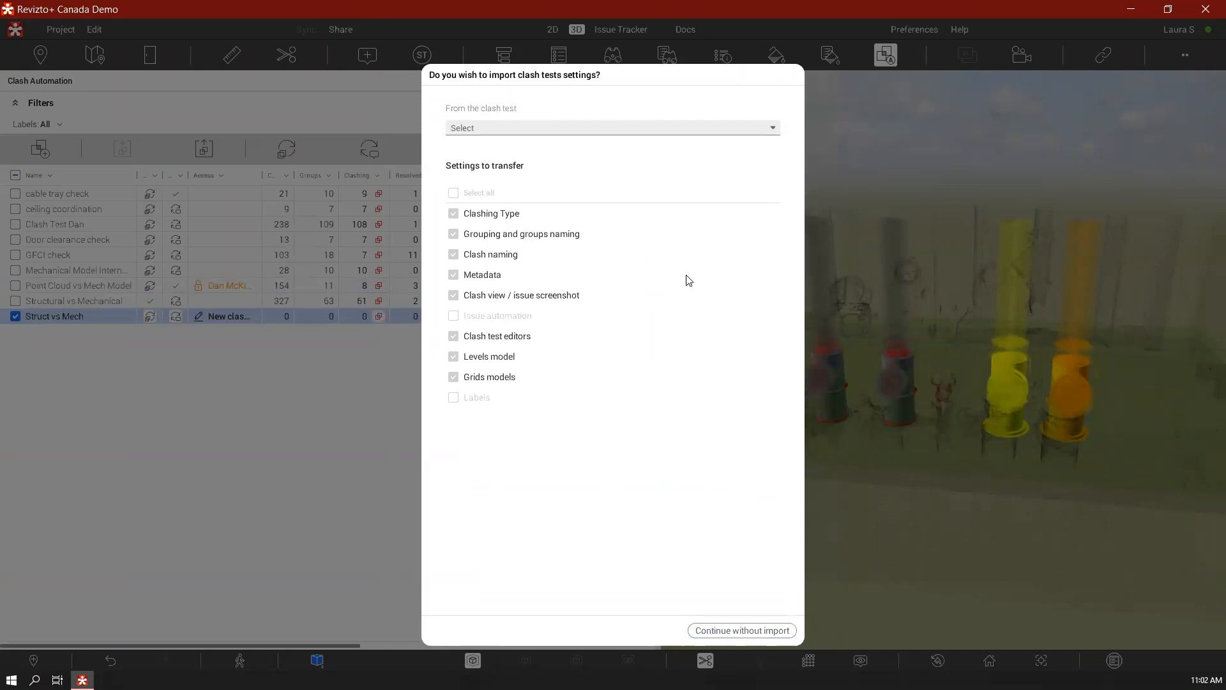
Choose Structural vs Mechanical as the import source, clear all settings to transfer, and continue without importing
{"action": "left_click", "coordinate": [655, 128]}
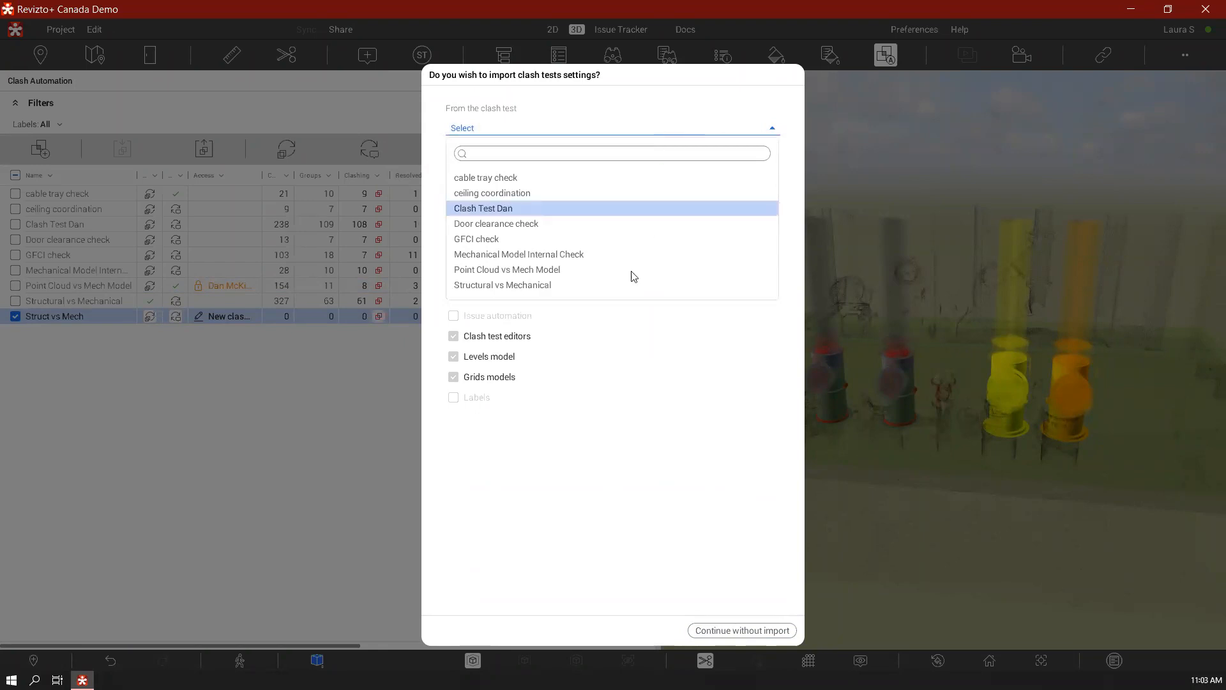
{"action": "left_click", "coordinate": [615, 285]}
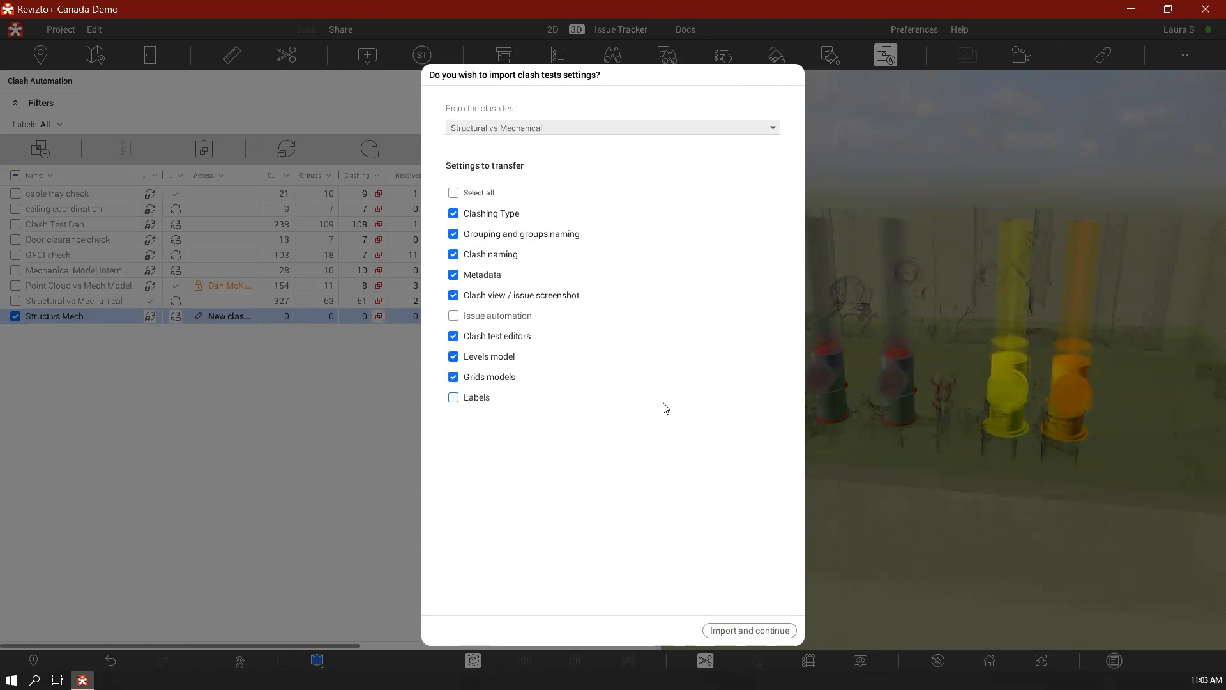
{"action": "left_click", "coordinate": [567, 324]}
{"action": "left_click", "coordinate": [482, 401]}
{"action": "left_click", "coordinate": [455, 194]}
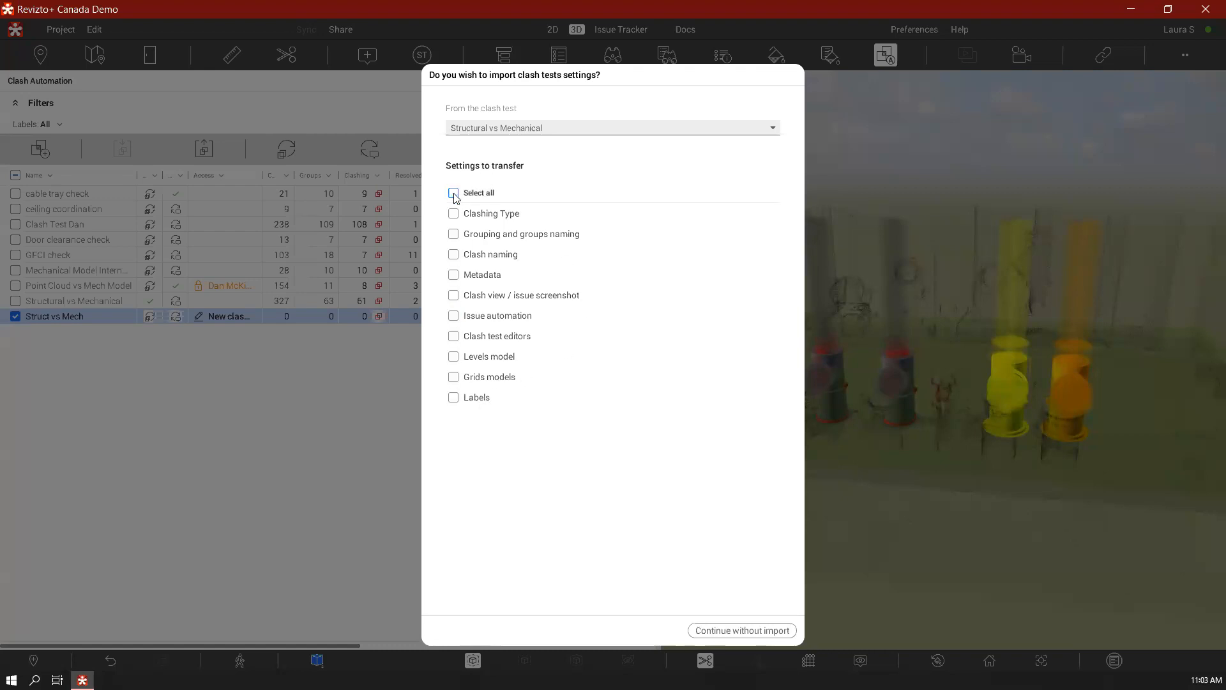
{"action": "left_click", "coordinate": [742, 630]}
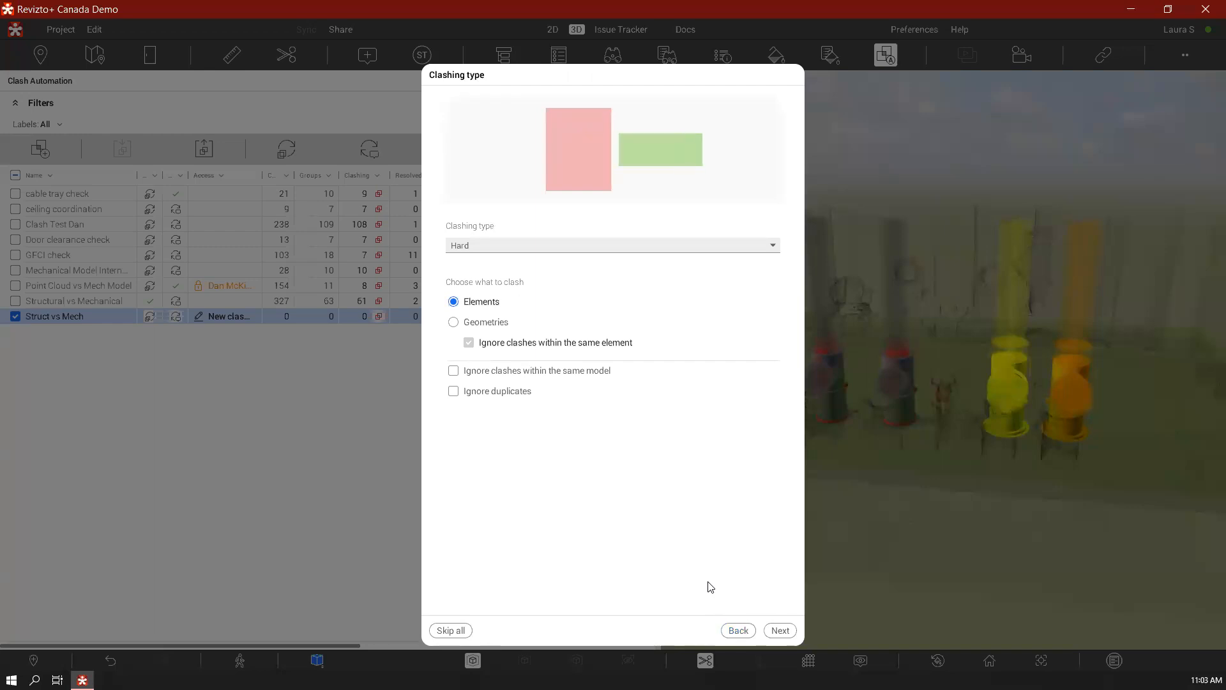
Try the Clearance and Tolerance horizontal/vertical clashing types and the Geometries option, returning to Hard clashing between Elements
{"action": "left_click", "coordinate": [736, 248]}
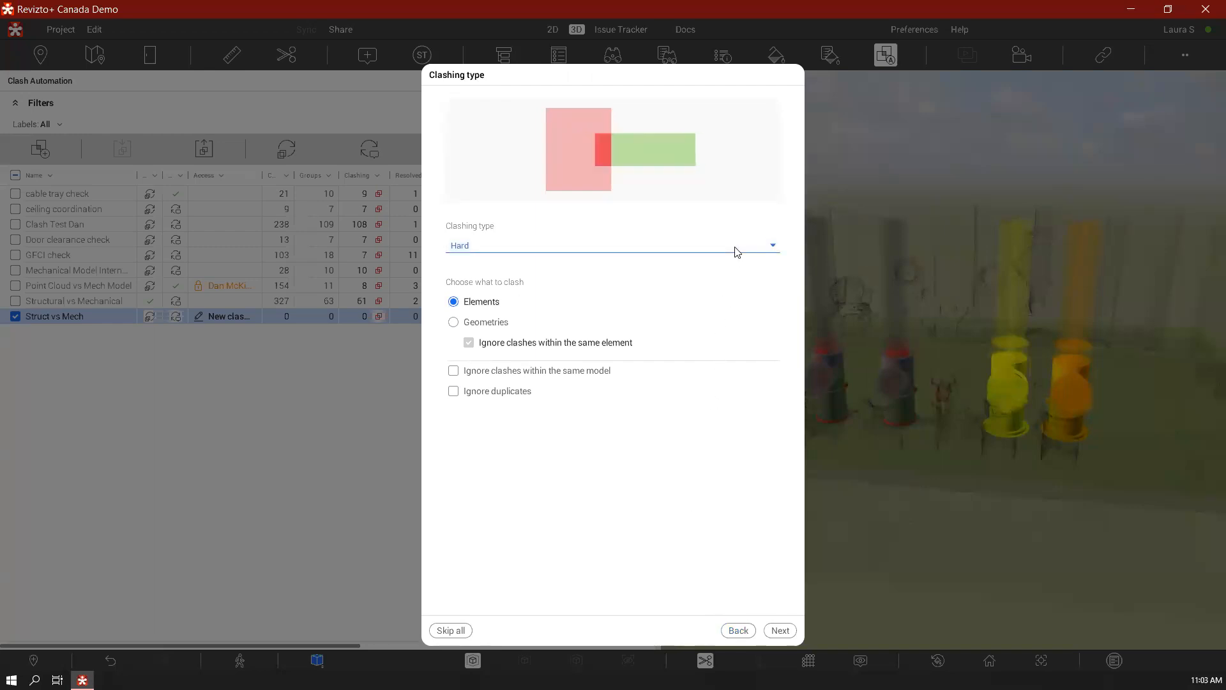
{"action": "left_click", "coordinate": [656, 295]}
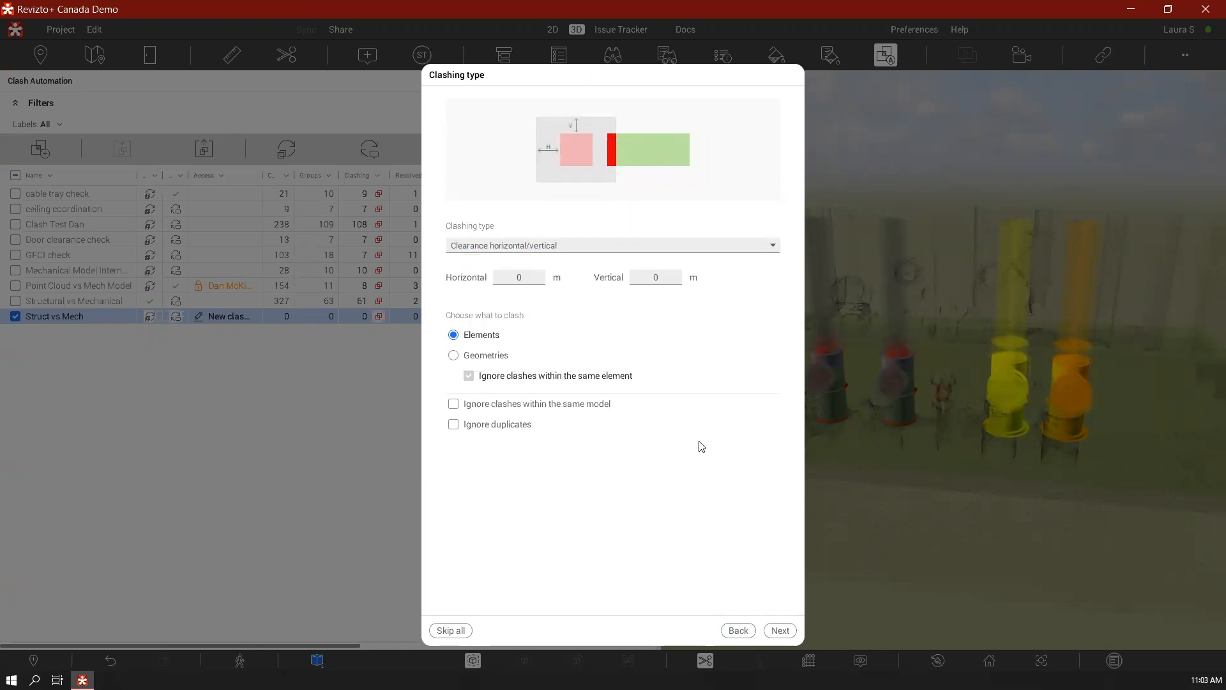
{"action": "left_click", "coordinate": [720, 245]}
{"action": "left_click", "coordinate": [530, 325]}
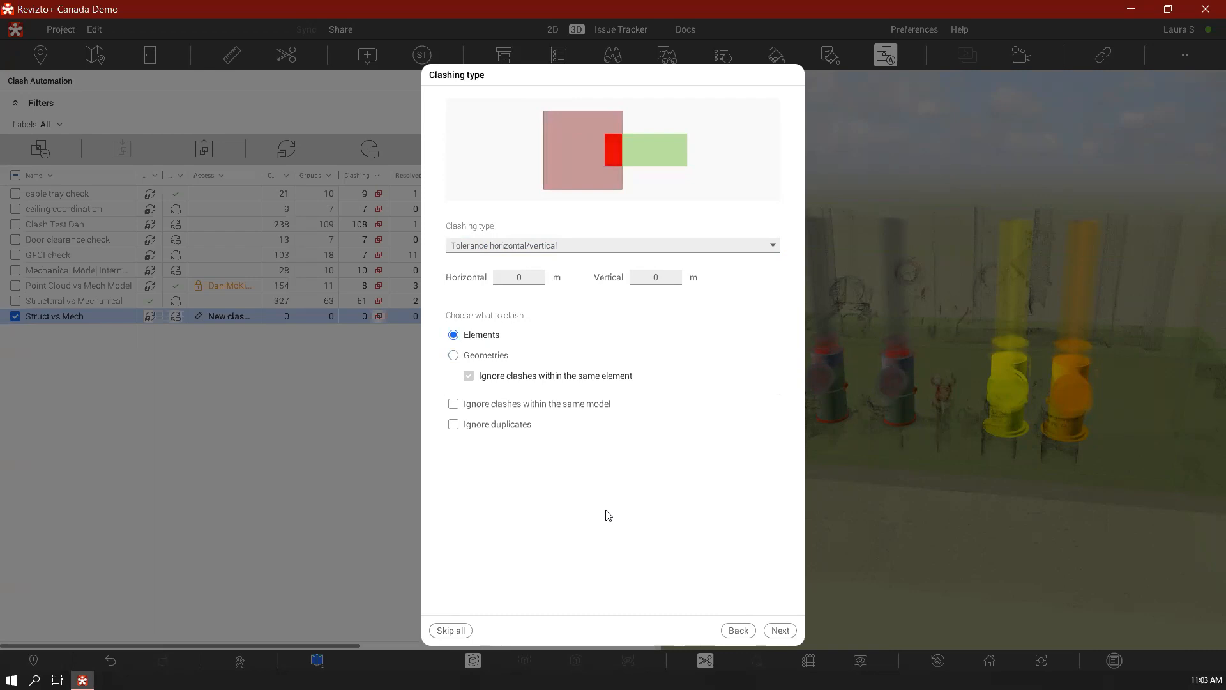
{"action": "left_click", "coordinate": [602, 245]}
{"action": "left_click", "coordinate": [530, 263]}
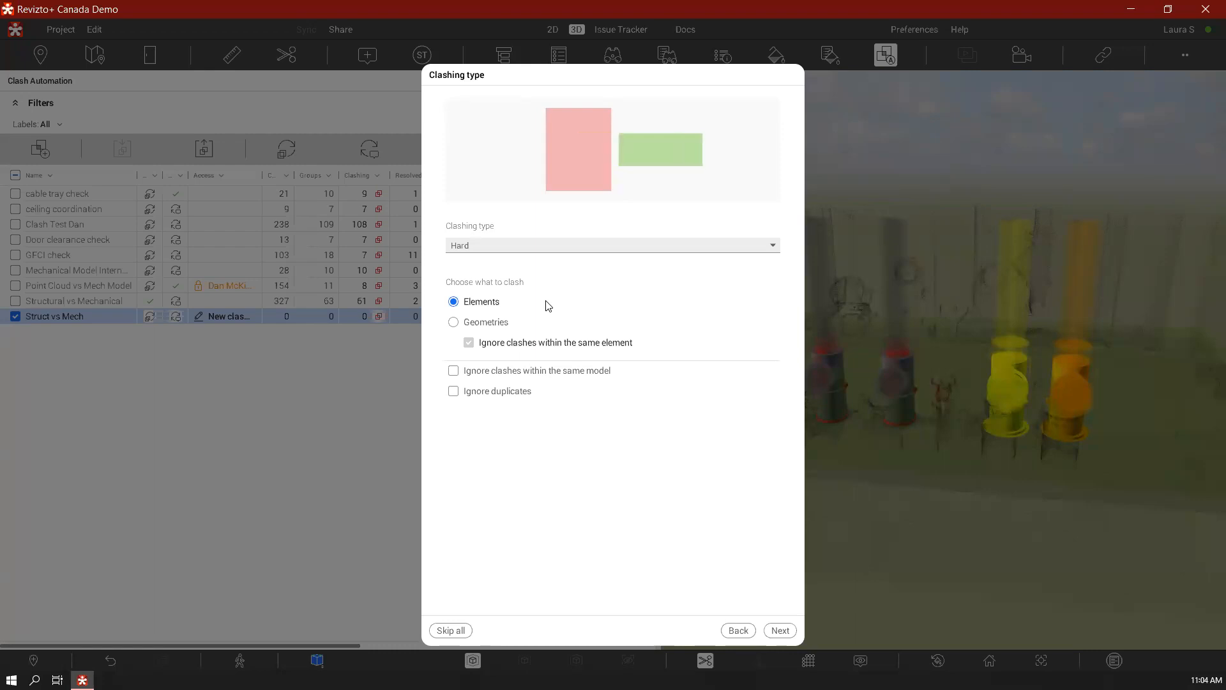
{"action": "left_click", "coordinate": [500, 322]}
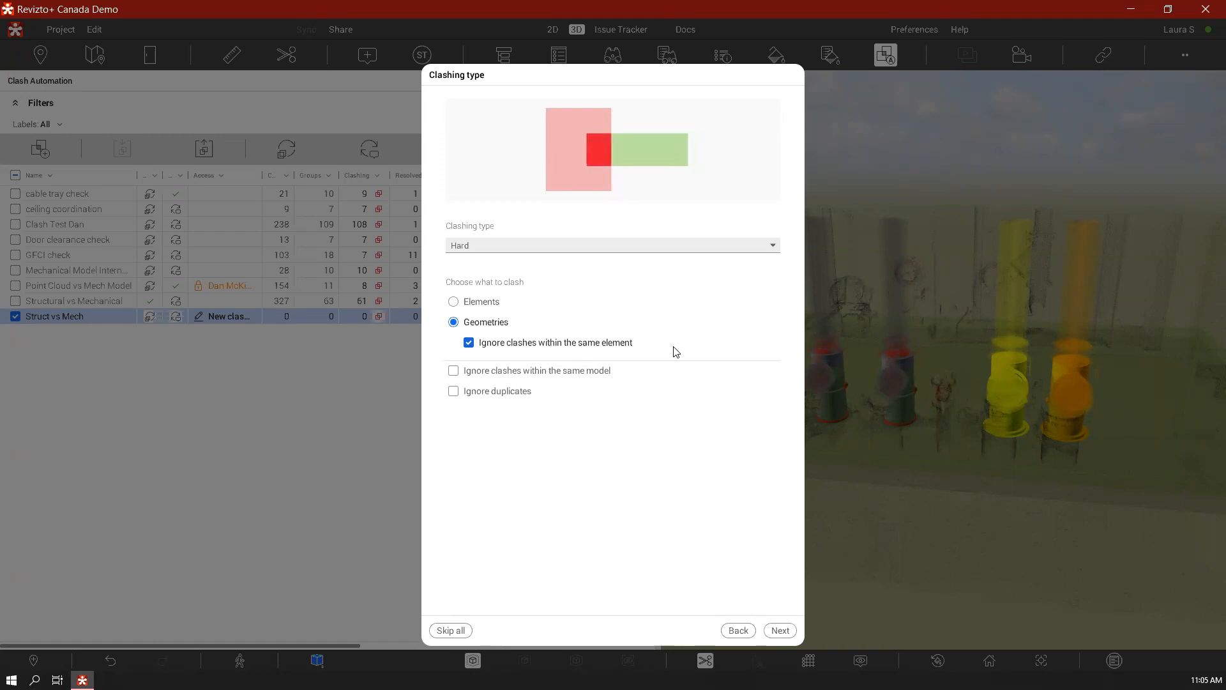
{"action": "left_click", "coordinate": [537, 305]}
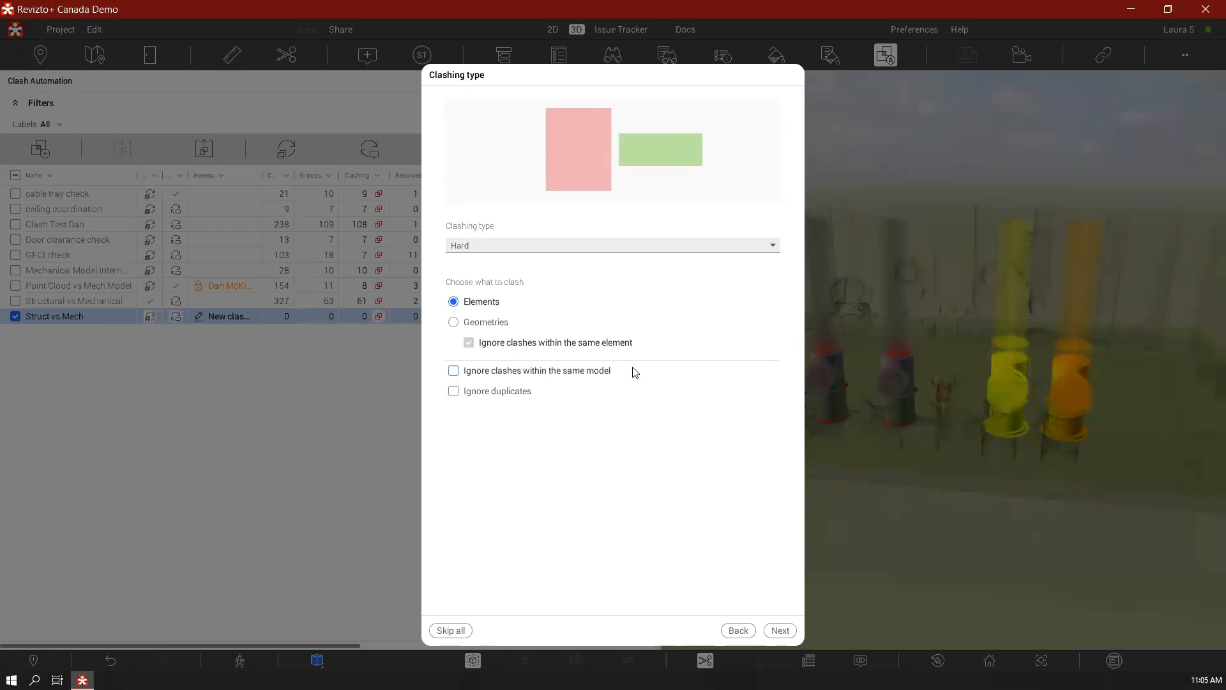
Set the test to ignore clashes within the same model and duplicates, and continue to the grouping settings
{"action": "left_click", "coordinate": [650, 373]}
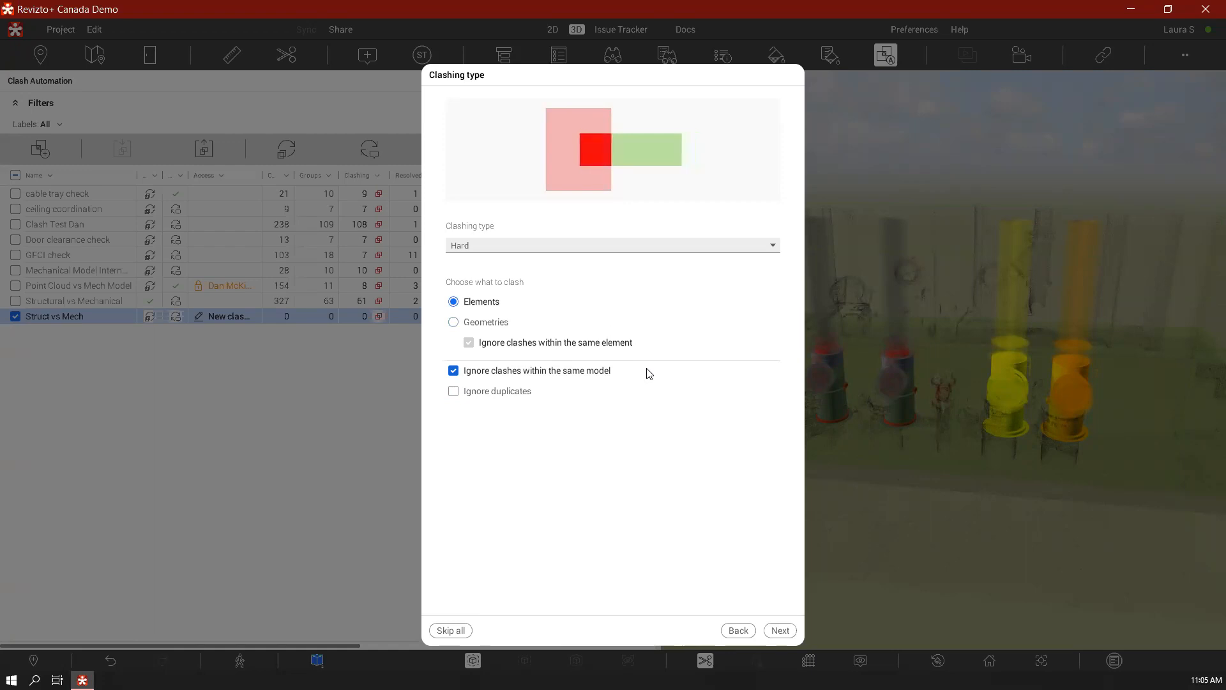
{"action": "left_click", "coordinate": [649, 373]}
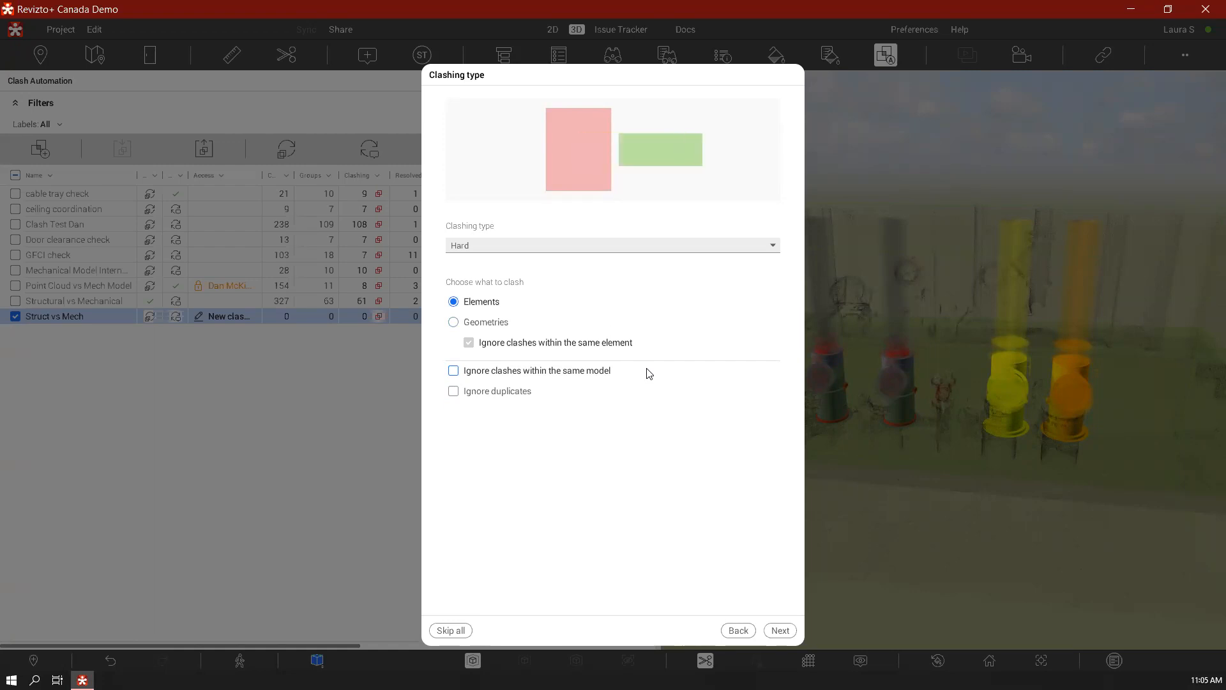
{"action": "left_click", "coordinate": [650, 373]}
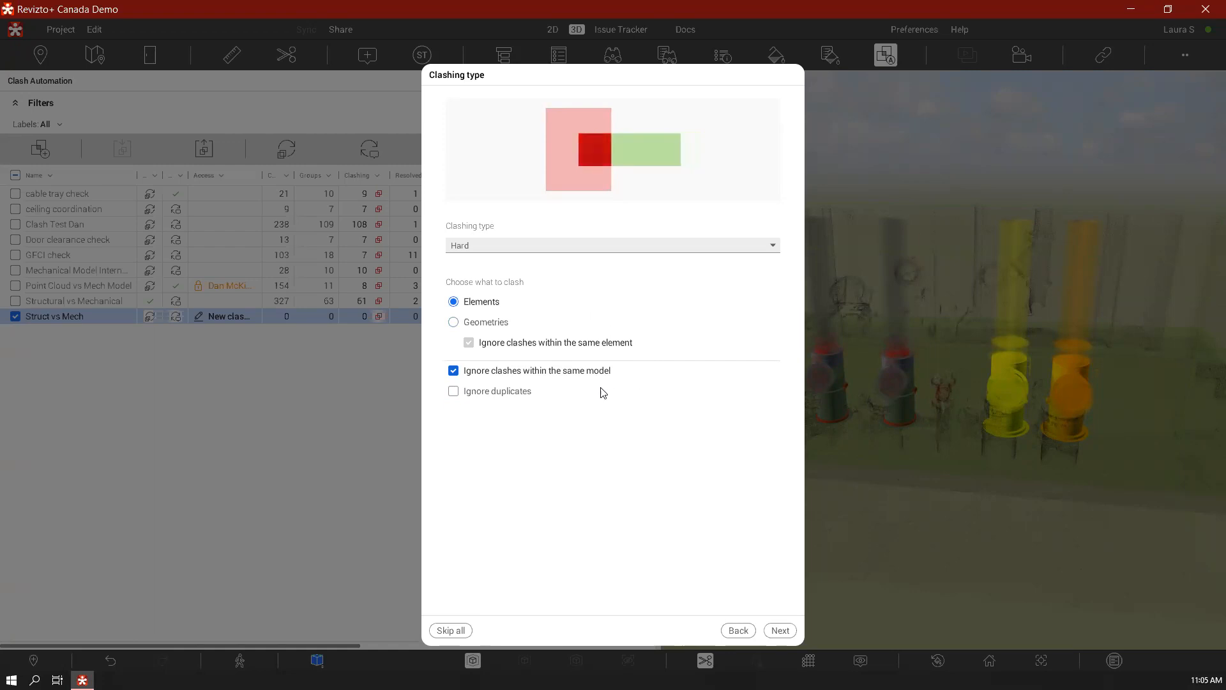
{"action": "left_click", "coordinate": [574, 396]}
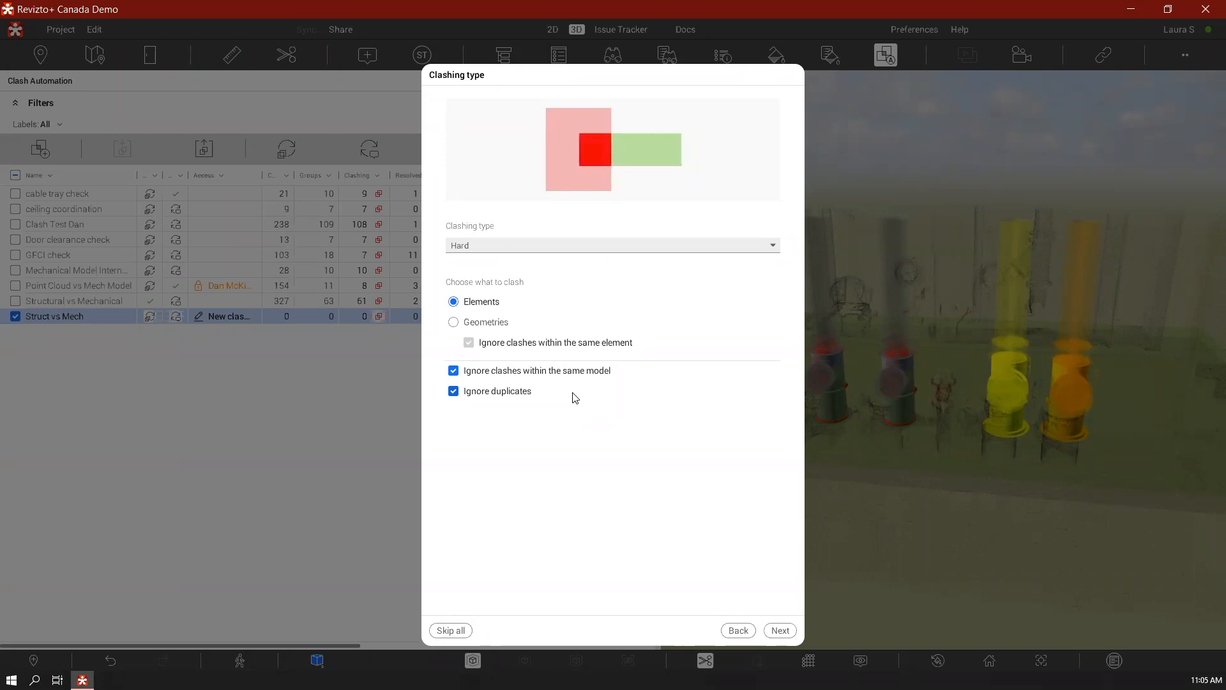
{"action": "left_click", "coordinate": [779, 631]}
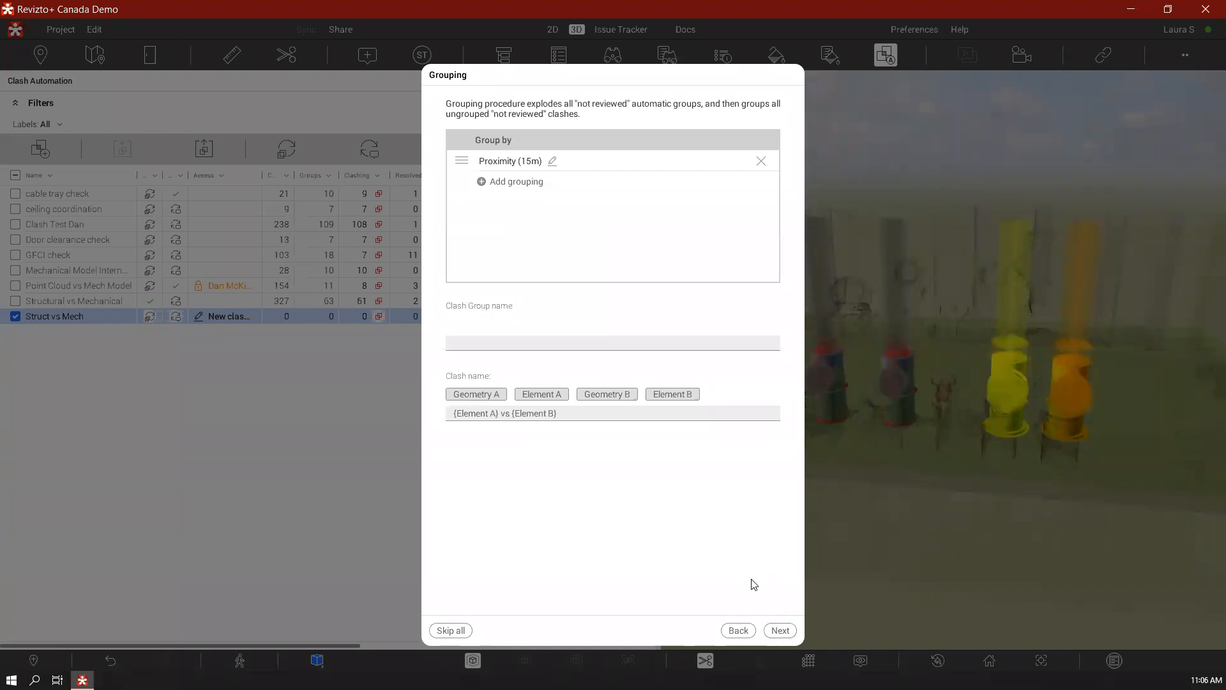
Change the proximity grouping to chained, with a 3.048 m chaining distance and a 30.48 m maximum chain length
{"action": "left_click", "coordinate": [553, 162]}
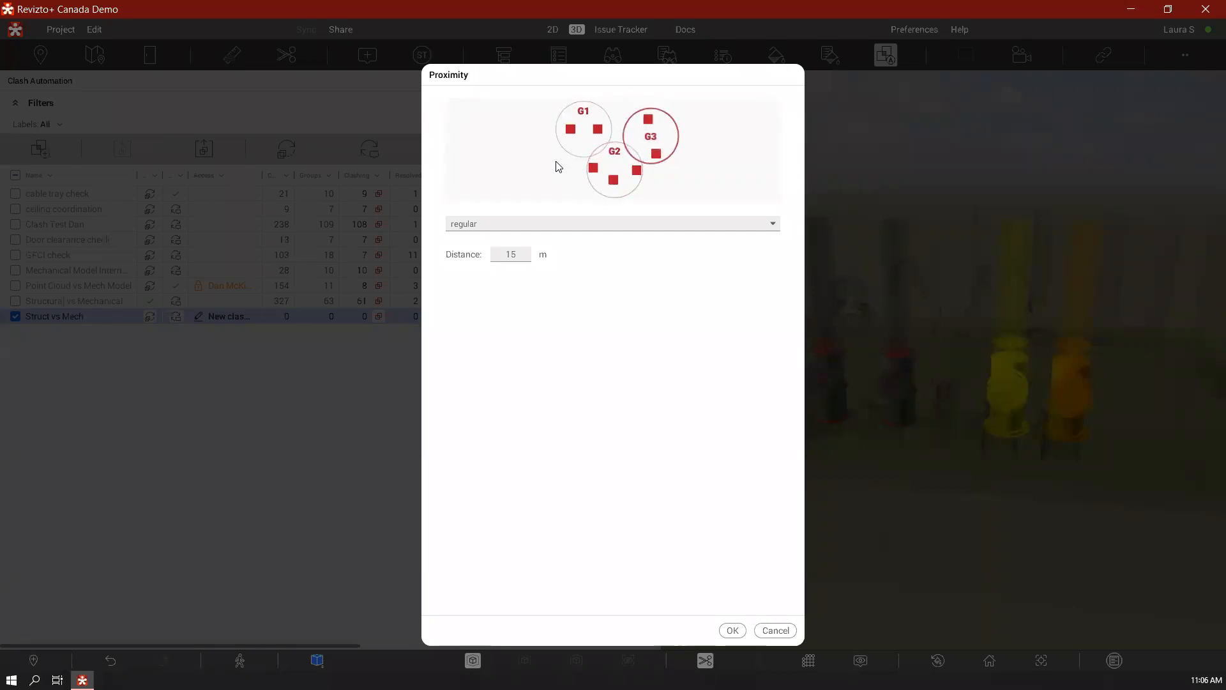
{"action": "left_click", "coordinate": [520, 257]}
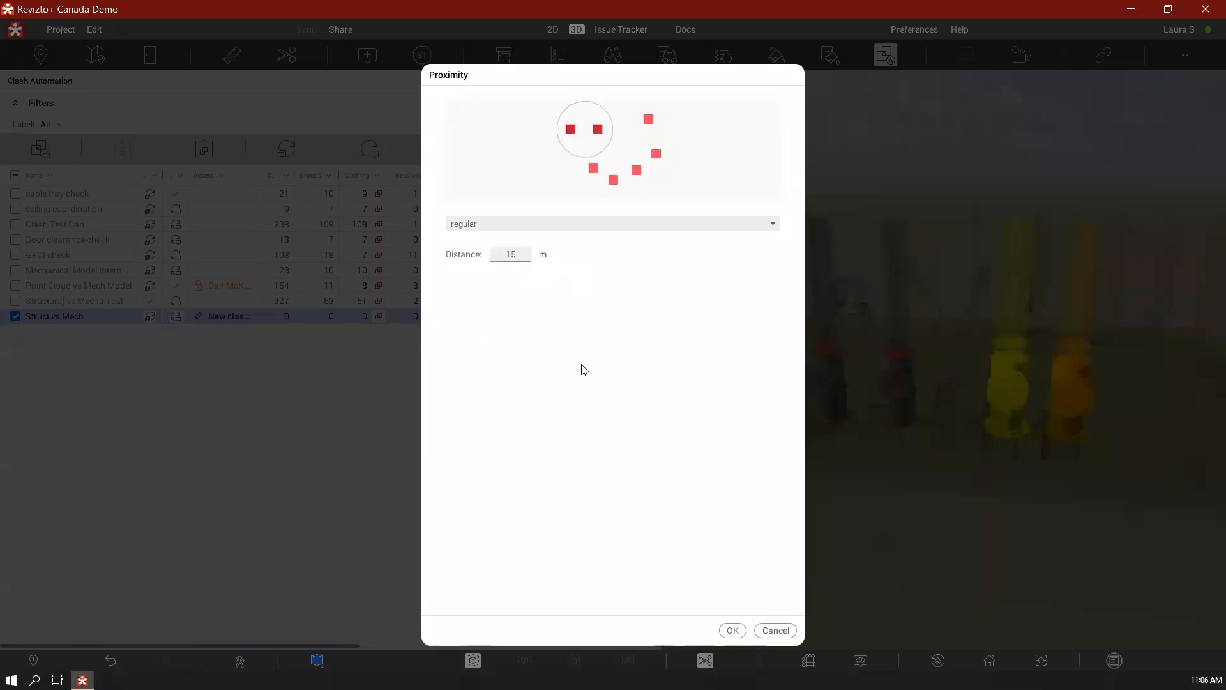
{"action": "left_click", "coordinate": [657, 224]}
{"action": "left_click", "coordinate": [556, 259]}
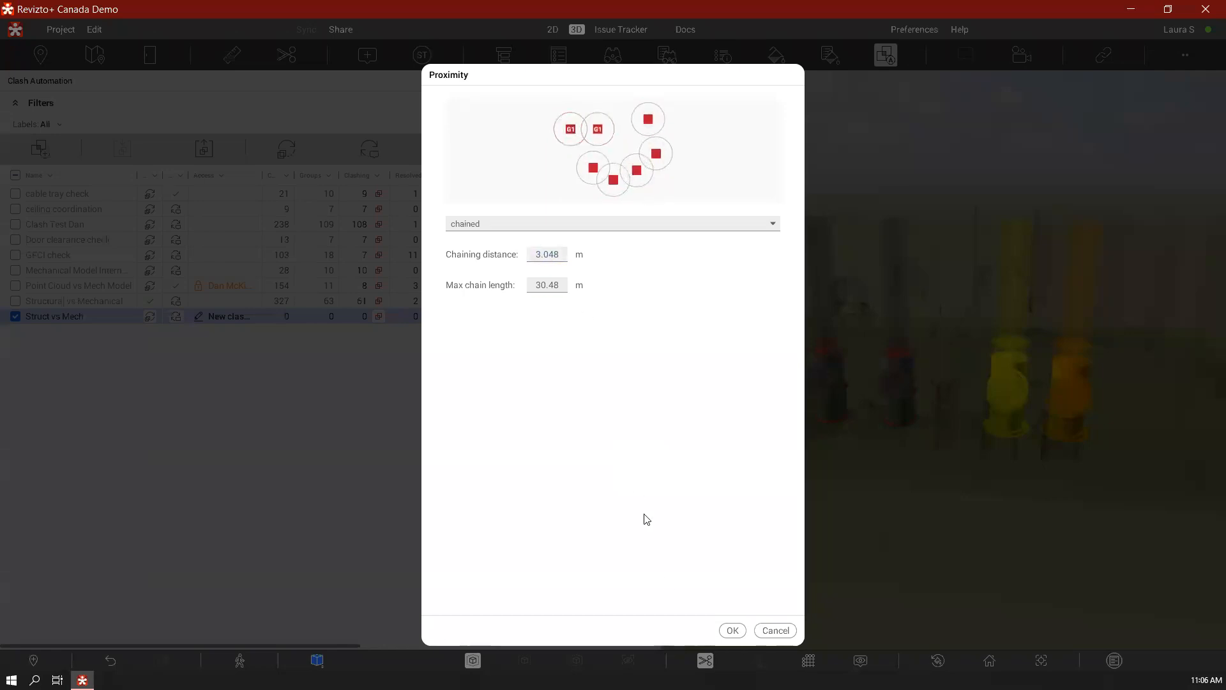
{"action": "left_click", "coordinate": [726, 630]}
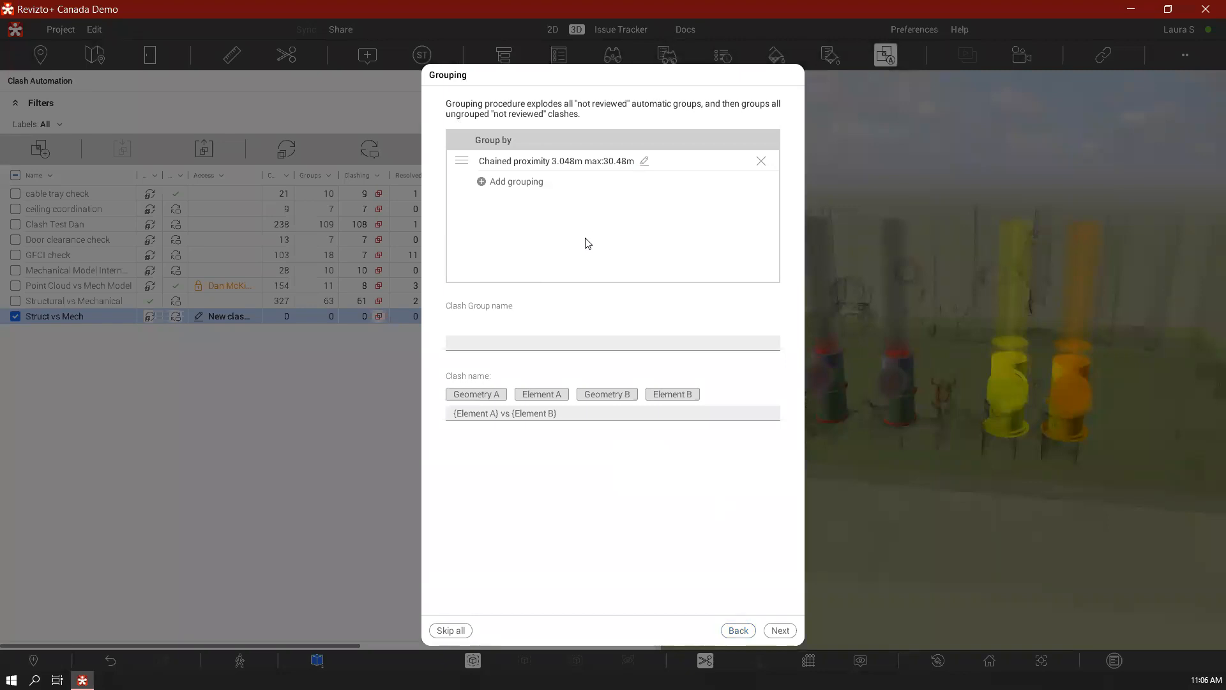
Add Zone and Level as further grouping criteria
{"action": "left_click", "coordinate": [511, 183]}
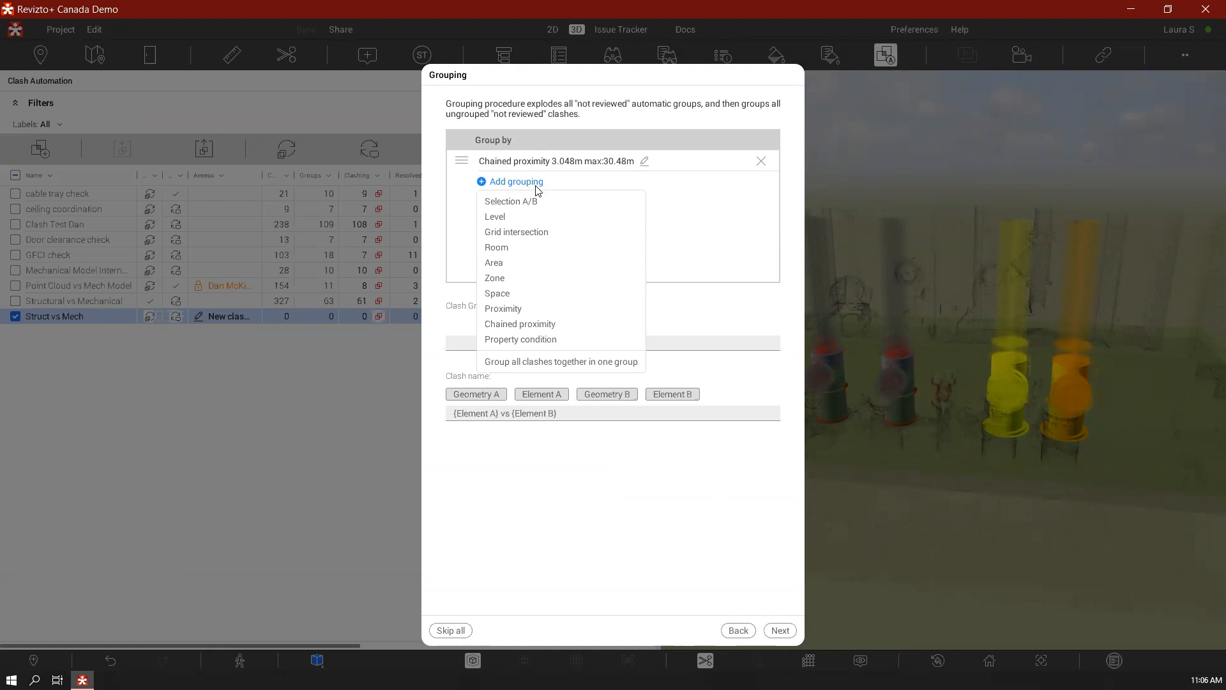
{"action": "left_click", "coordinate": [510, 278]}
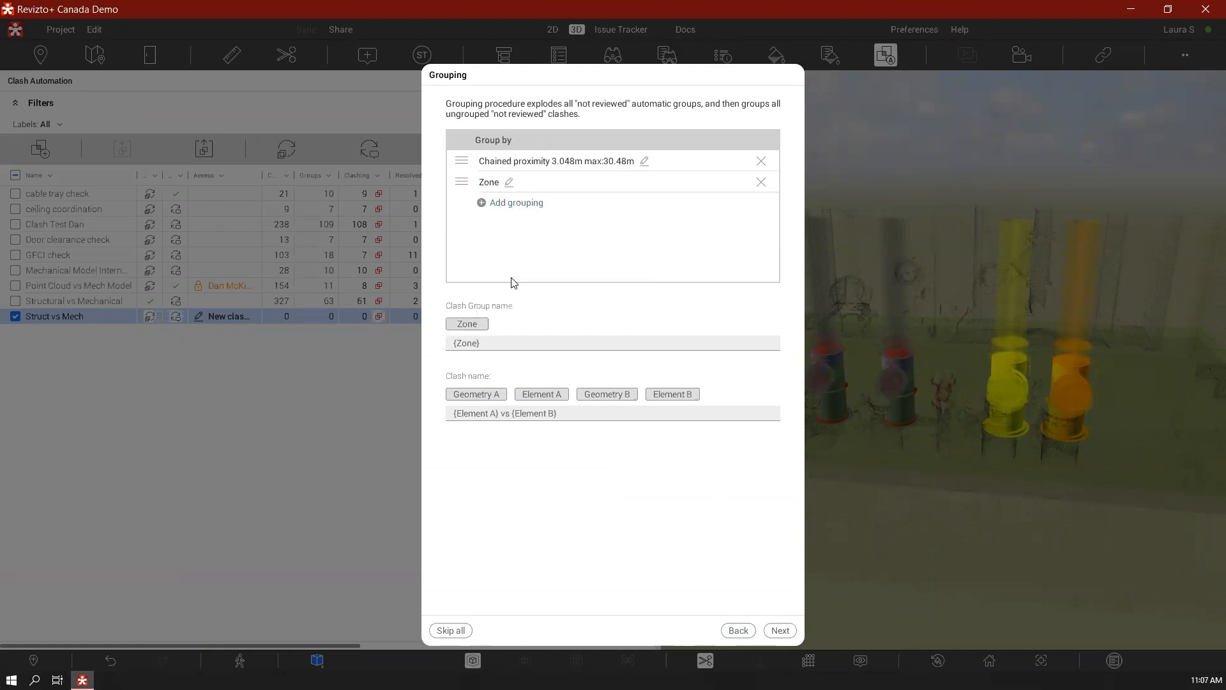
{"action": "left_click", "coordinate": [512, 204]}
{"action": "left_click", "coordinate": [515, 241]}
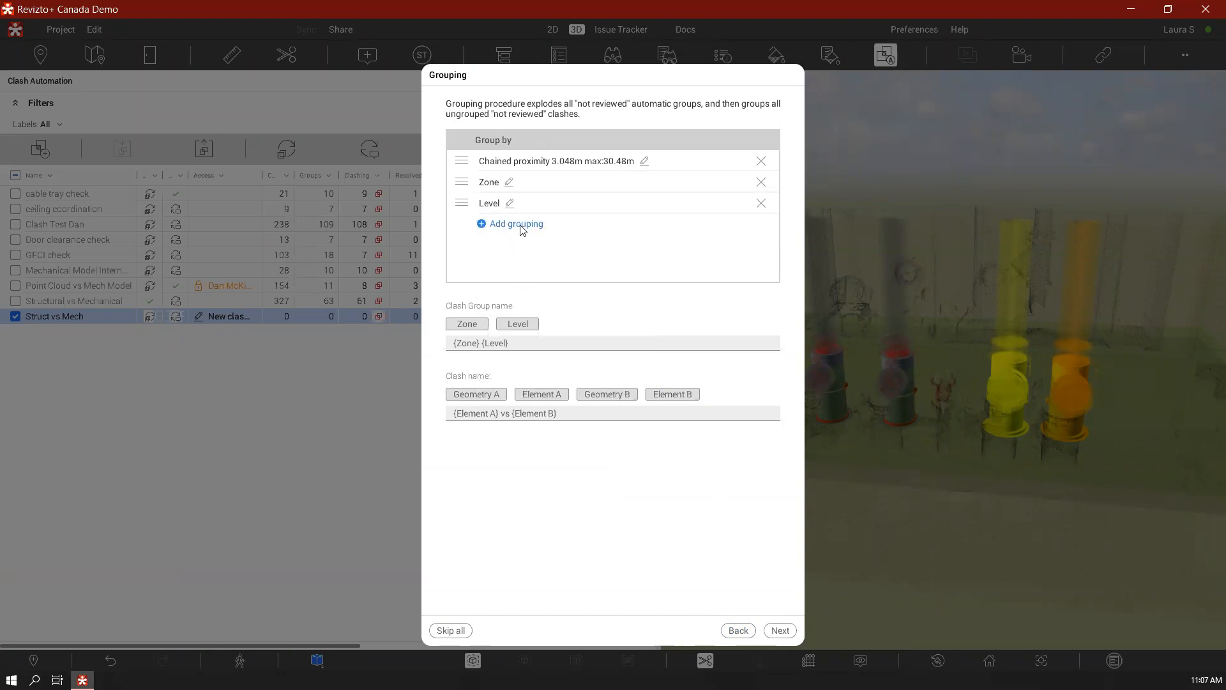
Try a property condition grouping on the MECHANICAL System Name of Element B, and remove it again
{"action": "left_click", "coordinate": [522, 225]}
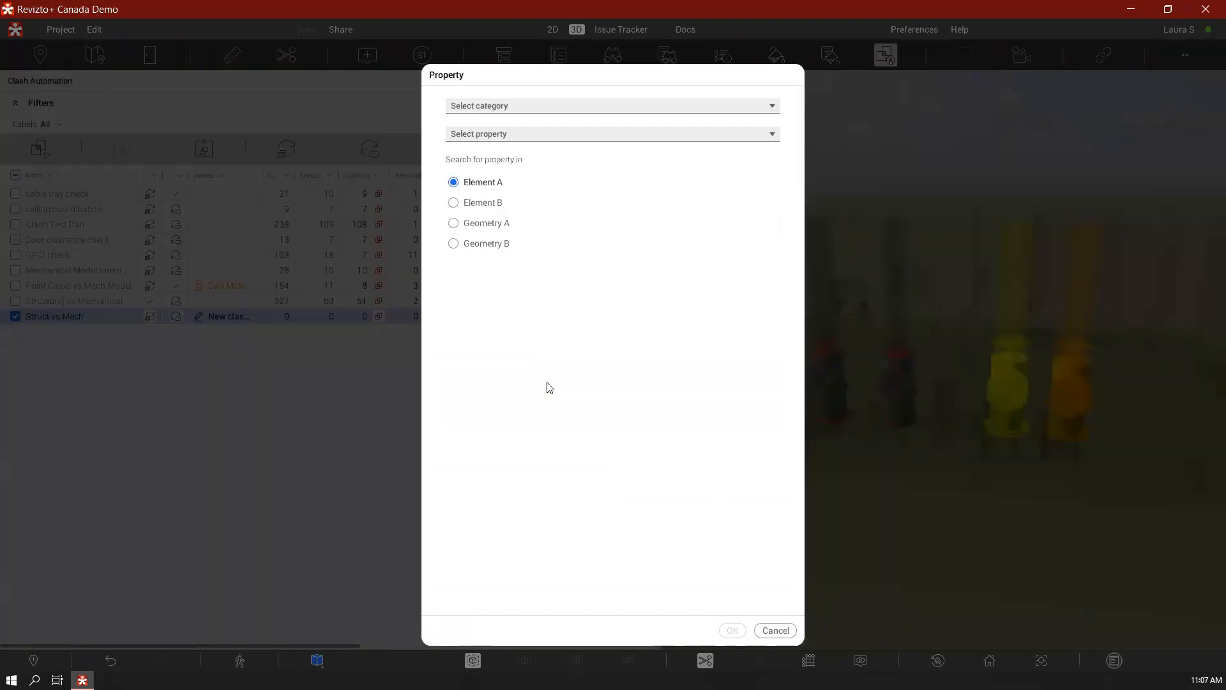
{"action": "left_click", "coordinate": [497, 206]}
{"action": "left_click", "coordinate": [560, 136]}
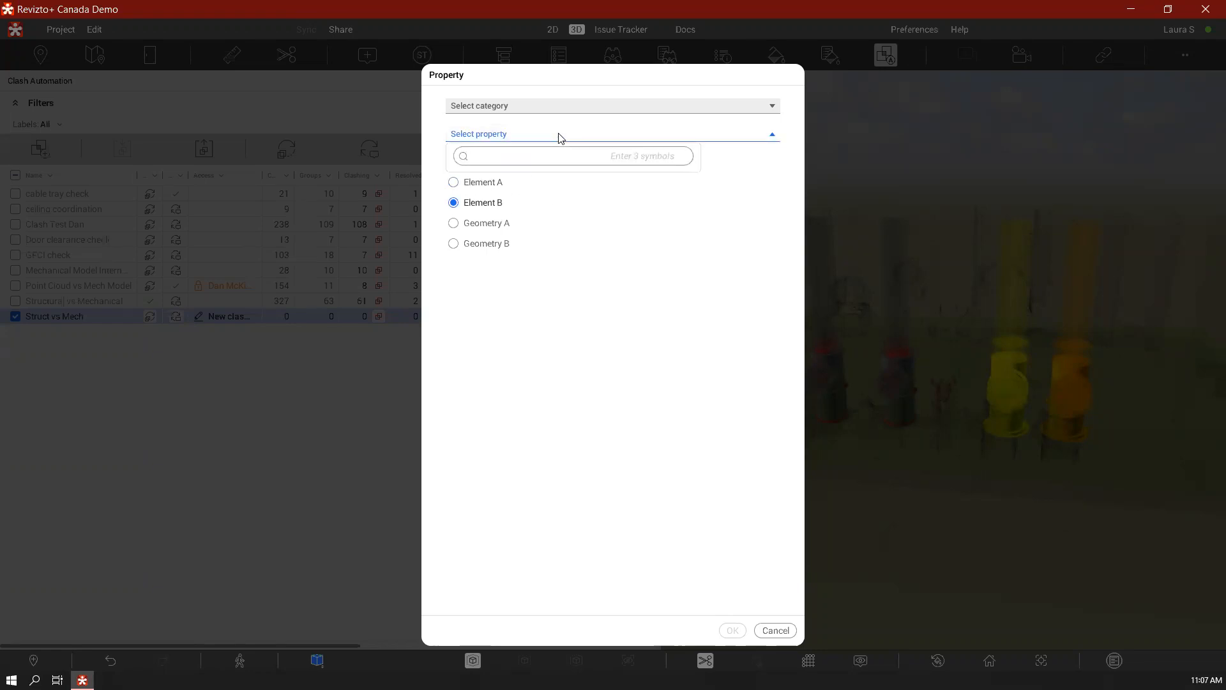
{"action": "type", "text": "syst"}
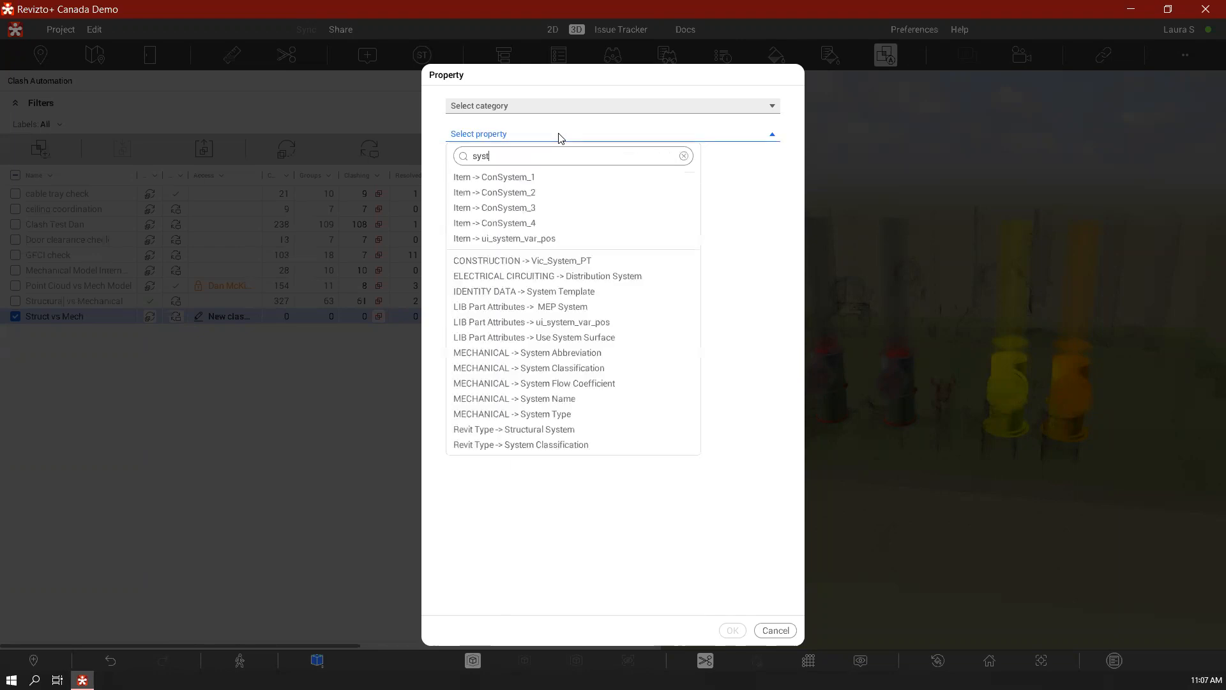
{"action": "left_click", "coordinate": [659, 410]}
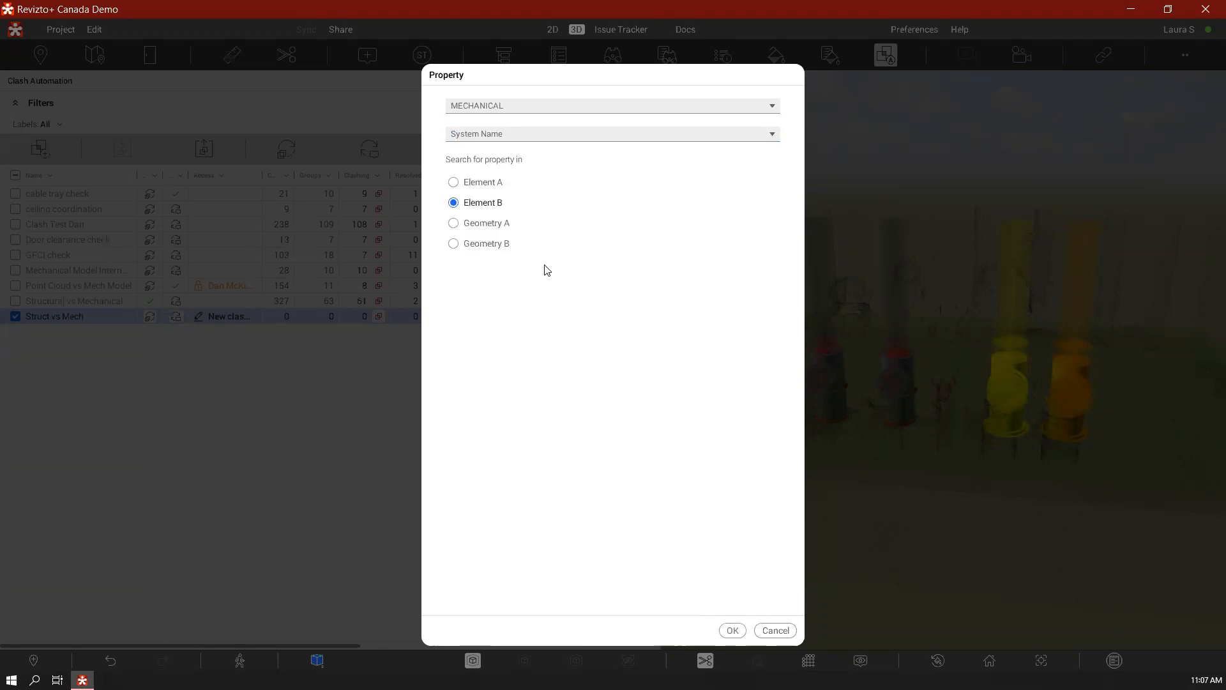
{"action": "left_click", "coordinate": [732, 630]}
{"action": "left_click", "coordinate": [760, 225]}
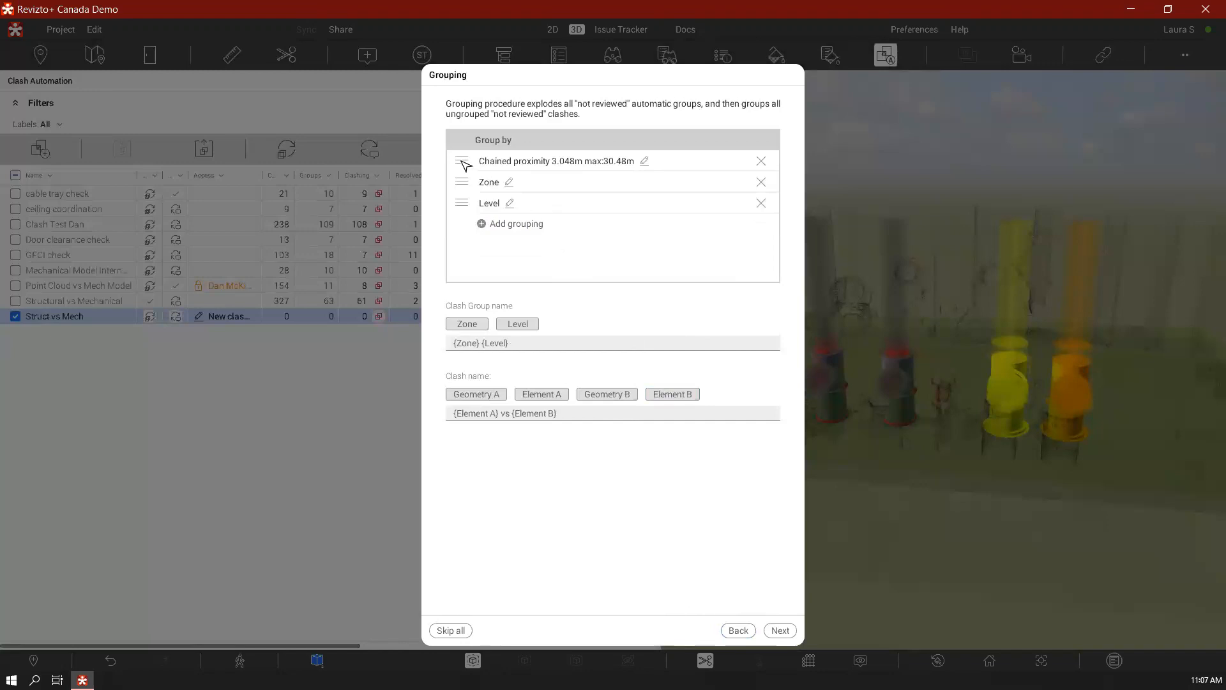
Move the chained proximity grouping below Level, put a hyphen between {Zone} and {Level} in the clash group name, and continue to issue automation
{"action": "left_click_drag", "start_coordinate": [461, 164], "coordinate": [476, 231]}
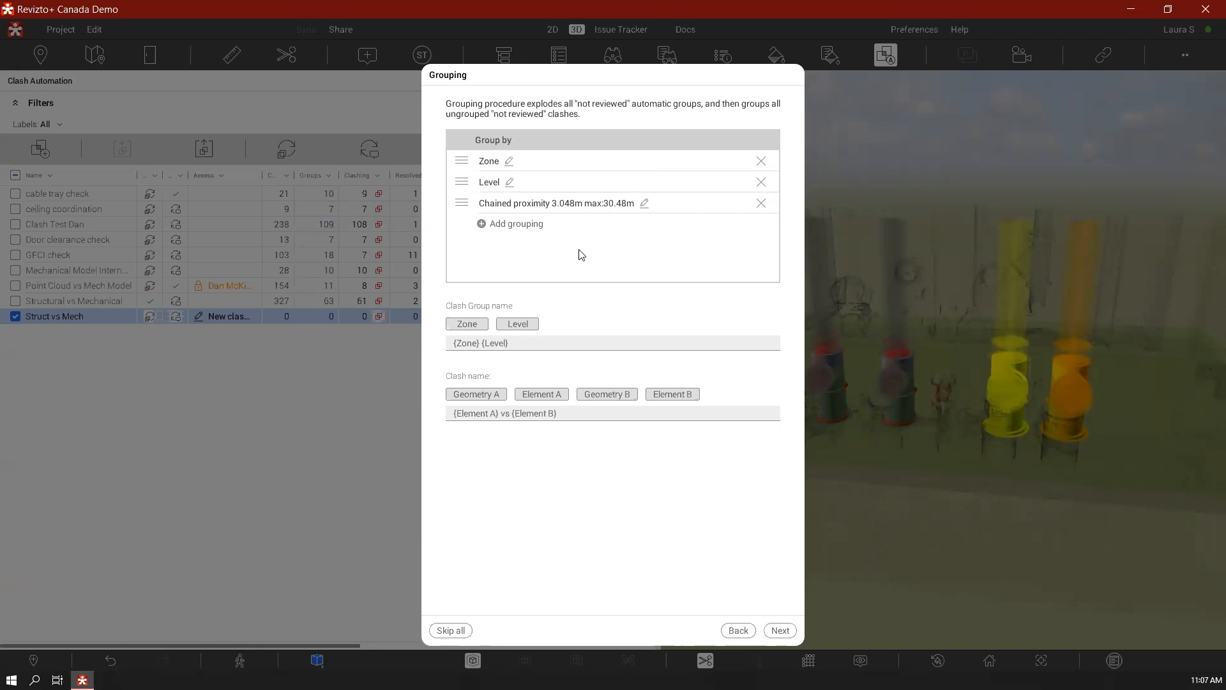
{"action": "left_click", "coordinate": [522, 343]}
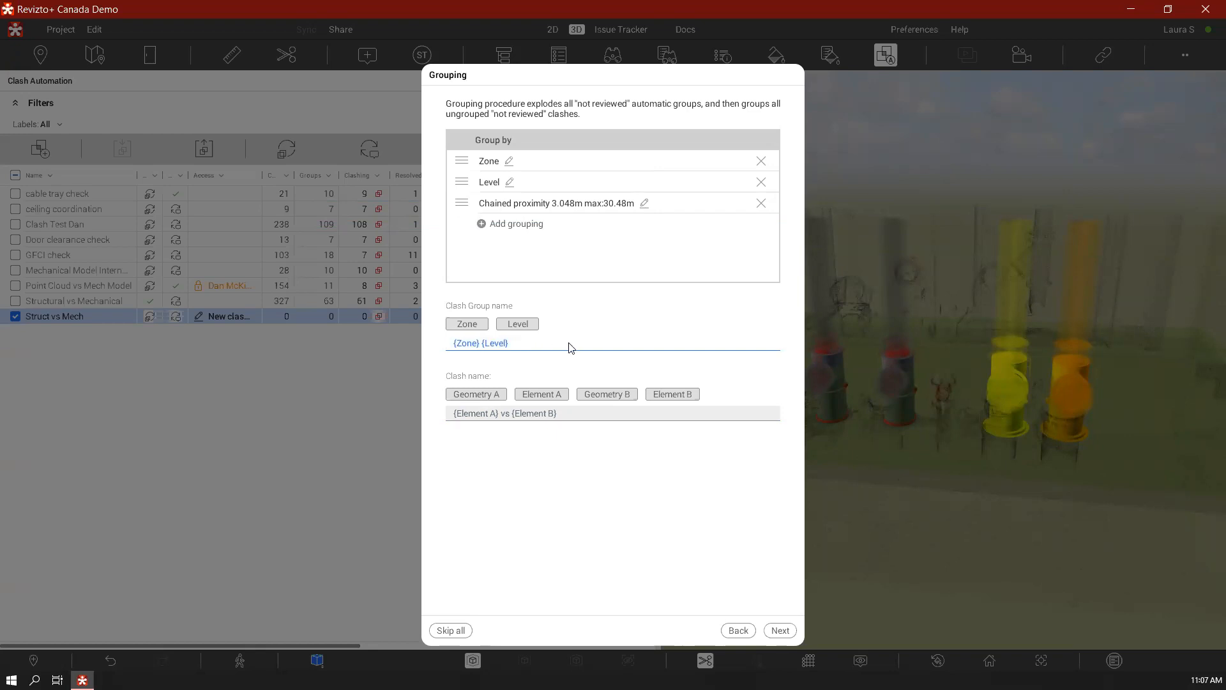
{"action": "left_click", "coordinate": [485, 345]}
{"action": "left_click", "coordinate": [483, 346]}
{"action": "type", "text": "-"}
{"action": "left_click", "coordinate": [781, 631]}
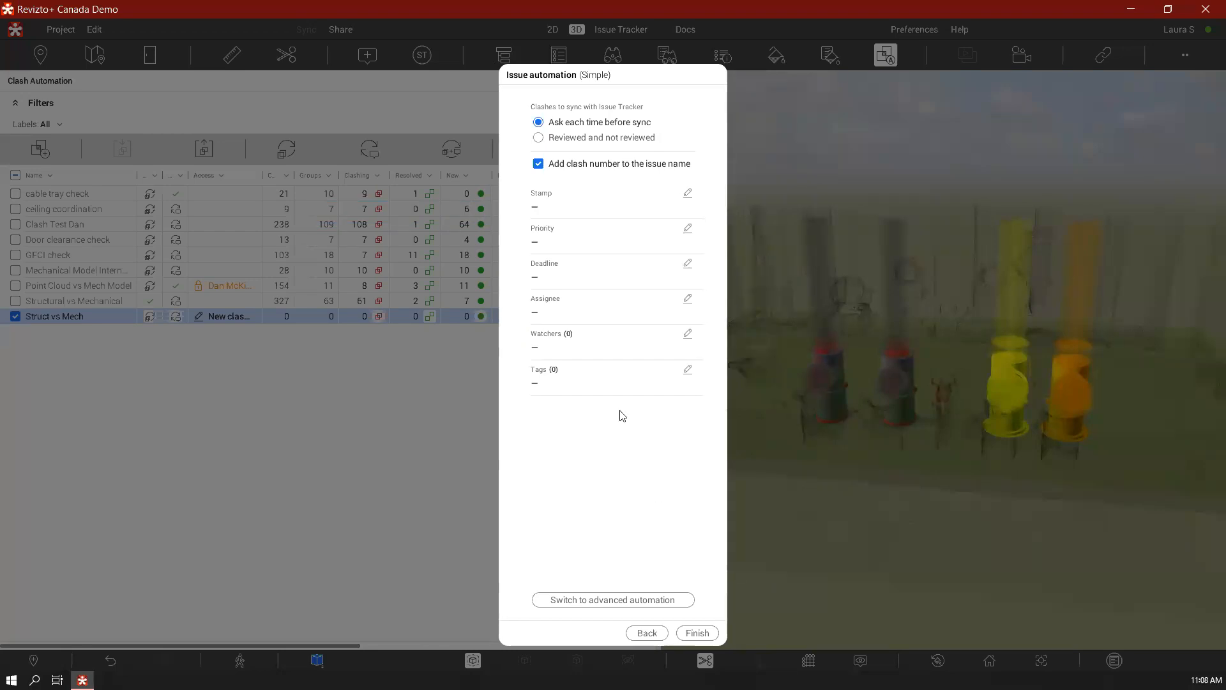
Set the issue automation stamp to Mechanical Clash
{"action": "left_click", "coordinate": [688, 194]}
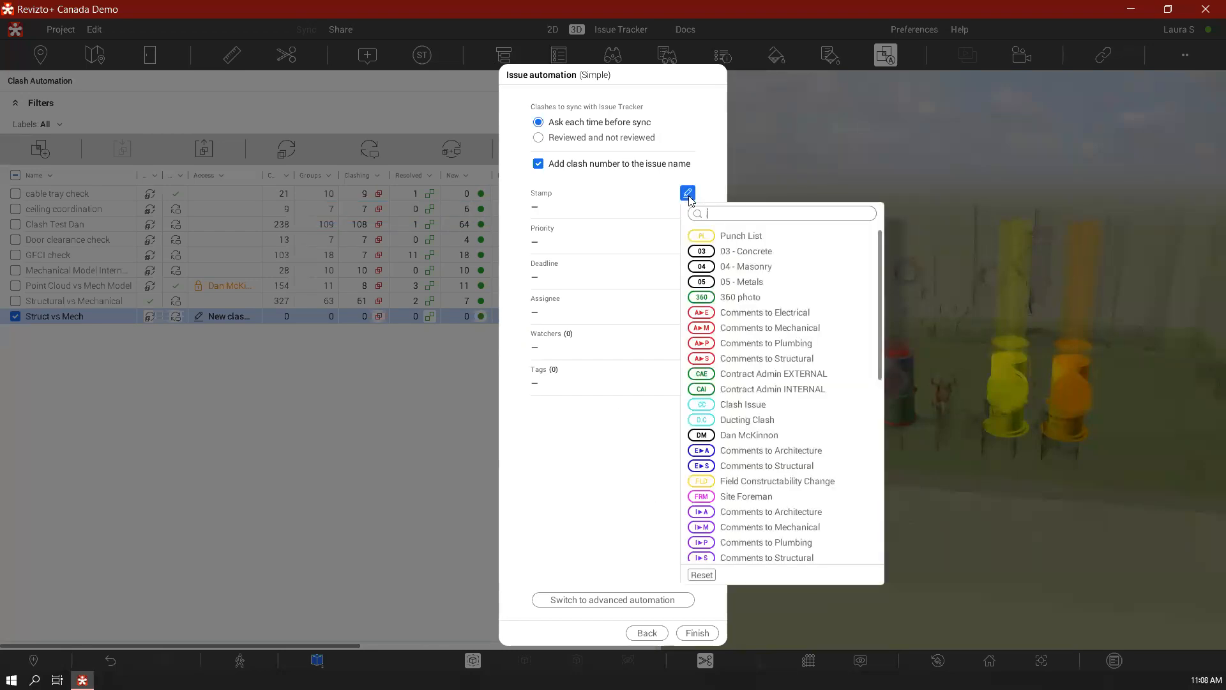
{"action": "type", "text": "cla"}
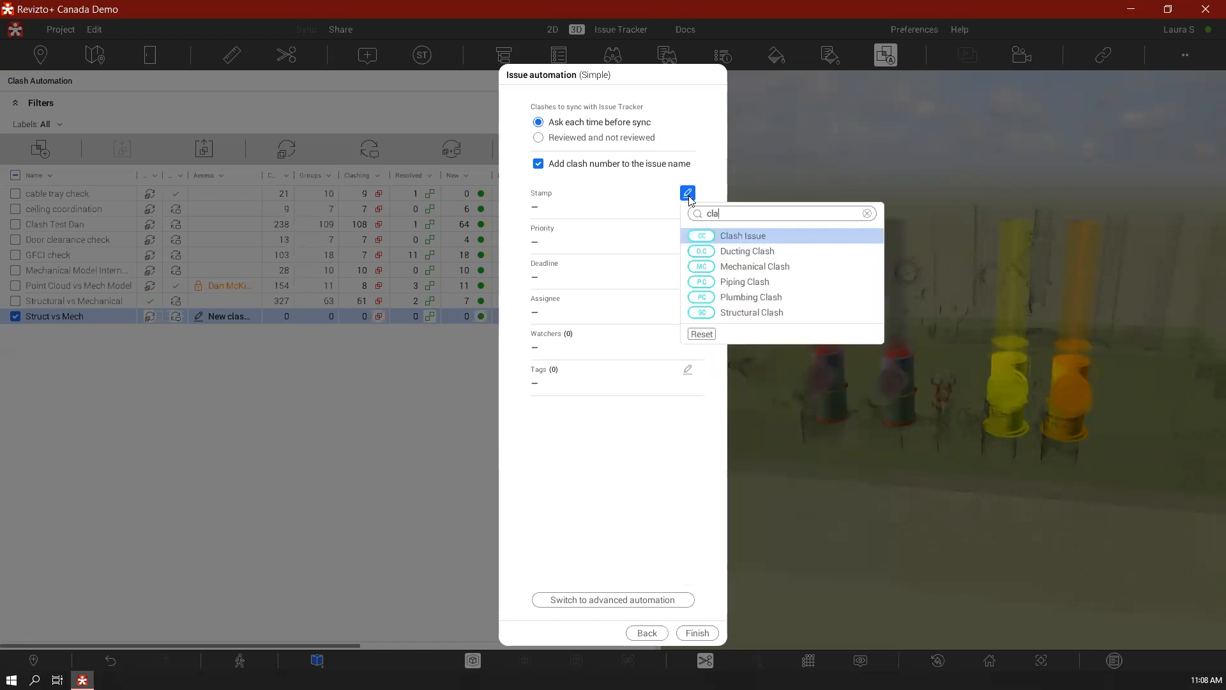
{"action": "left_click", "coordinate": [785, 267]}
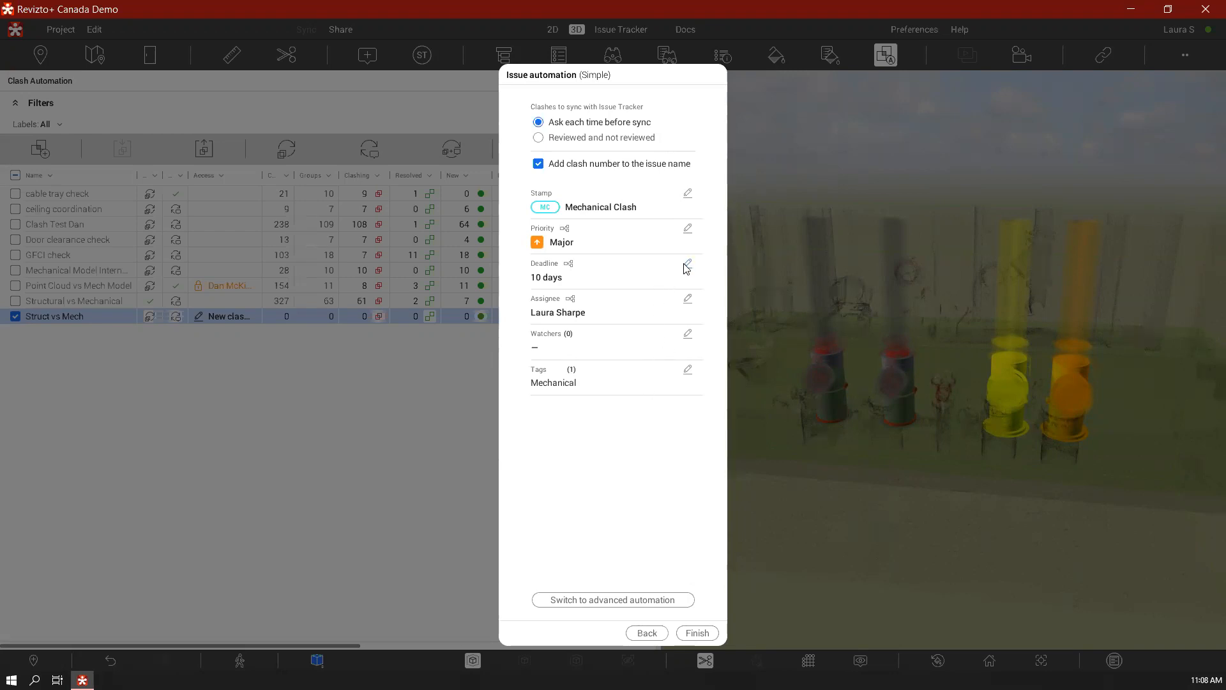
Change the issue automation assignee to another project member found by searching for the first name
{"action": "left_click", "coordinate": [688, 299]}
{"action": "type", "text": "dan"}
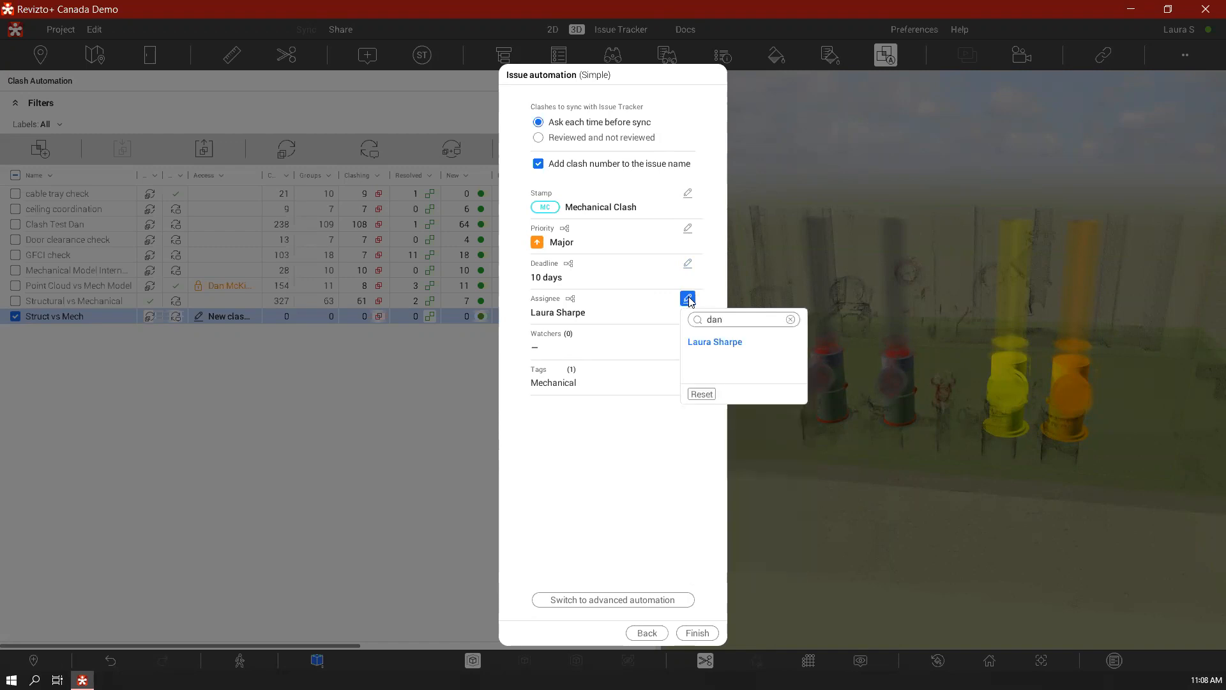
{"action": "key", "text": "BackSpace"}
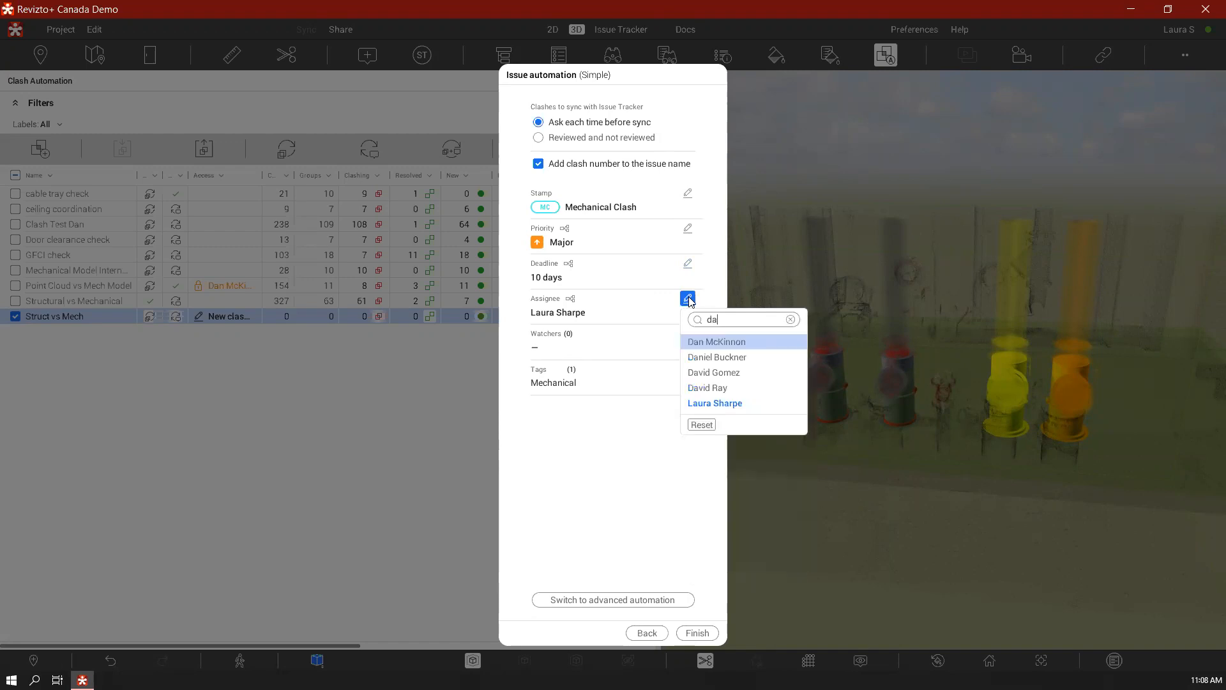
{"action": "left_click", "coordinate": [738, 343]}
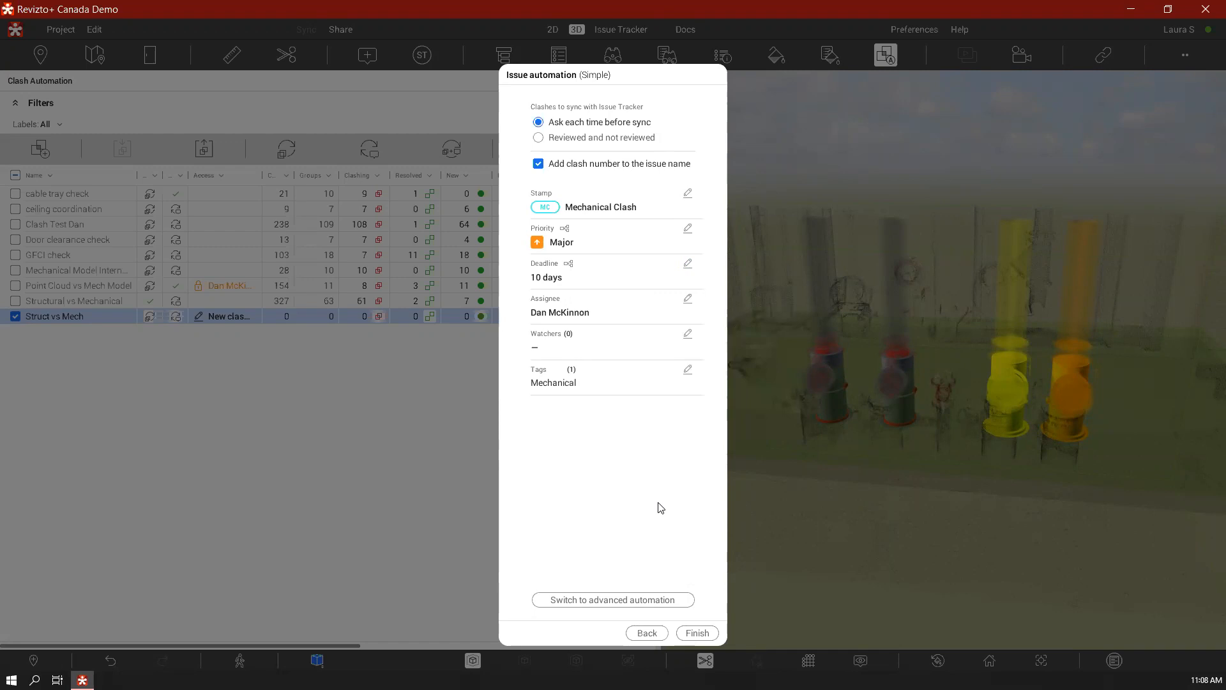
Switch to advanced issue automation and add a condition named exclusion
{"action": "left_click", "coordinate": [632, 600]}
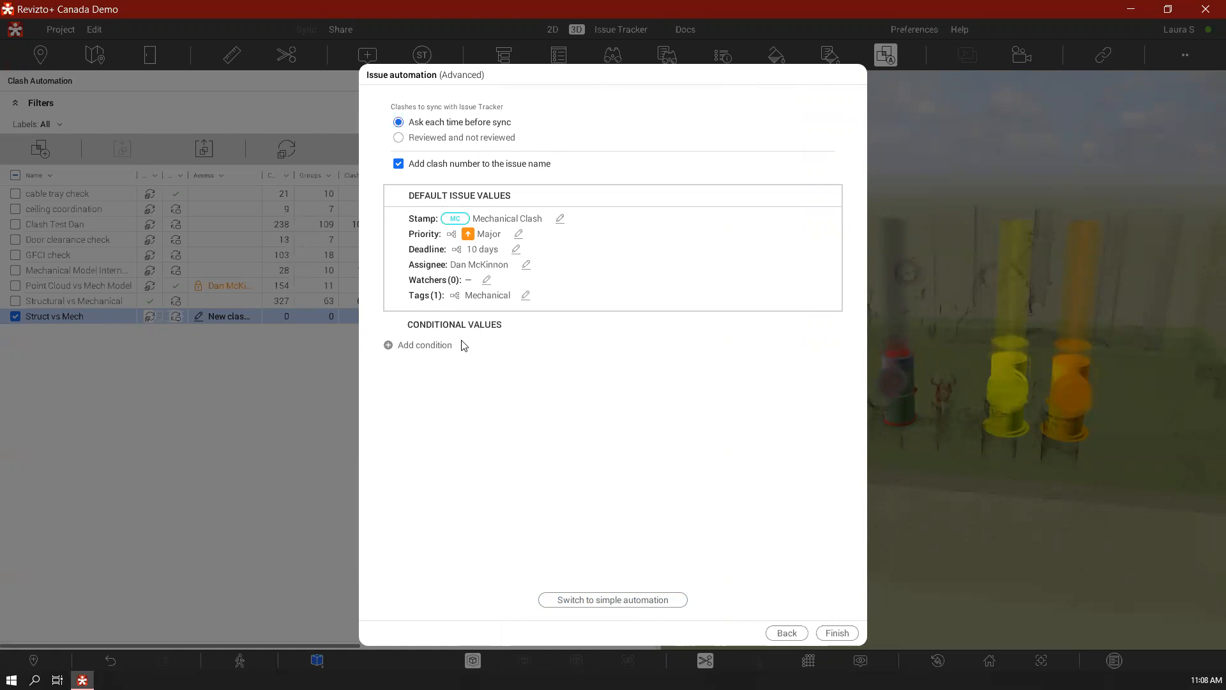
{"action": "left_click", "coordinate": [437, 346]}
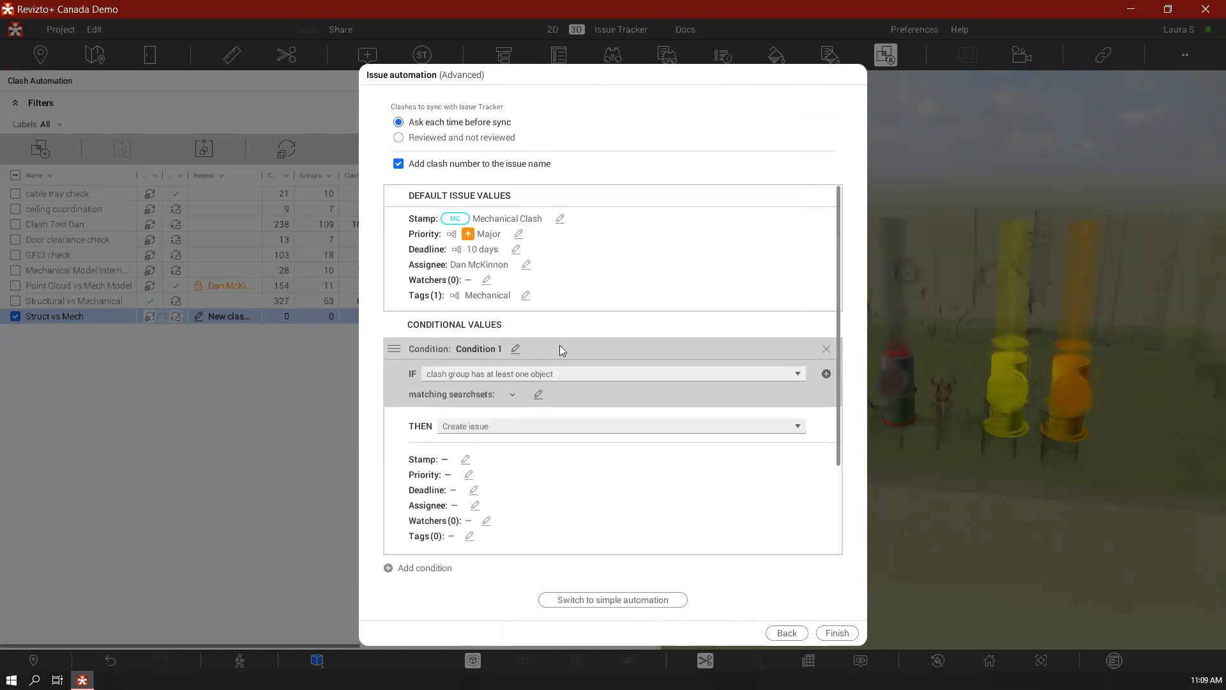
{"action": "left_click", "coordinate": [515, 349]}
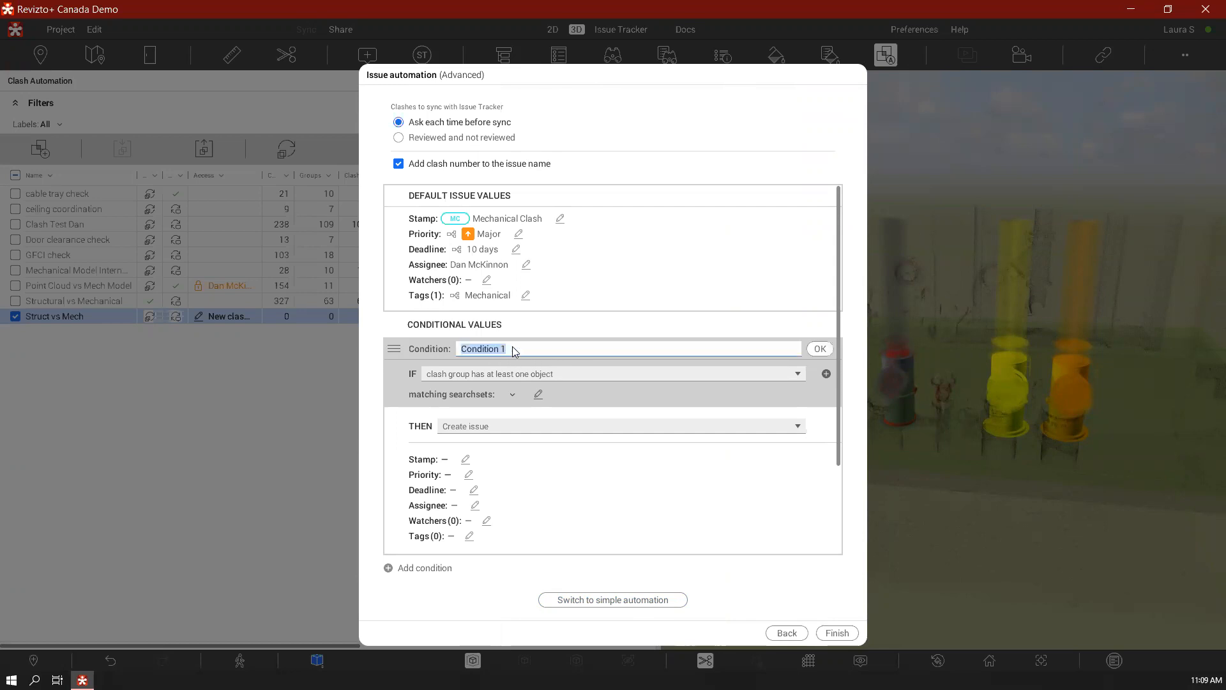
{"action": "type", "text": "exclusion"}
{"action": "key", "text": "Return"}
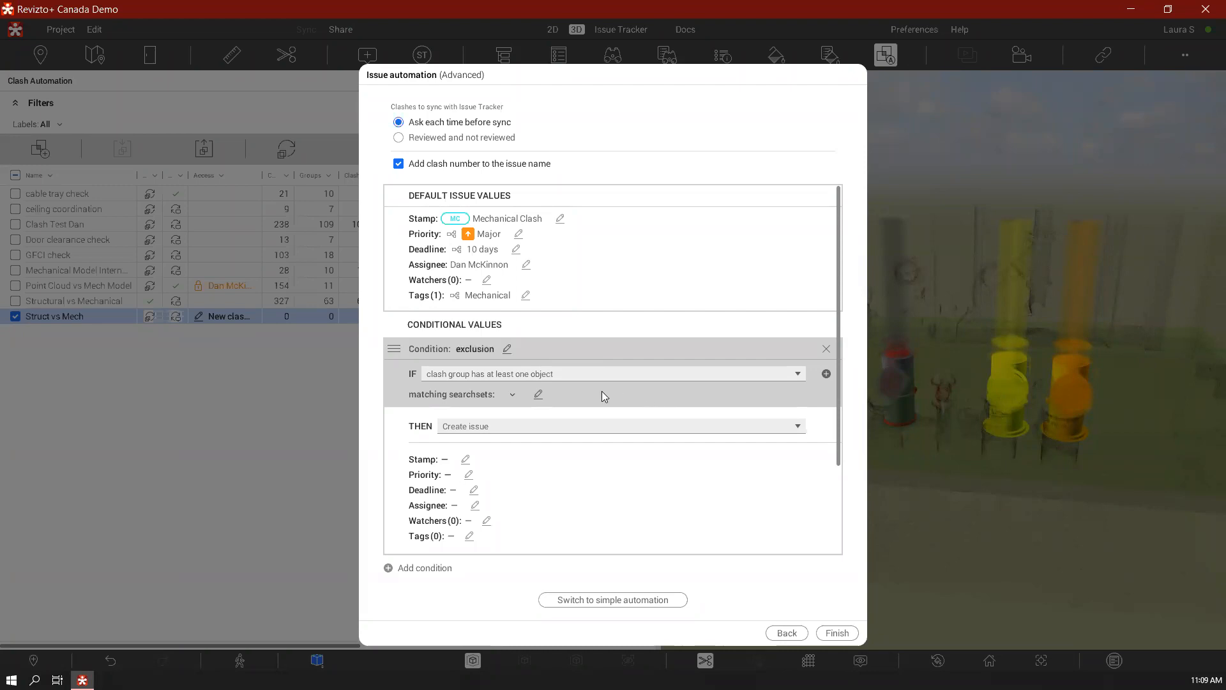
Make the exclusion condition create no issue when a clash group has at least one object matching the By Category Floors and Walls searchsets
{"action": "left_click", "coordinate": [630, 379]}
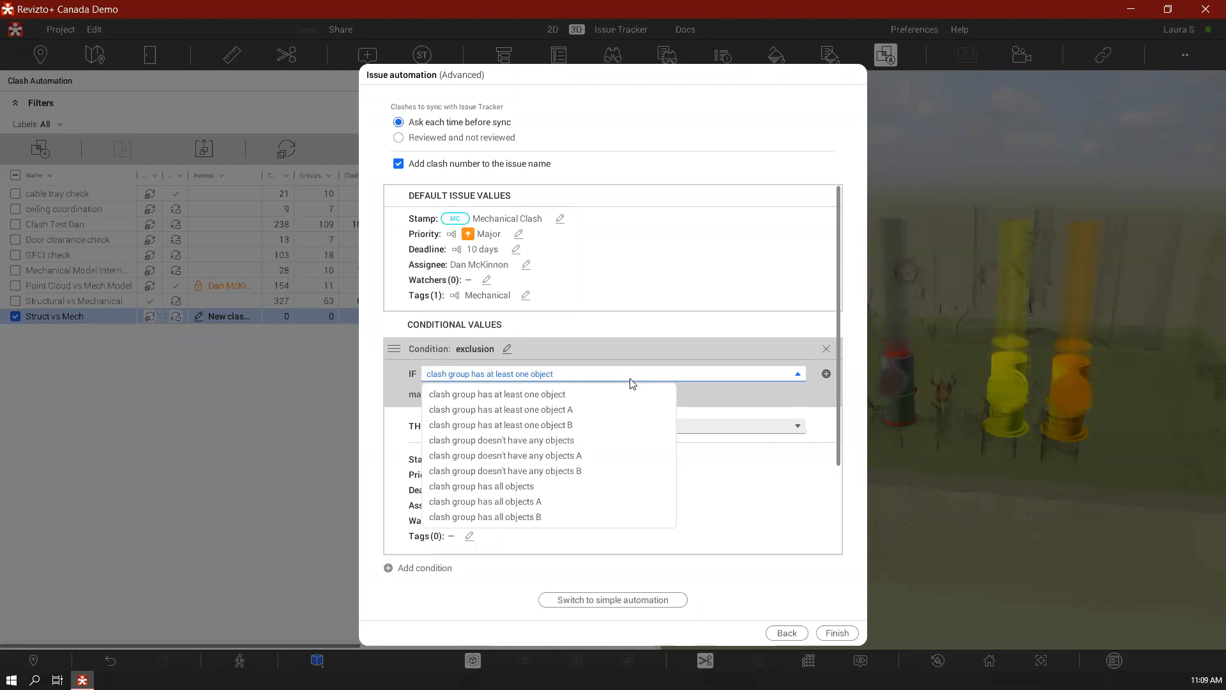
{"action": "left_click", "coordinate": [588, 394]}
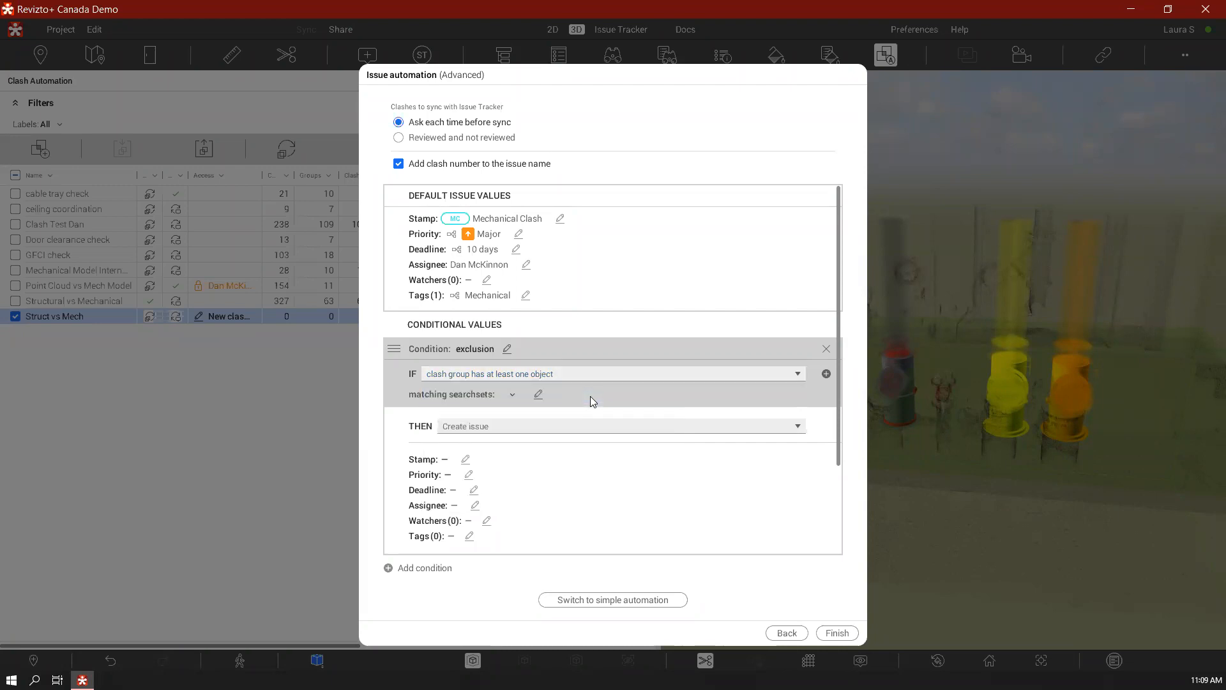
{"action": "left_click", "coordinate": [539, 395]}
{"action": "type", "text": "floor"}
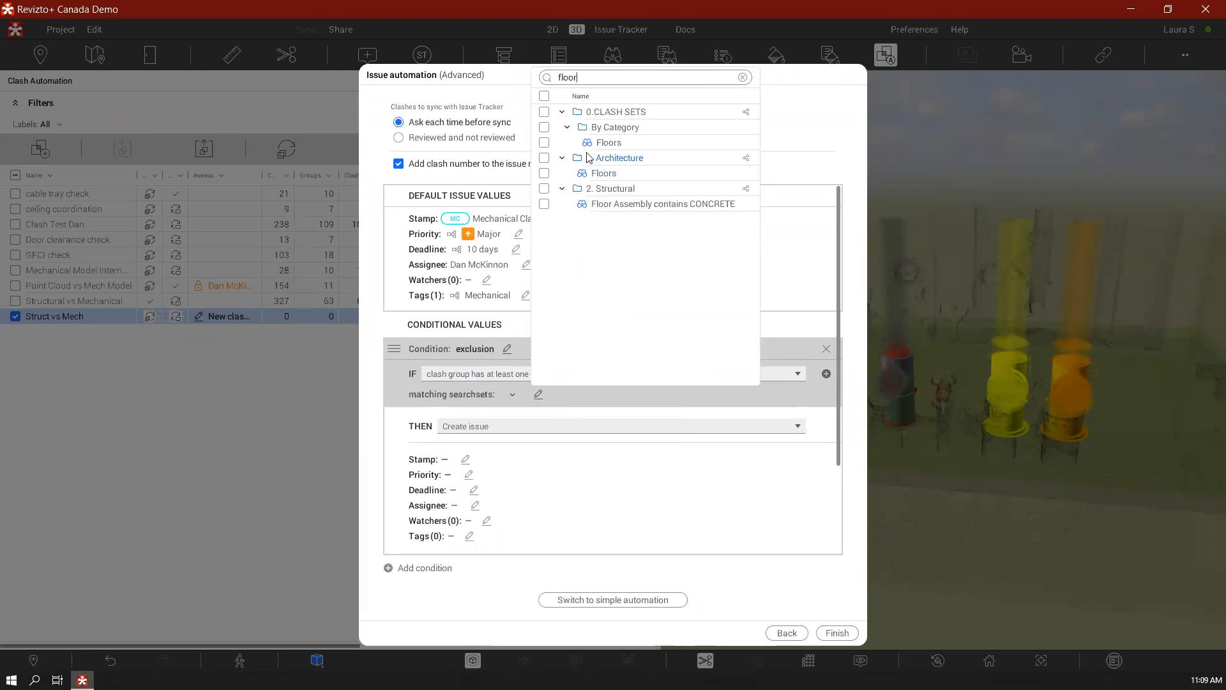
{"action": "left_click", "coordinate": [545, 143]}
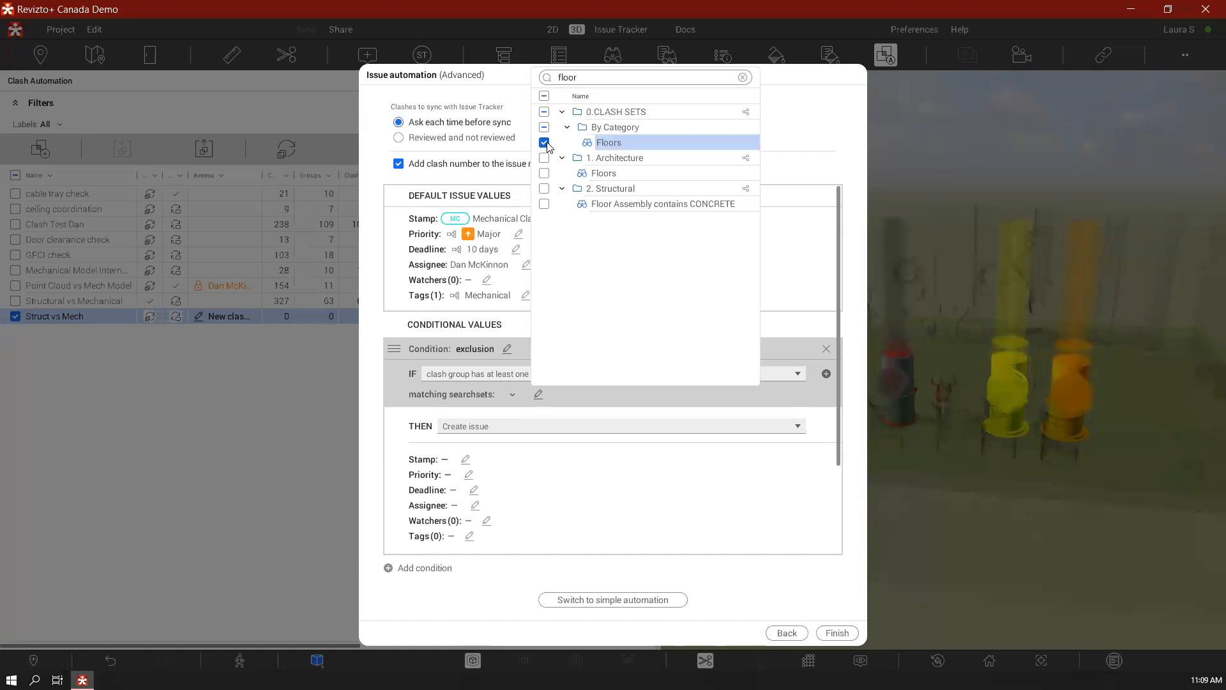
{"action": "double_click", "coordinate": [615, 79]}
{"action": "type", "text": "walls"}
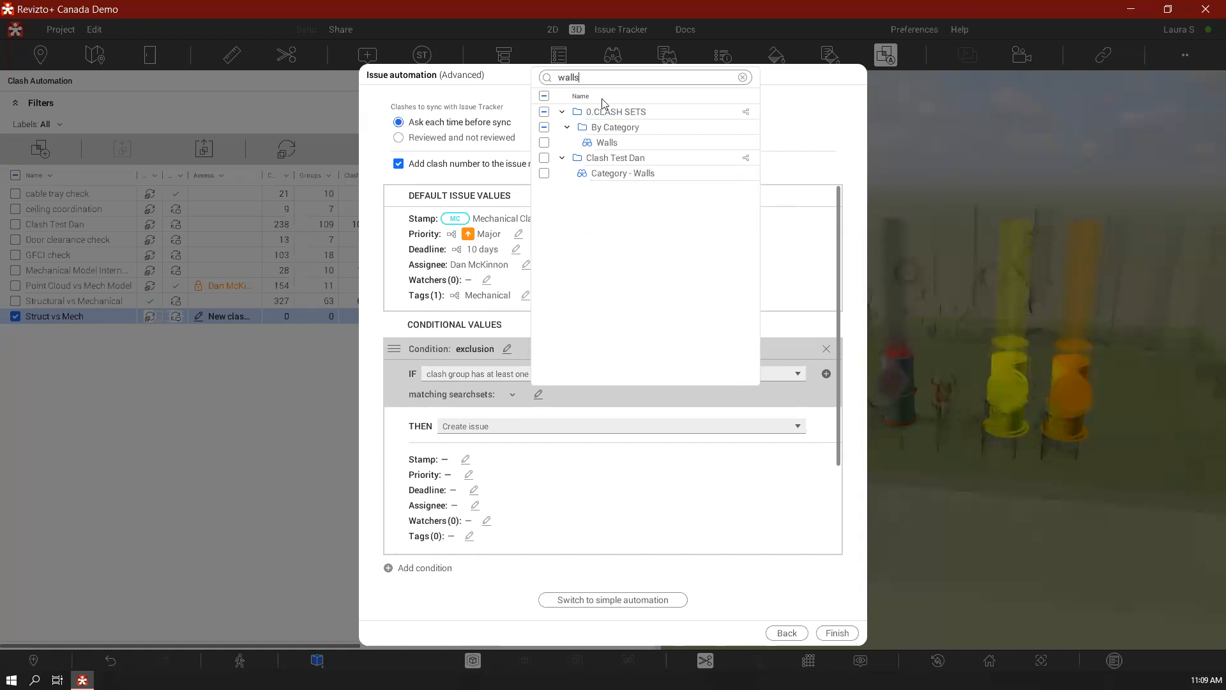
{"action": "left_click", "coordinate": [545, 143]}
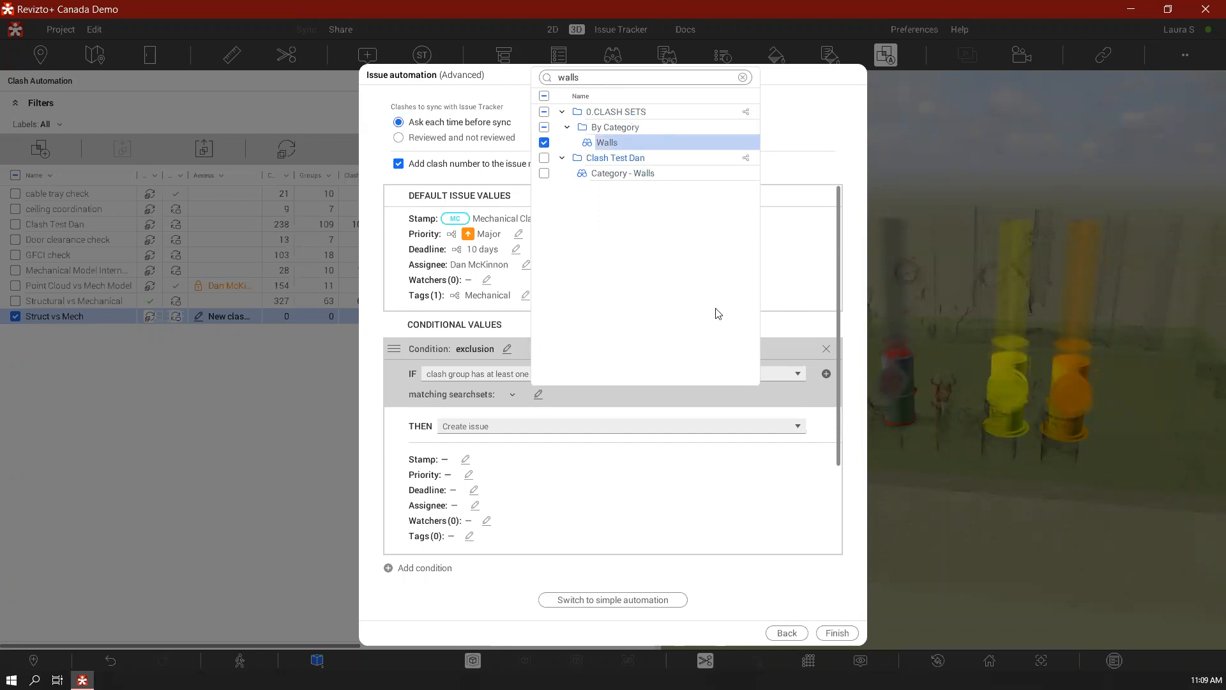
{"action": "left_click", "coordinate": [862, 399]}
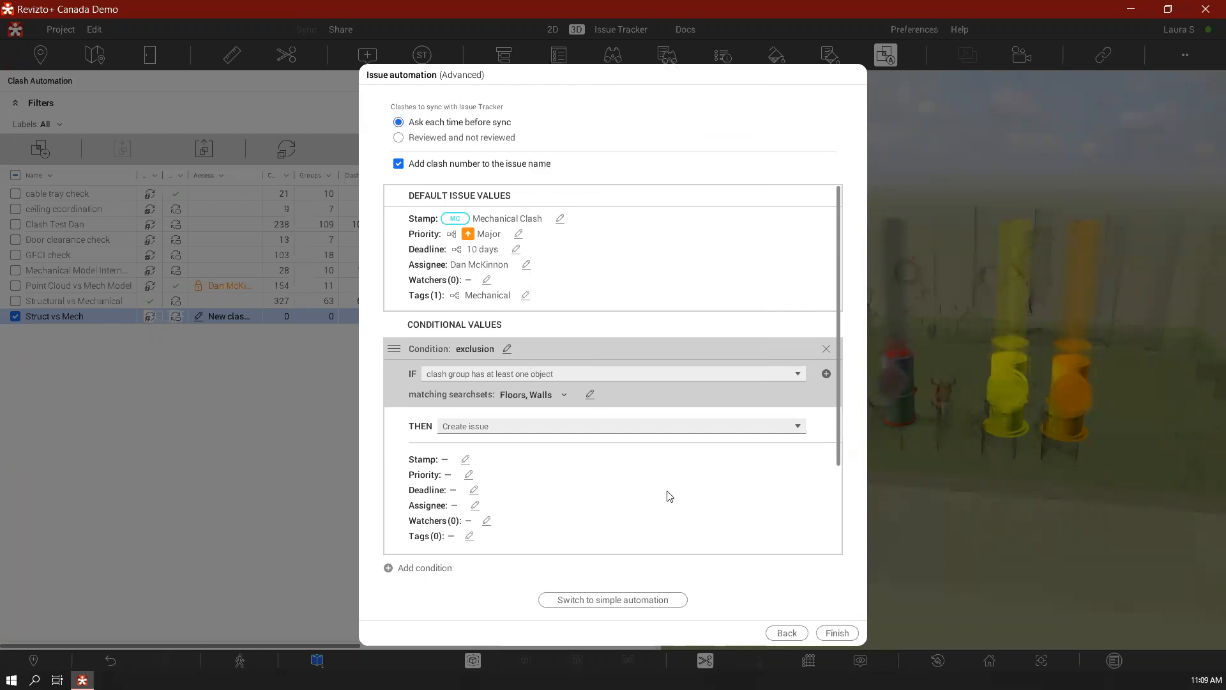
{"action": "left_click", "coordinate": [506, 428]}
{"action": "left_click", "coordinate": [495, 462]}
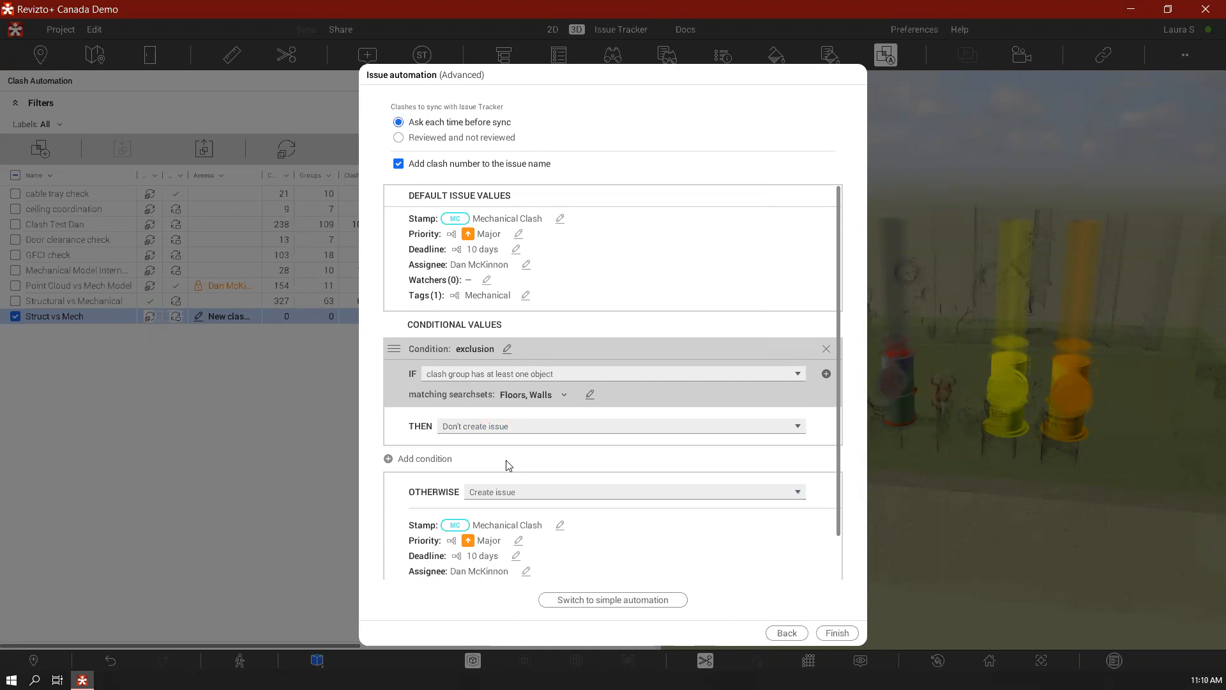
Add a second condition below exclusion and name it ducts
{"action": "left_click", "coordinate": [436, 460]}
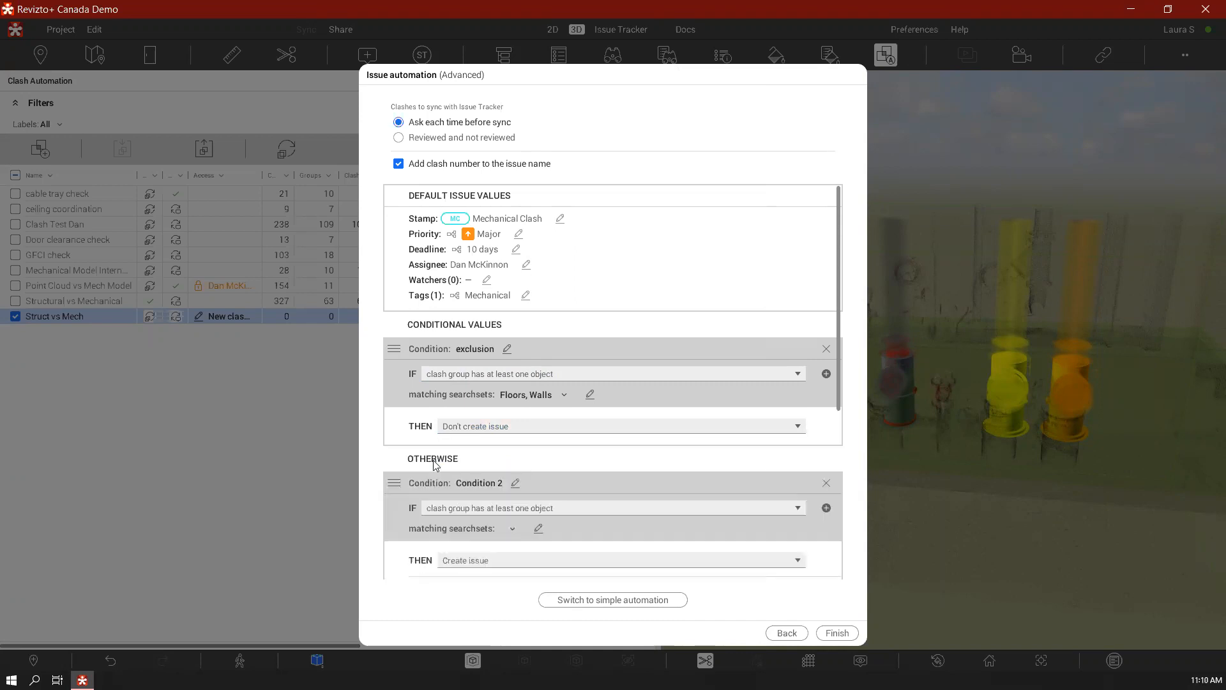
{"action": "scroll", "coordinate": [543, 466], "scroll_direction": "down", "scroll_amount": 5}
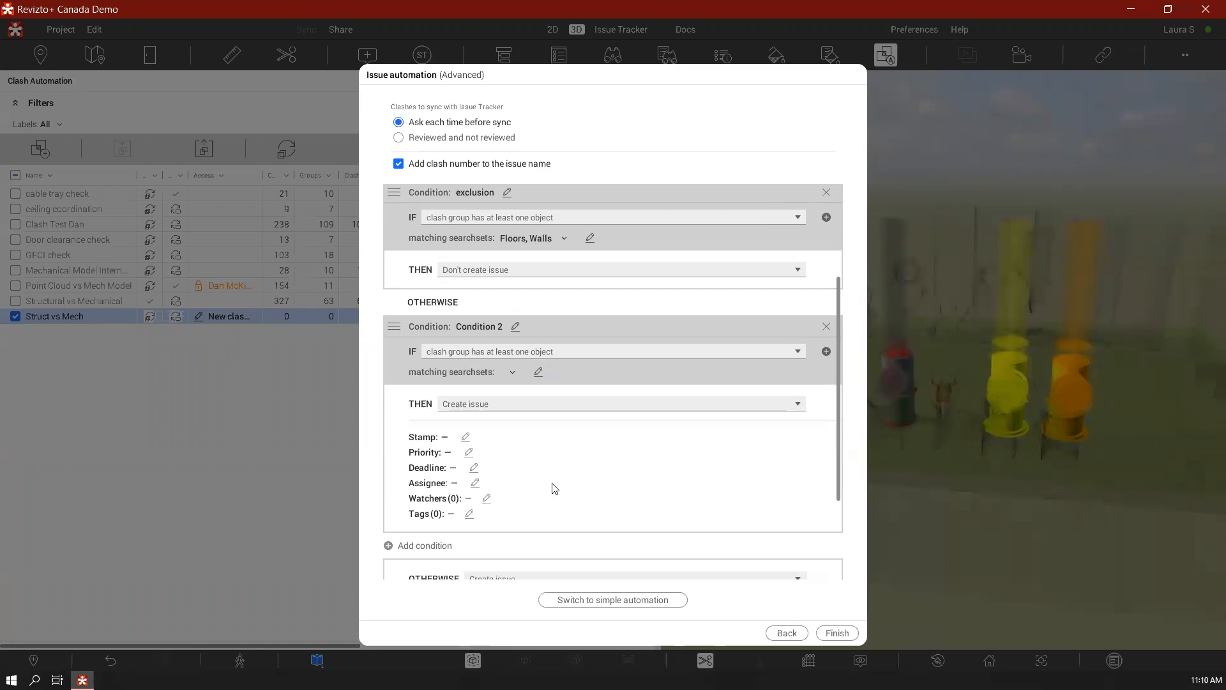
{"action": "left_click", "coordinate": [516, 327]}
{"action": "type", "text": "d"}
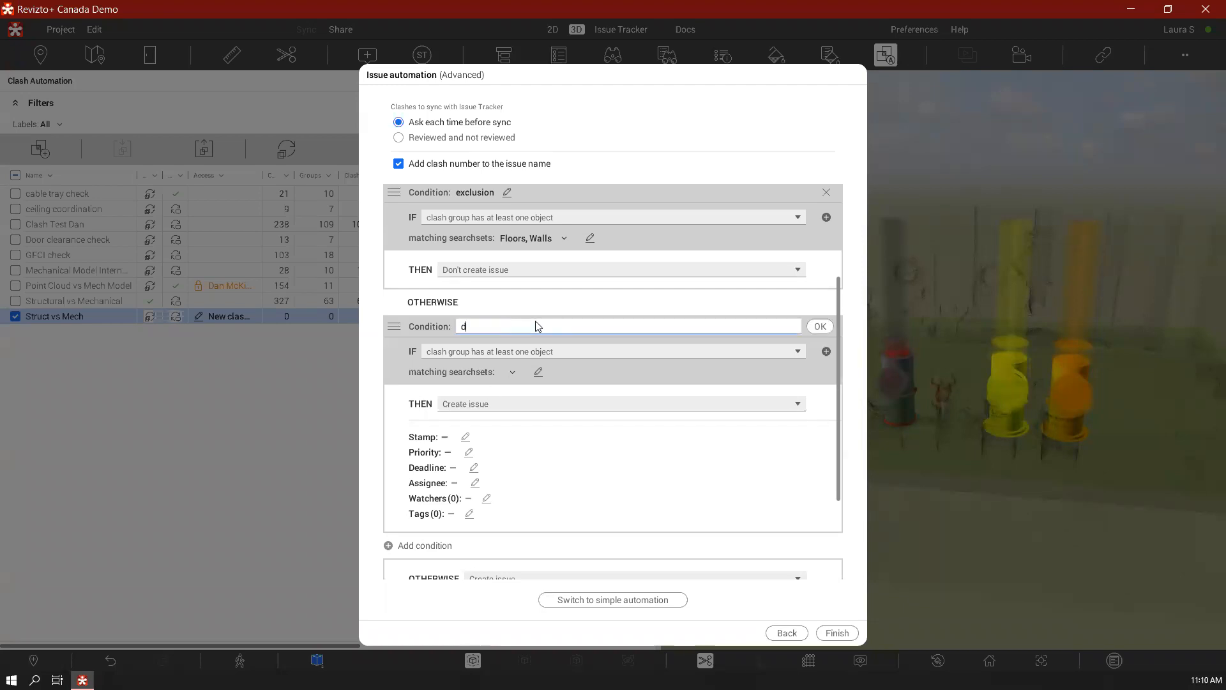
{"action": "type", "text": "ucts"}
{"action": "key", "text": "Return"}
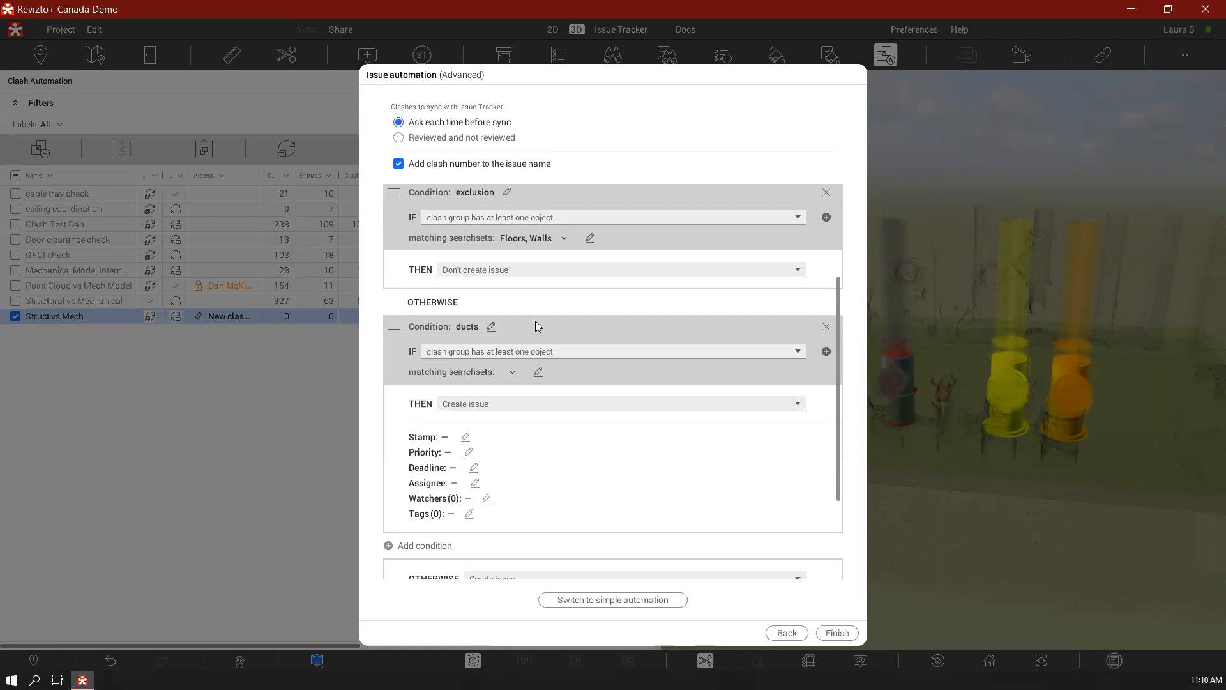
Set the ducts condition to match the Ducts and Duct Fittings searchsets
{"action": "left_click", "coordinate": [539, 372]}
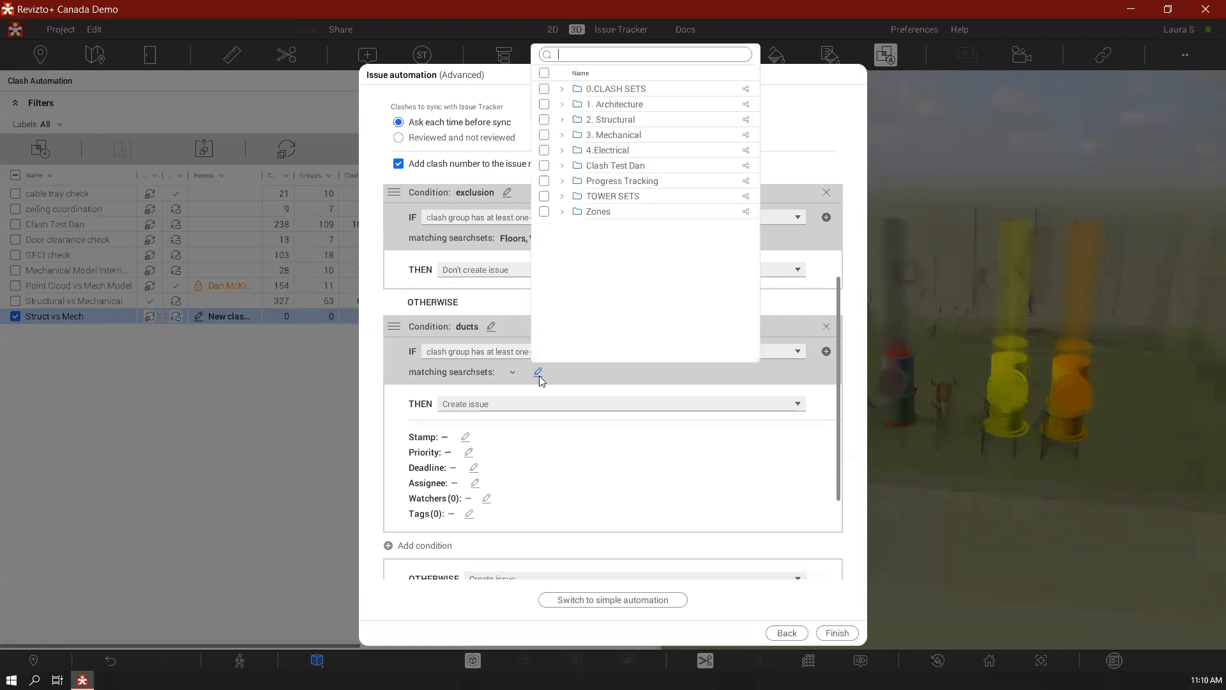
{"action": "type", "text": "duc"}
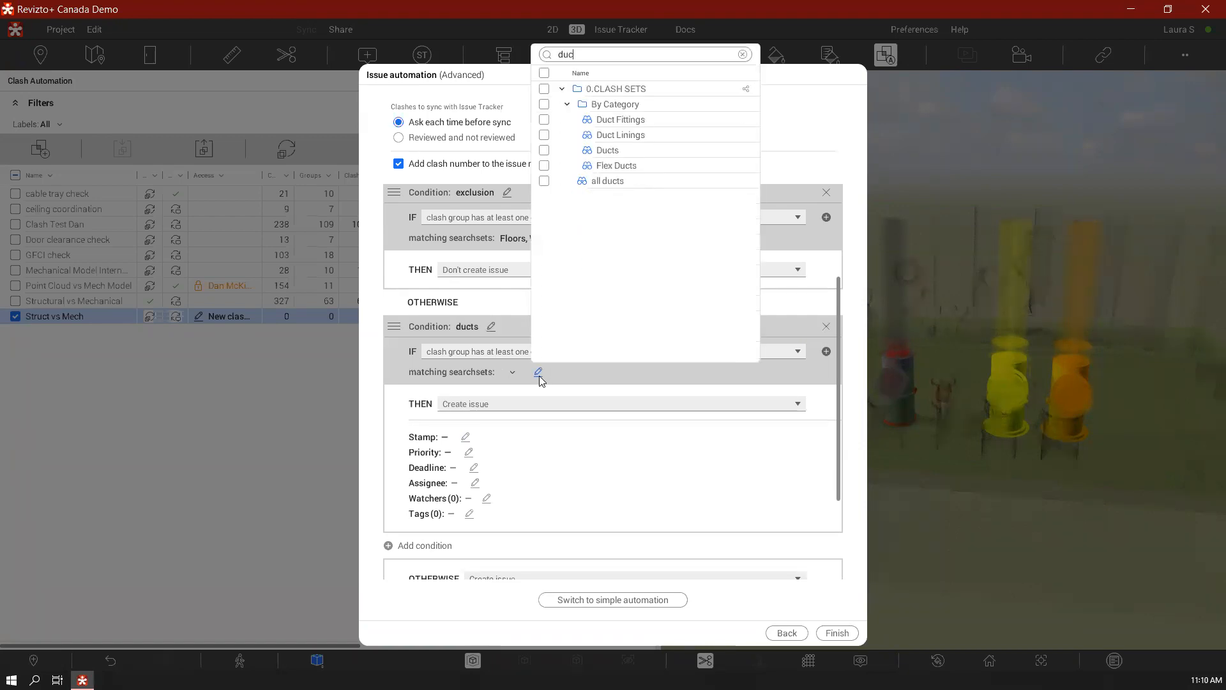
{"action": "left_click", "coordinate": [544, 151]}
{"action": "left_click", "coordinate": [544, 120]}
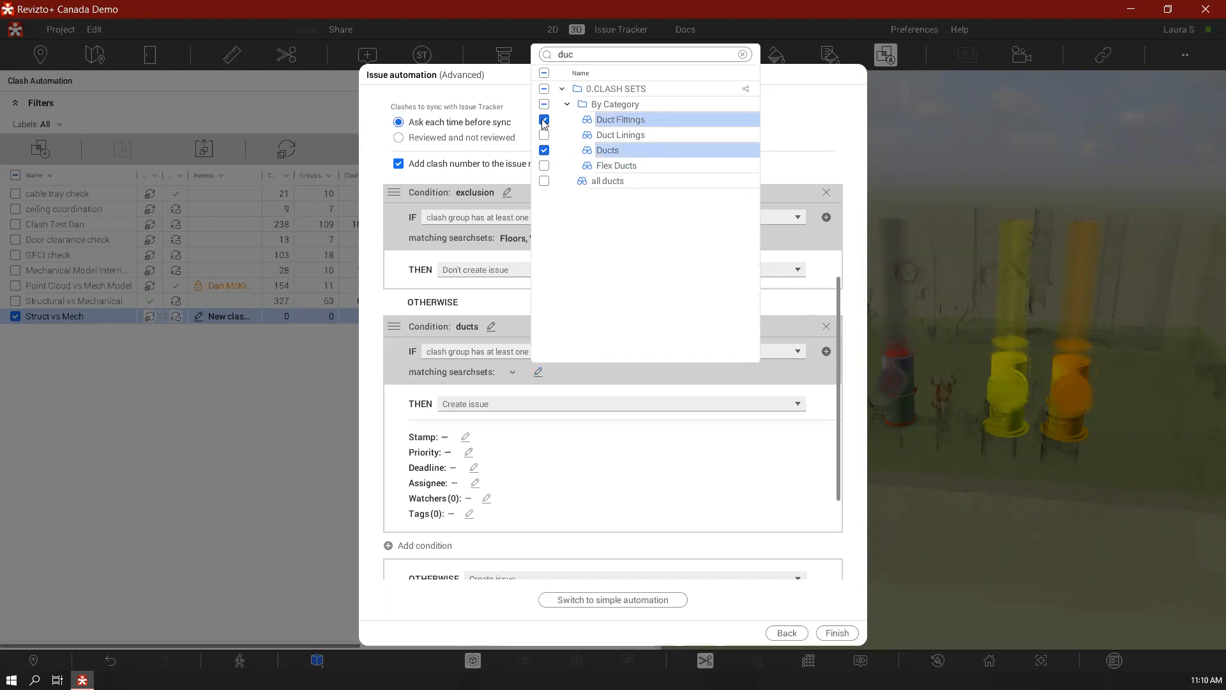
{"action": "left_click", "coordinate": [804, 174]}
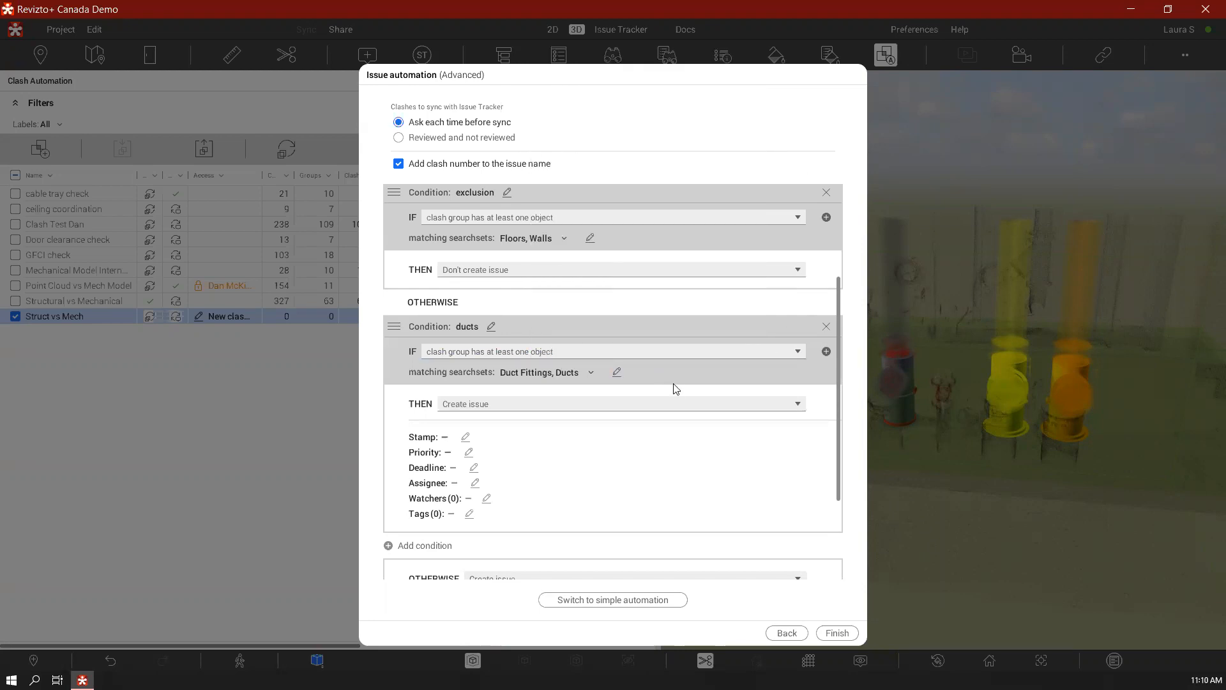
Keep Create issue as the result of the ducts condition and apply the Ducting Clash stamp
{"action": "left_click", "coordinate": [673, 407]}
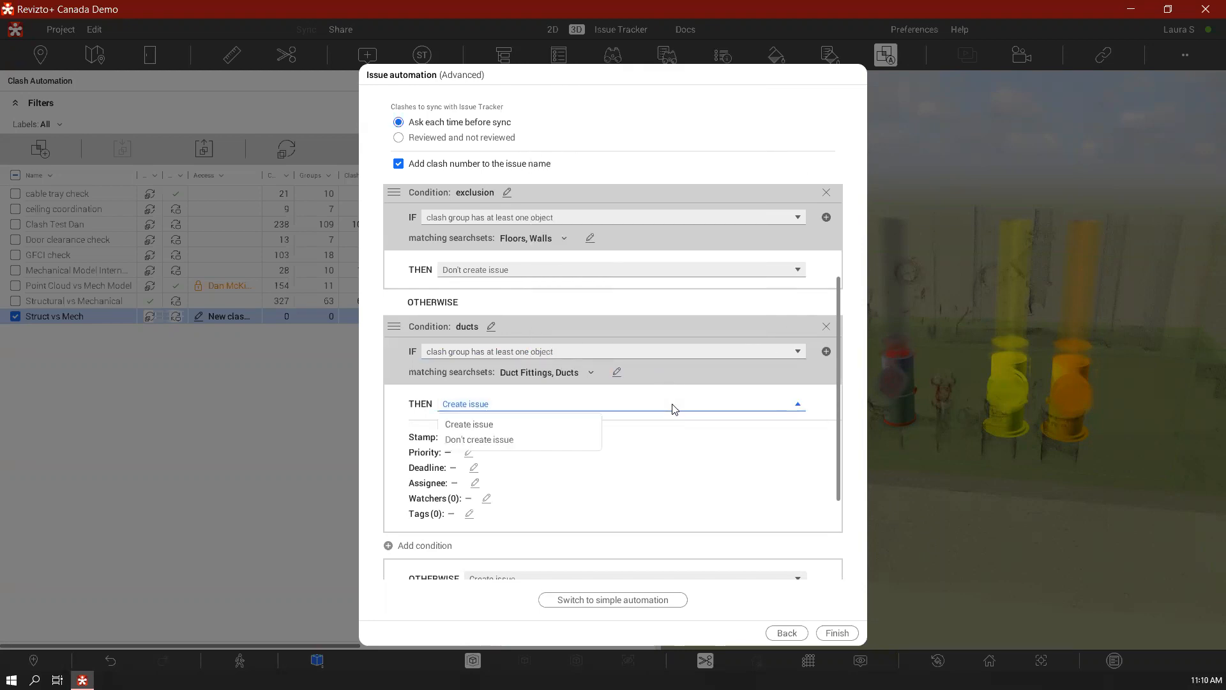
{"action": "left_click", "coordinate": [829, 417]}
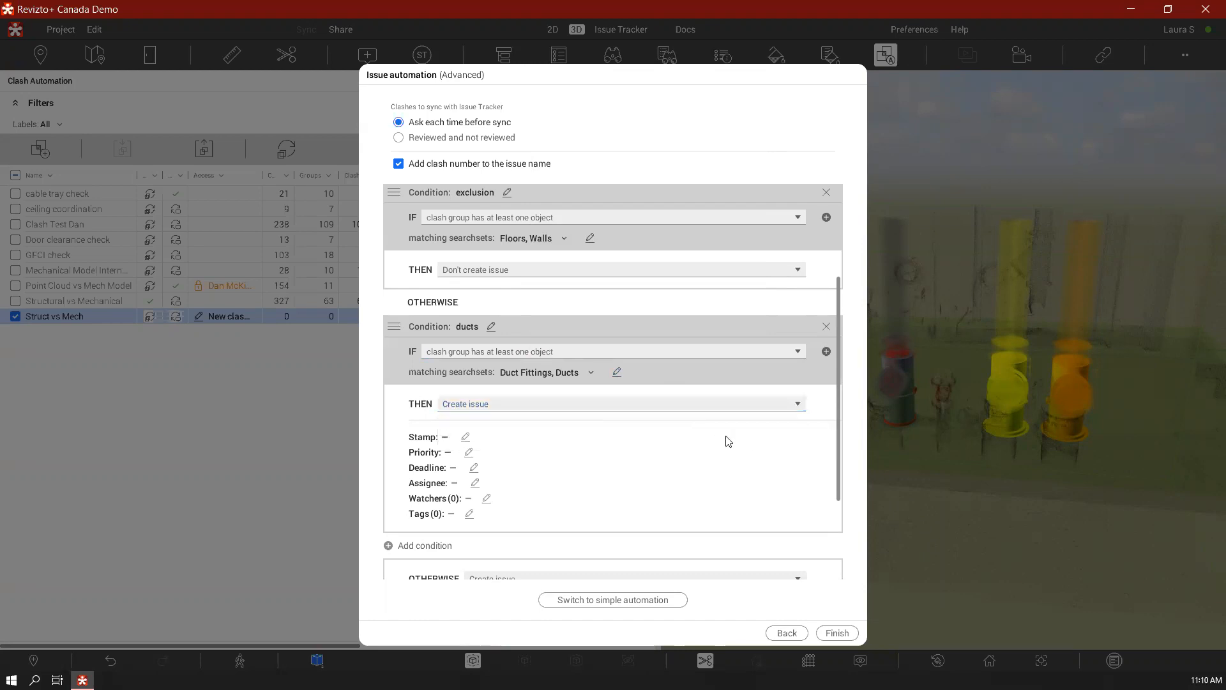
{"action": "left_click", "coordinate": [464, 437]}
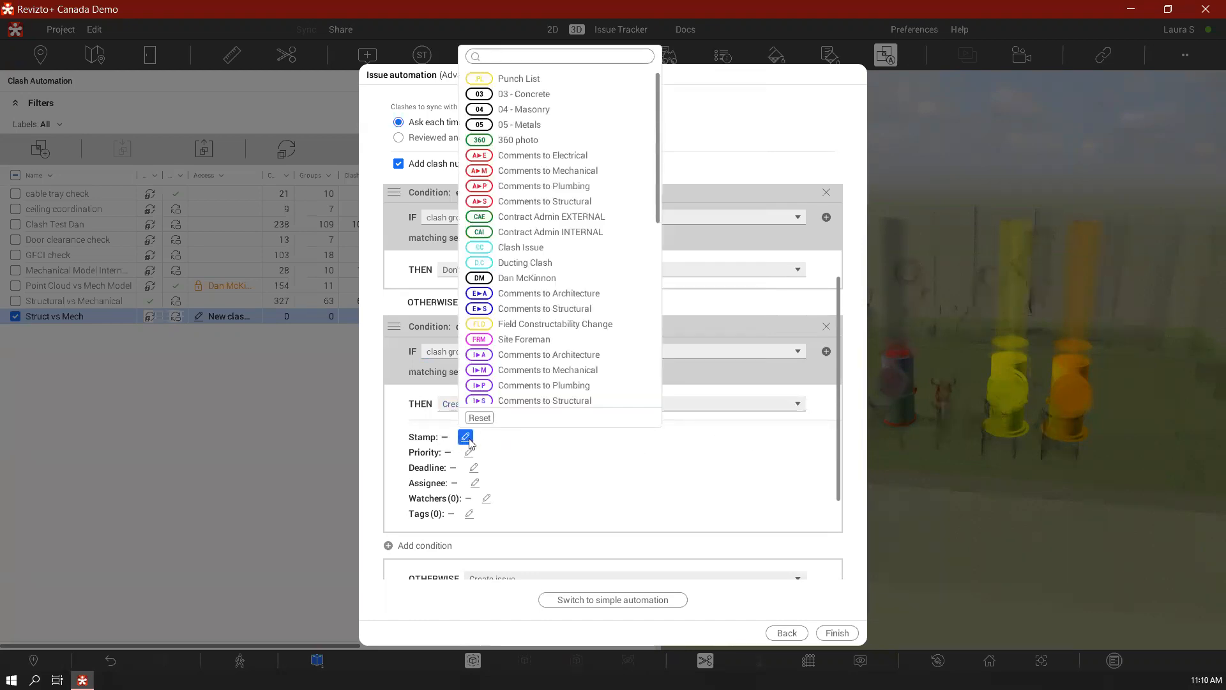
{"action": "type", "text": "duc"}
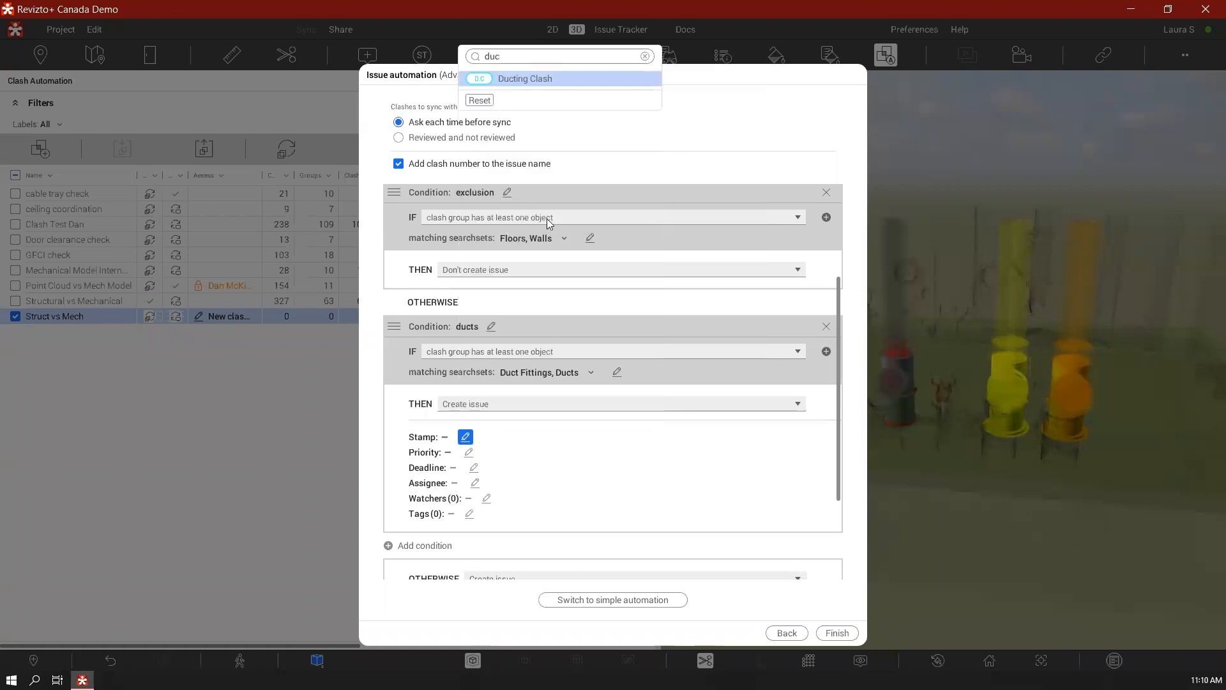
{"action": "left_click", "coordinate": [580, 87]}
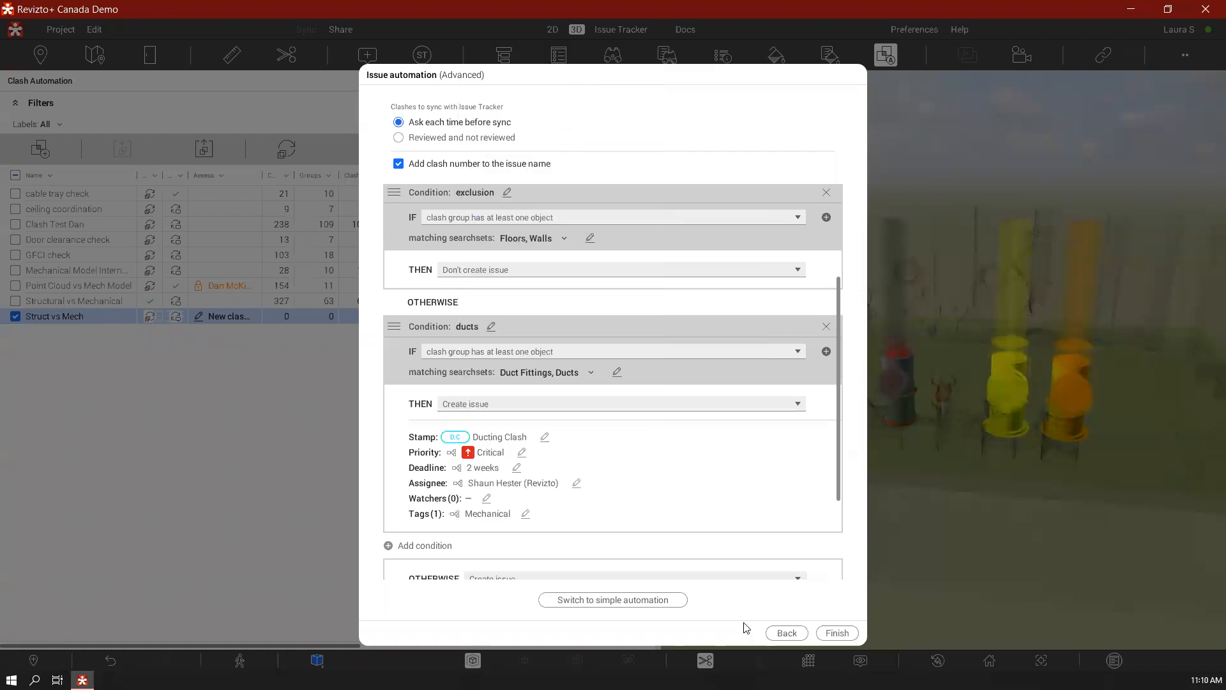
Add a third condition below ducts and name it pipes
{"action": "scroll", "coordinate": [658, 479], "scroll_direction": "down", "scroll_amount": 3}
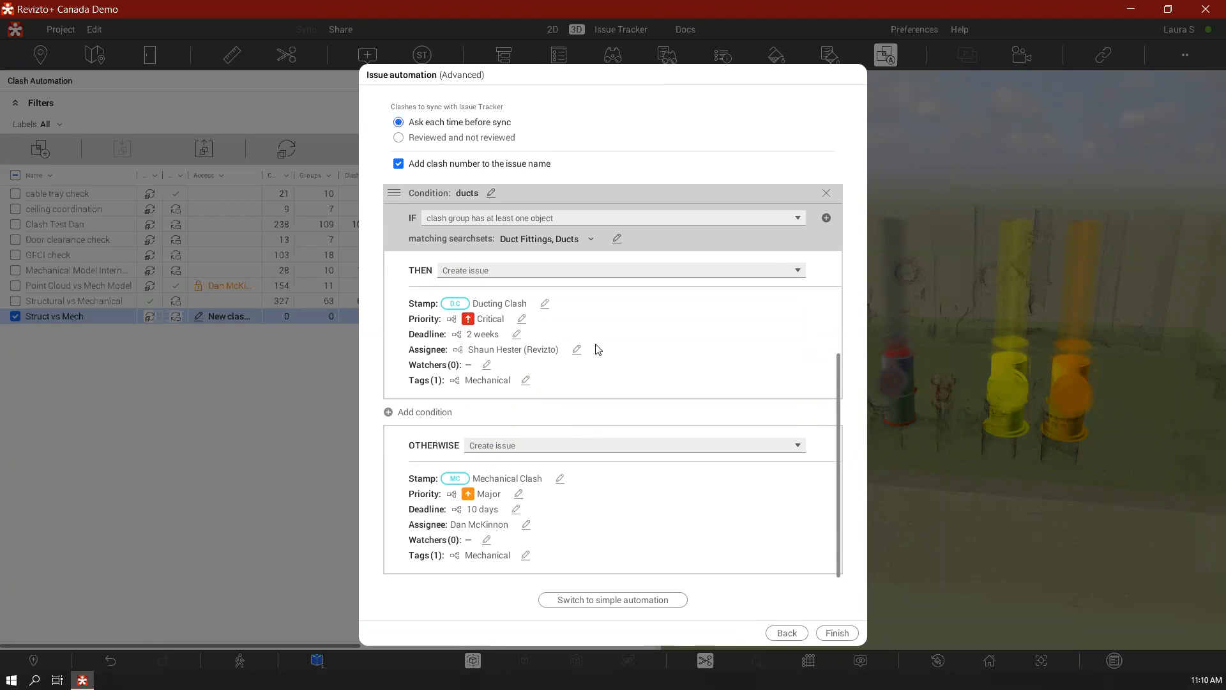
{"action": "left_click", "coordinate": [425, 412]}
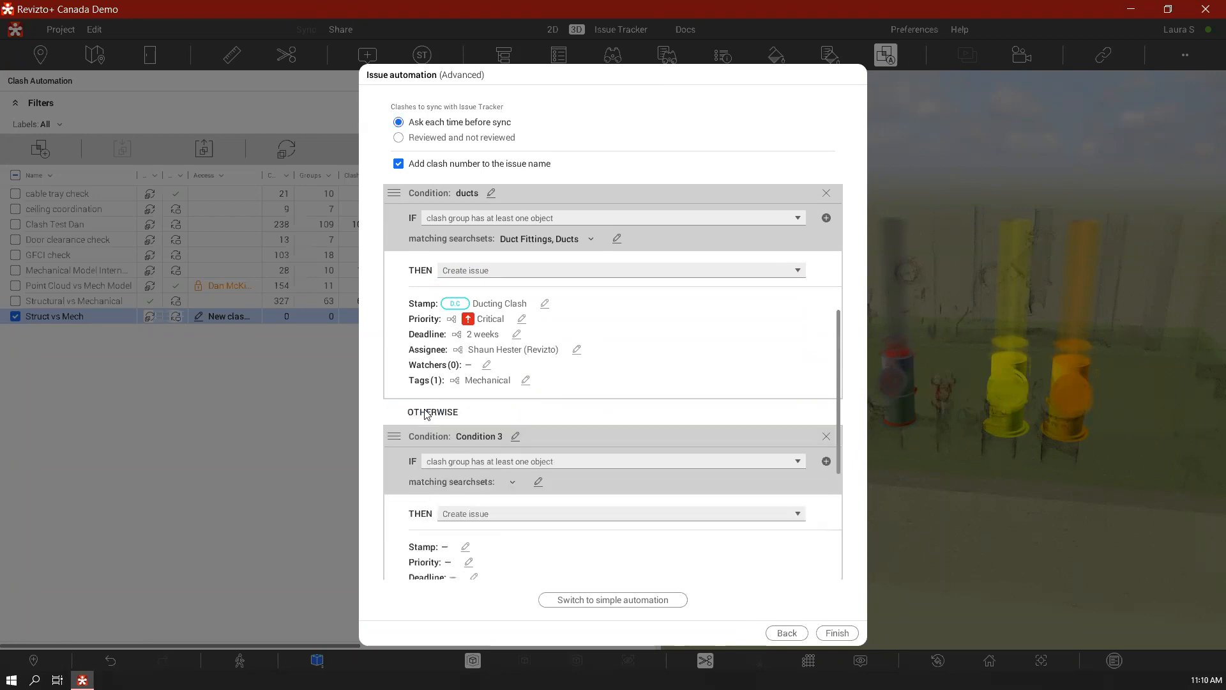
{"action": "left_click", "coordinate": [516, 437]}
{"action": "type", "text": "pipes"}
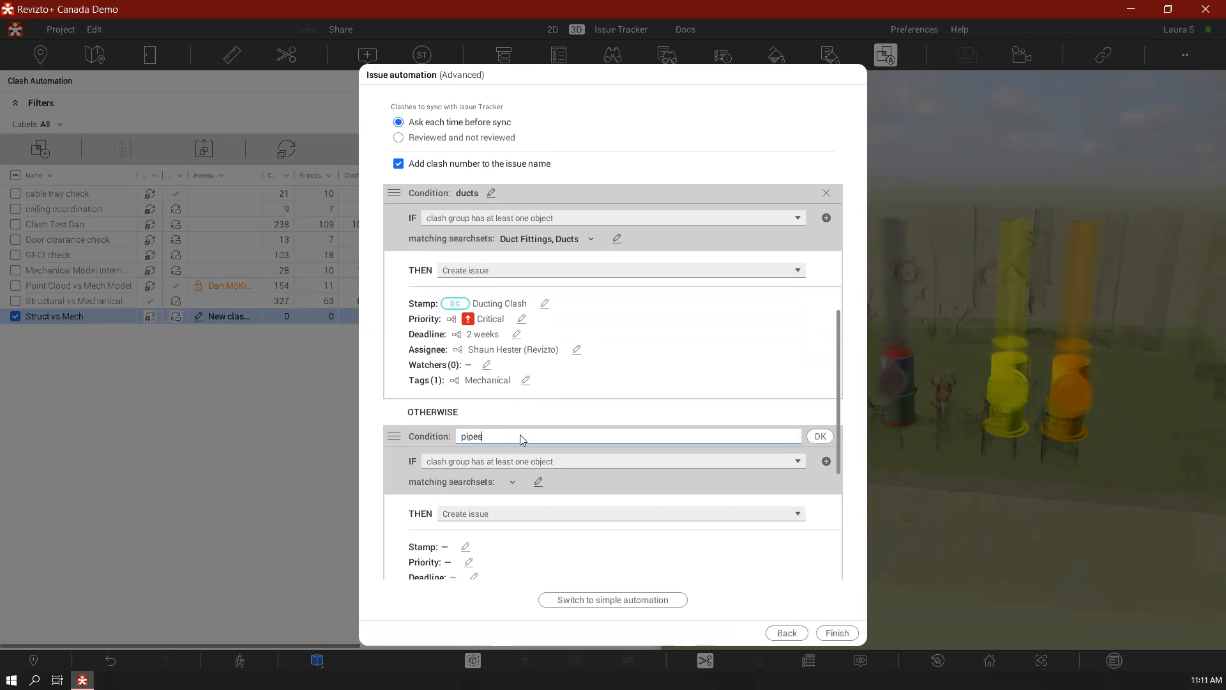
Set the pipes condition to match the Pipes, Pipe Fittings and Pipe Accessories searchsets
{"action": "left_click", "coordinate": [538, 481]}
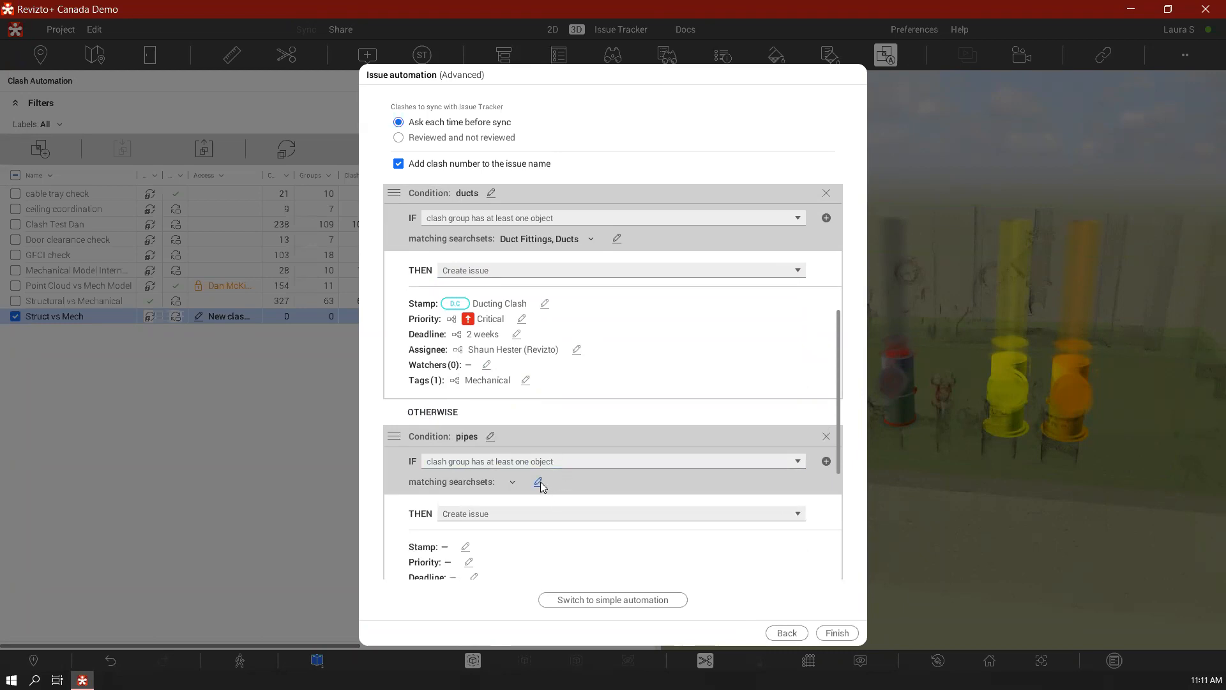
{"action": "type", "text": "pipes"}
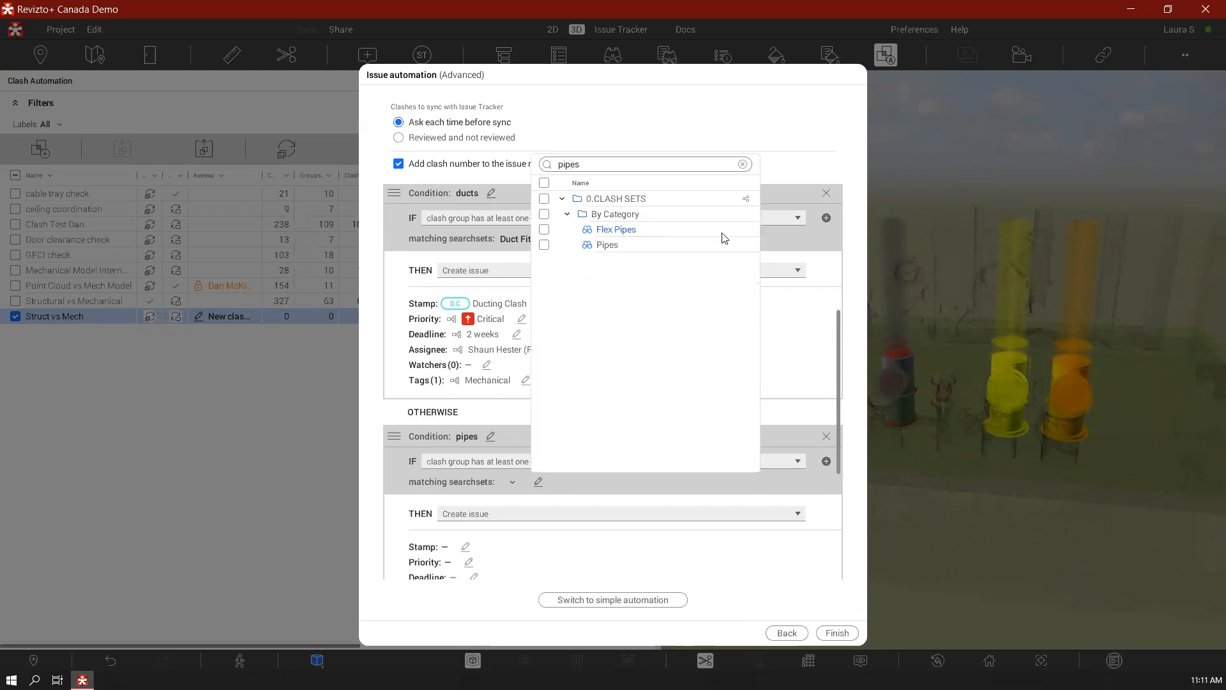
{"action": "key", "text": "BackSpace"}
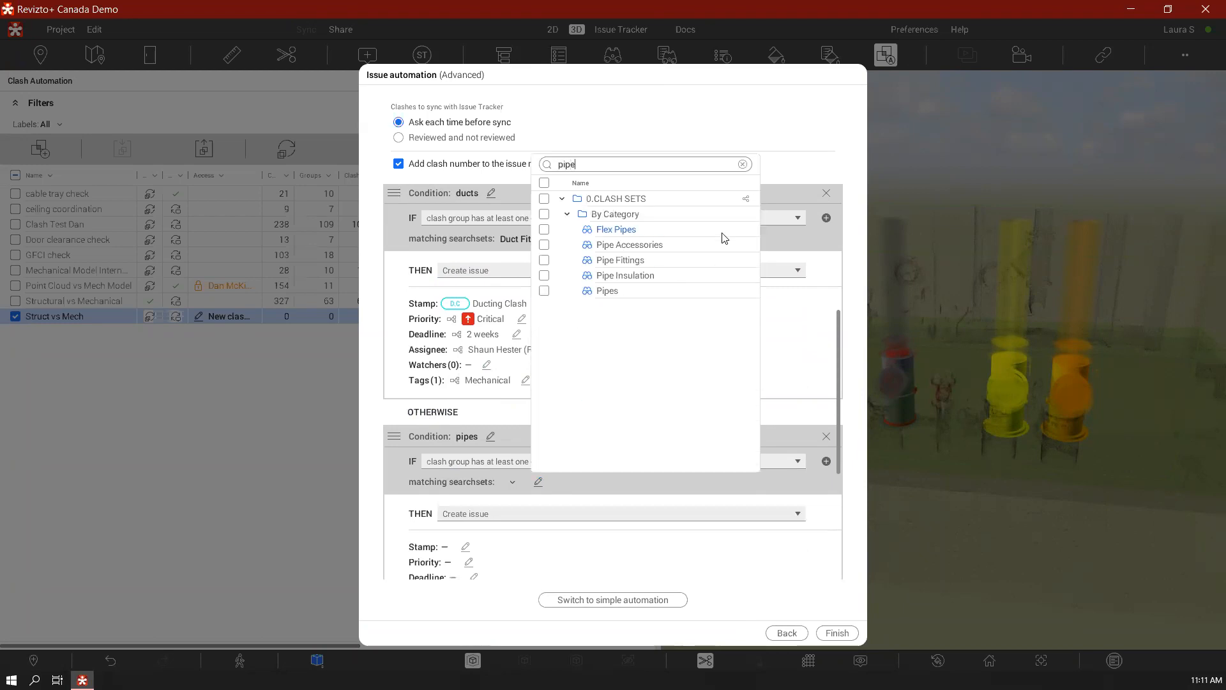
{"action": "left_click", "coordinate": [544, 290]}
{"action": "left_click", "coordinate": [544, 260]}
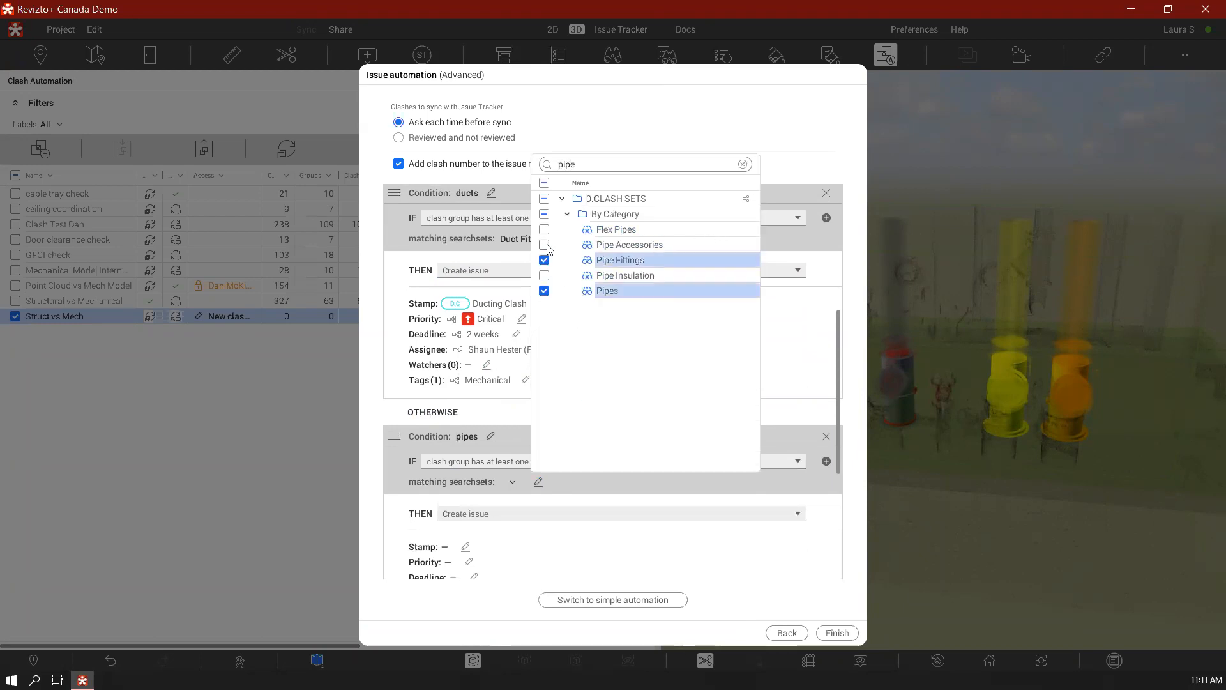
{"action": "left_click", "coordinate": [544, 244]}
{"action": "left_click", "coordinate": [795, 414]}
Apply the Piping Clash stamp to the issues created by the pipes condition
{"action": "scroll", "coordinate": [782, 415], "scroll_direction": "down", "scroll_amount": 3}
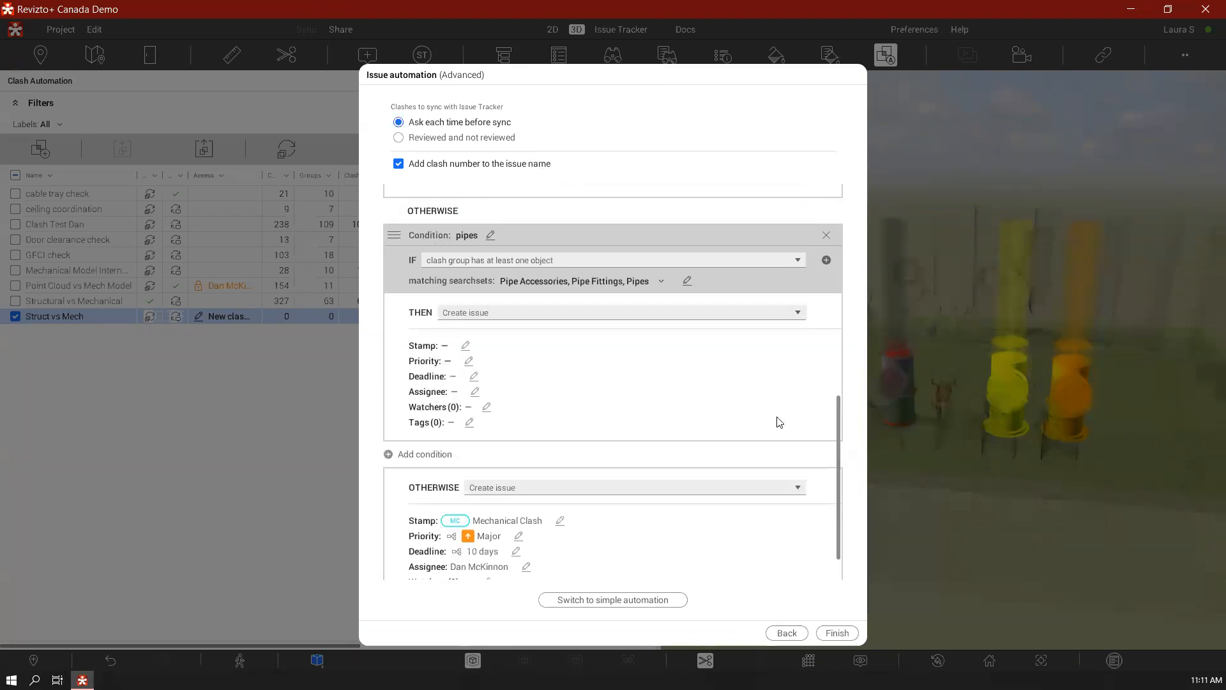
{"action": "left_click", "coordinate": [467, 347]}
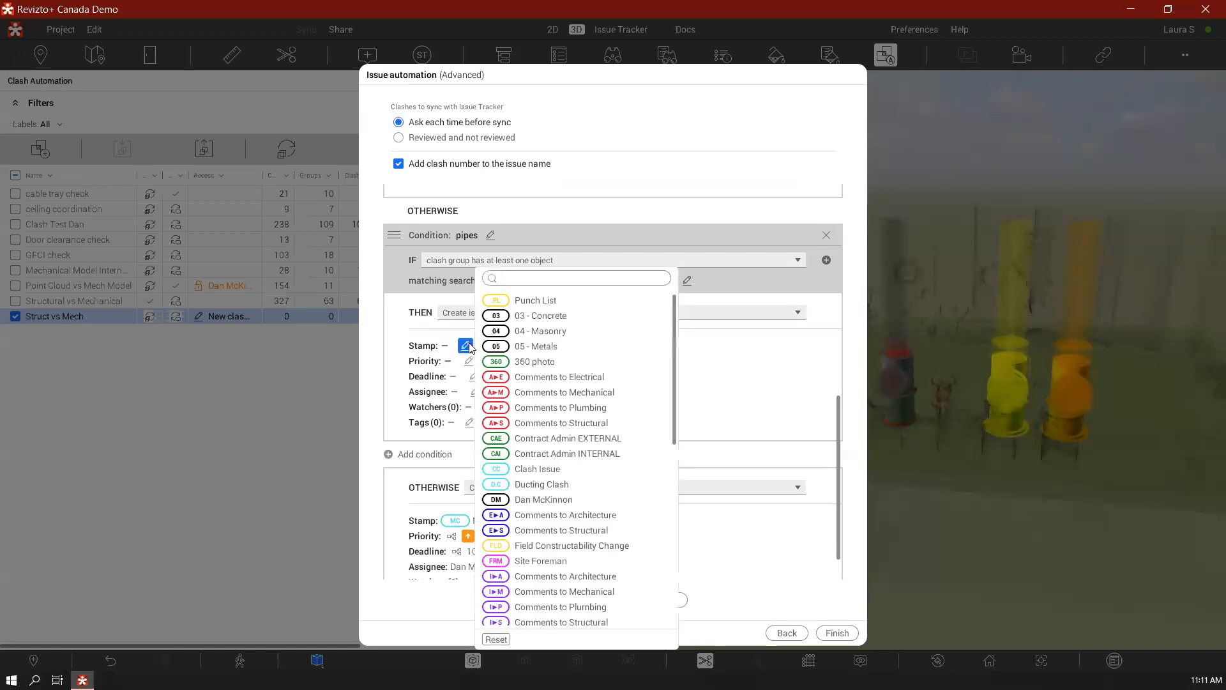
{"action": "type", "text": "pi"}
{"action": "left_click", "coordinate": [594, 300]}
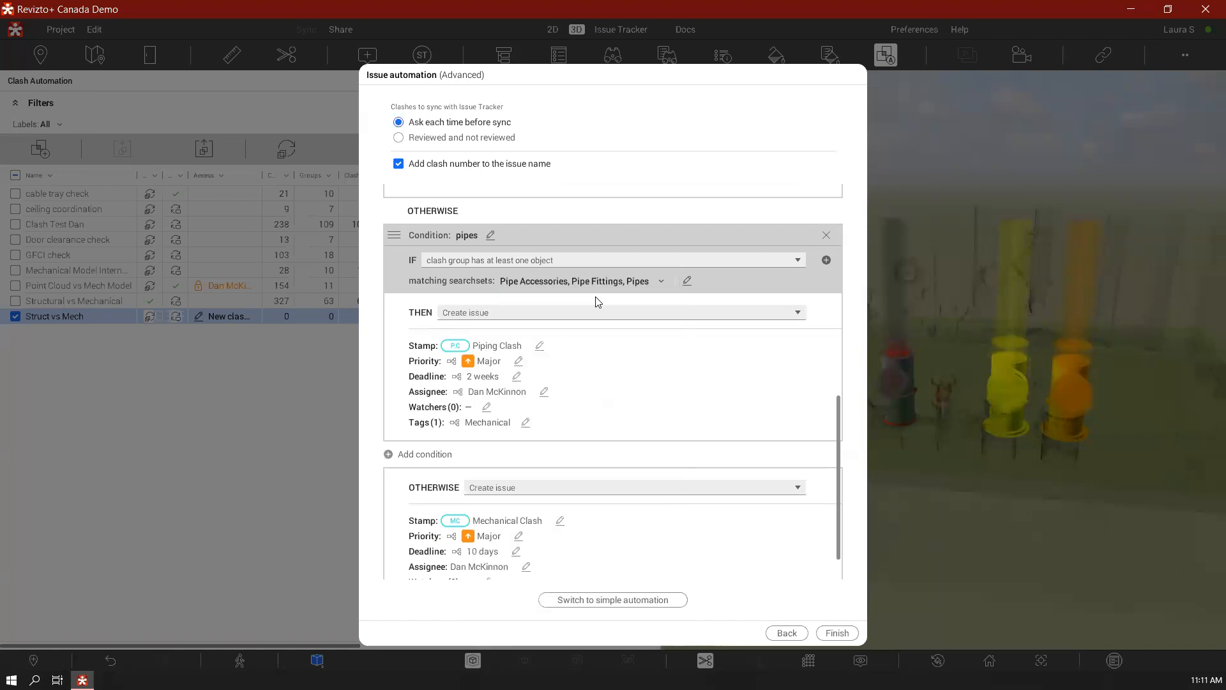
Set the deadline of the pipes condition to 10 days
{"action": "scroll", "coordinate": [784, 362], "scroll_direction": "down", "scroll_amount": 1}
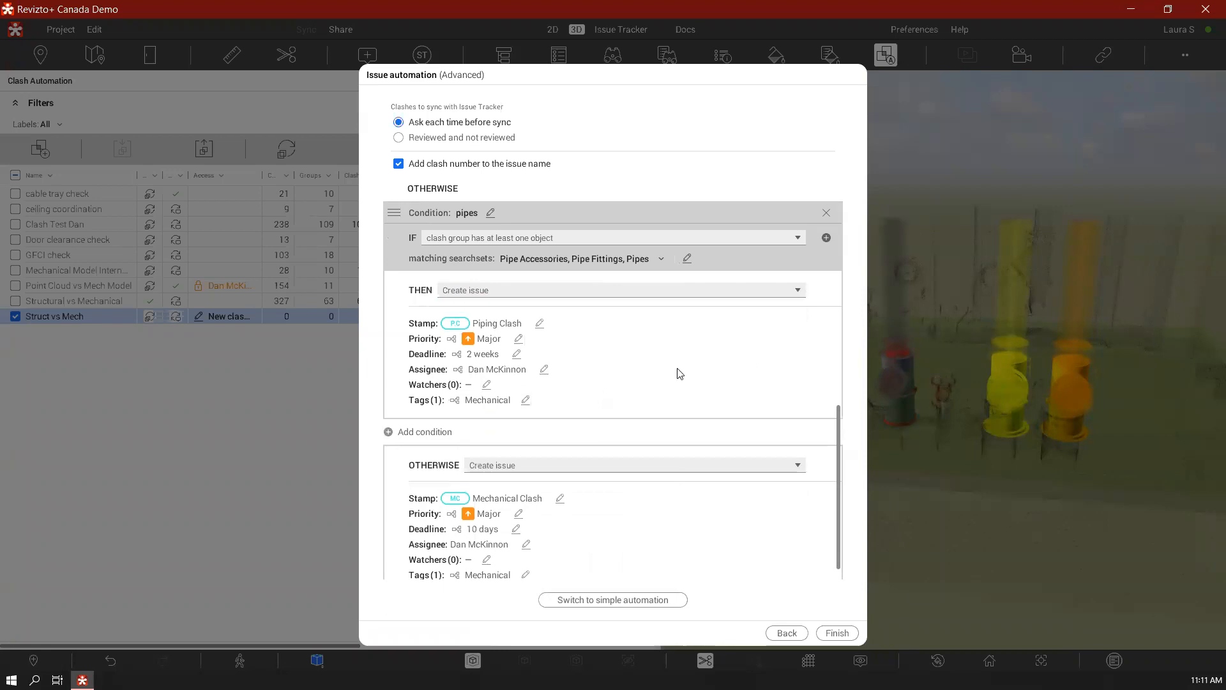
{"action": "scroll", "coordinate": [664, 375], "scroll_direction": "down", "scroll_amount": 1}
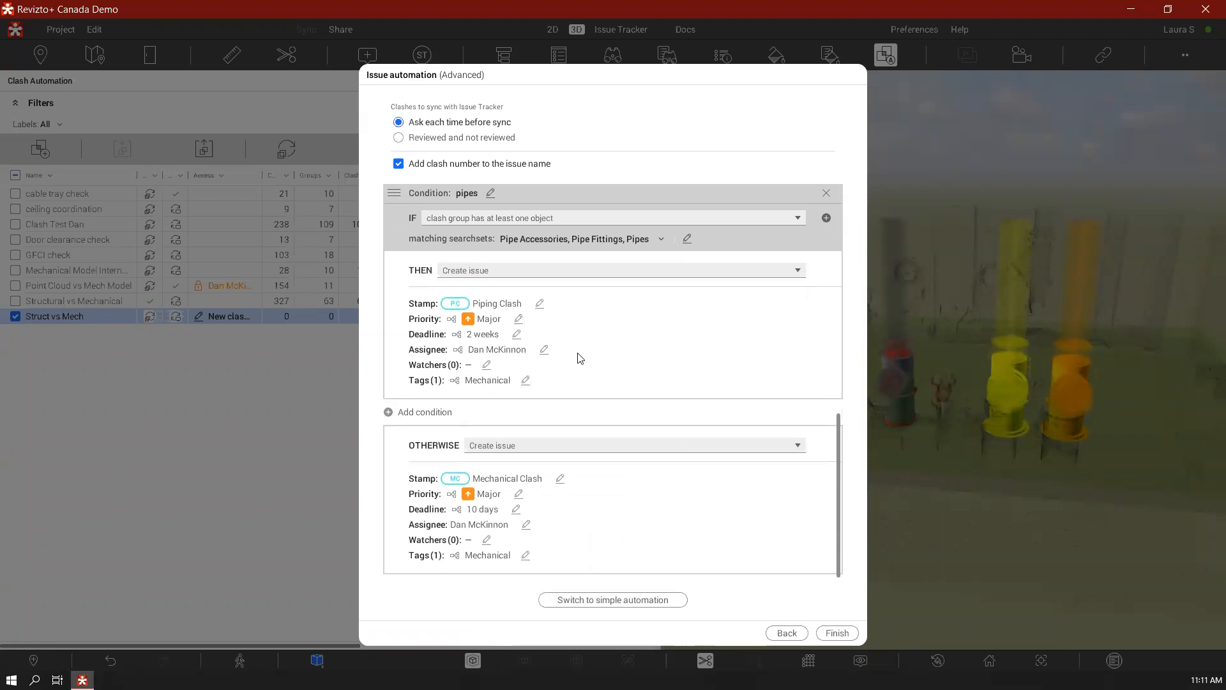
{"action": "scroll", "coordinate": [585, 355], "scroll_direction": "up", "scroll_amount": 6}
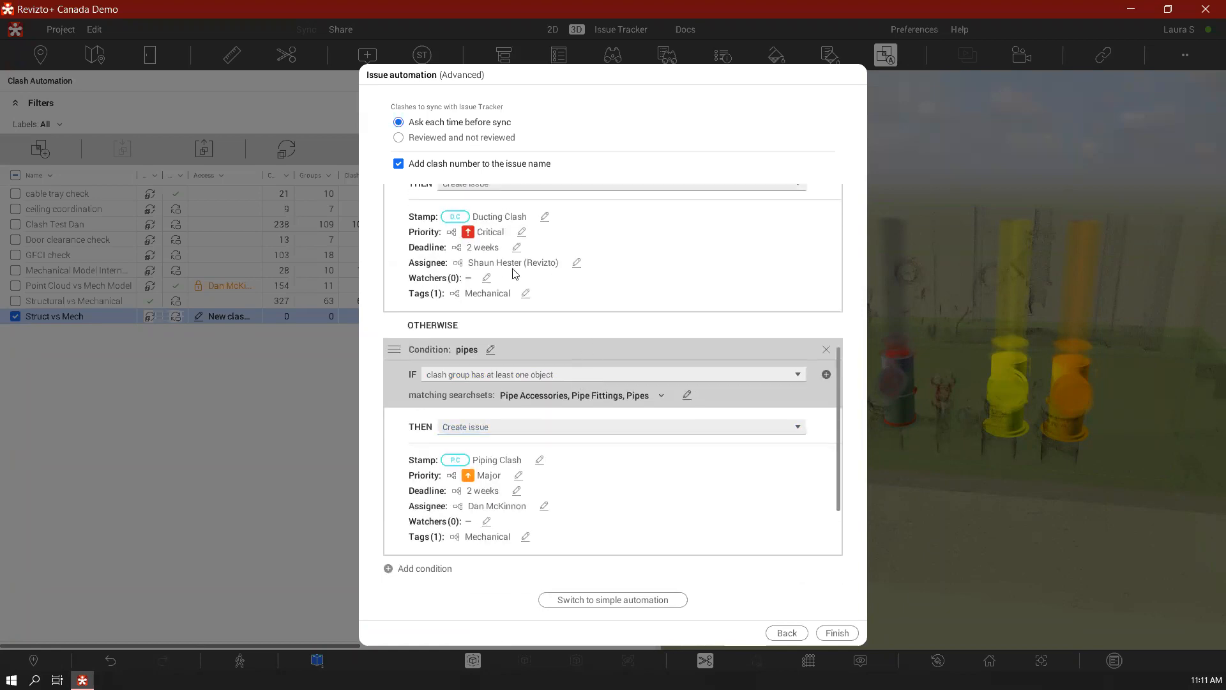
{"action": "scroll", "coordinate": [579, 350], "scroll_direction": "down", "scroll_amount": 4}
{"action": "scroll", "coordinate": [578, 348], "scroll_direction": "down", "scroll_amount": 1}
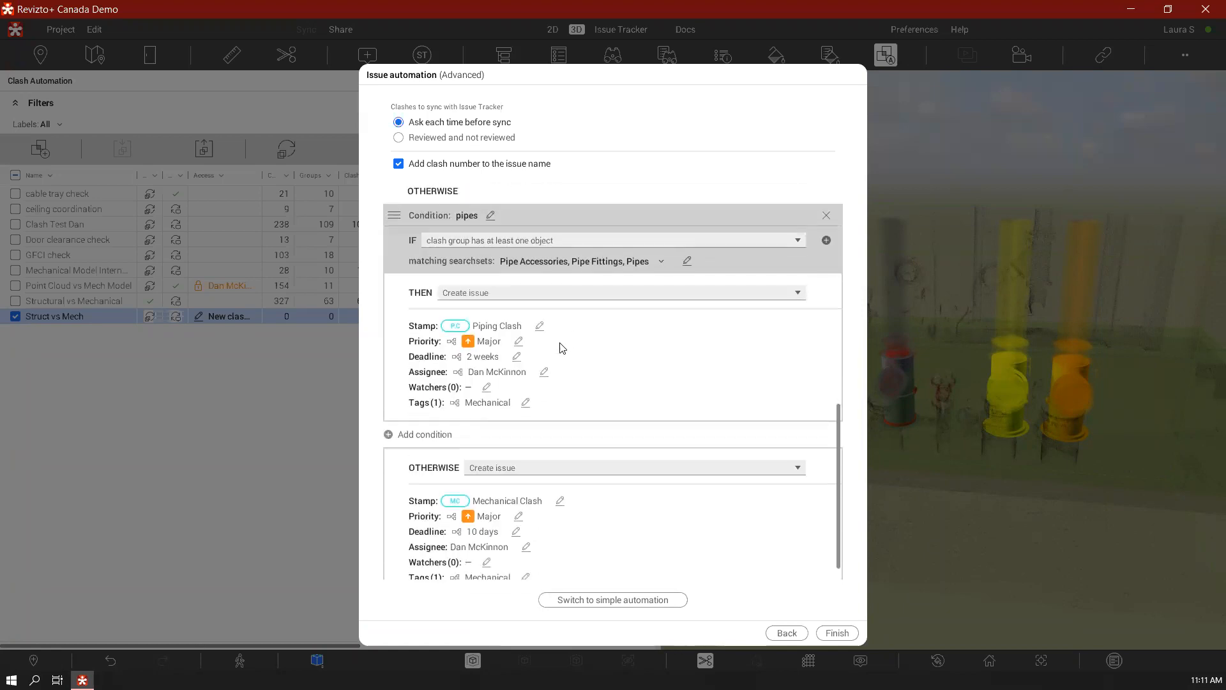
{"action": "left_click", "coordinate": [516, 356]}
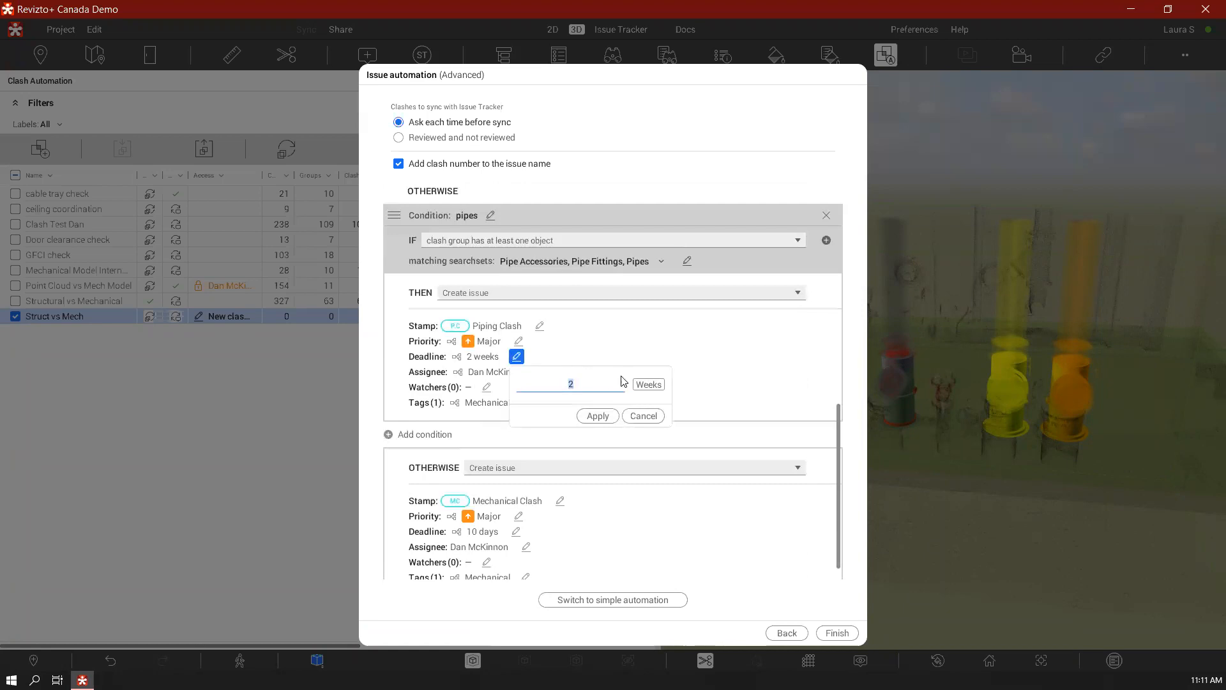
{"action": "left_click", "coordinate": [648, 385]}
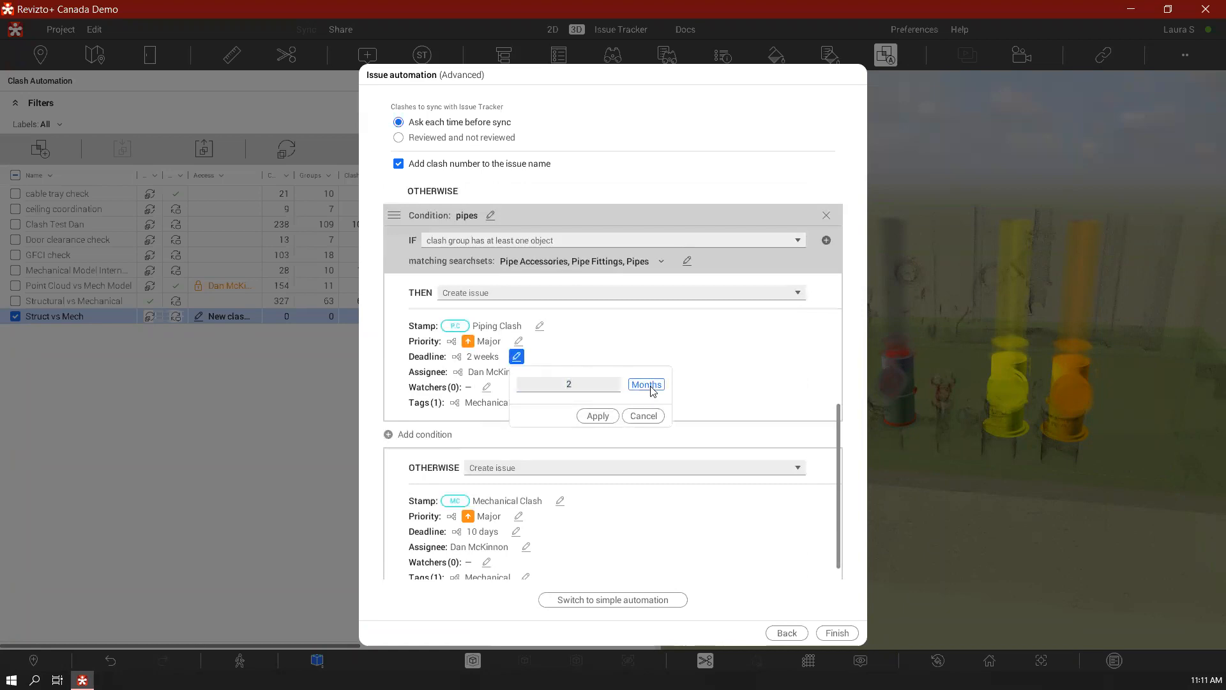
{"action": "left_click", "coordinate": [598, 387]}
{"action": "type", "text": "10"}
{"action": "left_click", "coordinate": [602, 416]}
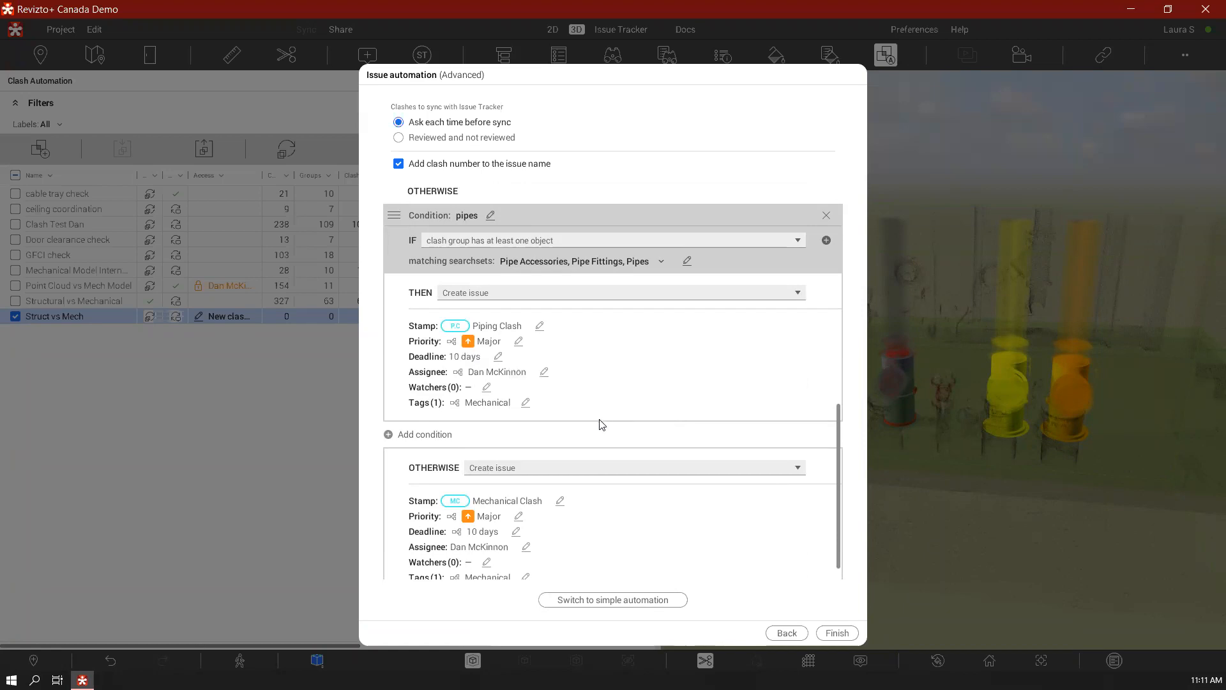
Set the final otherwise result to Don't create issue and finish the advanced issue automation setup
{"action": "scroll", "coordinate": [600, 425], "scroll_direction": "down", "scroll_amount": 1}
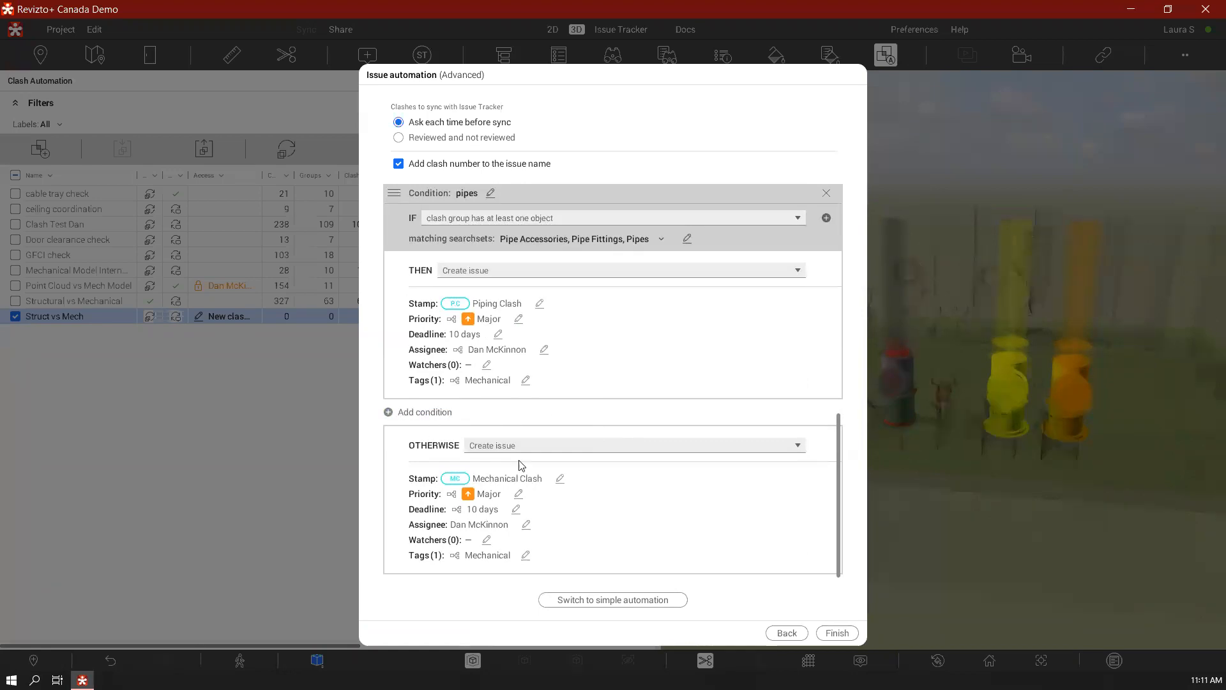
{"action": "scroll", "coordinate": [744, 479], "scroll_direction": "up", "scroll_amount": 5}
{"action": "scroll", "coordinate": [749, 474], "scroll_direction": "up", "scroll_amount": 5}
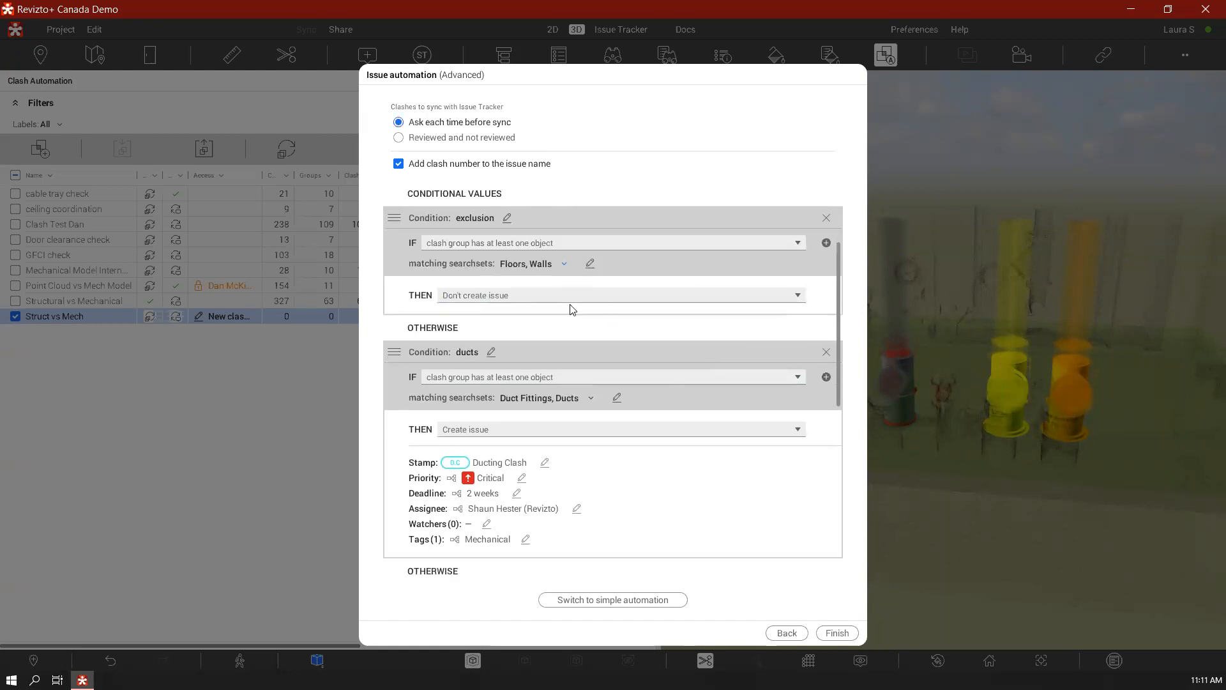
{"action": "scroll", "coordinate": [582, 332], "scroll_direction": "down", "scroll_amount": 3}
{"action": "scroll", "coordinate": [613, 400], "scroll_direction": "down", "scroll_amount": 6}
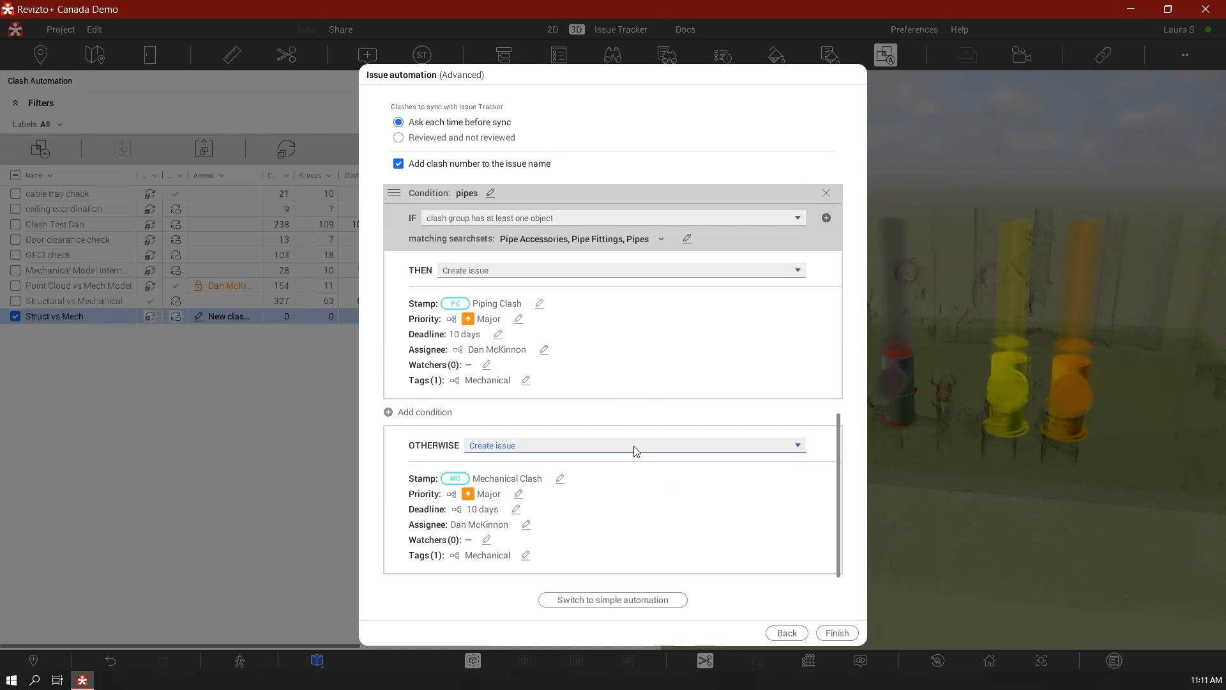
{"action": "left_click", "coordinate": [700, 447]}
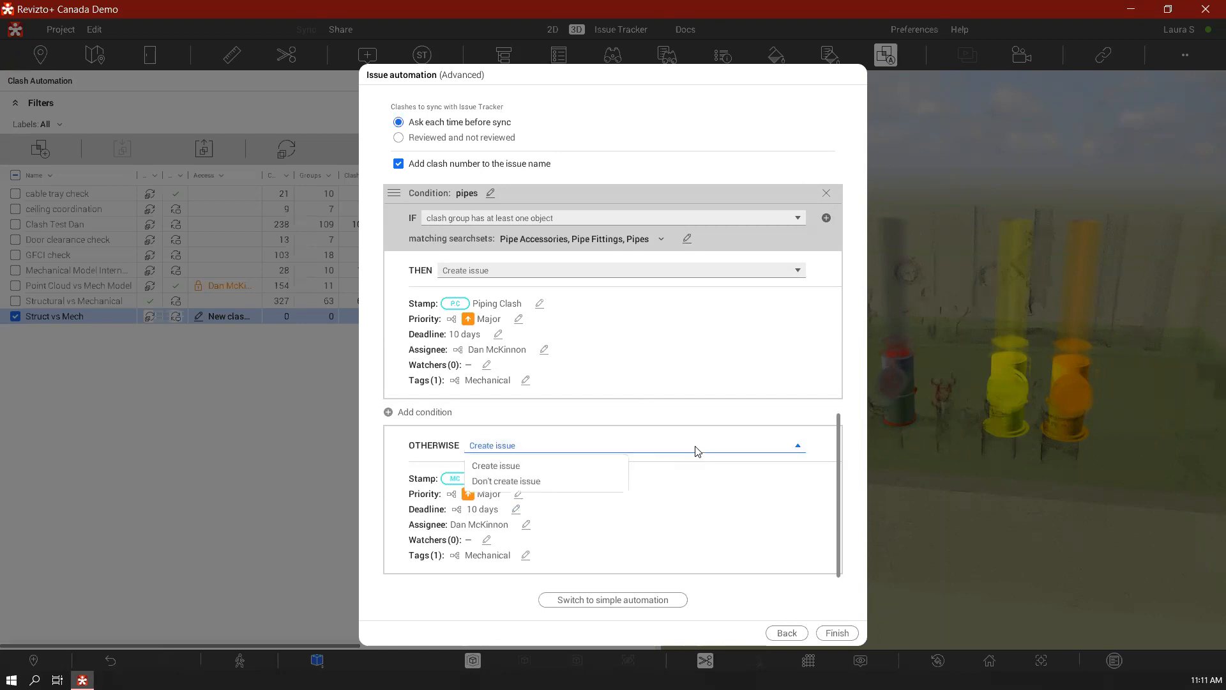
{"action": "left_click", "coordinate": [538, 479]}
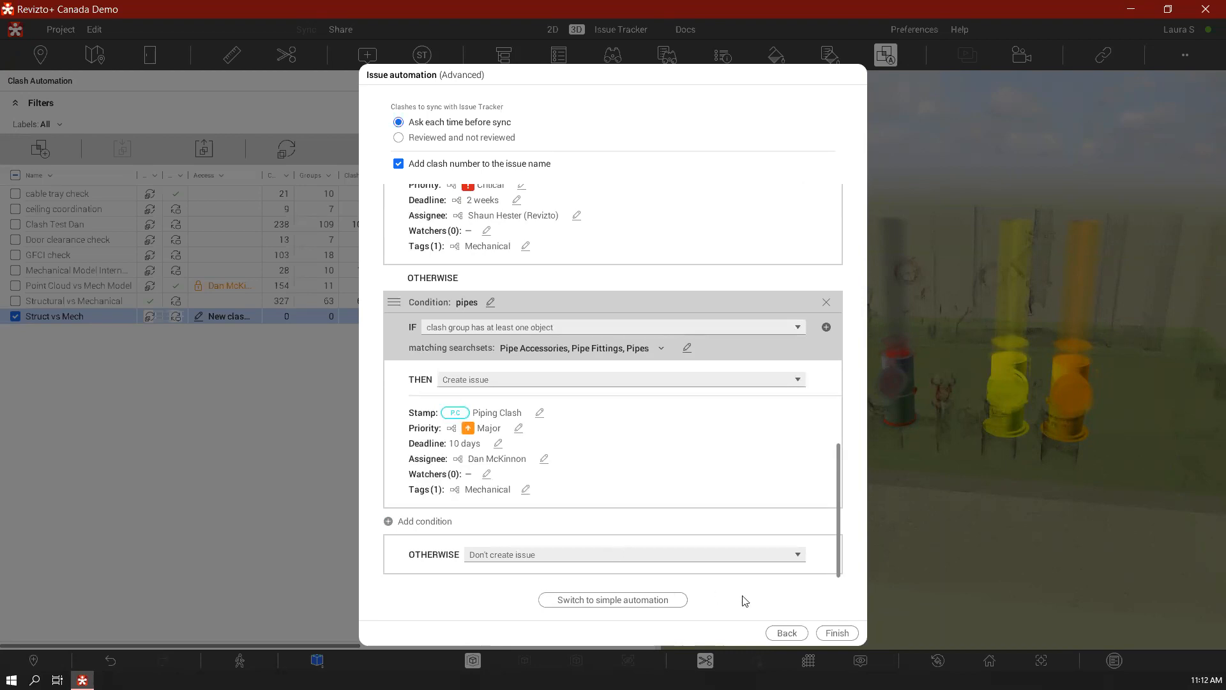
{"action": "left_click", "coordinate": [837, 633]}
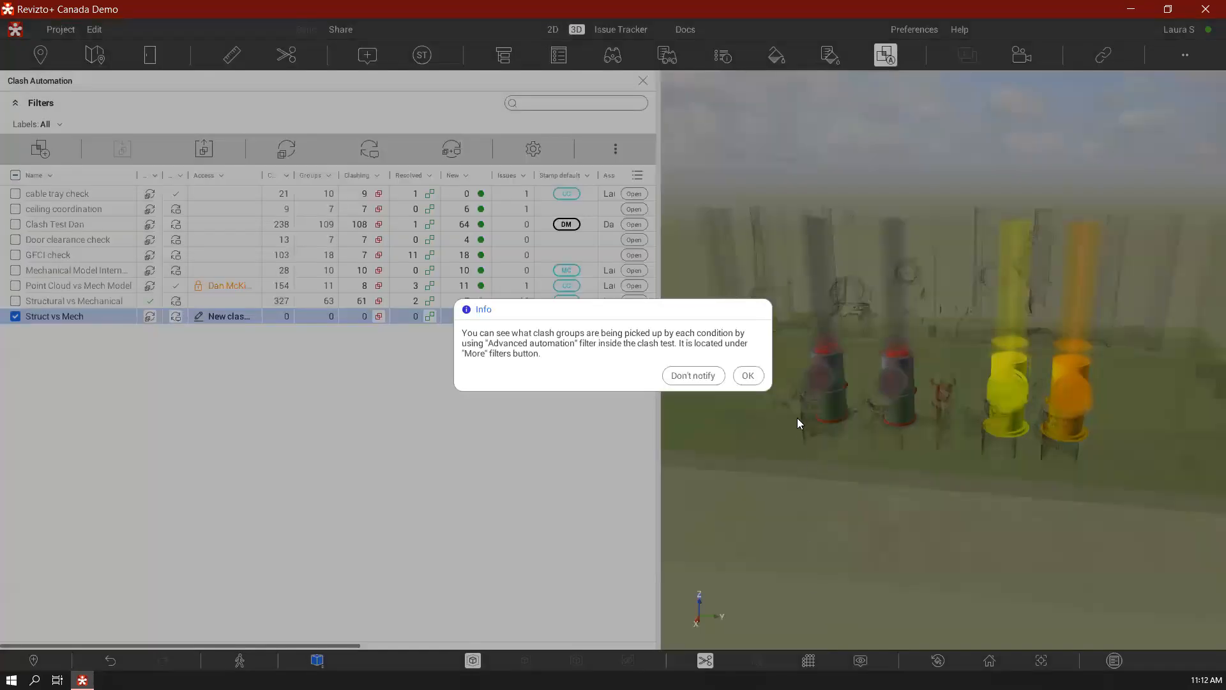
{"action": "left_click", "coordinate": [748, 376]}
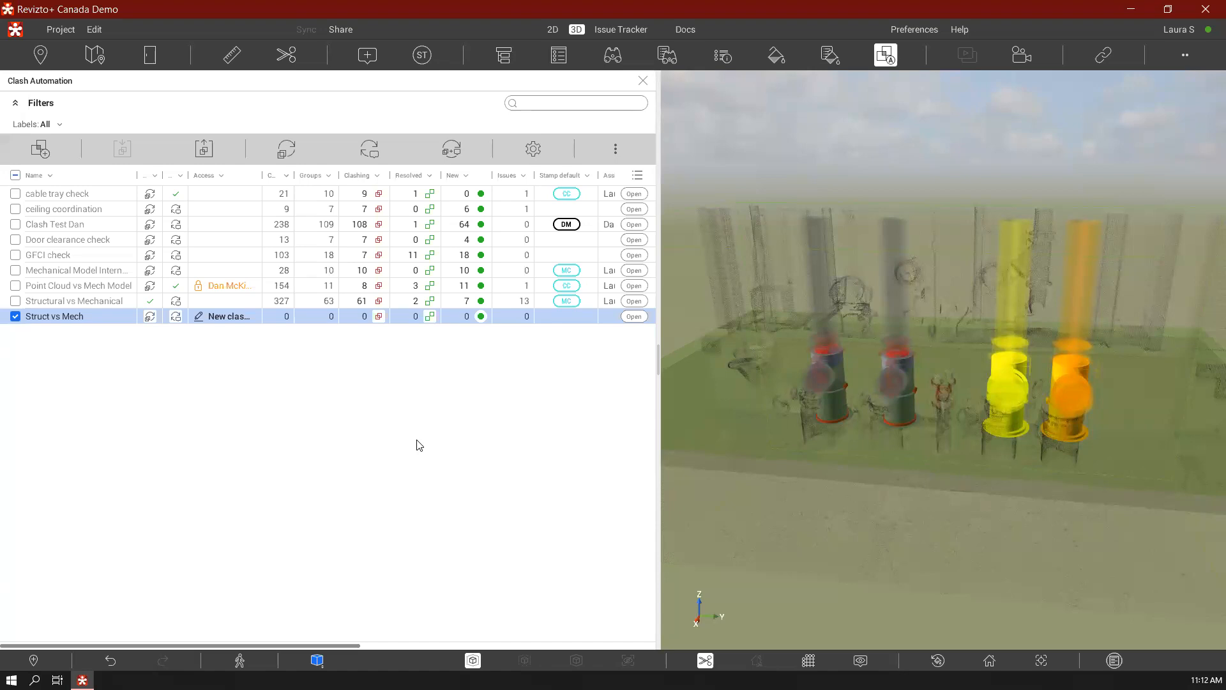
Review the Struct vs Mech test's settings and its access rights, including the assignable member roles and the privacy options
{"action": "left_click", "coordinate": [533, 149]}
{"action": "scroll", "coordinate": [553, 472], "scroll_direction": "down", "scroll_amount": 5}
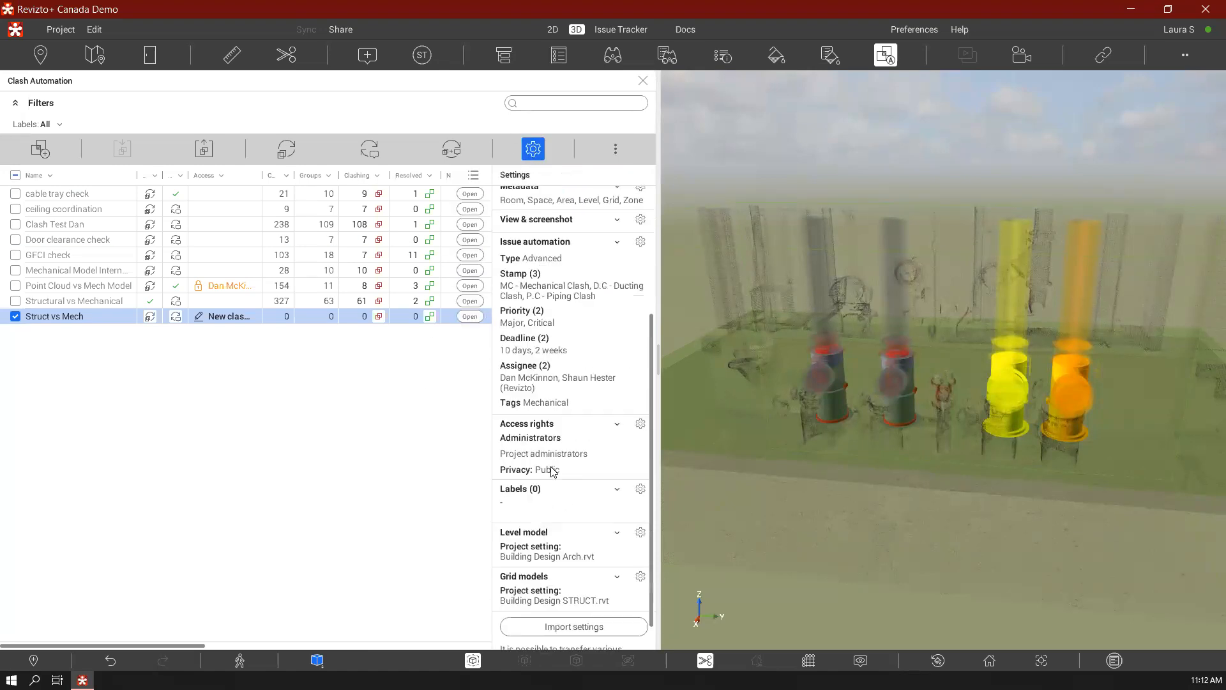
{"action": "scroll", "coordinate": [553, 472], "scroll_direction": "up", "scroll_amount": 1}
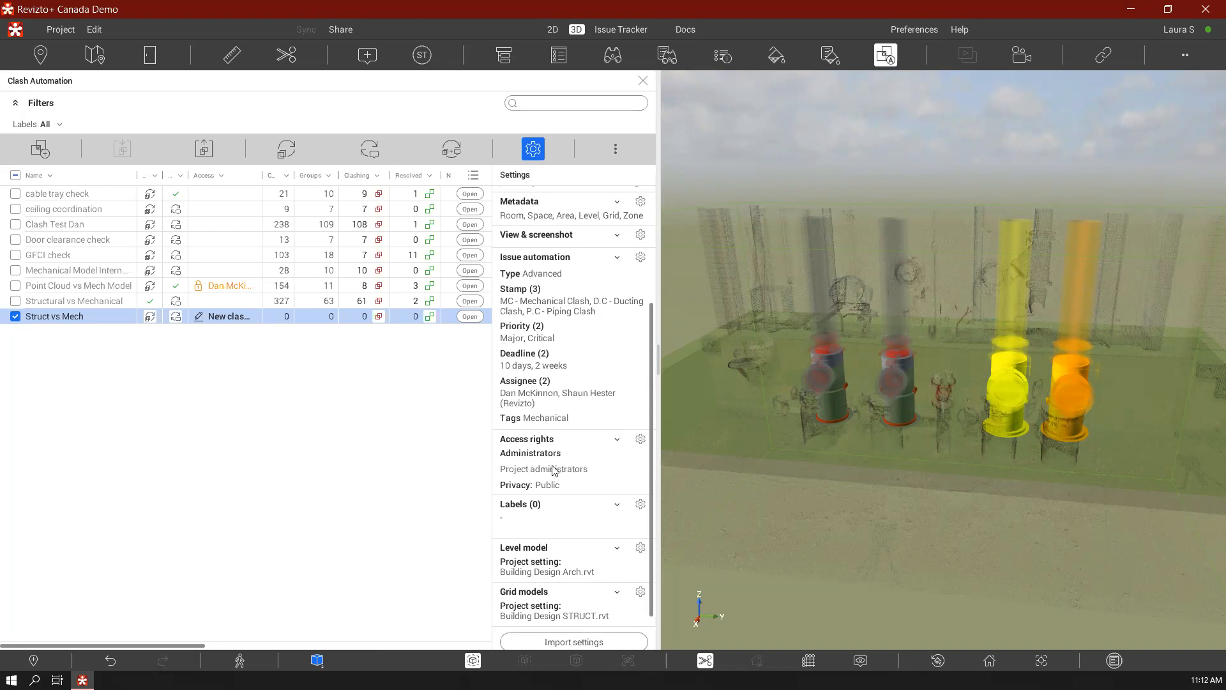
{"action": "left_click", "coordinate": [640, 440]}
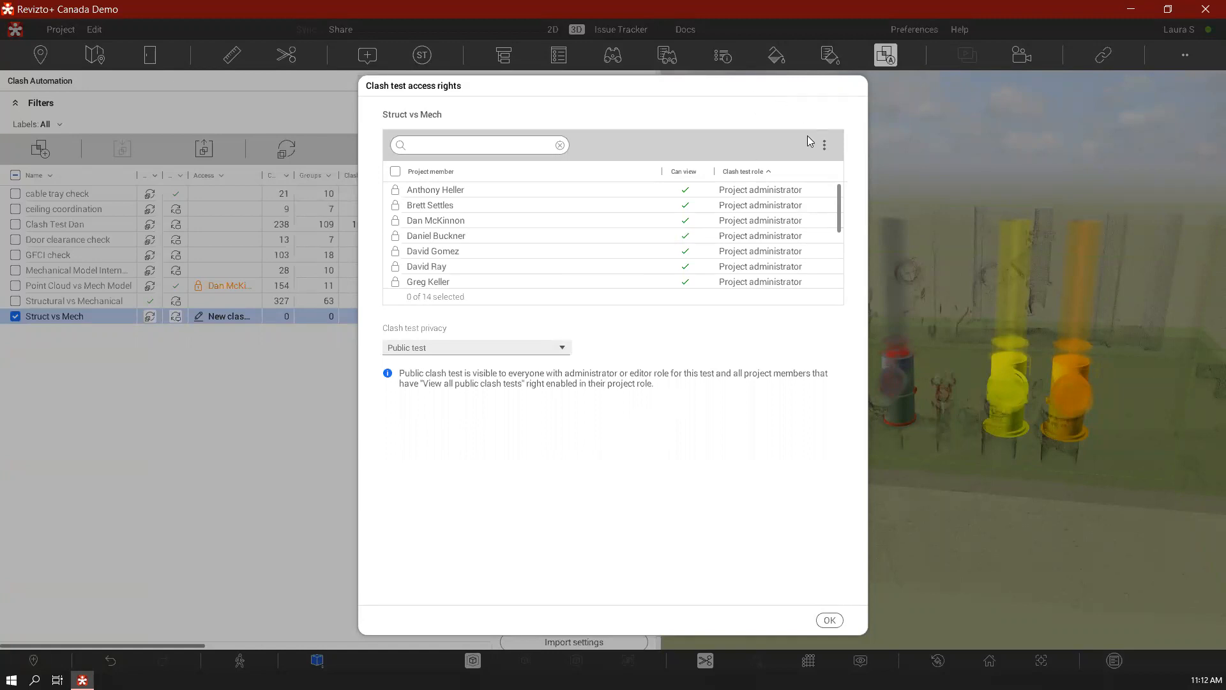
{"action": "left_click", "coordinate": [824, 145]}
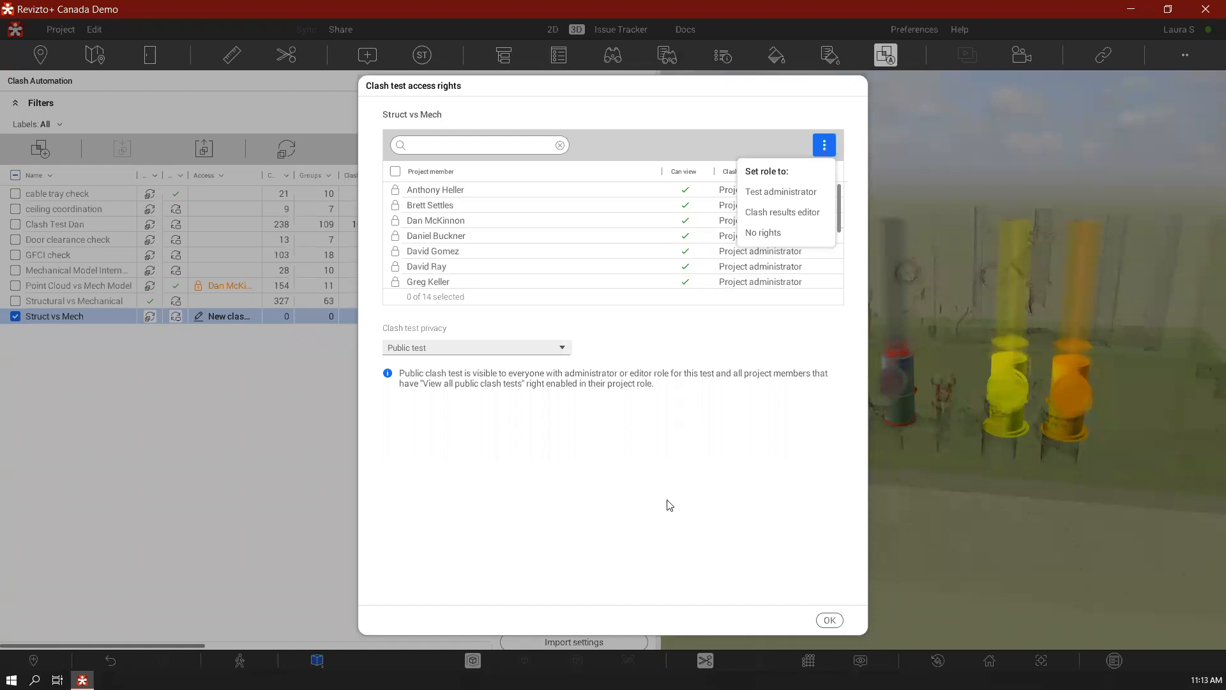
{"action": "left_click", "coordinate": [624, 511]}
{"action": "left_click", "coordinate": [559, 348]}
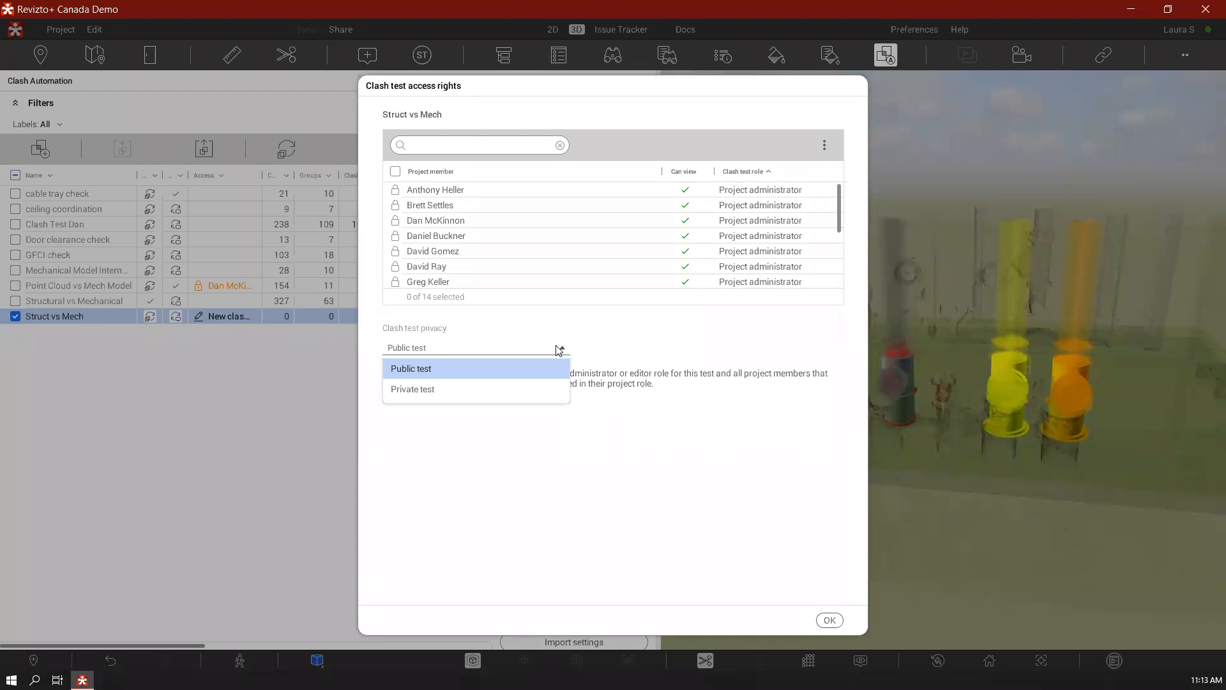
{"action": "left_click", "coordinate": [636, 412]}
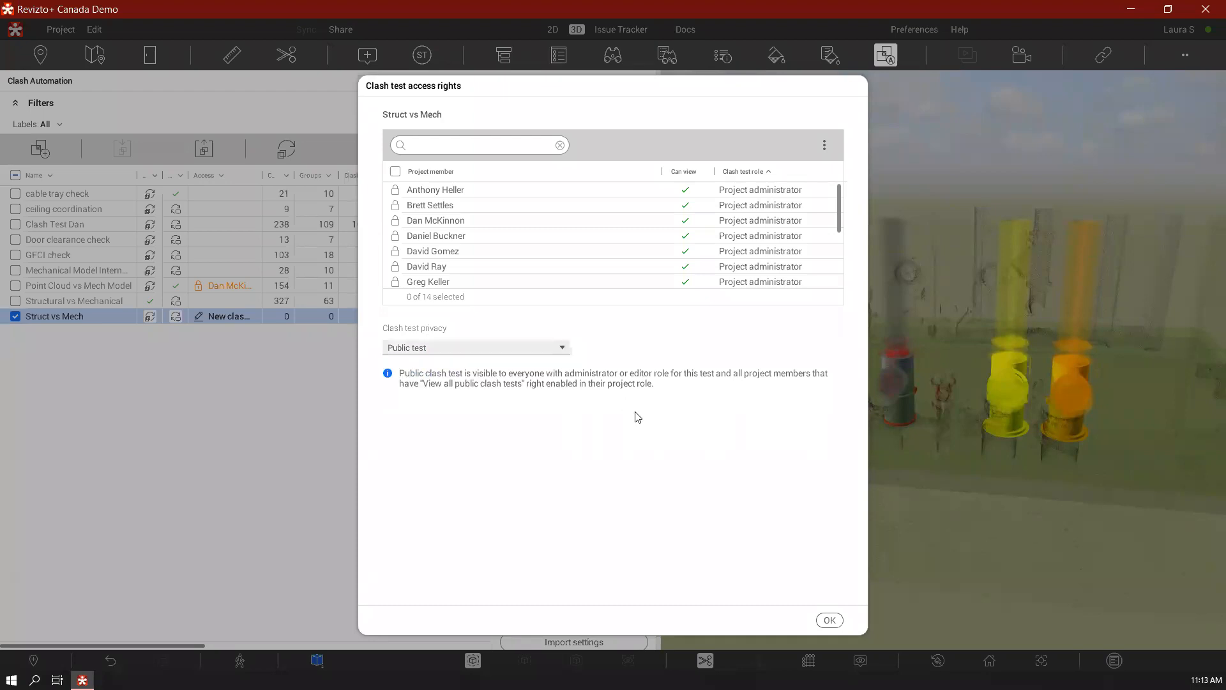
{"action": "left_click", "coordinate": [829, 619]}
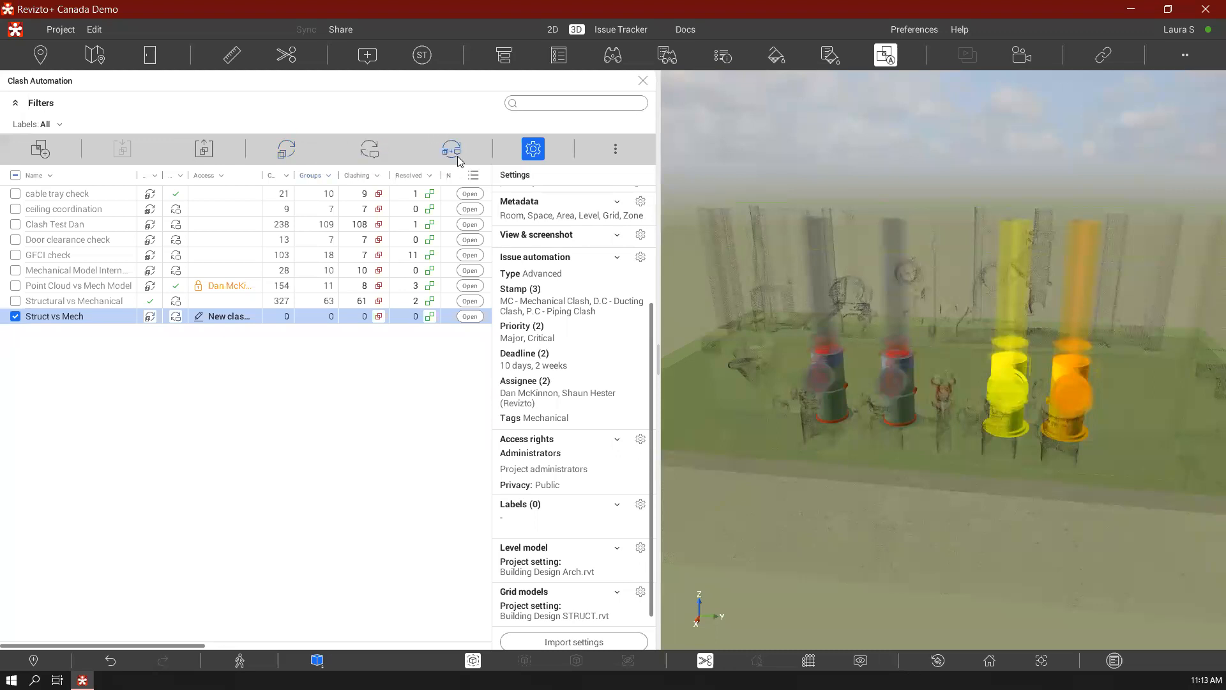
Run clash detection on the Struct vs Mech test and dismiss the completion message
{"action": "left_click", "coordinate": [287, 151]}
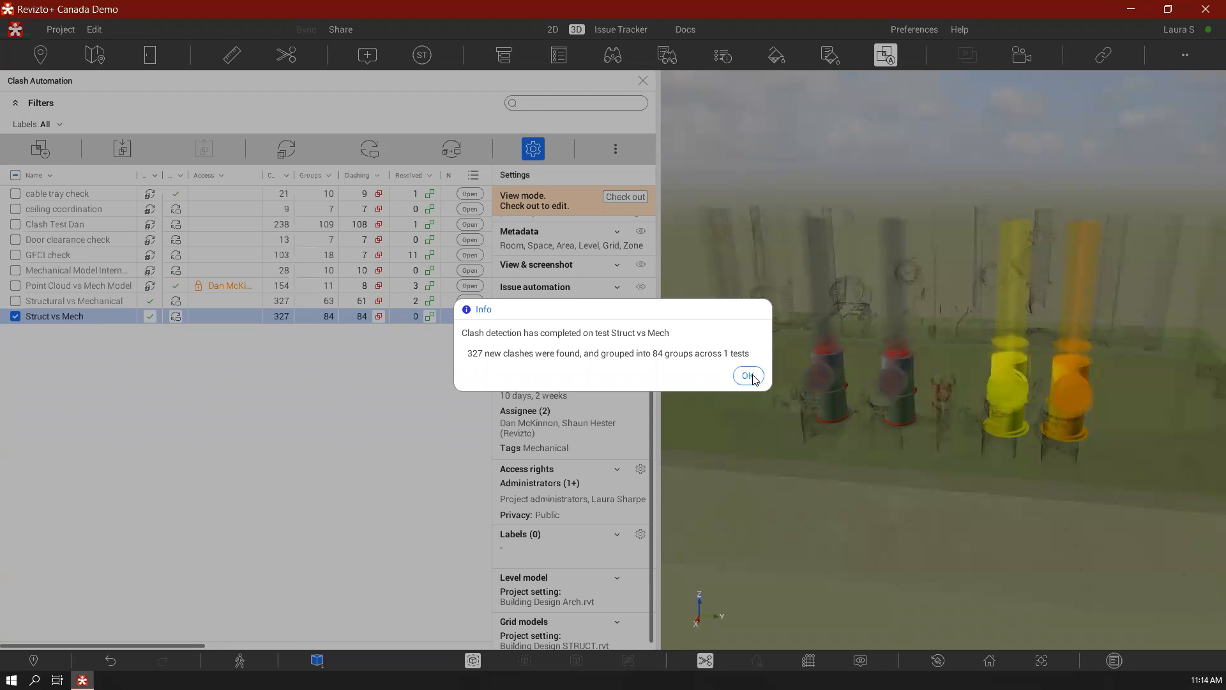
{"action": "left_click", "coordinate": [747, 376]}
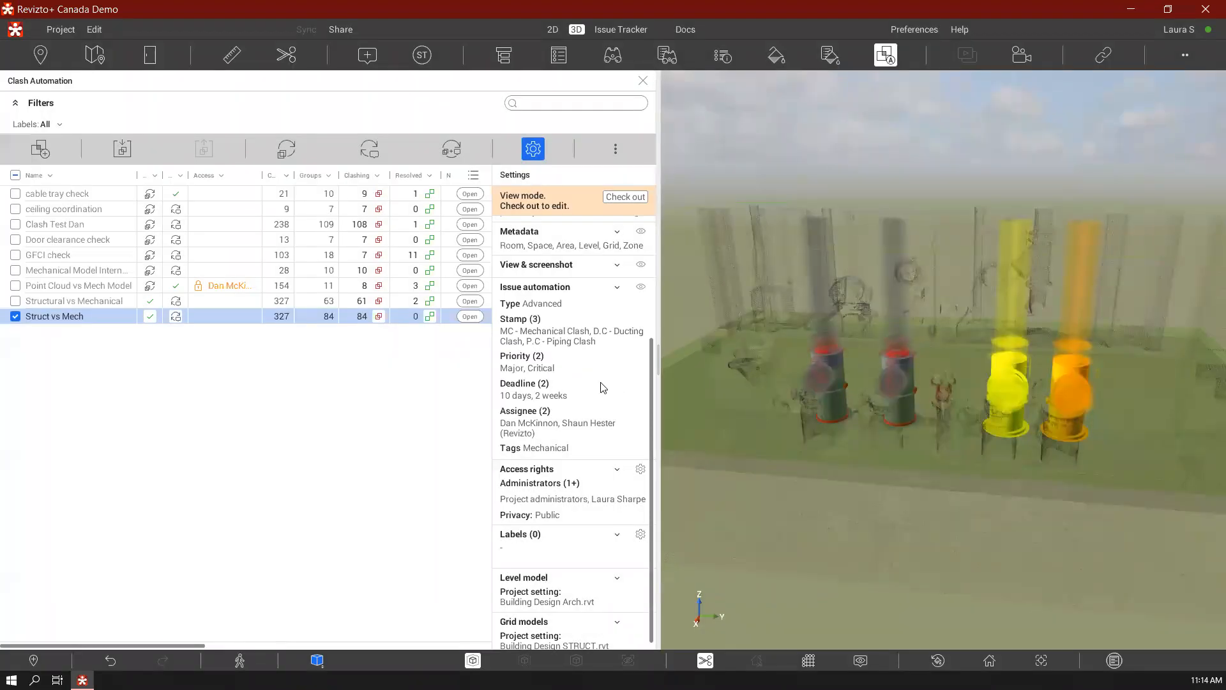
Open the Struct vs Mech clash results and check the test out for editing
{"action": "double_click", "coordinate": [89, 316]}
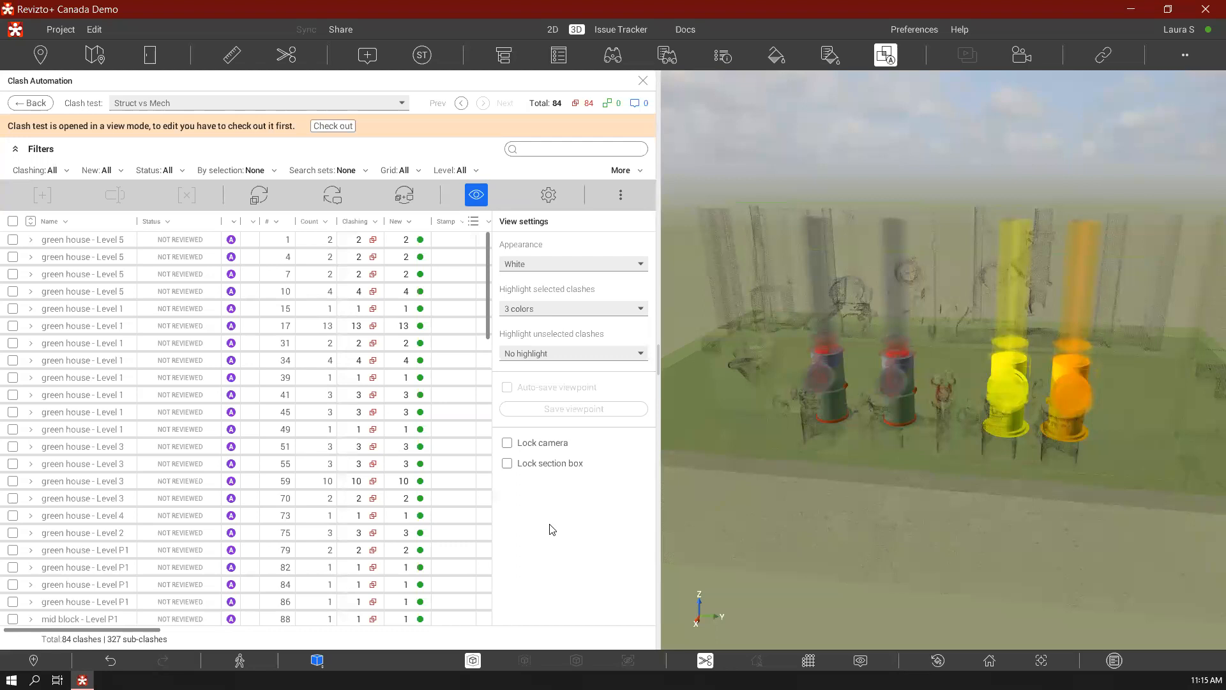
{"action": "left_click", "coordinate": [340, 128]}
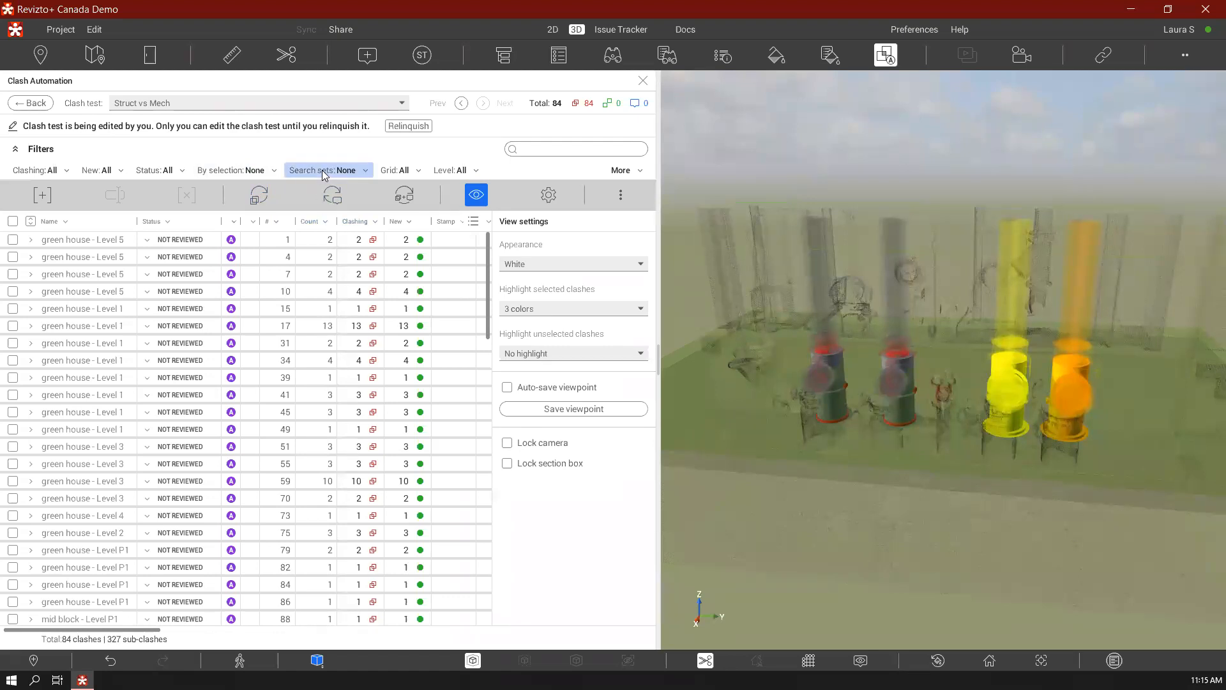
{"action": "left_click_drag", "start_coordinate": [182, 636], "coordinate": [9, 626]}
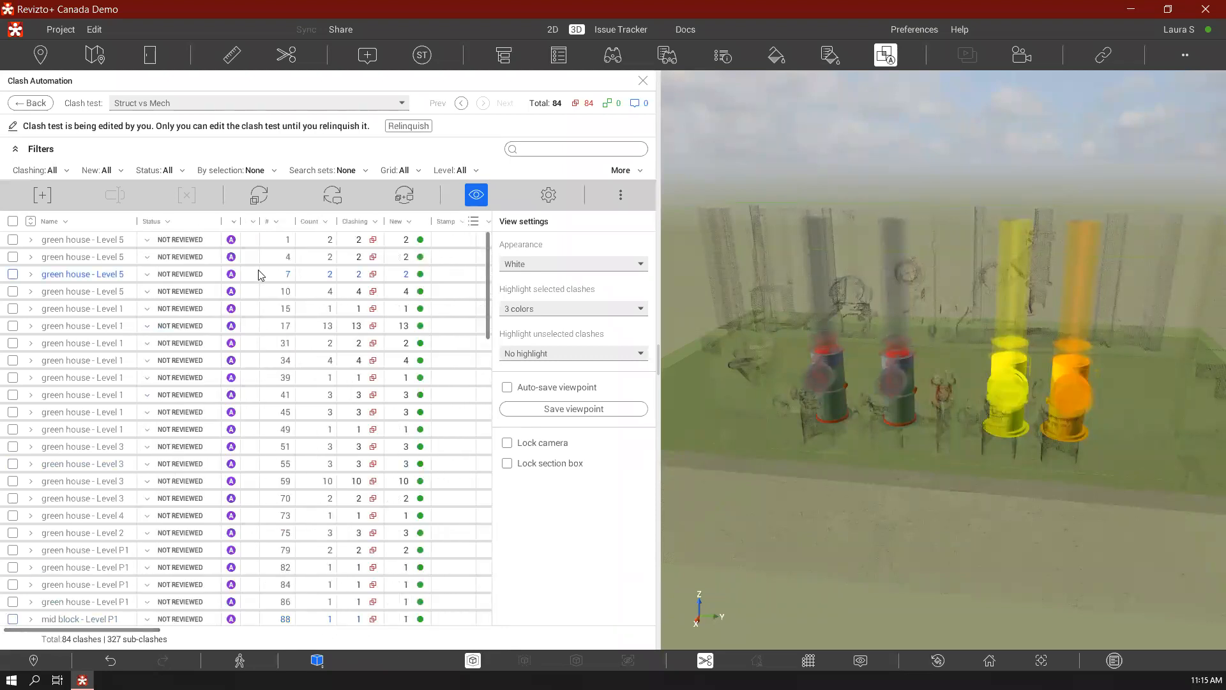
Show the open clash test's settings and select all of its clash groups
{"action": "left_click", "coordinate": [548, 203]}
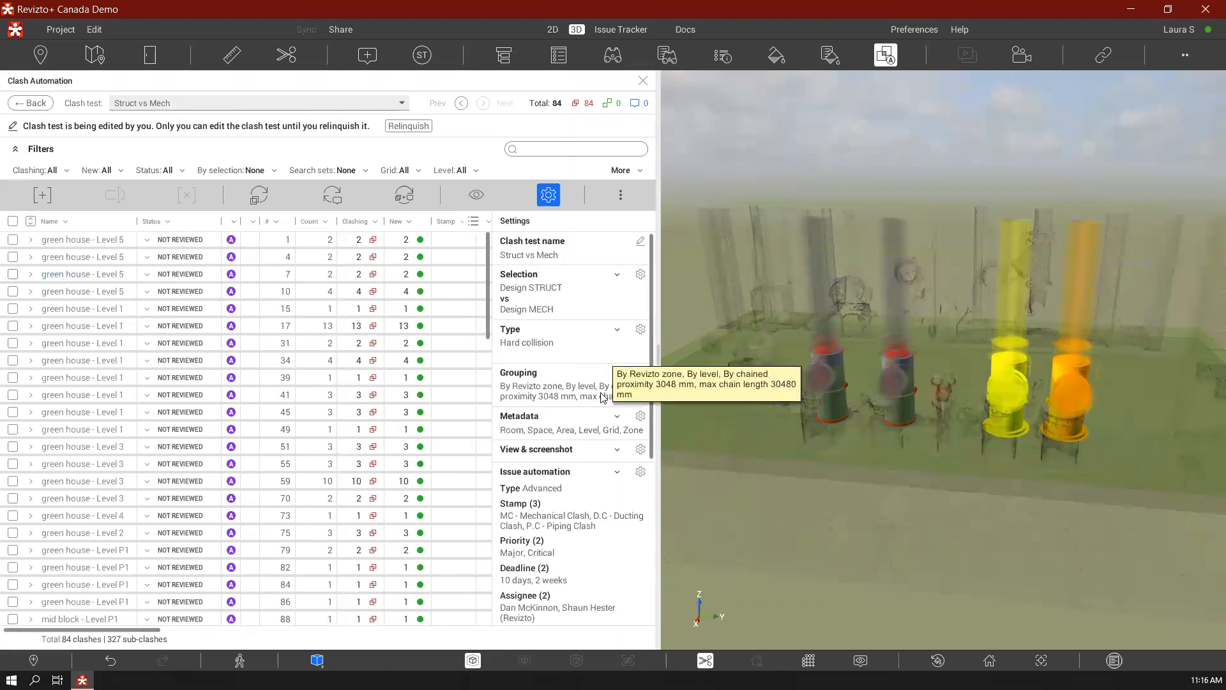
{"action": "left_click", "coordinate": [12, 222]}
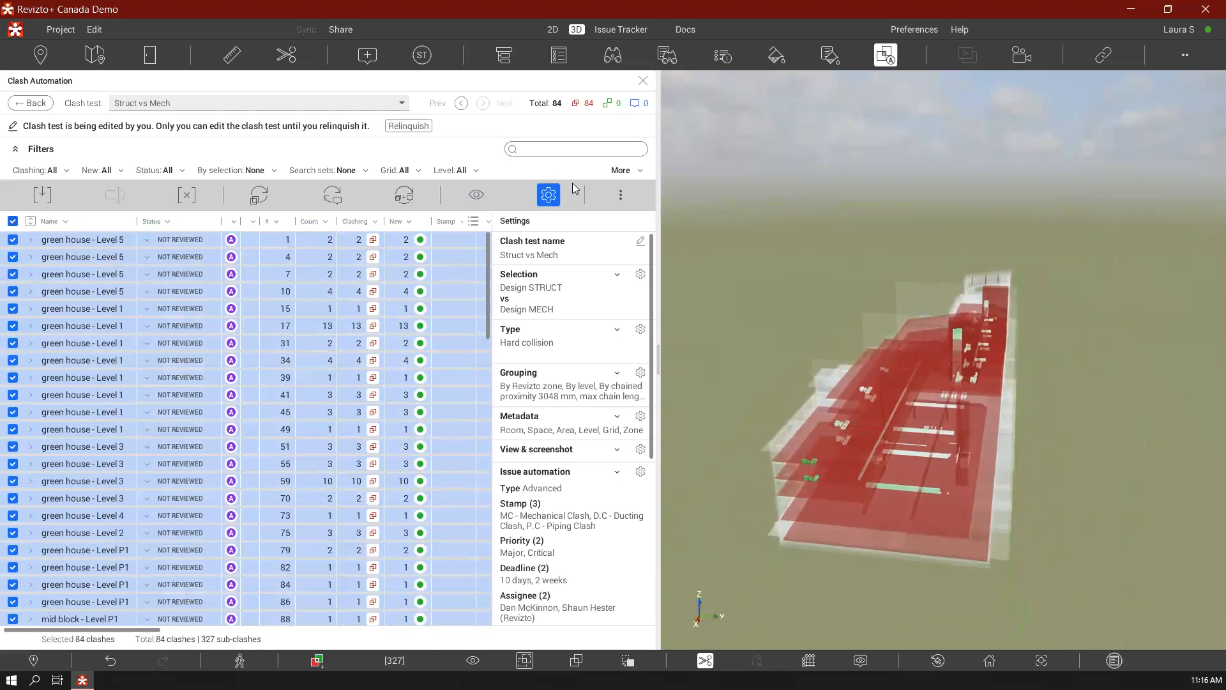
Show the clash view settings and try highlighting the selected clashes by level and by zone in the 3D model
{"action": "left_click", "coordinate": [477, 197]}
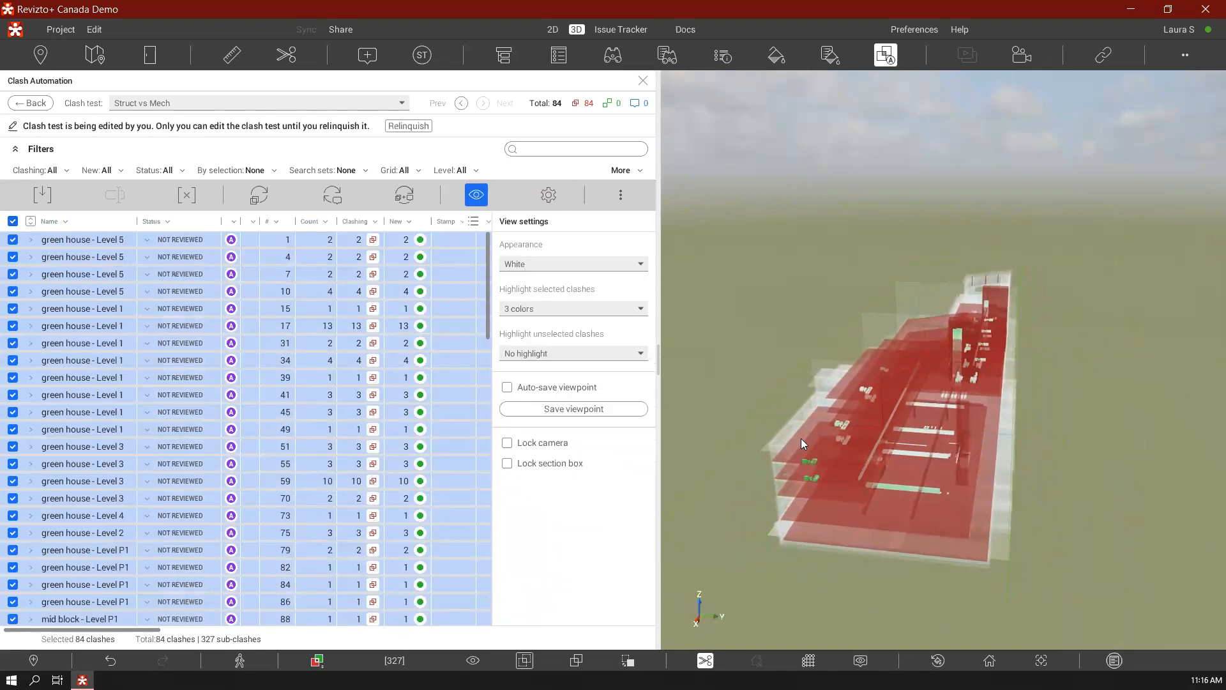
{"action": "left_click_drag", "start_coordinate": [822, 443], "coordinate": [1211, 434]}
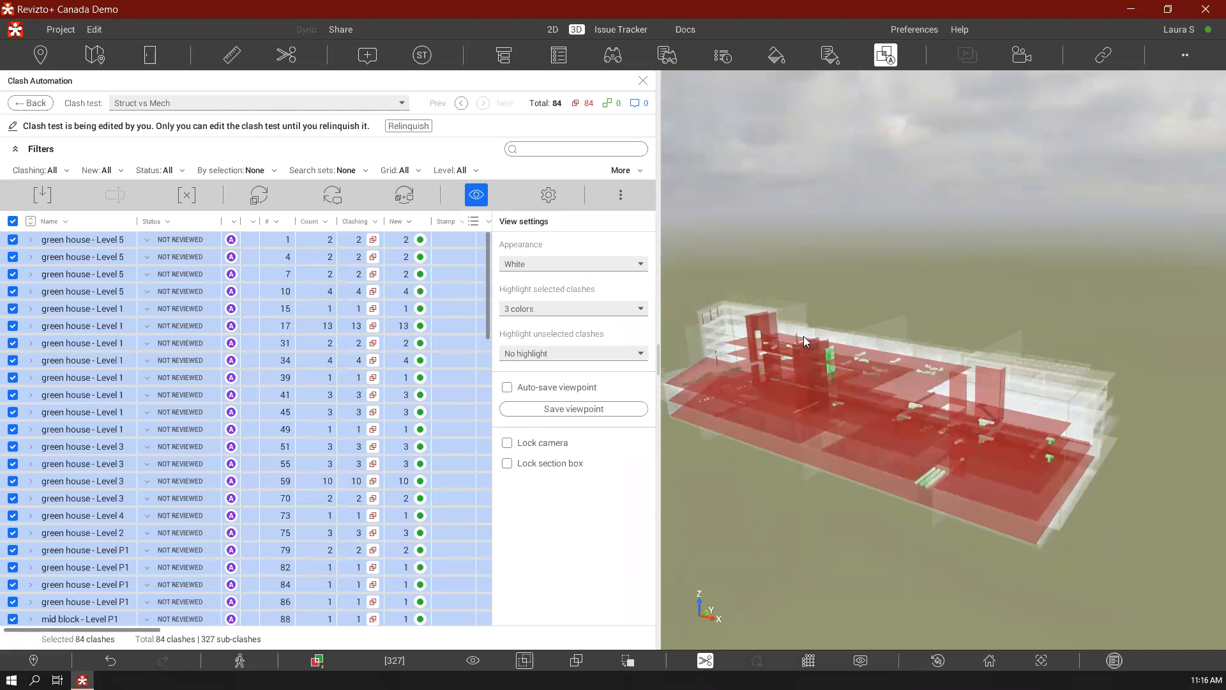
{"action": "left_click", "coordinate": [619, 310]}
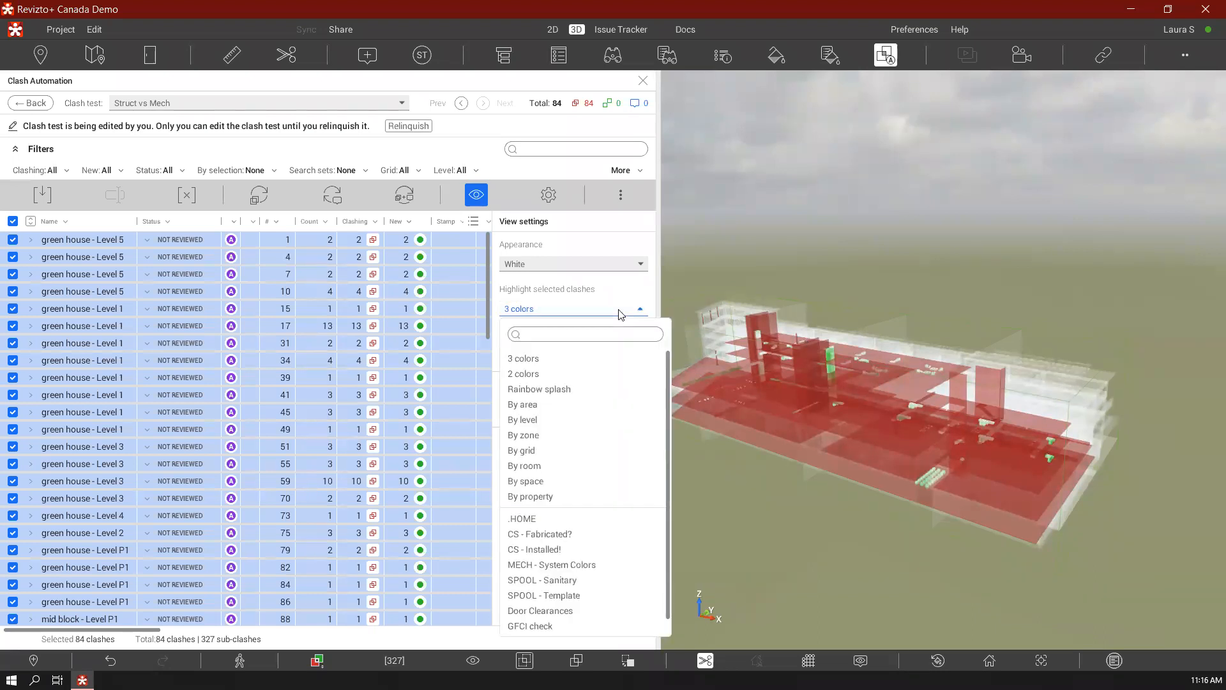
{"action": "left_click", "coordinate": [540, 420]}
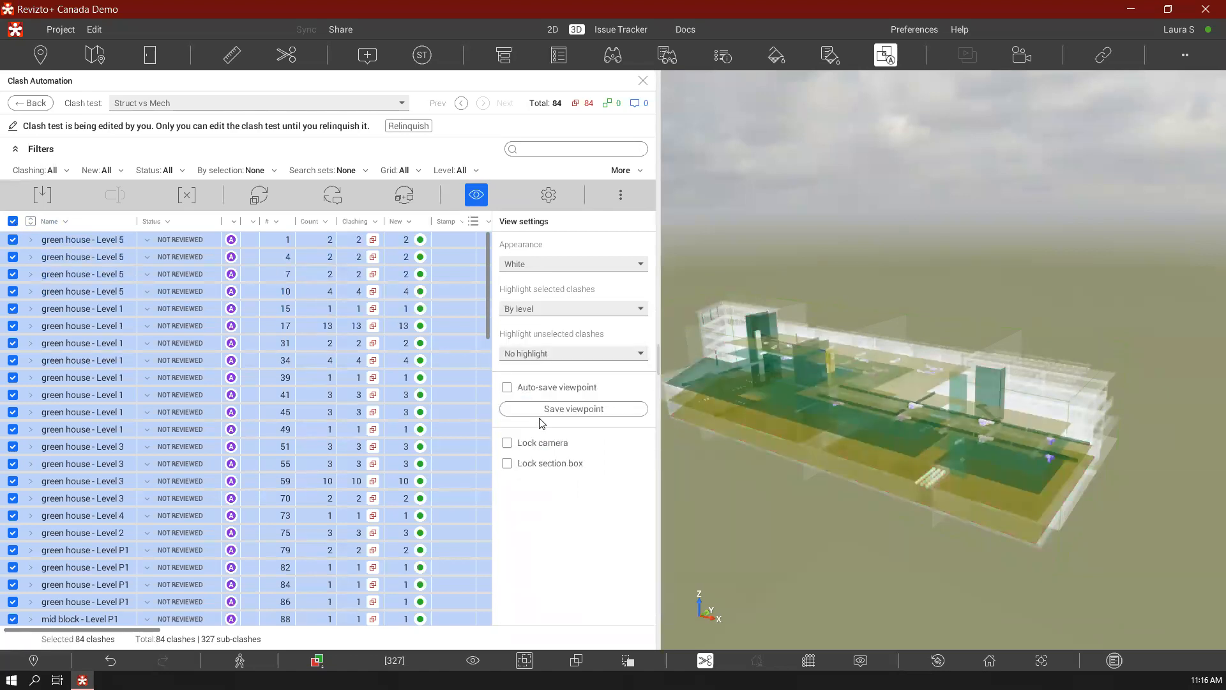
{"action": "left_click", "coordinate": [562, 309]}
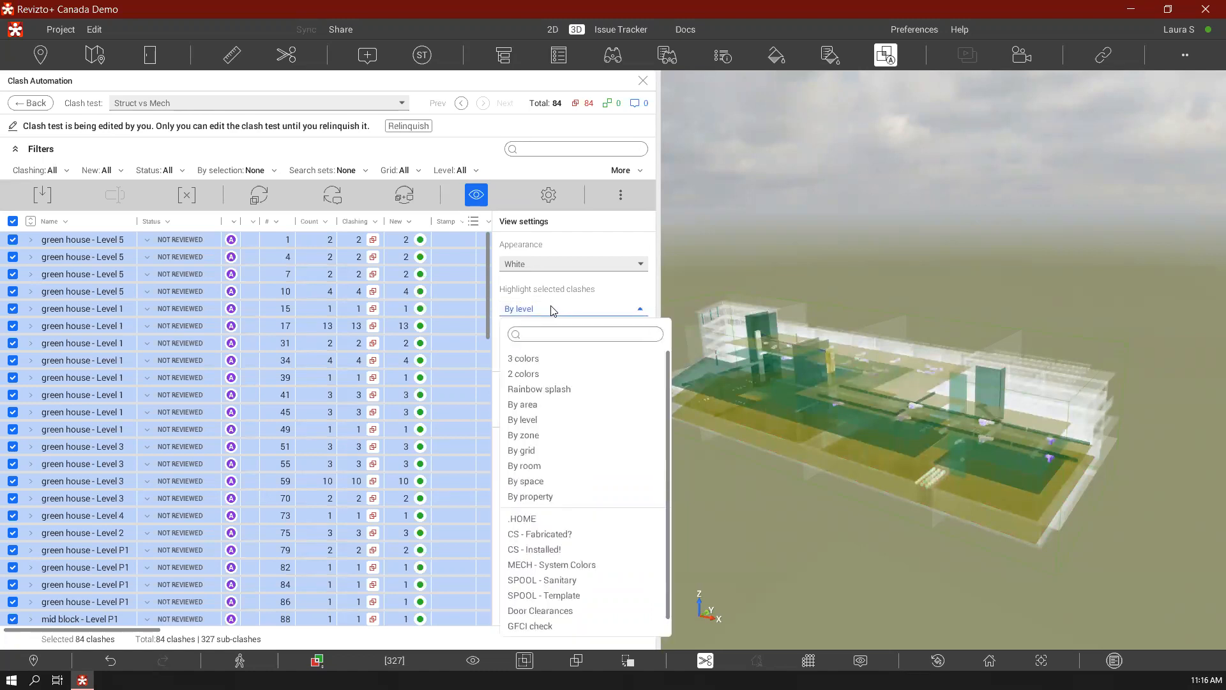
{"action": "left_click", "coordinate": [540, 431]}
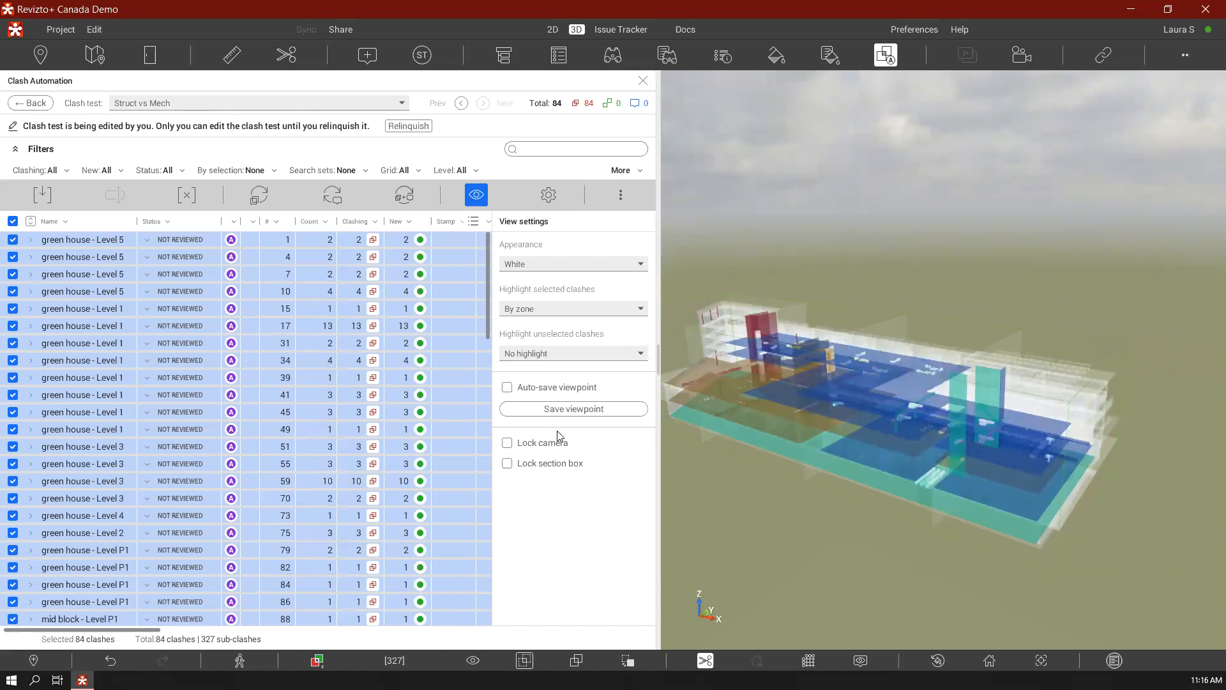
Try the MECH - System Colors highlight on the selected clashes and return the highlighting to 3 colors
{"action": "left_click", "coordinate": [557, 311]}
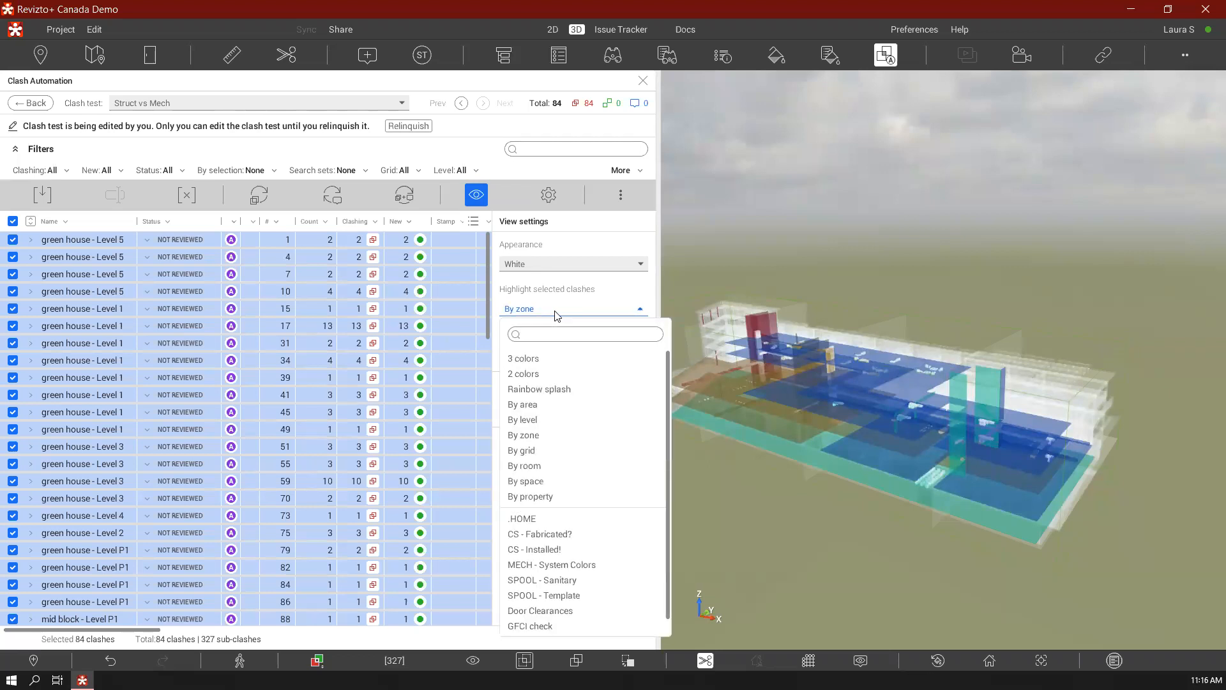
{"action": "left_click", "coordinate": [554, 565]}
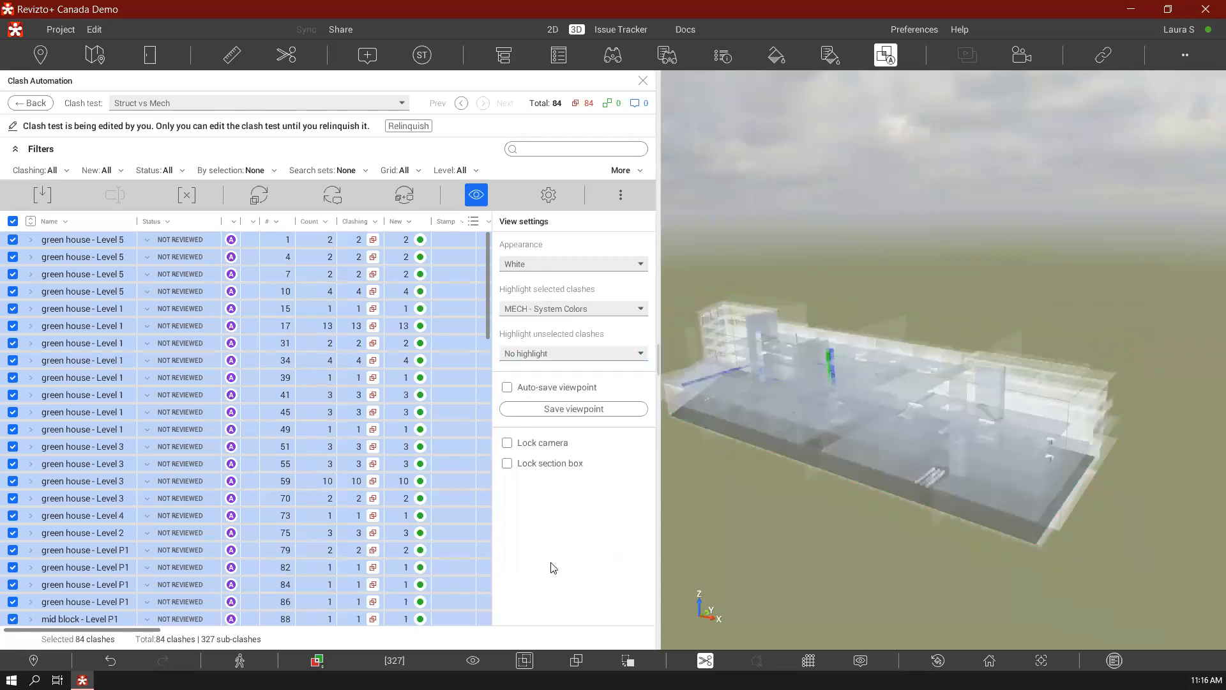
{"action": "middle_click_drag", "start_coordinate": [782, 399], "coordinate": [904, 387]}
{"action": "scroll", "coordinate": [813, 389], "scroll_direction": "up", "scroll_amount": 2}
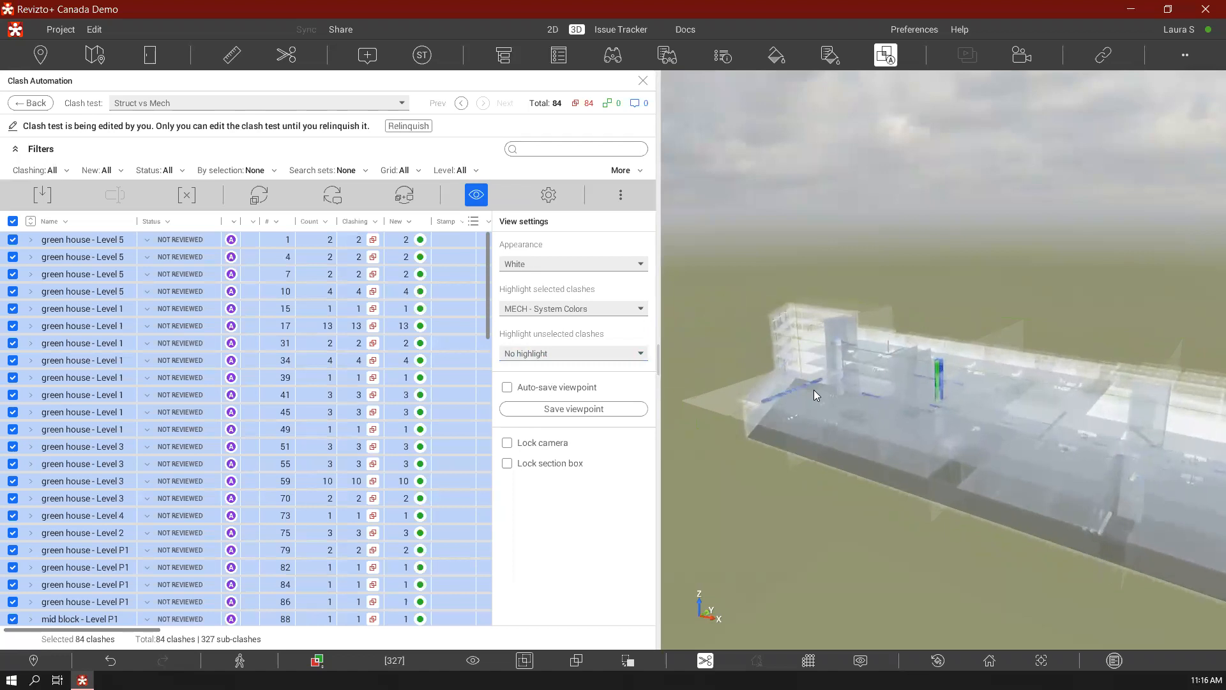
{"action": "left_click", "coordinate": [570, 311]}
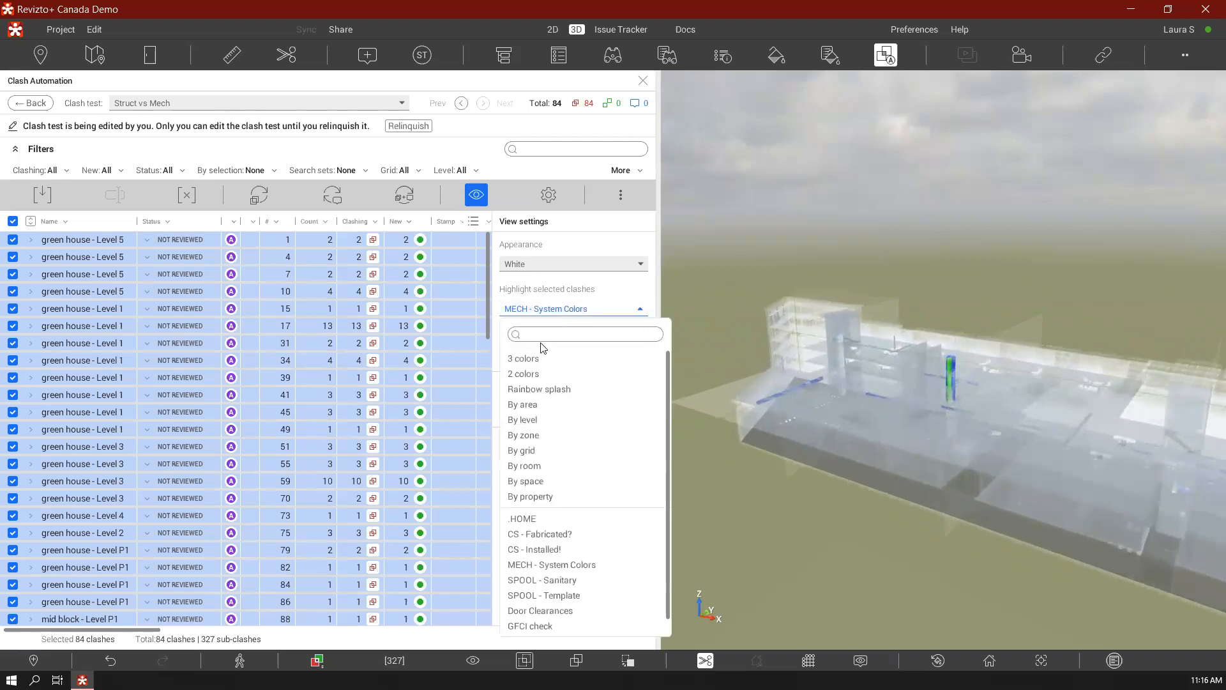
{"action": "left_click", "coordinate": [526, 358]}
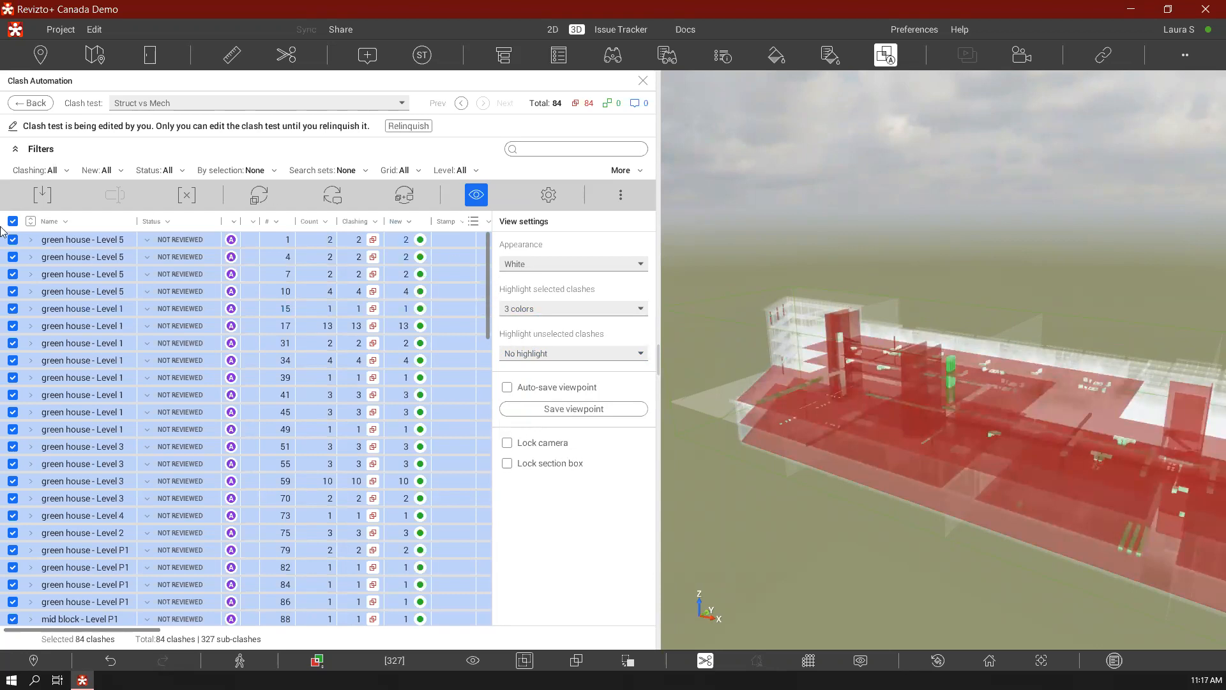
Look over the additional filter types and filter the clash list to Level P1 and Level 1
{"action": "left_click", "coordinate": [626, 170]}
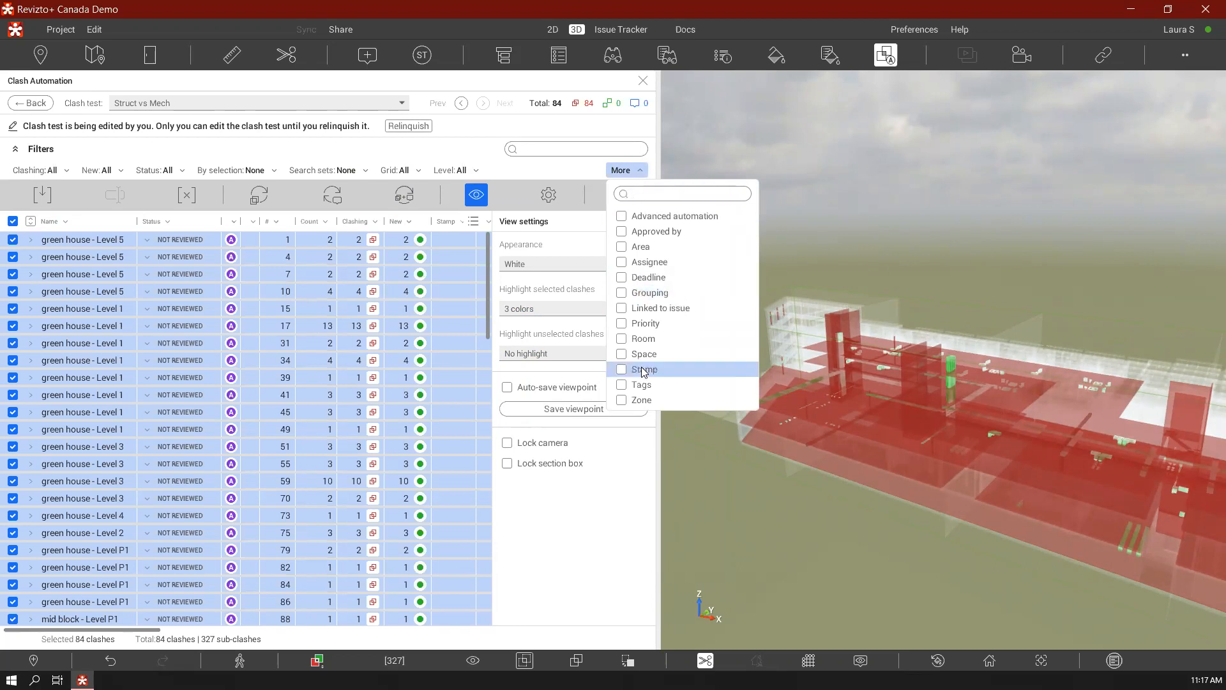
{"action": "left_click", "coordinate": [475, 170]}
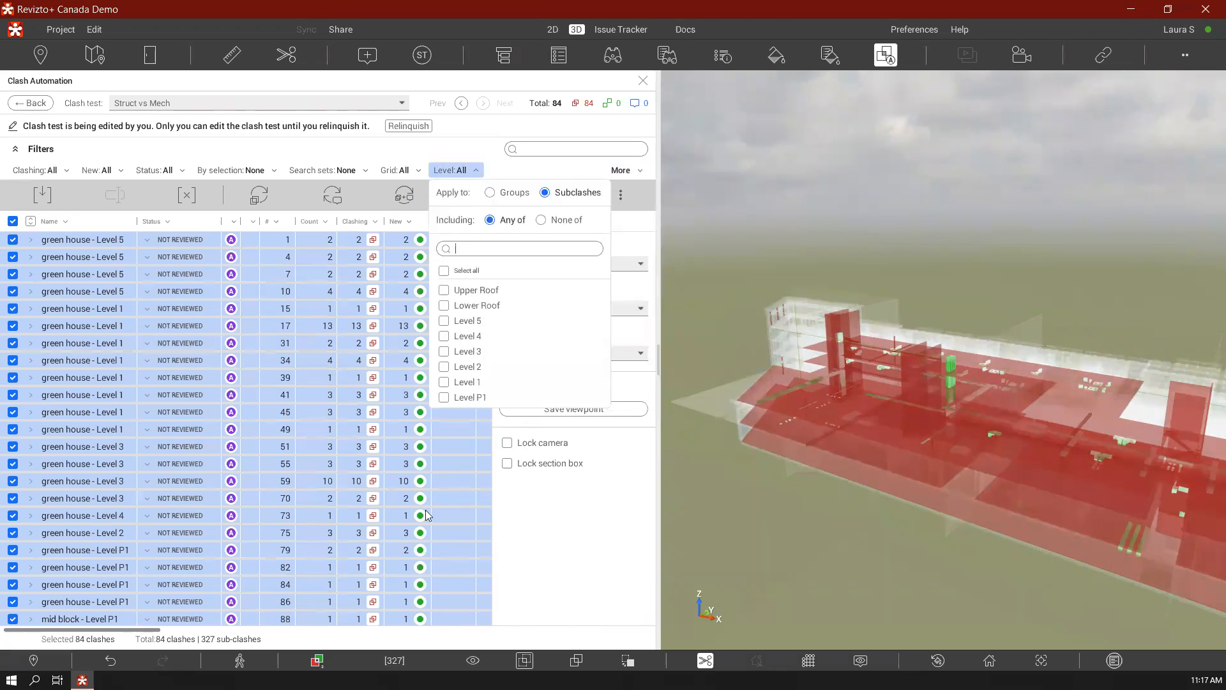
{"action": "left_click", "coordinate": [444, 397]}
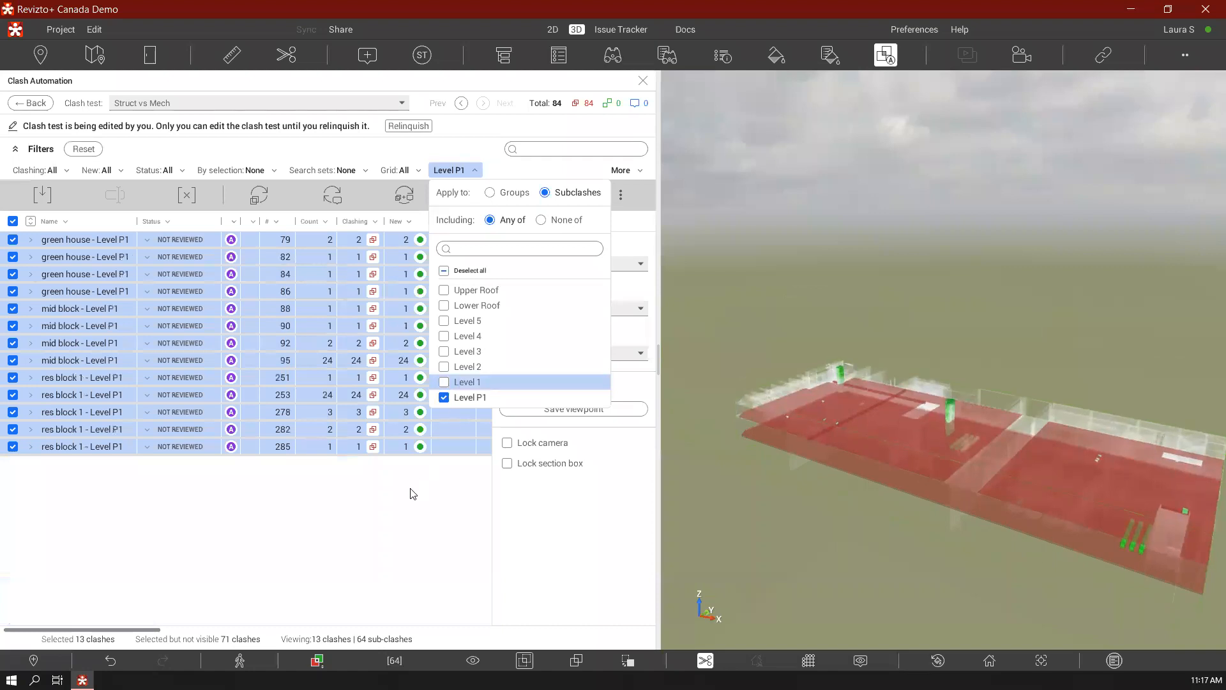
{"action": "left_click", "coordinate": [444, 382]}
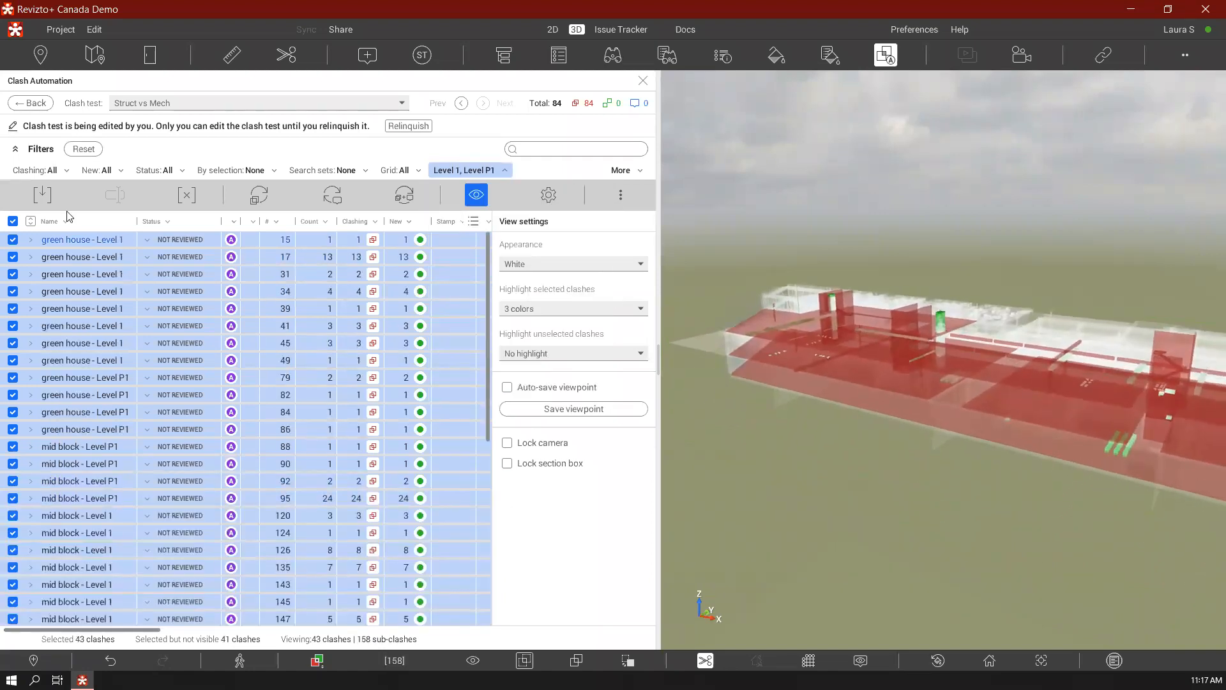
Clear the selection, select only green house - Level 1 clash group 15 and set its status to Reviewed
{"action": "left_click", "coordinate": [12, 221]}
{"action": "left_click", "coordinate": [12, 222]}
{"action": "left_click", "coordinate": [79, 241]}
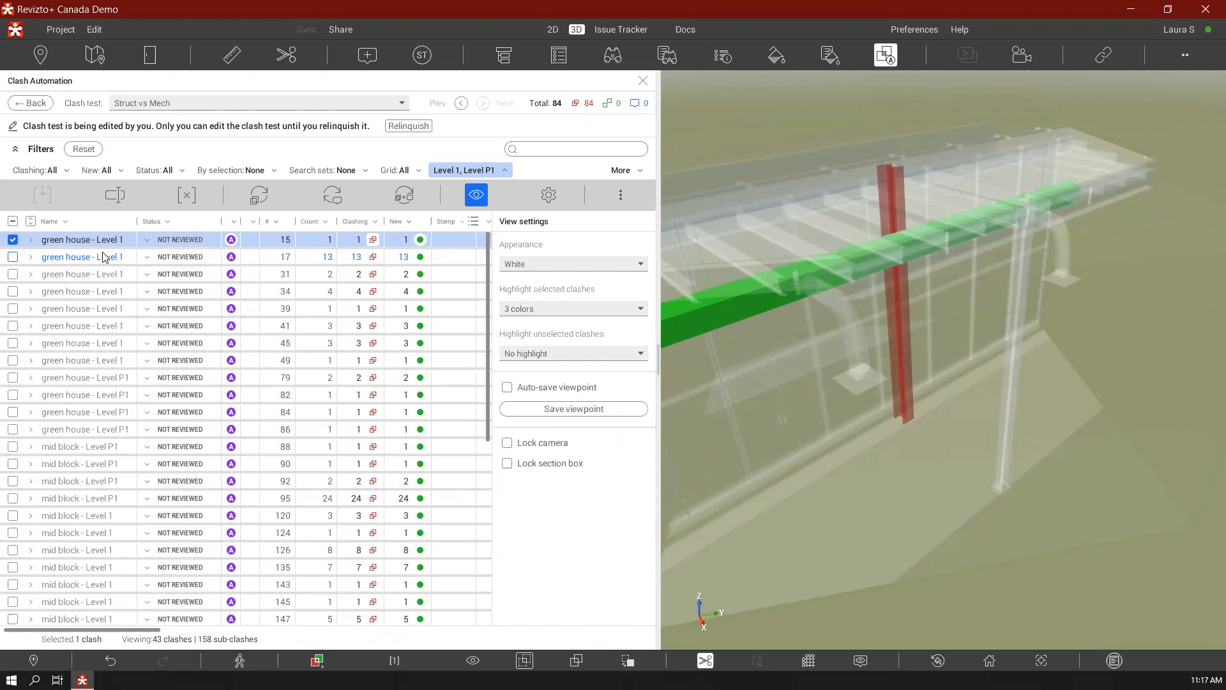
{"action": "left_click", "coordinate": [178, 242]}
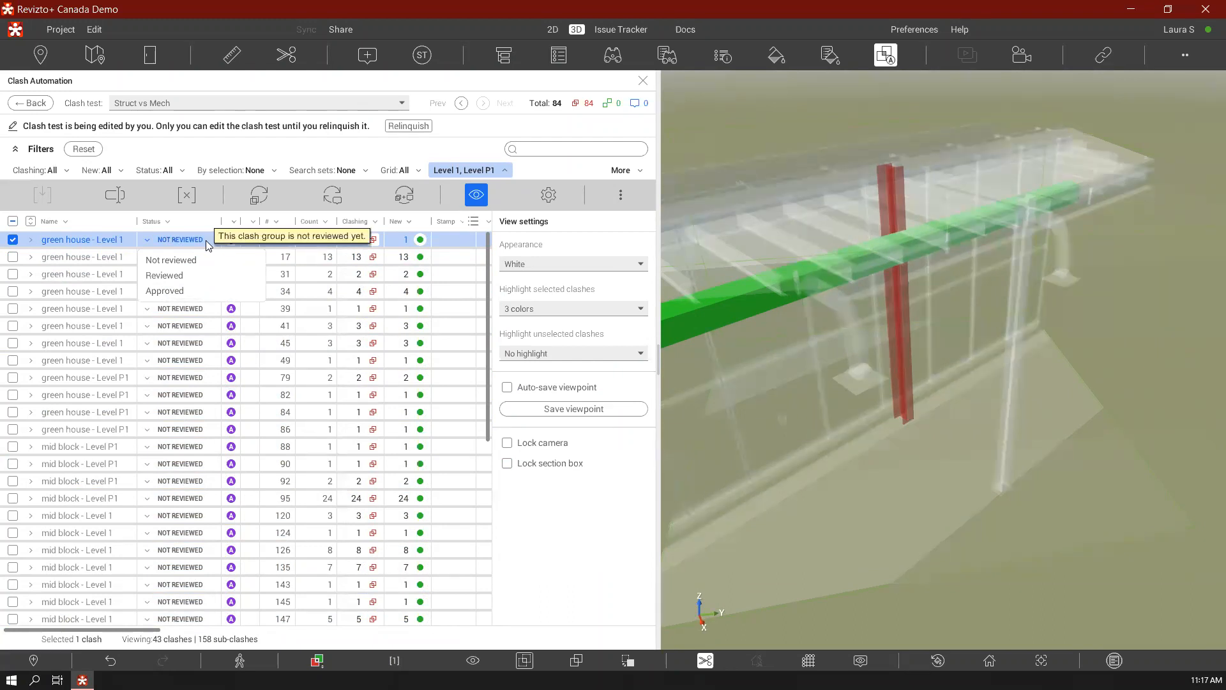
{"action": "left_click", "coordinate": [183, 275]}
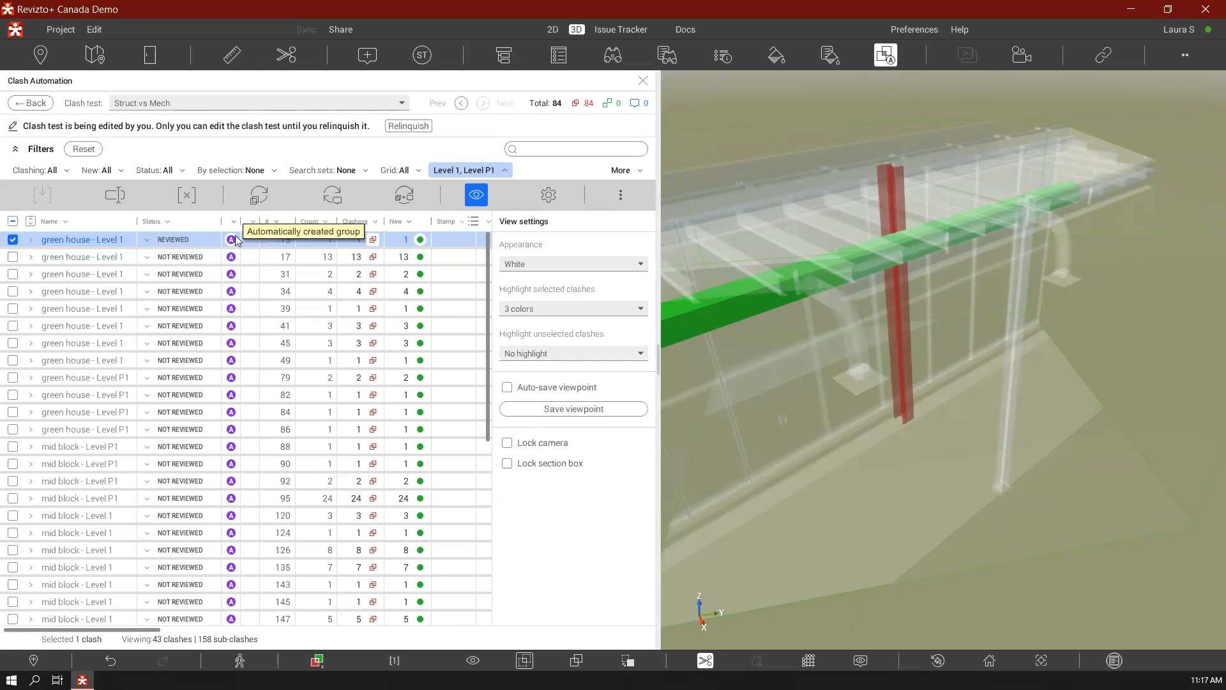
Inspect green house - Level 1 clash group 17 and set the status of group 31 to Approved
{"action": "left_click", "coordinate": [106, 257]}
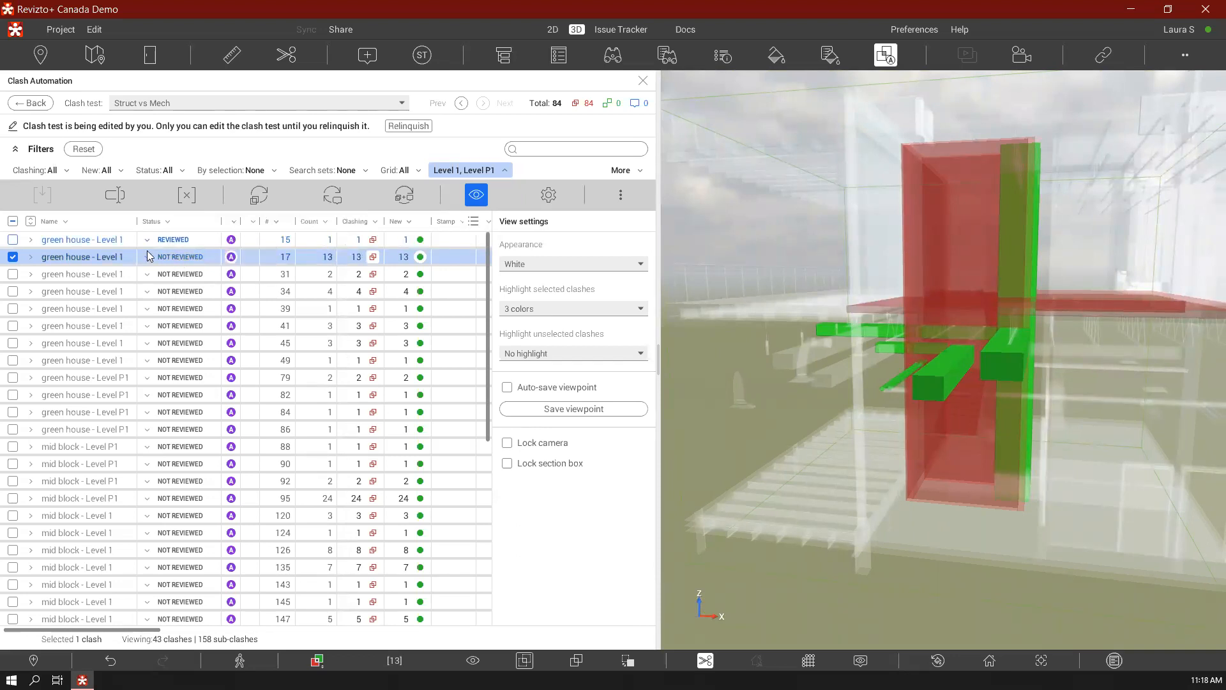
{"action": "left_click", "coordinate": [118, 278]}
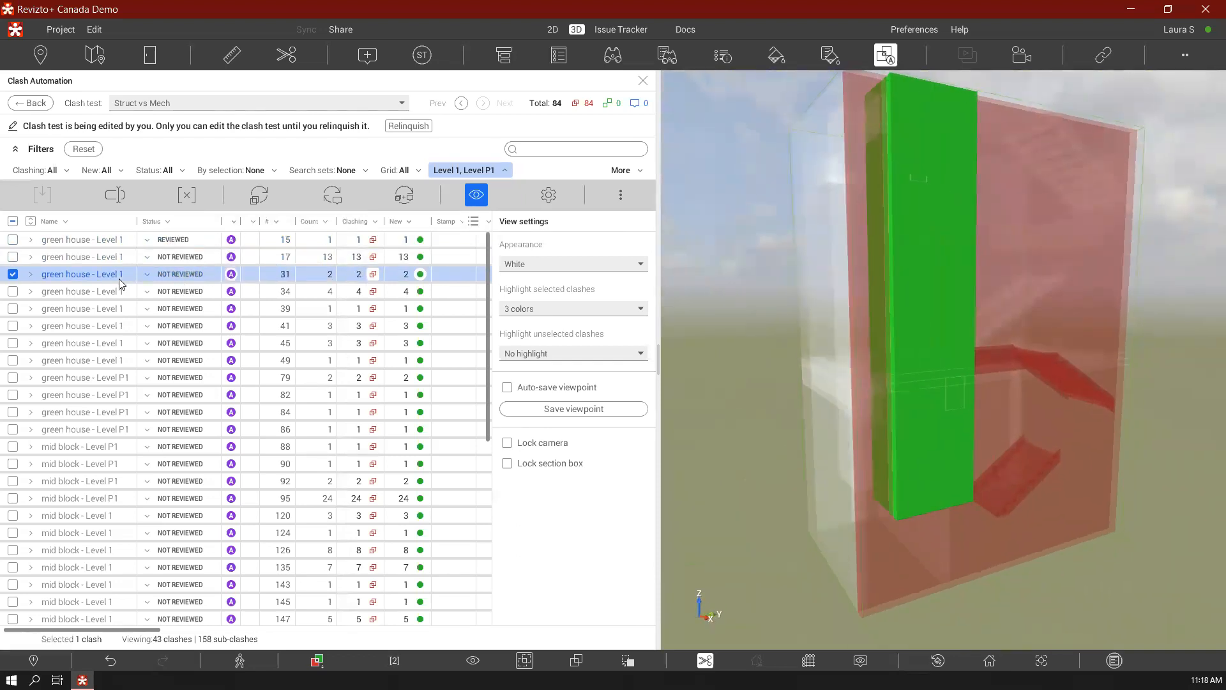
{"action": "left_click", "coordinate": [167, 279]}
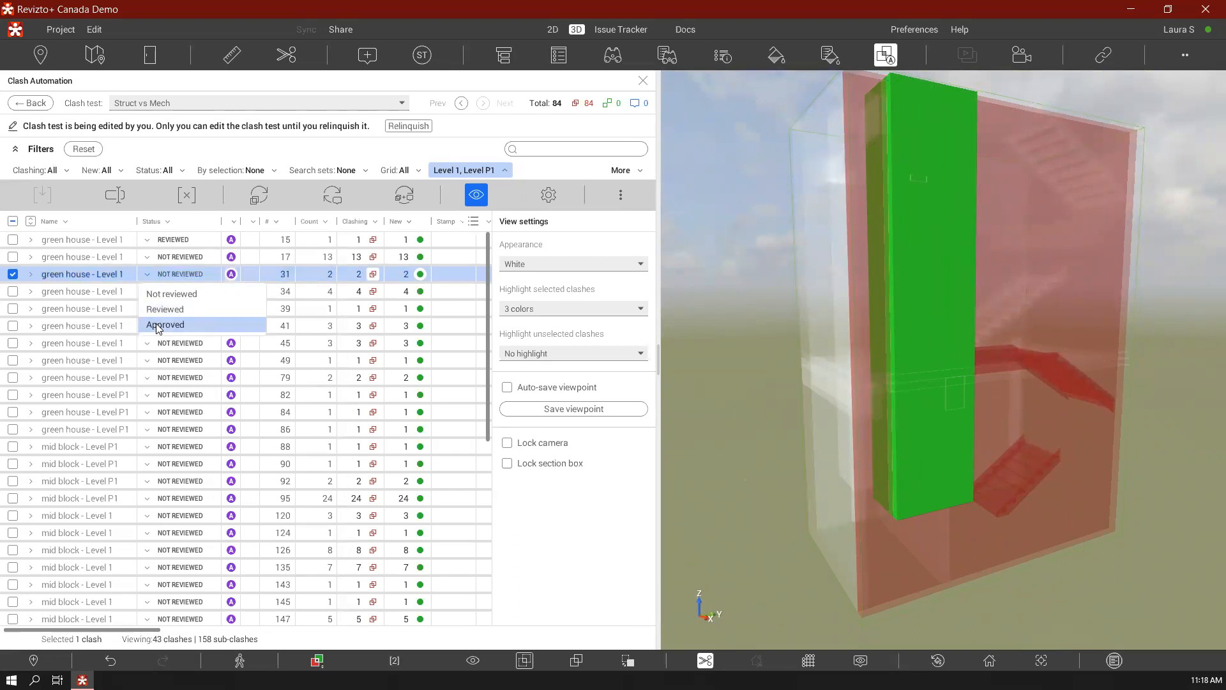
{"action": "left_click", "coordinate": [162, 324]}
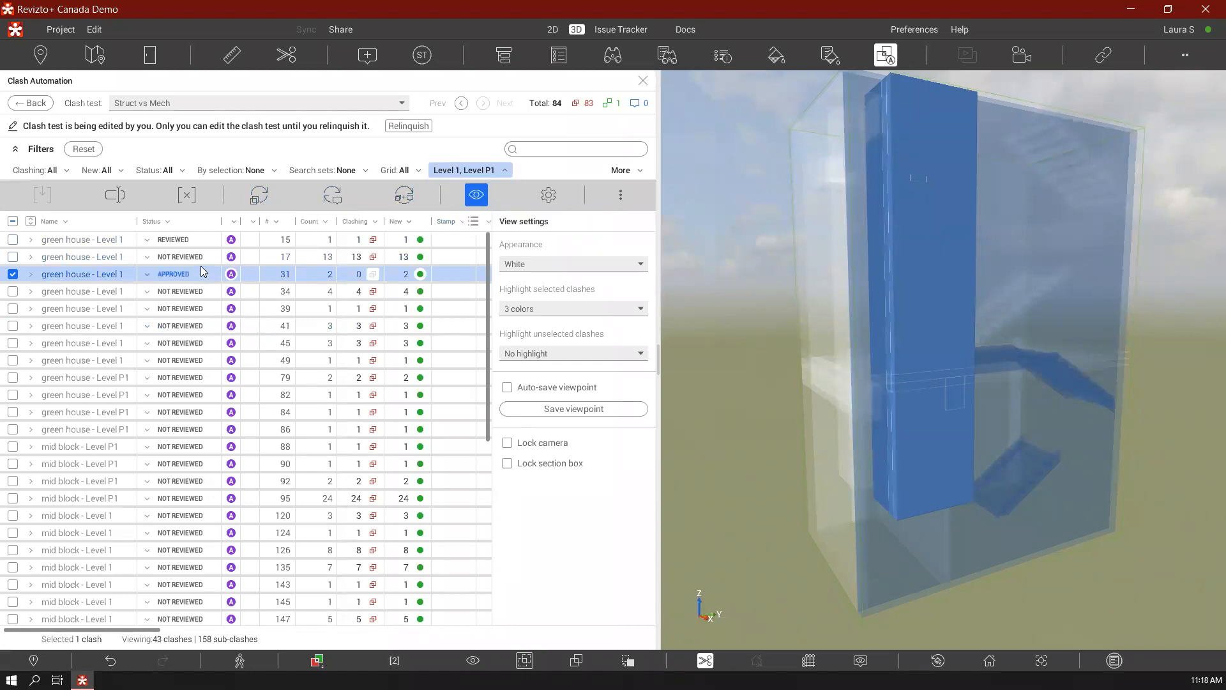
{"action": "mouse_move", "coordinate": [201, 270]}
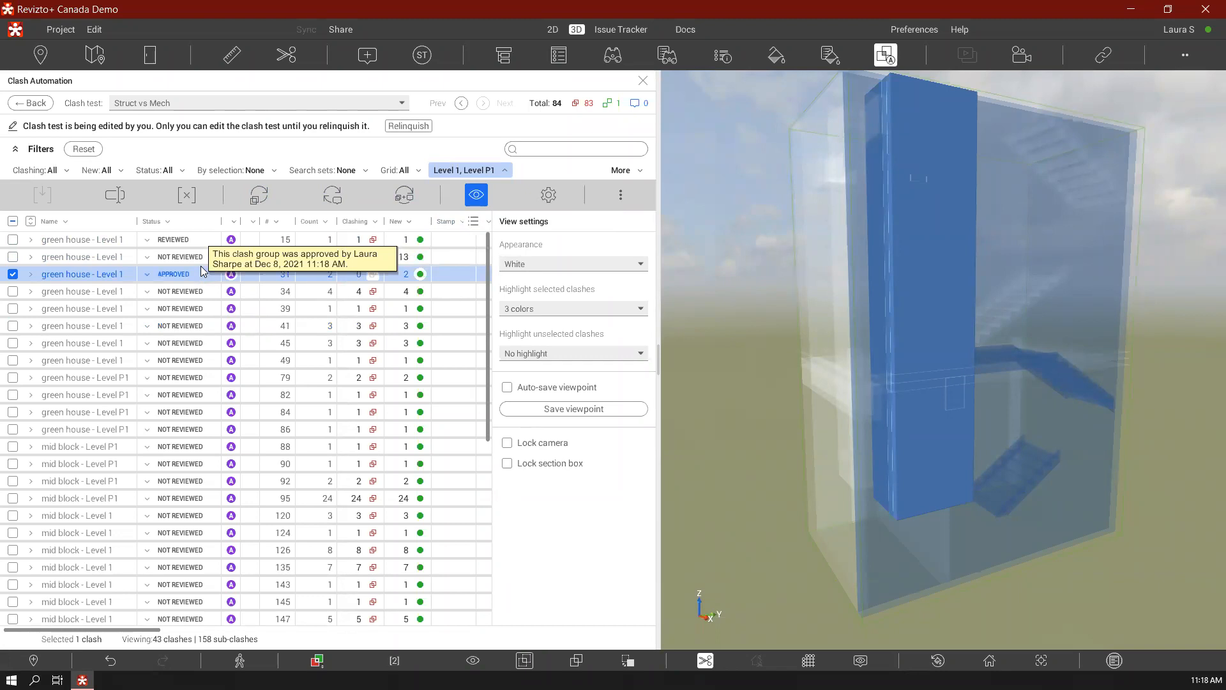
Switch clash group 31 back to Not reviewed and approve it again
{"action": "left_click", "coordinate": [186, 276]}
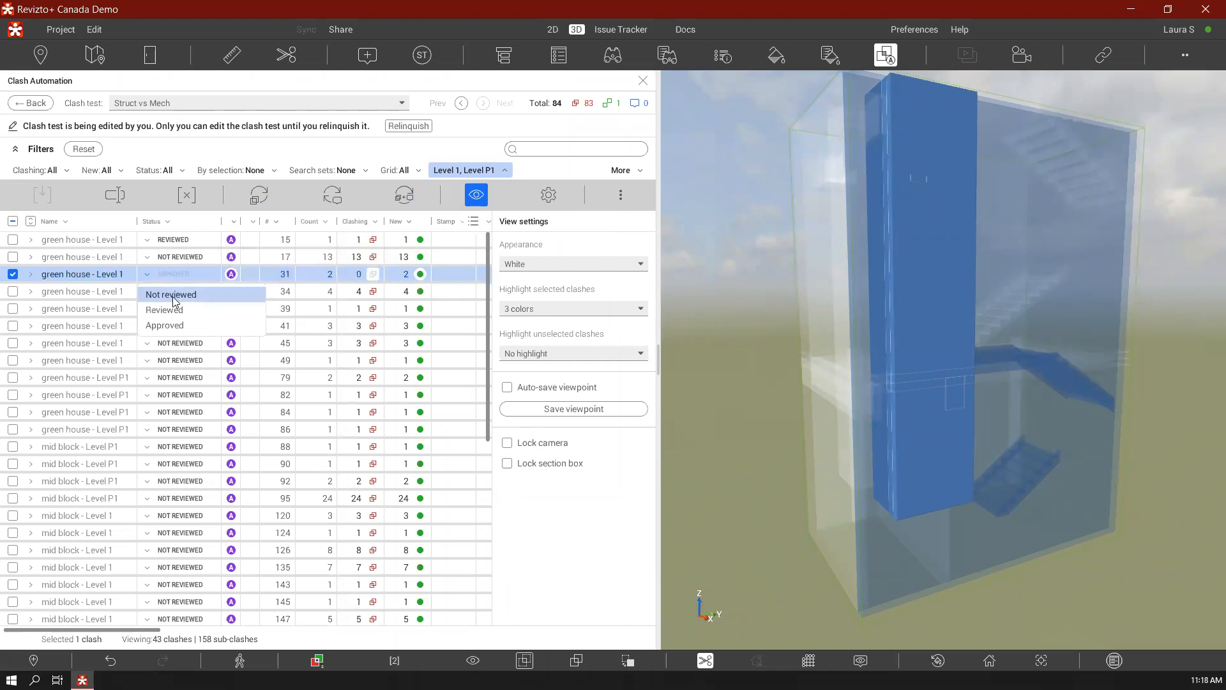
{"action": "left_click", "coordinate": [173, 300]}
{"action": "left_click", "coordinate": [181, 274]}
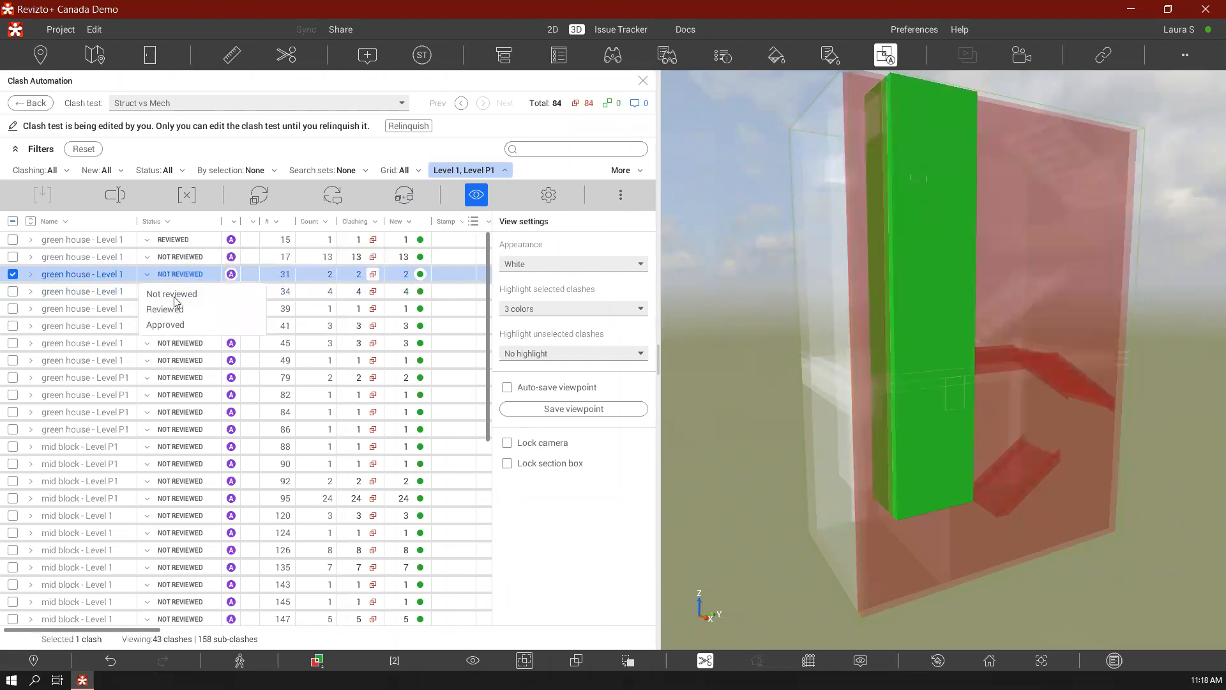
{"action": "left_click", "coordinate": [165, 326]}
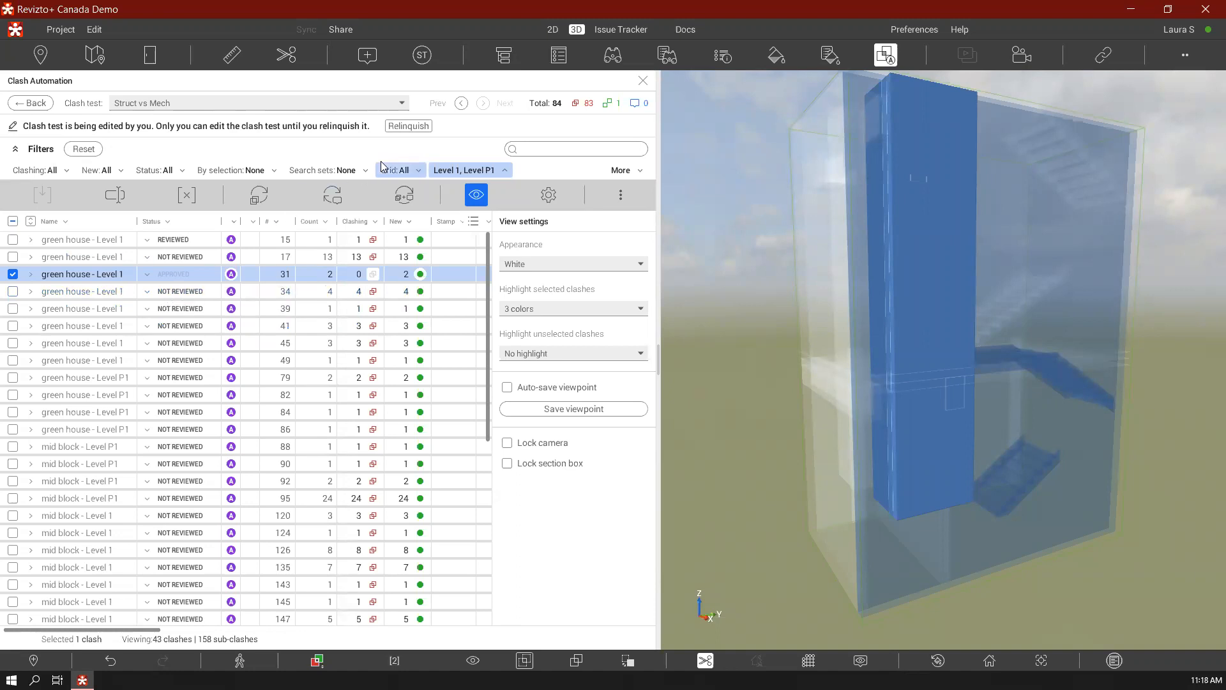
Reset the level filter so that clash groups from every level are listed
{"action": "left_click", "coordinate": [497, 172]}
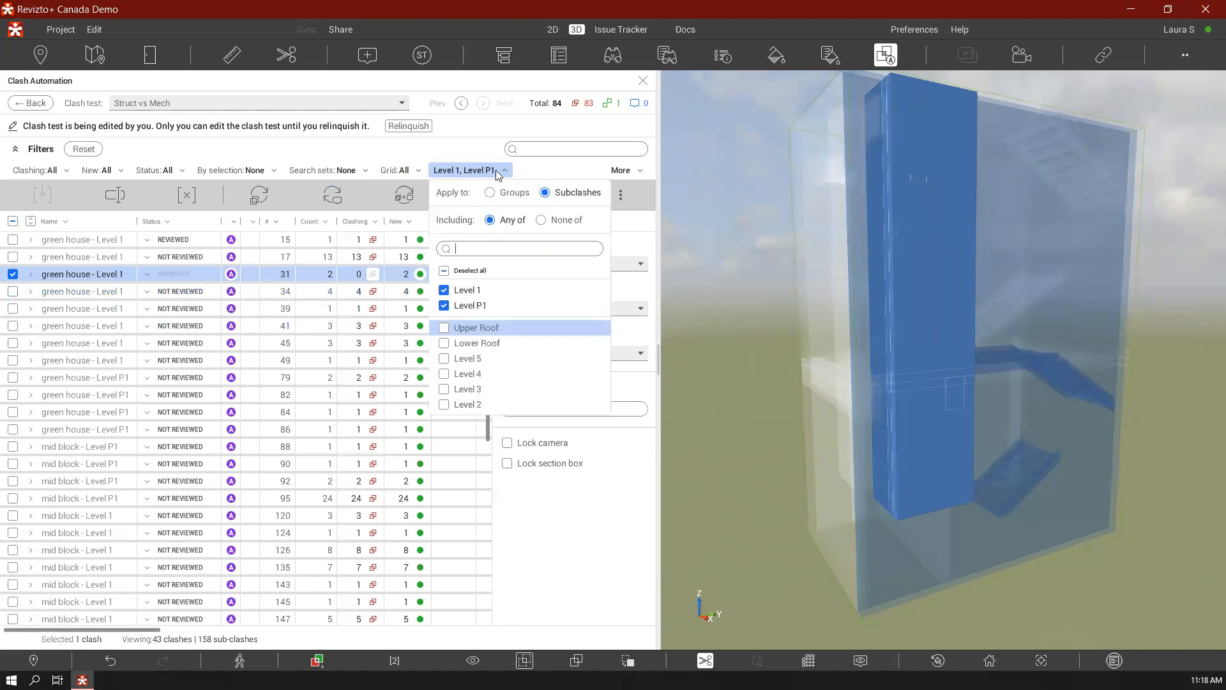
{"action": "left_click", "coordinate": [148, 146]}
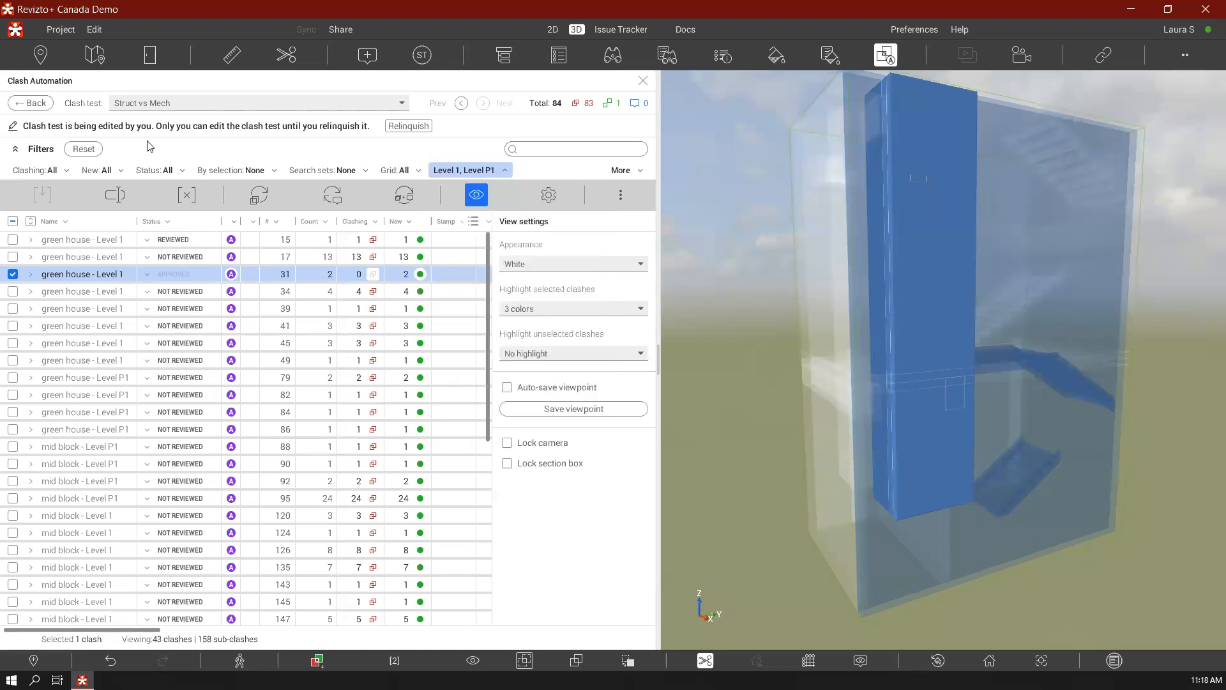
{"action": "left_click", "coordinate": [83, 149]}
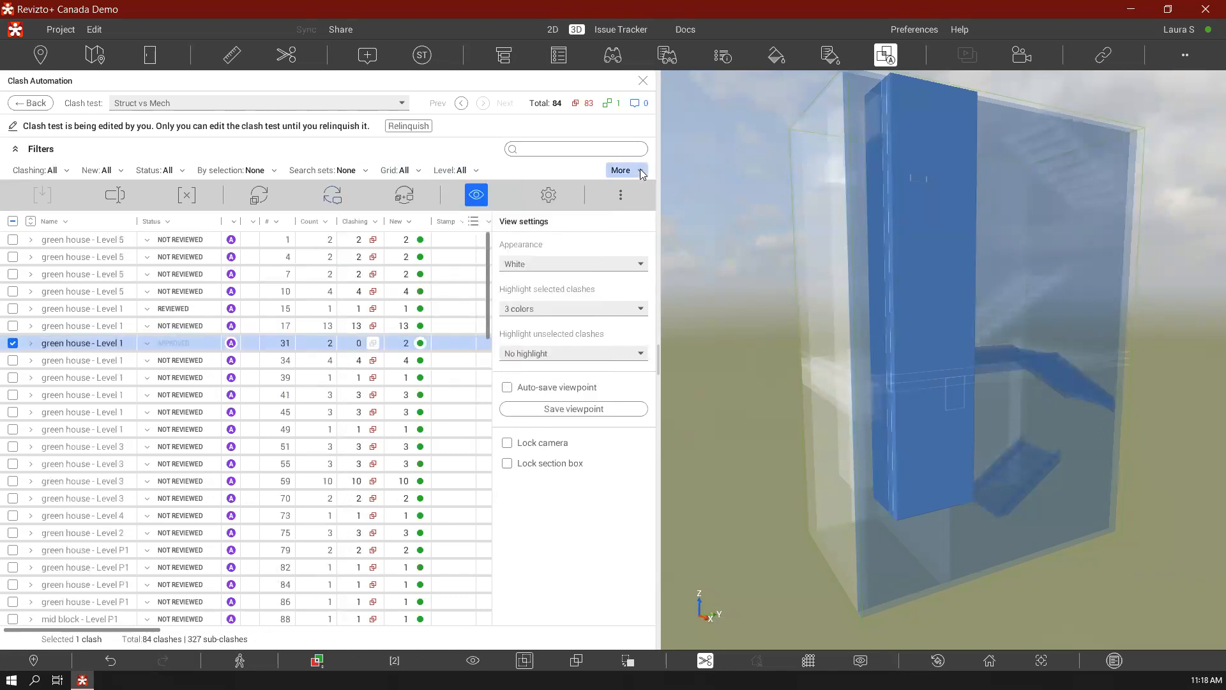
Add an Advanced automation filter, test the automation rules and filter the clash groups by the exclusion rule
{"action": "left_click", "coordinate": [619, 170]}
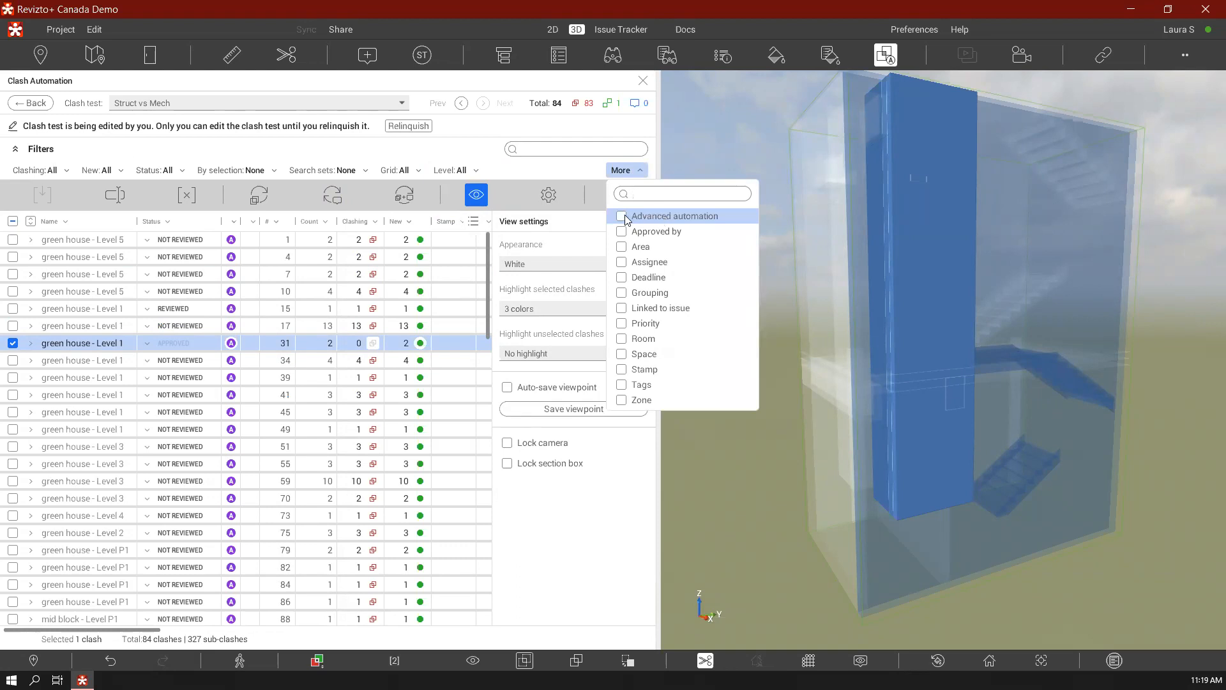
{"action": "left_click", "coordinate": [645, 219]}
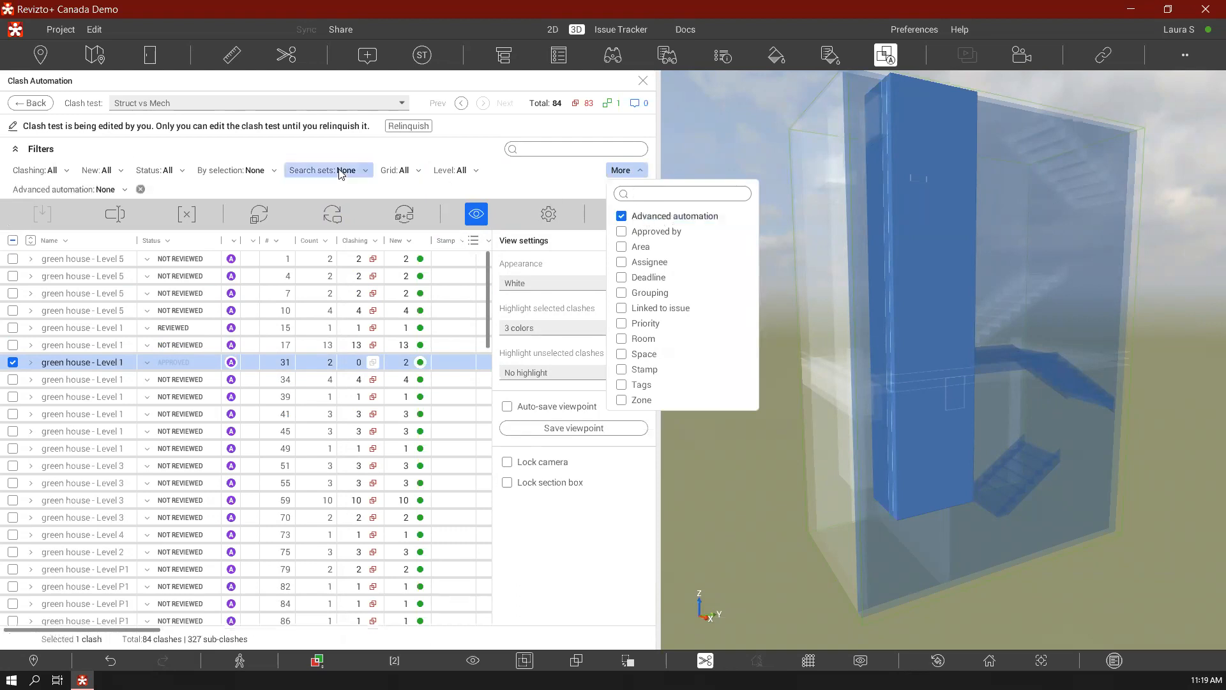
{"action": "left_click", "coordinate": [313, 192]}
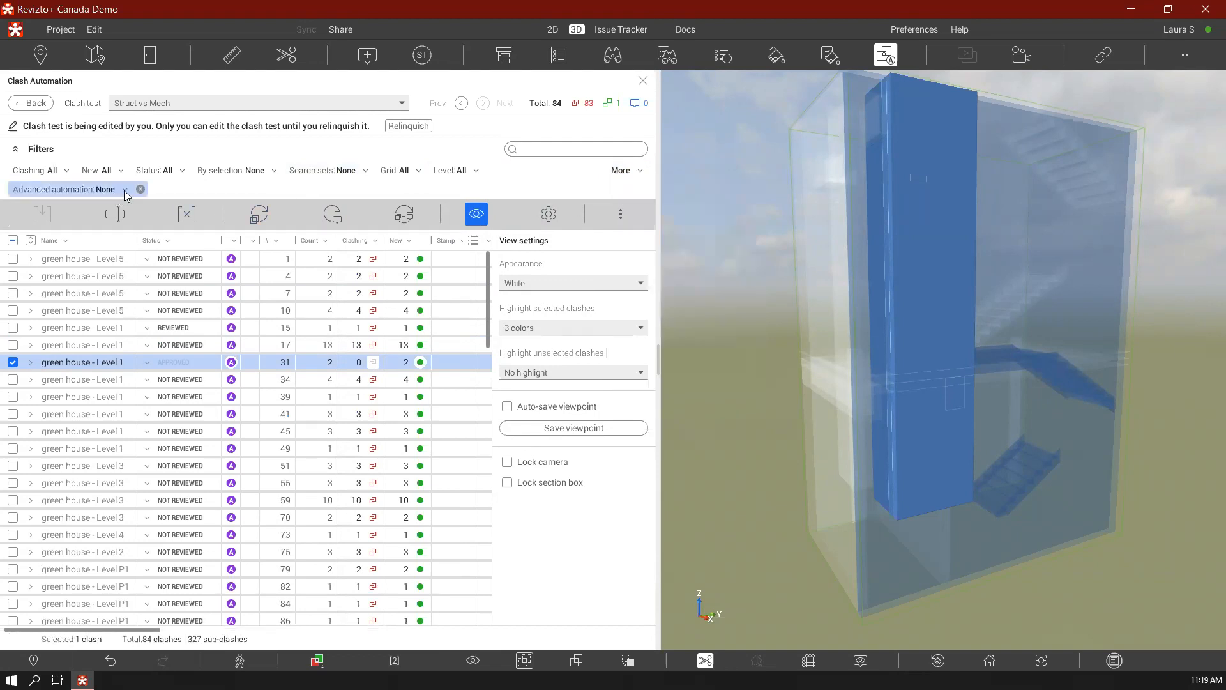
{"action": "left_click", "coordinate": [130, 191]}
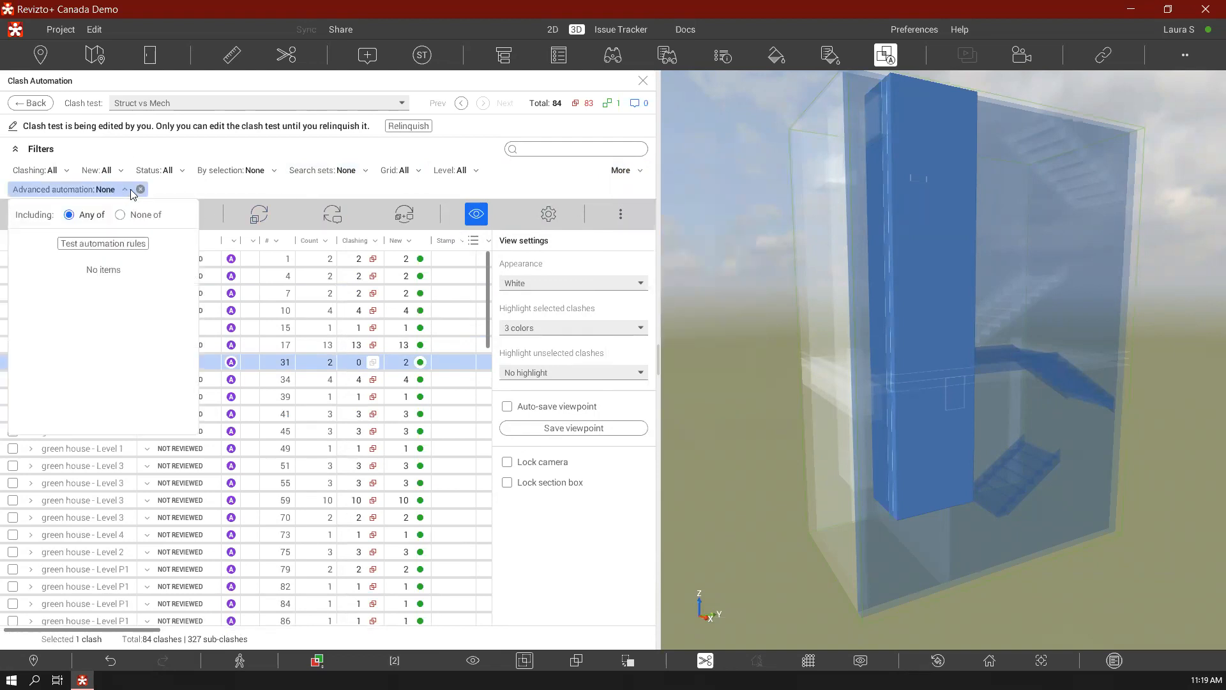
{"action": "left_click", "coordinate": [119, 248]}
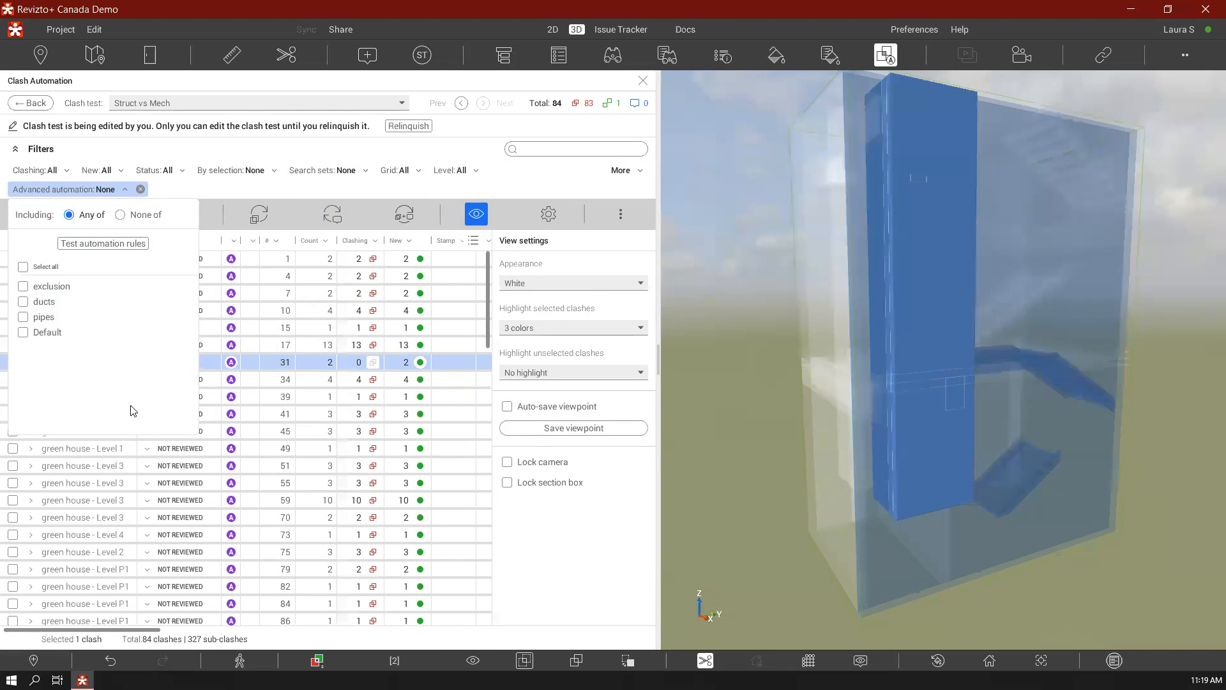
{"action": "left_click", "coordinate": [23, 291]}
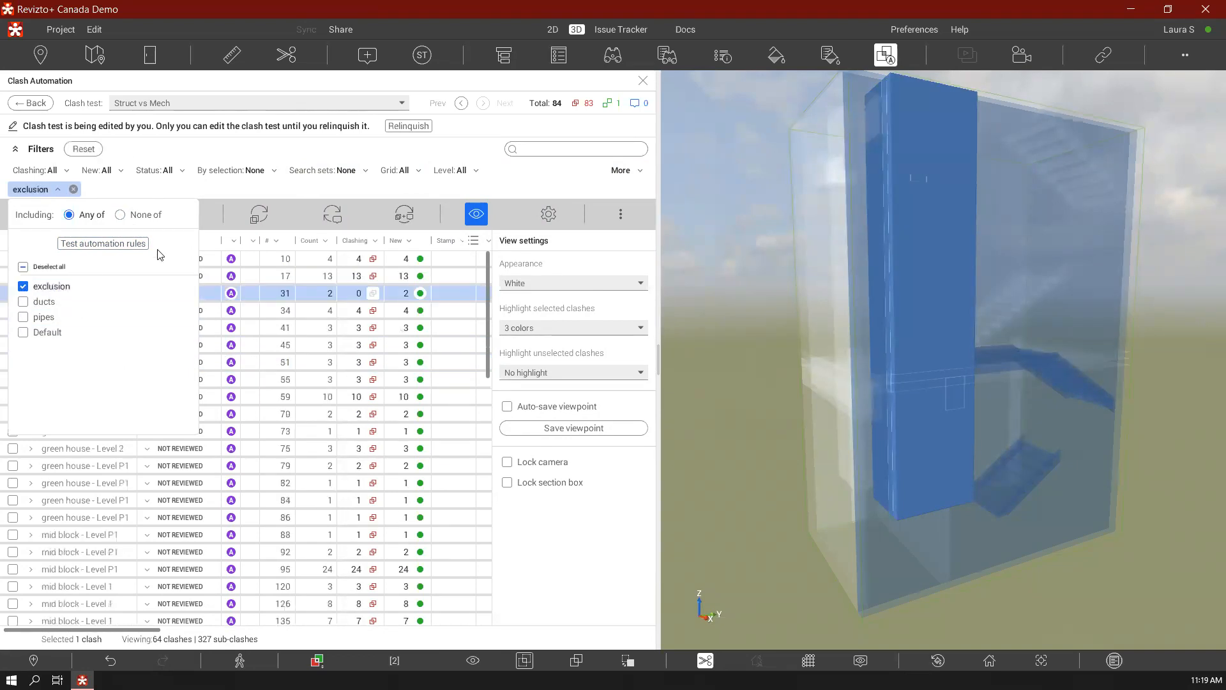
Select all clash groups matching the exclusion rule and examine them across the building model
{"action": "left_click", "coordinate": [300, 193]}
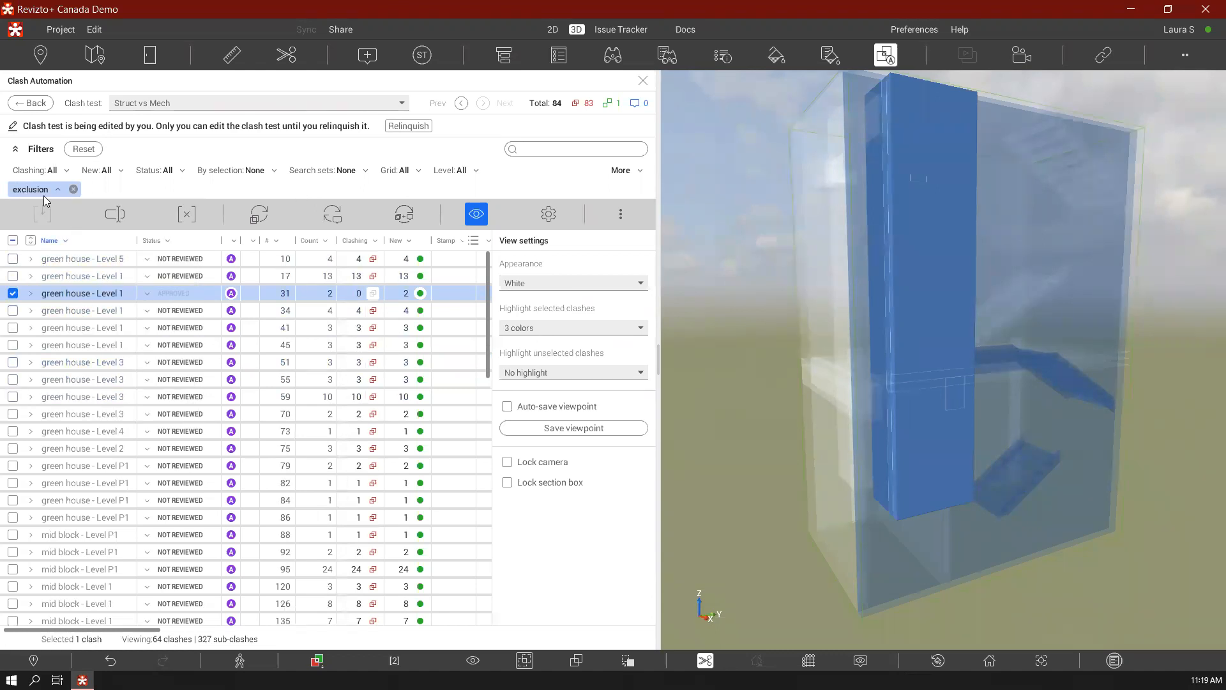
{"action": "left_click", "coordinate": [12, 240]}
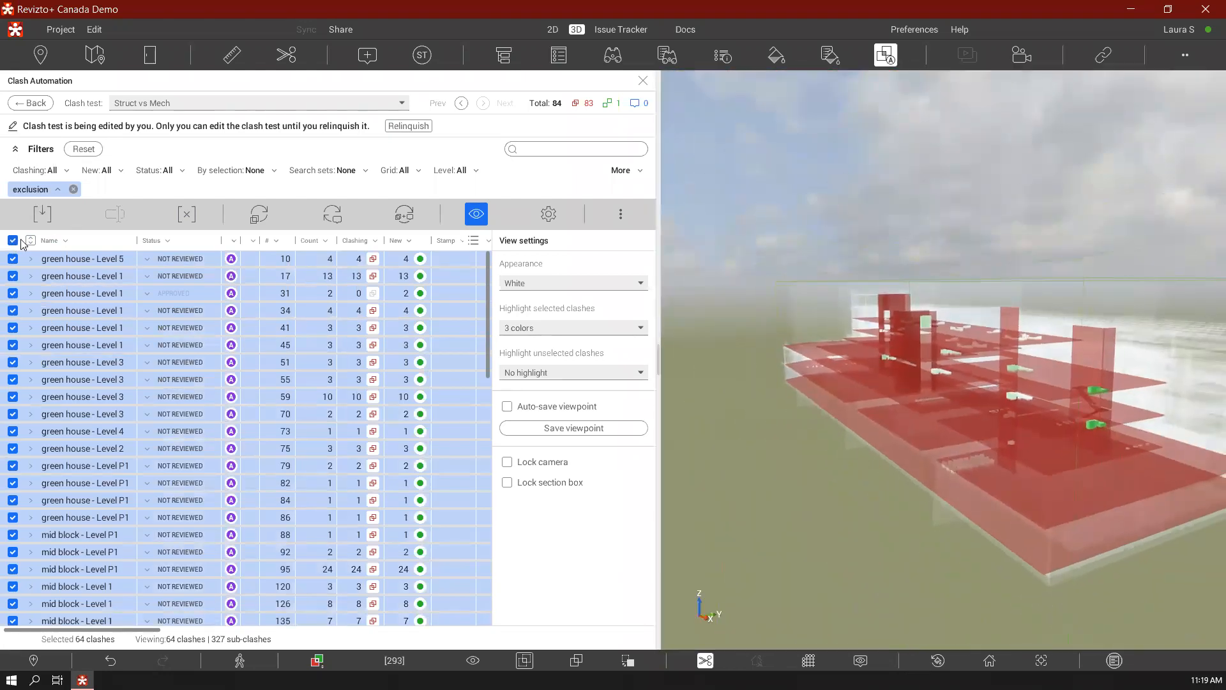
{"action": "mouse_move", "coordinate": [843, 342]}
{"action": "right_mouse_down"}
{"action": "mouse_move", "coordinate": [922, 397]}
{"action": "mouse_move", "coordinate": [982, 408]}
{"action": "right_mouse_up"}
{"action": "middle_click_drag", "start_coordinate": [911, 390], "coordinate": [1053, 392]}
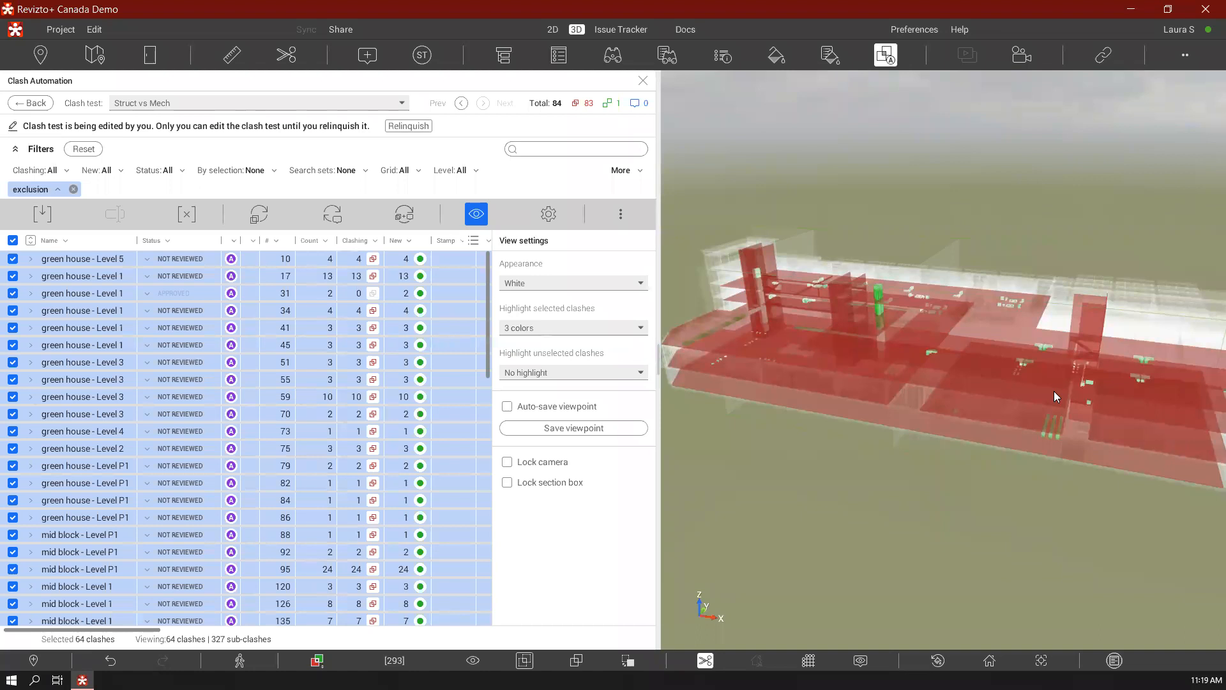
Change the Advanced automation filter from exclusion to the ducts and pipes rules
{"action": "left_click", "coordinate": [57, 189]}
{"action": "left_click", "coordinate": [23, 286]}
{"action": "left_click", "coordinate": [23, 301]}
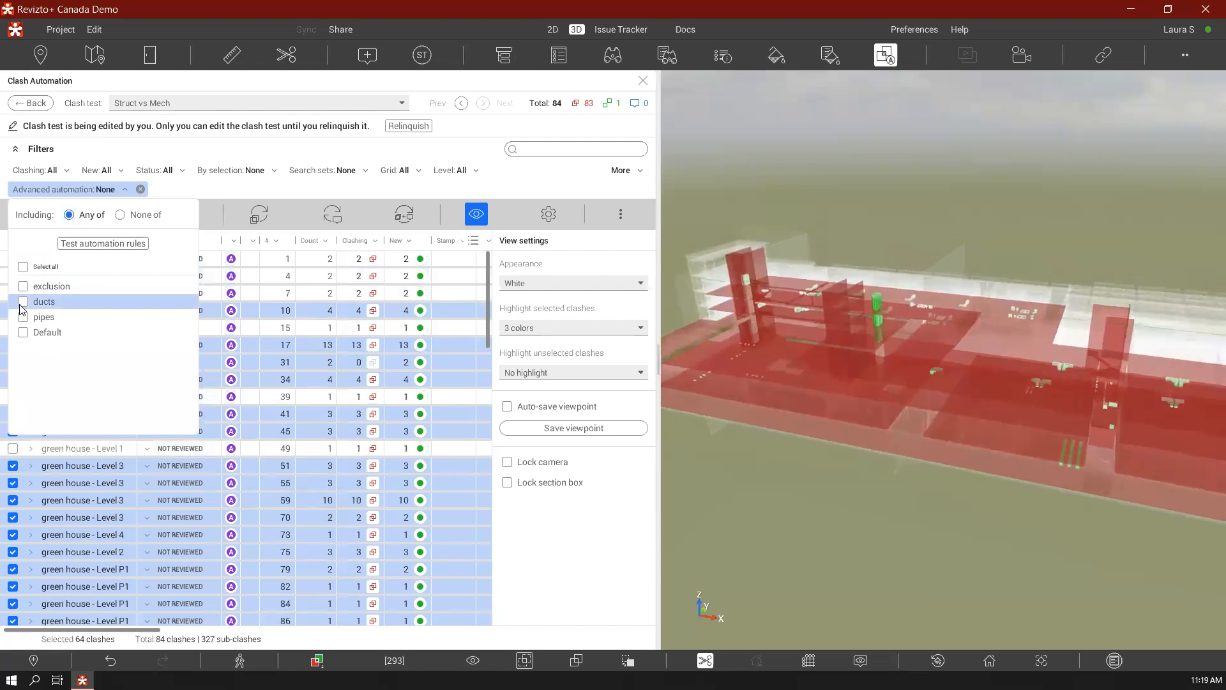
{"action": "left_click", "coordinate": [23, 317]}
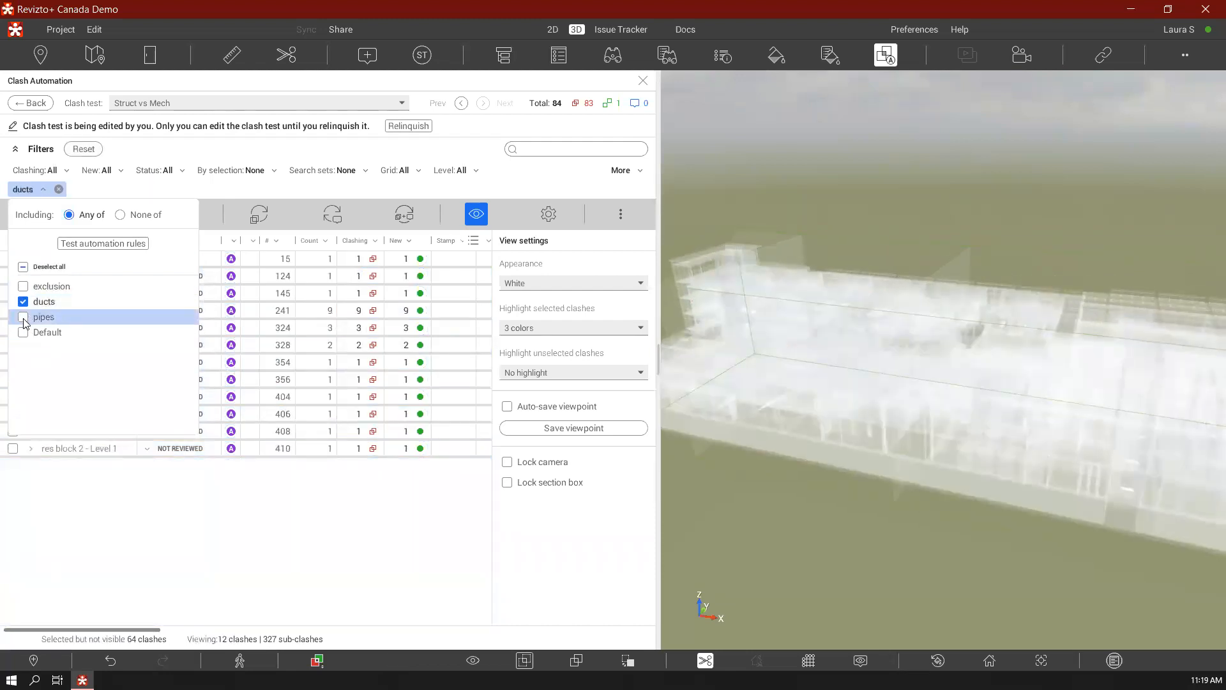
{"action": "left_click", "coordinate": [135, 189]}
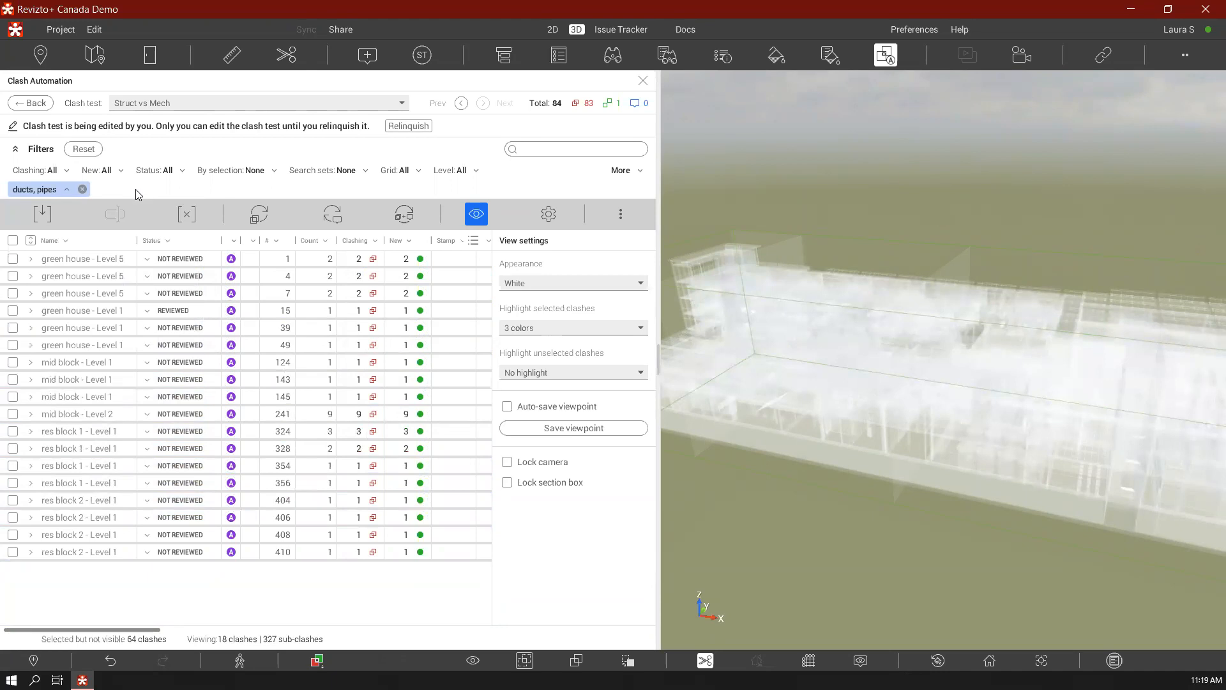
Select all clash groups matching the ducts and pipes rules and examine their highlighted elements in the model
{"action": "left_click", "coordinate": [13, 241]}
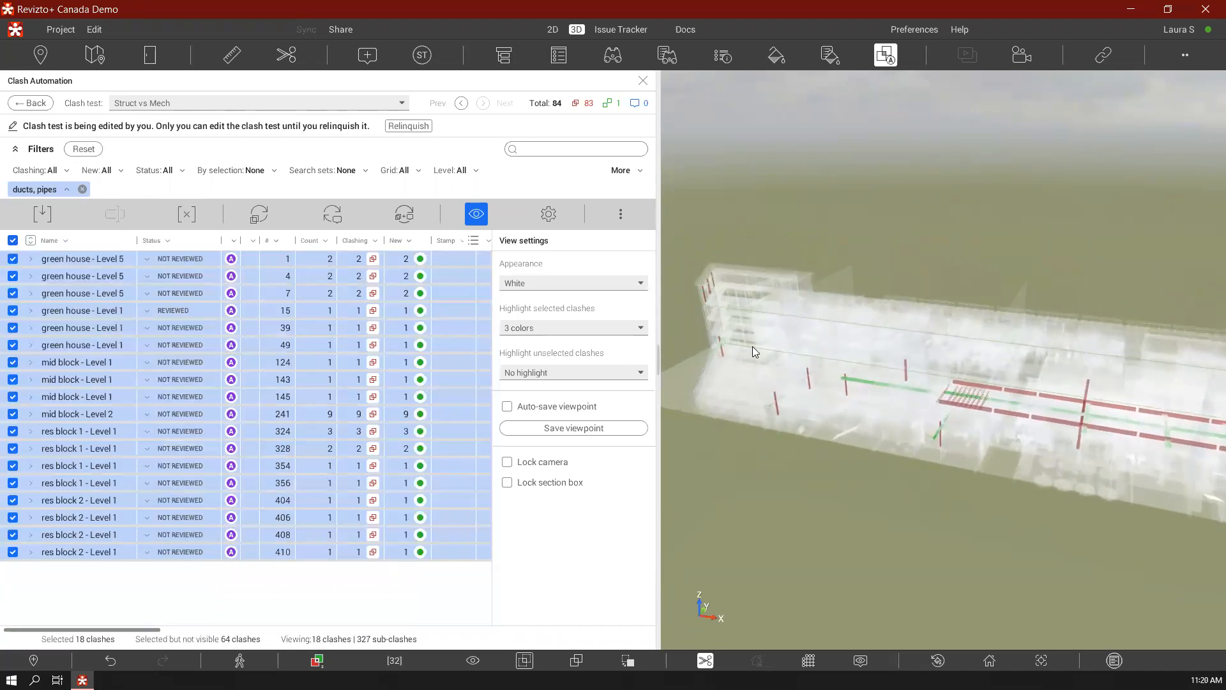
{"action": "middle_click_drag", "start_coordinate": [752, 346], "coordinate": [873, 309]}
{"action": "right_click_drag", "start_coordinate": [947, 359], "coordinate": [1055, 312]}
{"action": "middle_click_drag", "start_coordinate": [1023, 353], "coordinate": [1185, 324]}
{"action": "middle_click_drag", "start_coordinate": [991, 356], "coordinate": [819, 368]}
{"action": "scroll", "coordinate": [996, 350], "scroll_direction": "down", "scroll_amount": 1}
{"action": "middle_click_drag", "start_coordinate": [1044, 341], "coordinate": [827, 358]}
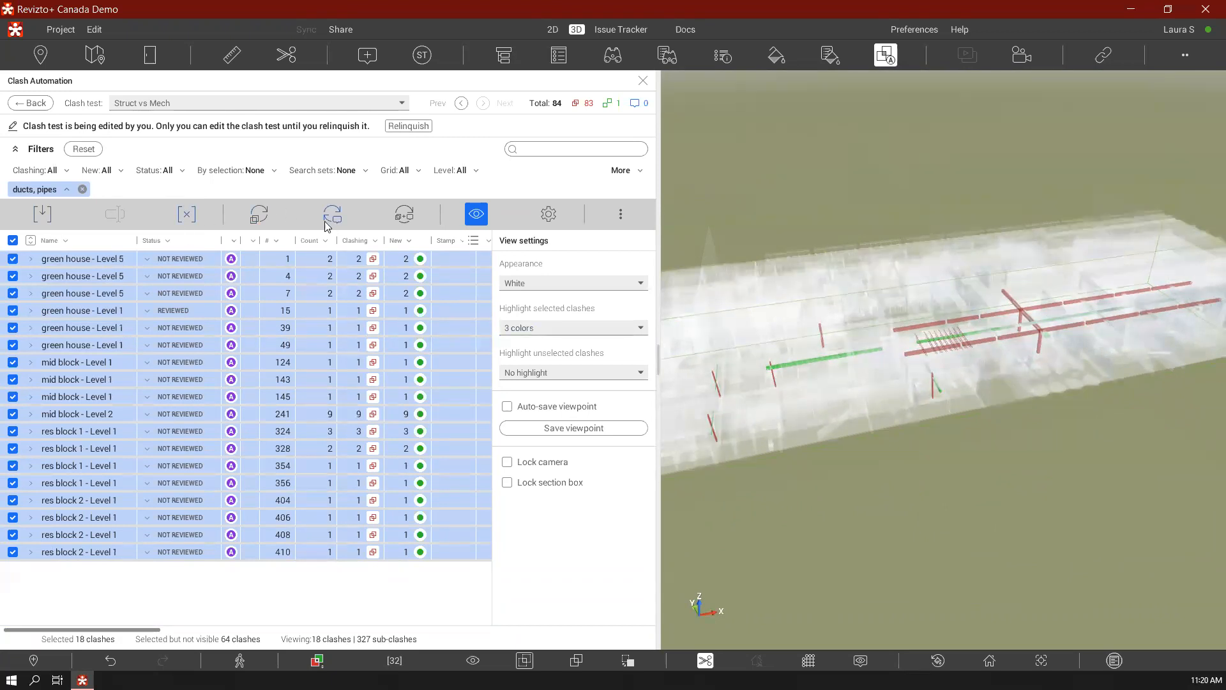
Reset the filters and sync the Struct vs Mech test with the issue tracker, applying issue automation to "Reviewed" clashes
{"action": "left_click", "coordinate": [84, 149]}
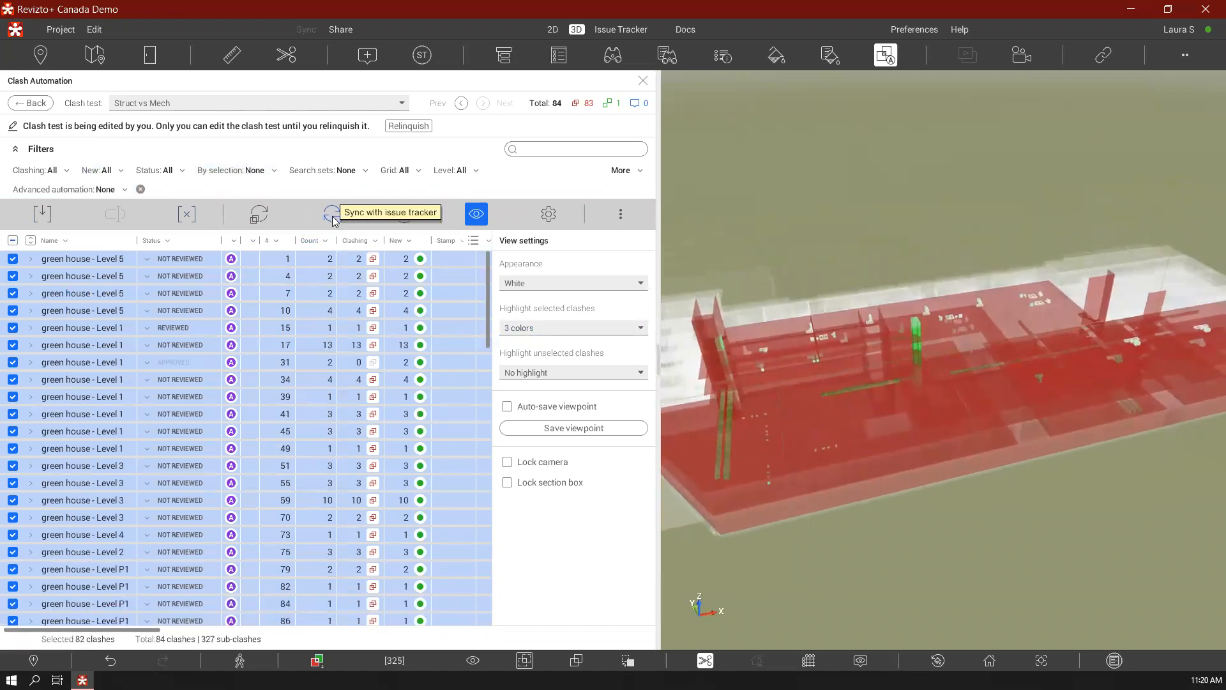
{"action": "left_click", "coordinate": [332, 215]}
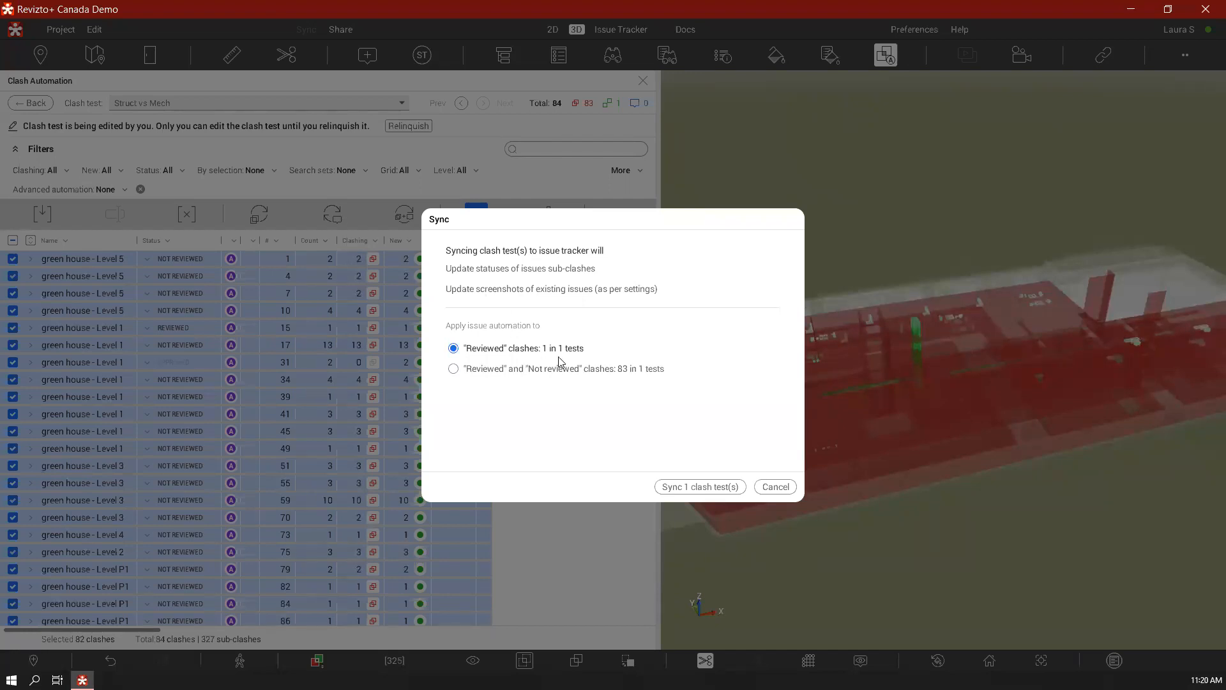
{"action": "left_click", "coordinate": [706, 489]}
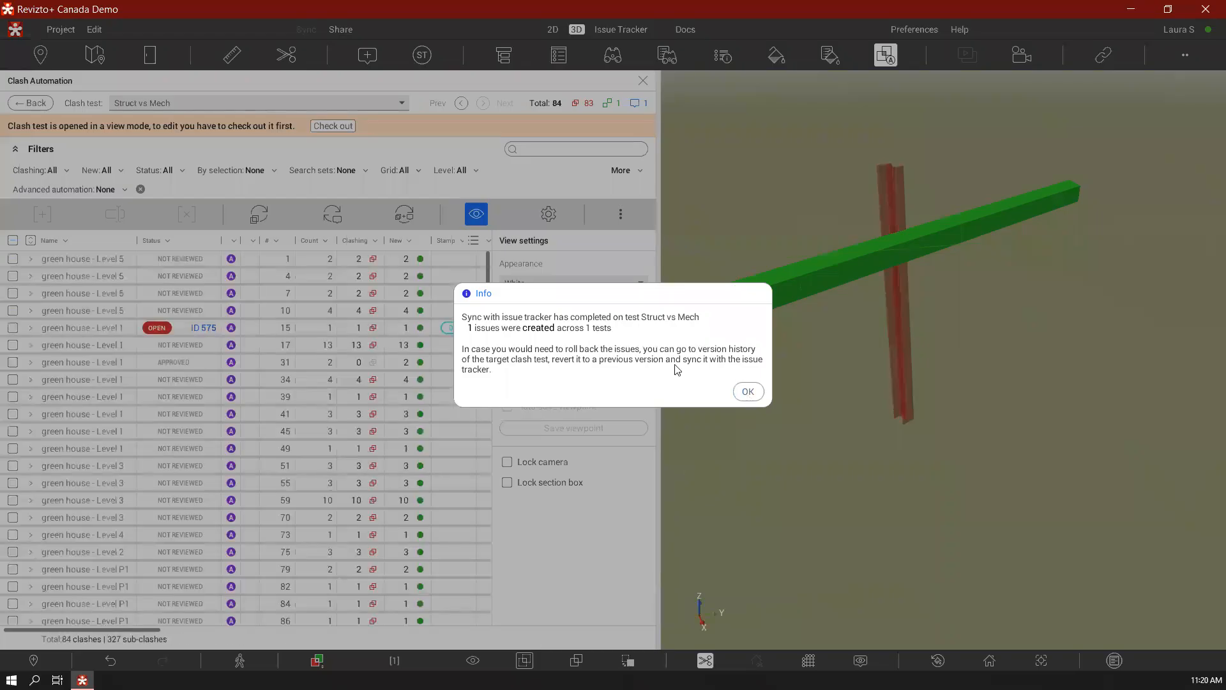
{"action": "left_click", "coordinate": [747, 391]}
{"action": "mouse_move", "coordinate": [151, 629]}
{"action": "left_mouse_down"}
{"action": "mouse_move", "coordinate": [249, 645]}
{"action": "mouse_move", "coordinate": [150, 638]}
{"action": "left_mouse_up"}
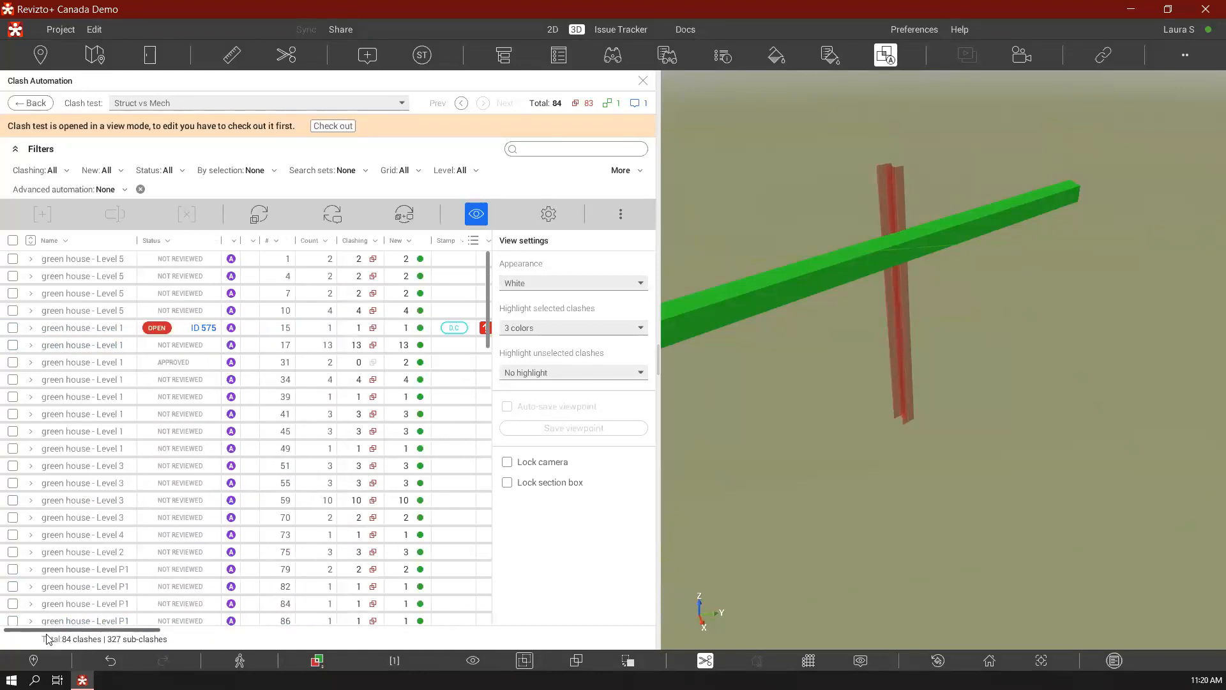
Check out the clash test, run clash detection and sync with the issue tracker for "Reviewed" and "Not reviewed" clashes
{"action": "left_click", "coordinate": [342, 126]}
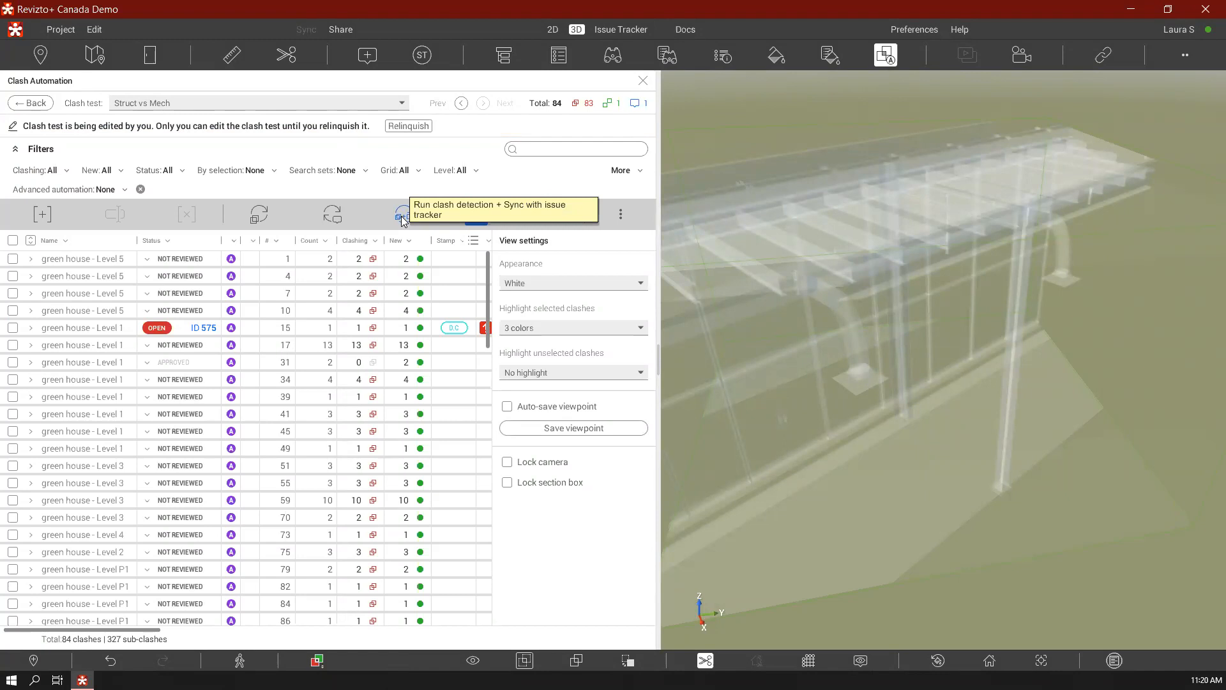
{"action": "left_click", "coordinate": [403, 219]}
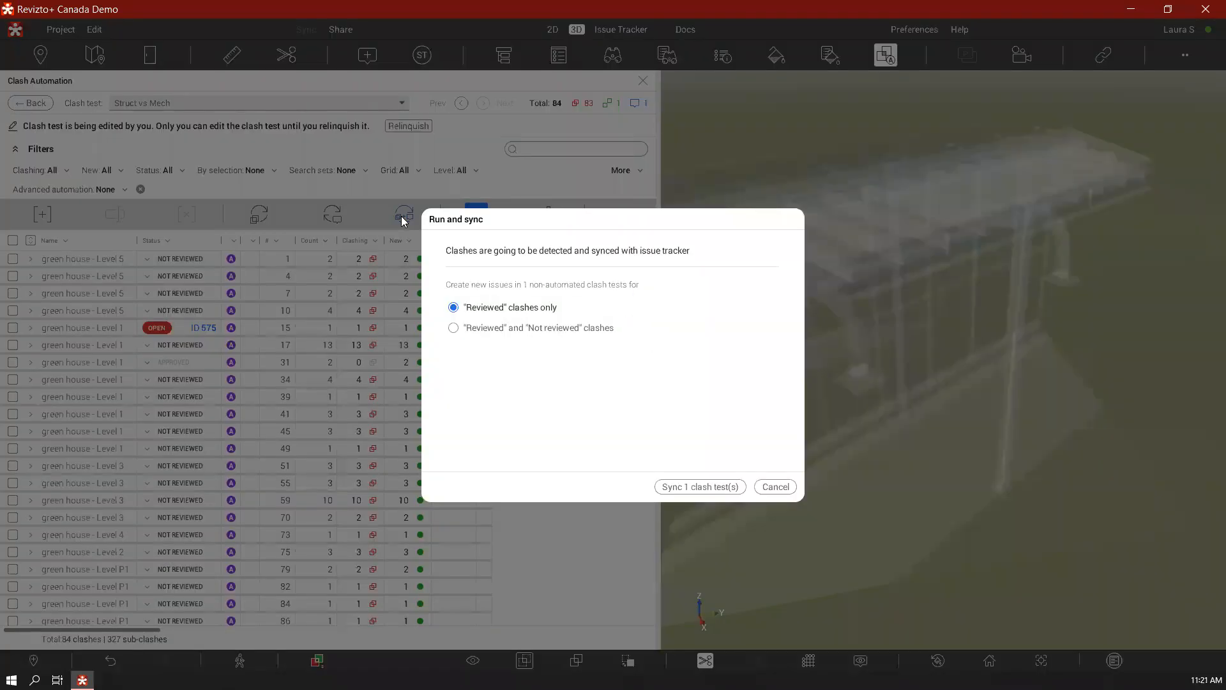
{"action": "left_click", "coordinate": [478, 328]}
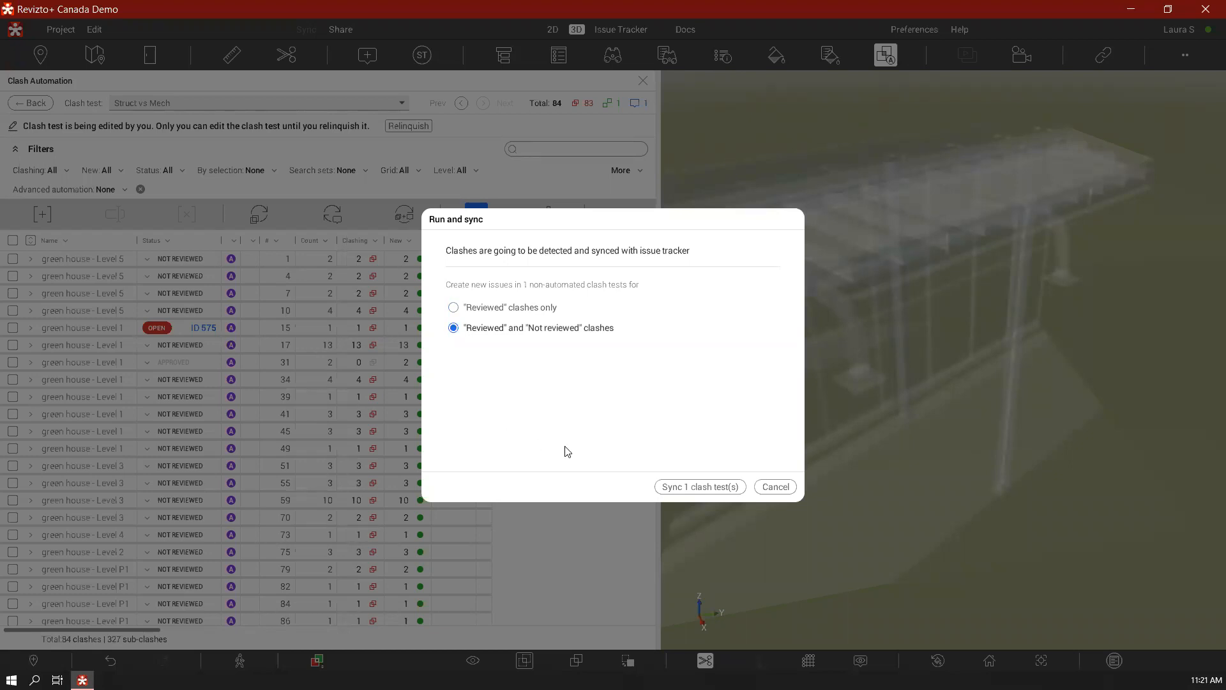
{"action": "left_click", "coordinate": [686, 487]}
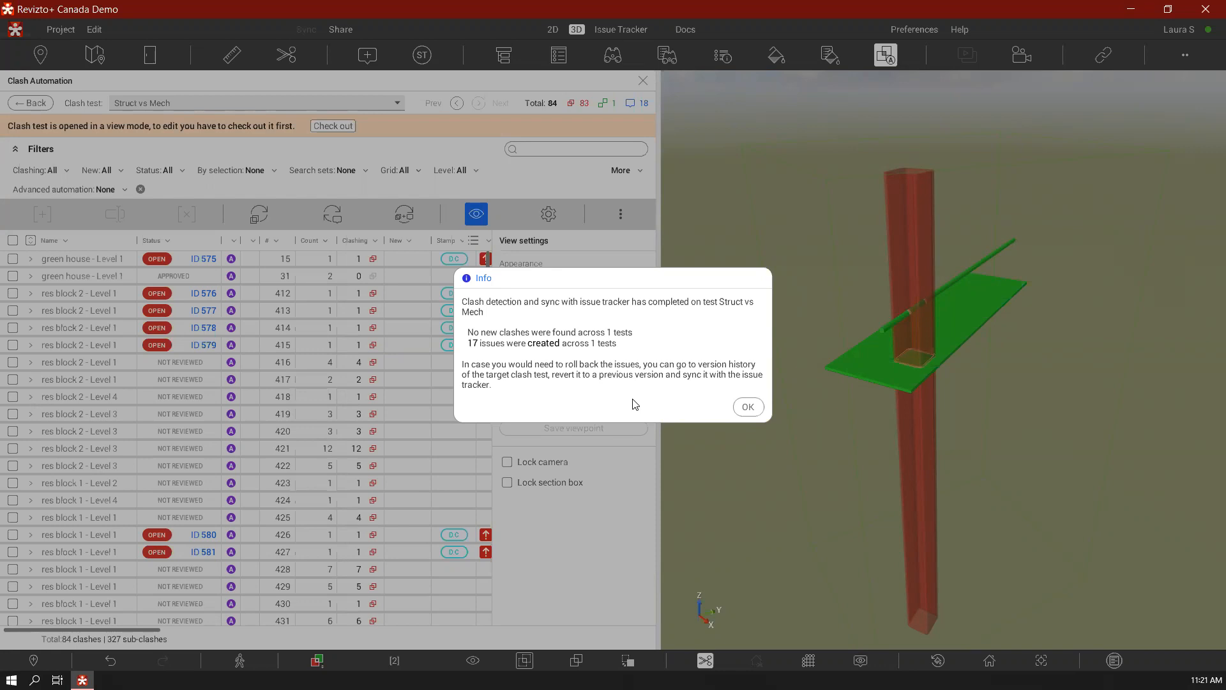
{"action": "left_click", "coordinate": [759, 408]}
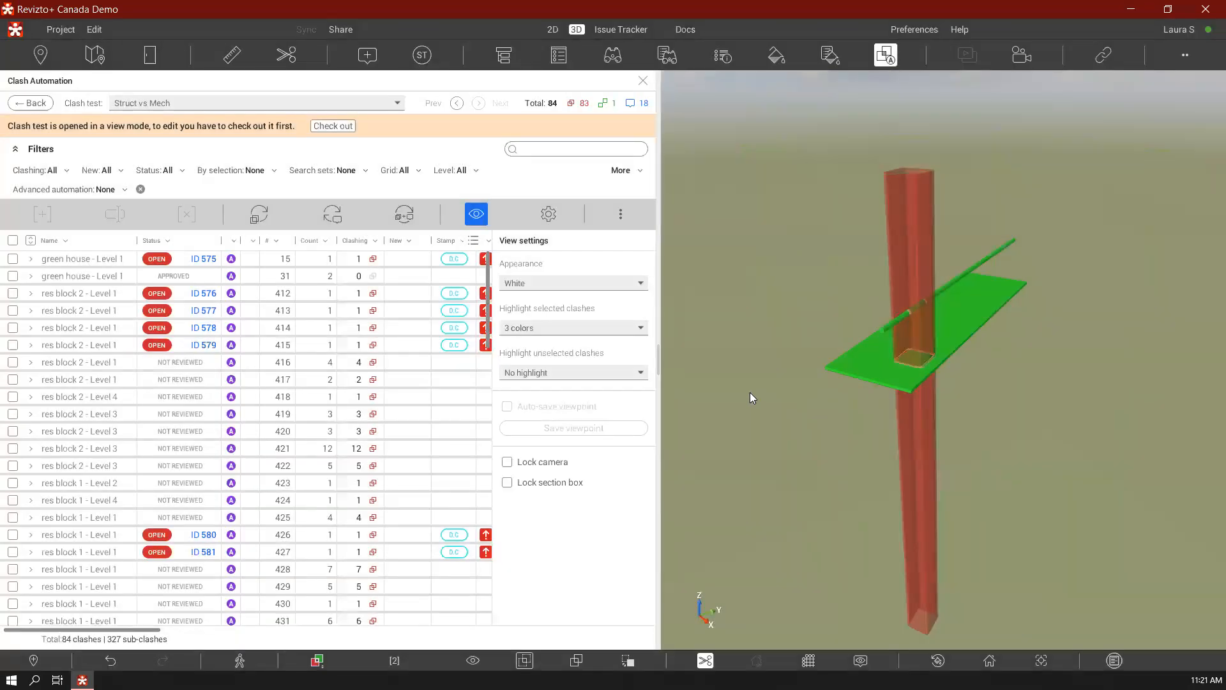
Filter the clash groups by Open status and look over their stamp, priority, level, grid and room columns
{"action": "left_click", "coordinate": [161, 170]}
{"action": "left_click", "coordinate": [147, 311]}
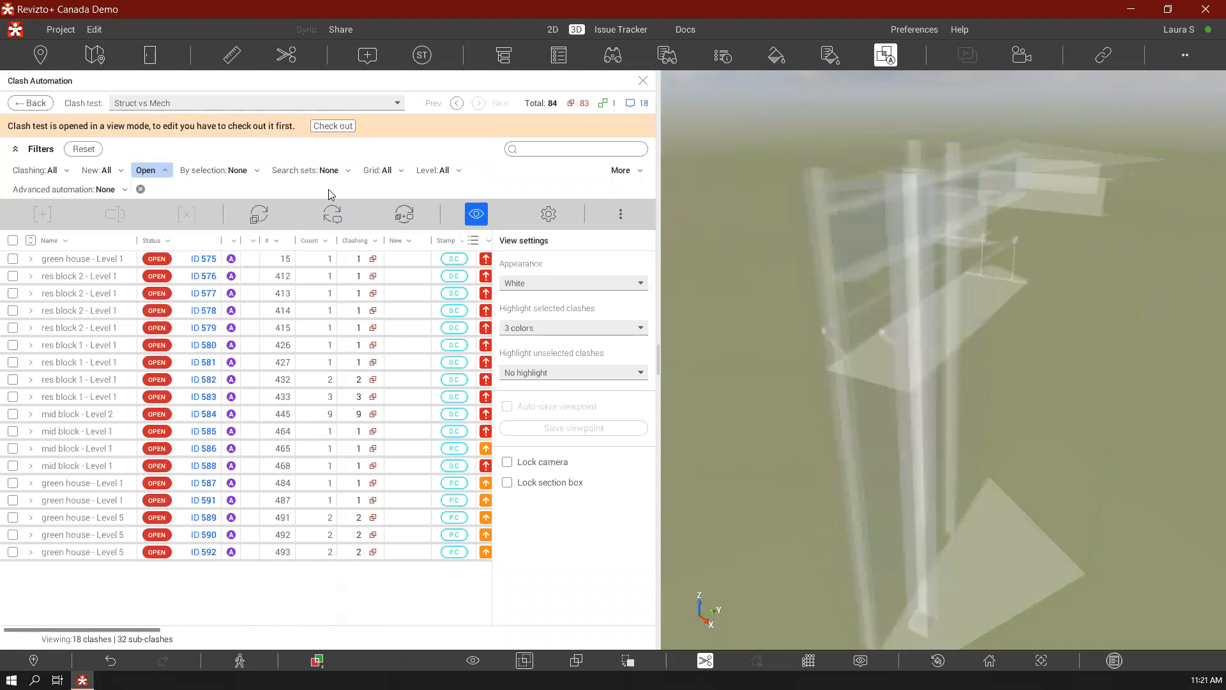
{"action": "left_click_drag", "start_coordinate": [147, 633], "coordinate": [255, 634]}
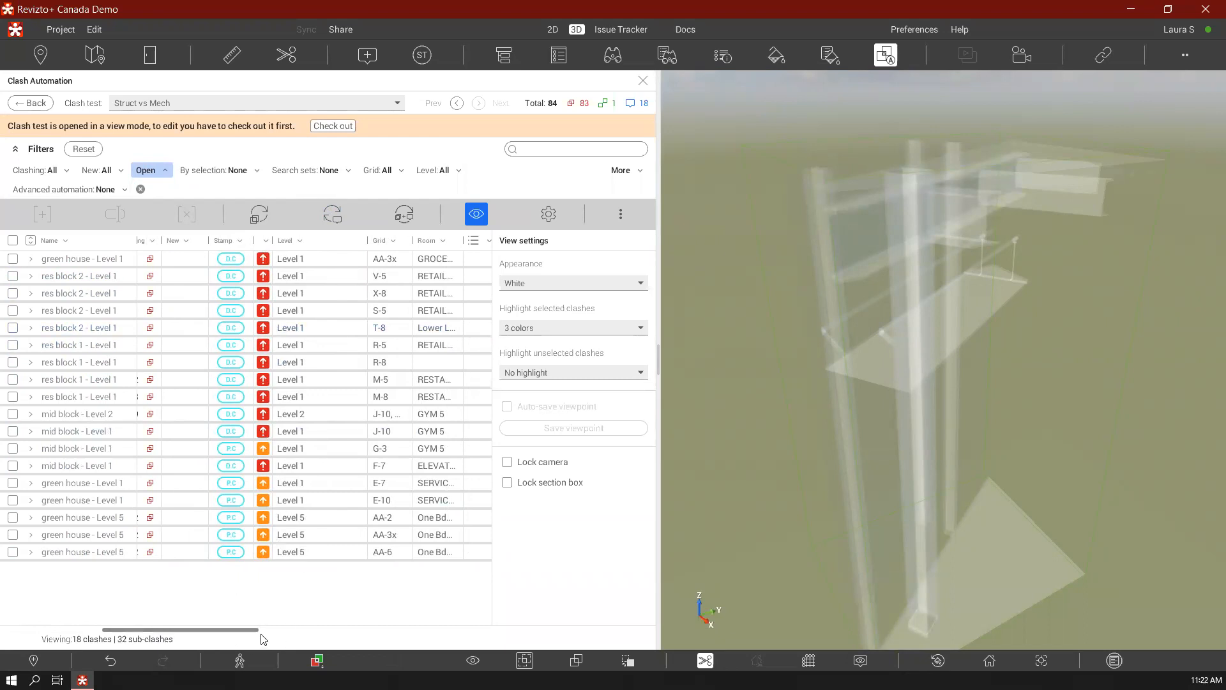
{"action": "left_click_drag", "start_coordinate": [254, 633], "coordinate": [75, 630]}
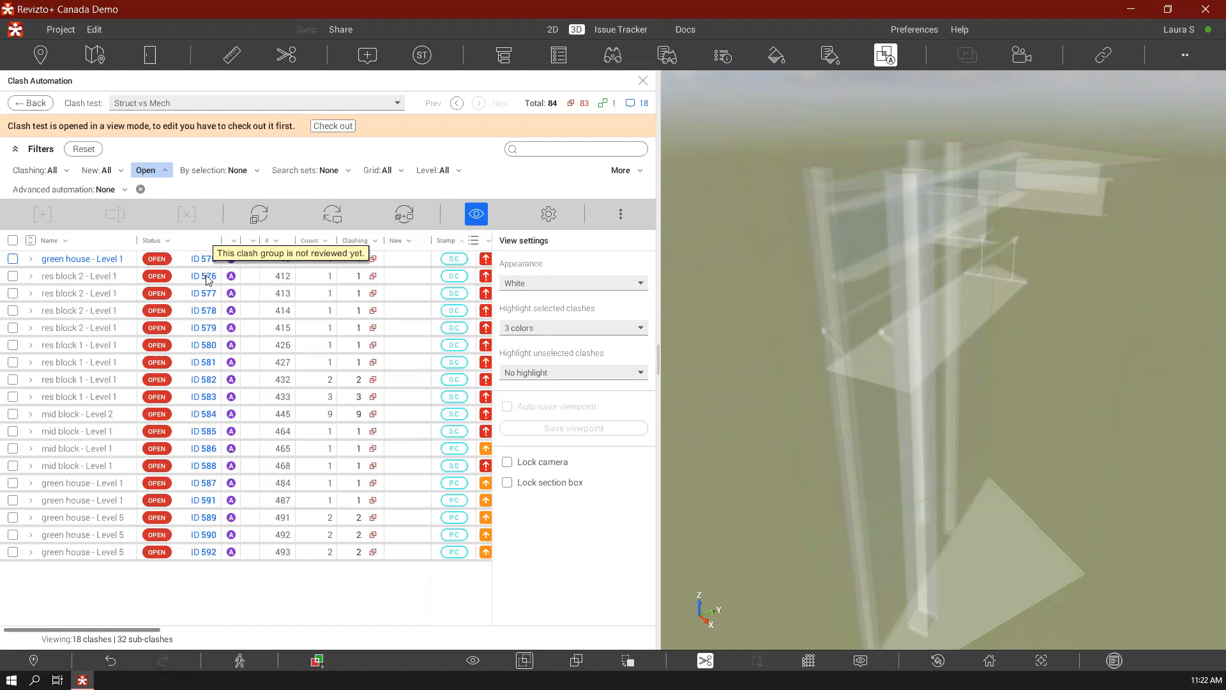
Open issue 584 of the mid block - Level 2 clash group and draw an ellipse around the clashing duct and joists in its markup
{"action": "left_click", "coordinate": [210, 414]}
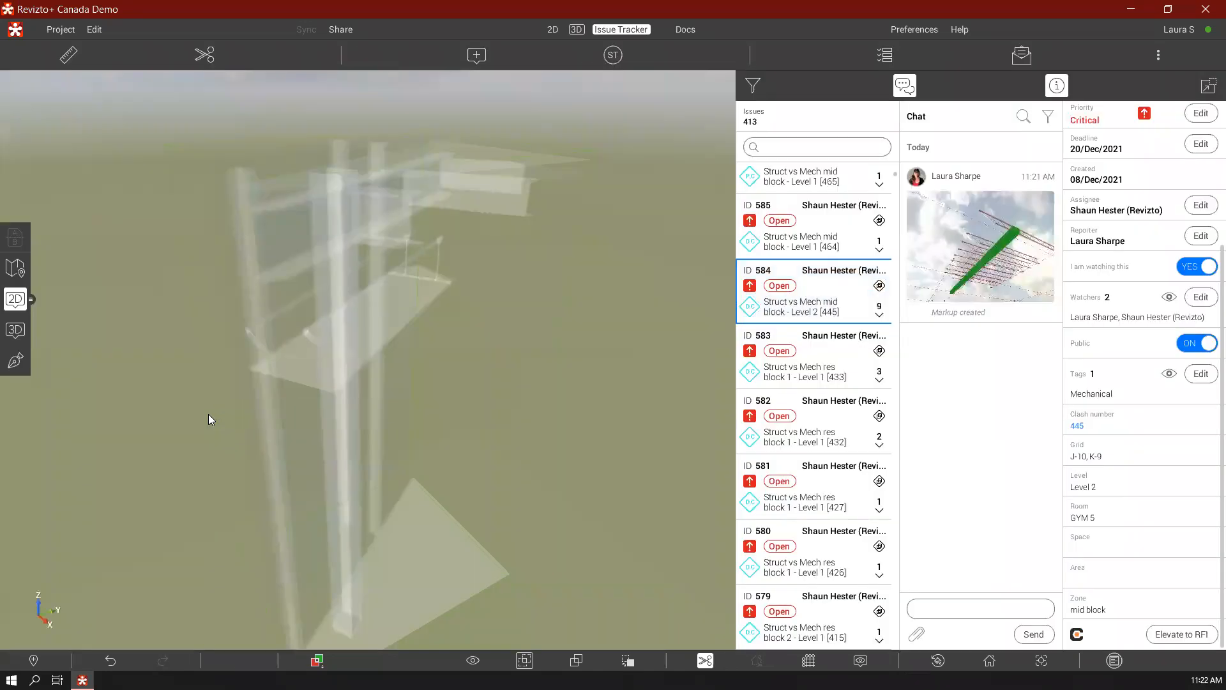
{"action": "left_click", "coordinate": [15, 361]}
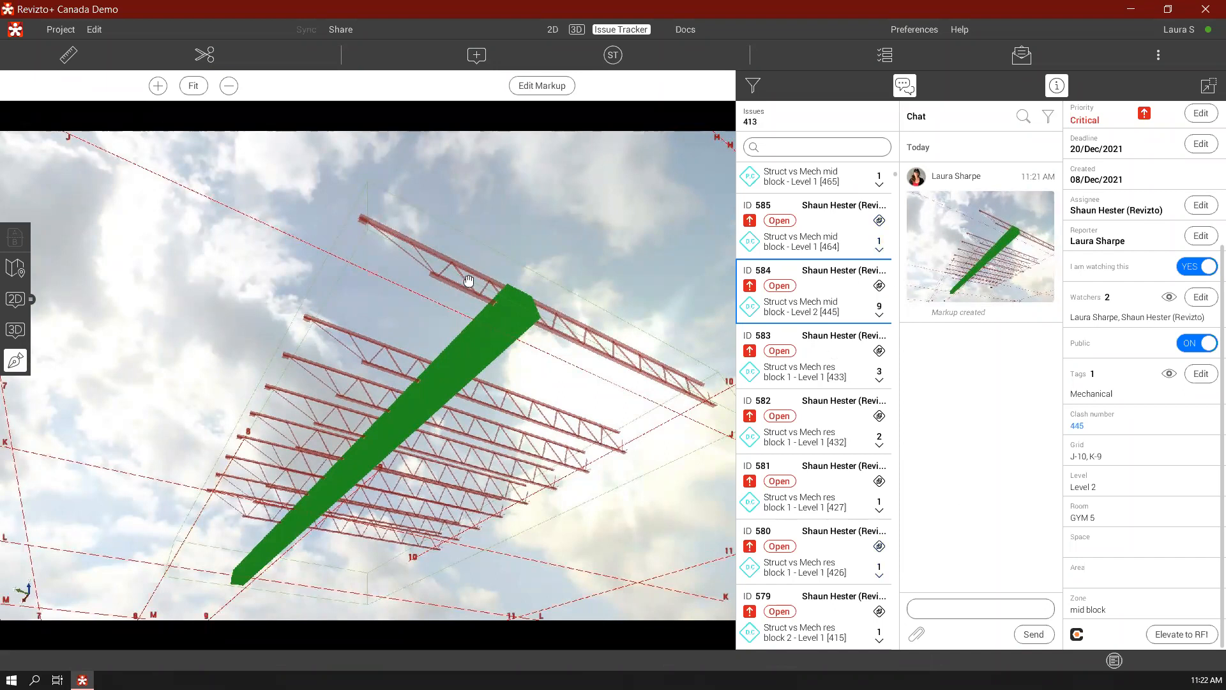
{"action": "left_click", "coordinate": [543, 86]}
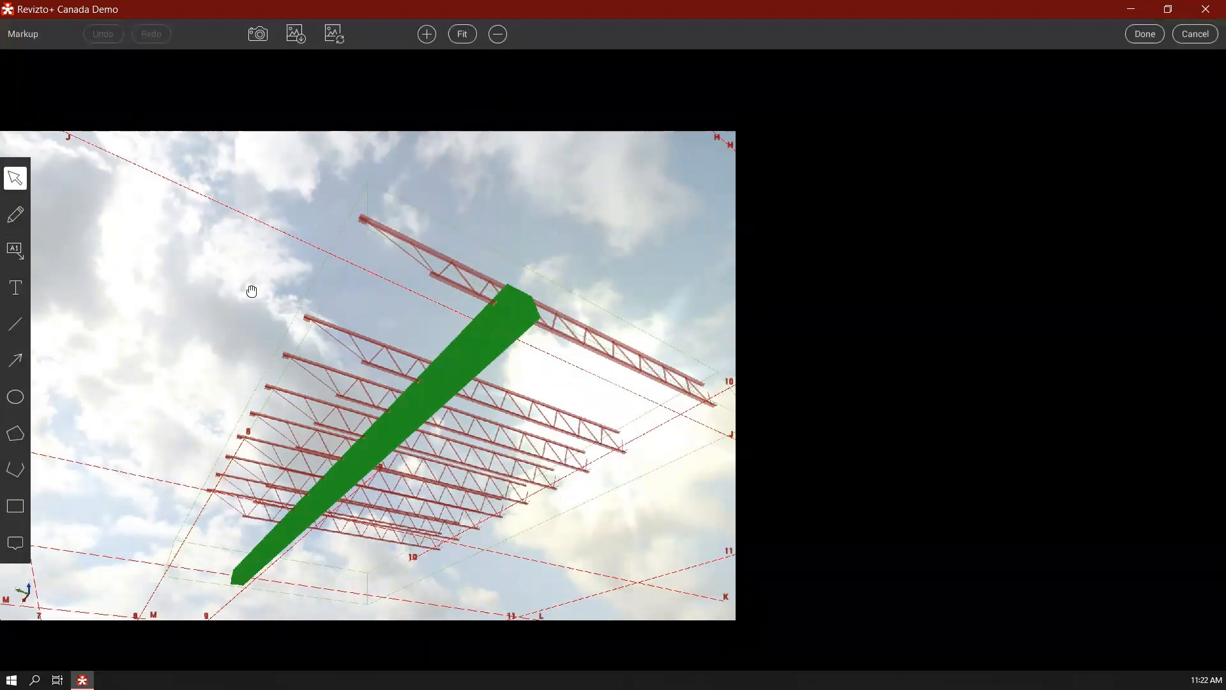
{"action": "left_click", "coordinate": [17, 434]}
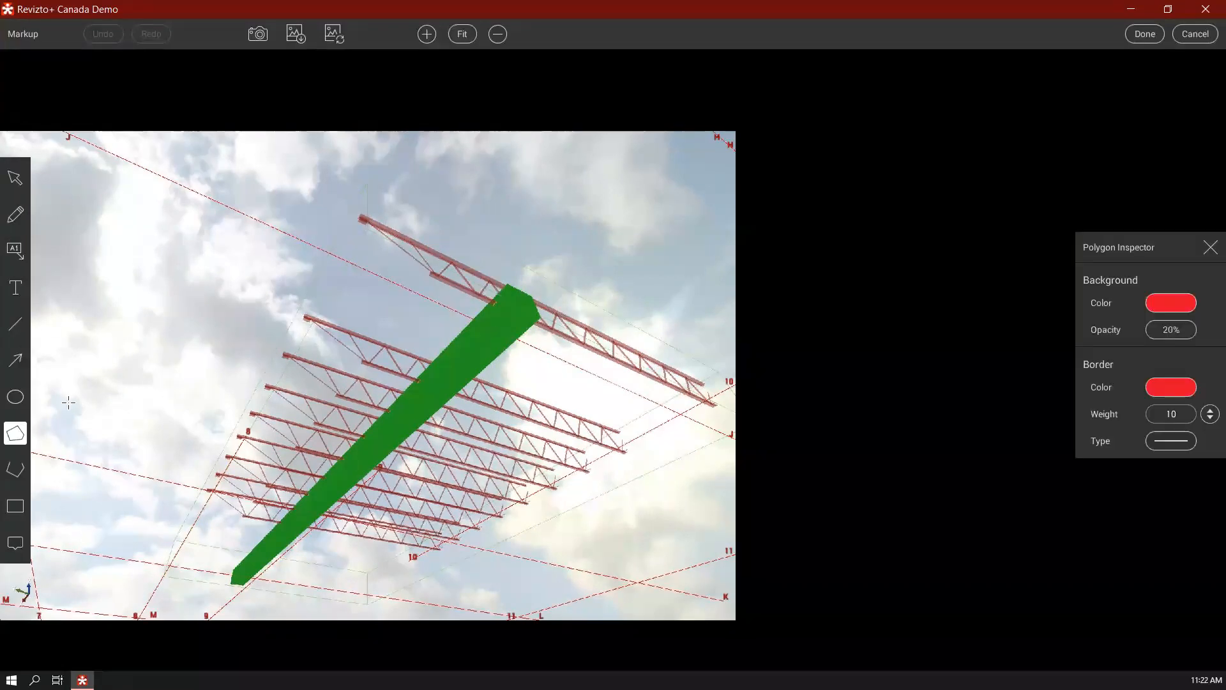
{"action": "left_click", "coordinate": [15, 397]}
{"action": "left_click_drag", "start_coordinate": [251, 212], "coordinate": [655, 479]}
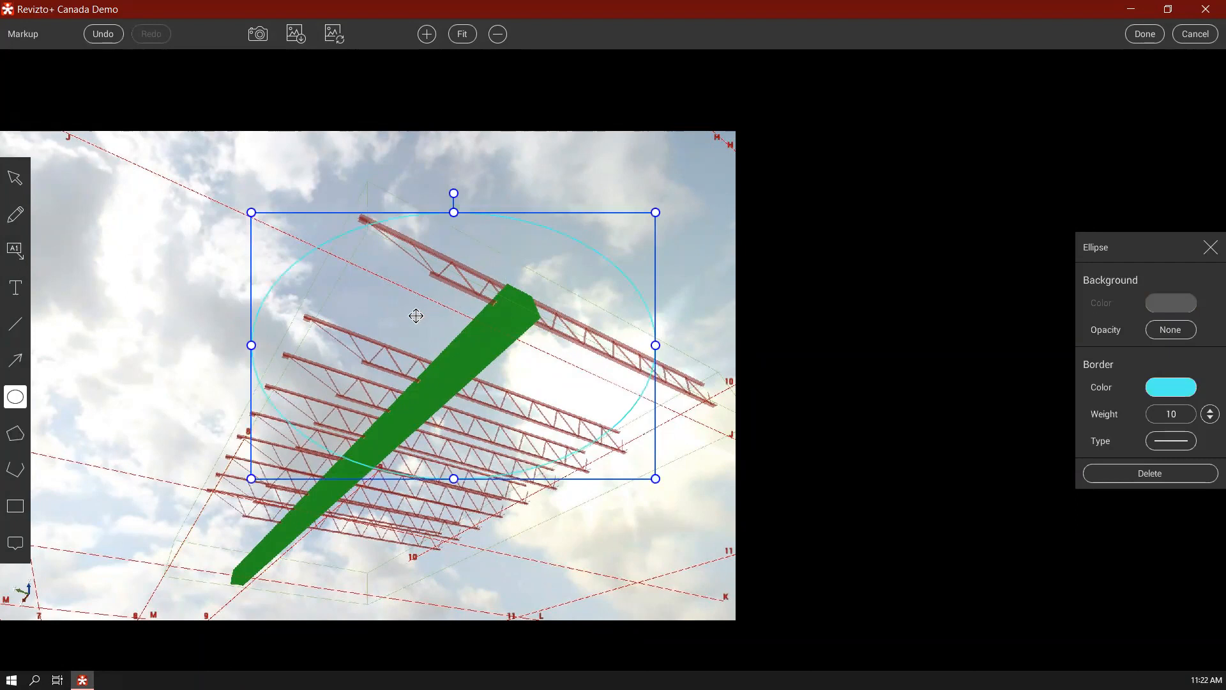
Add a callout reading "test" with its arrow pointing inside the ellipse, and save the markup
{"action": "left_click", "coordinate": [15, 251]}
{"action": "left_click_drag", "start_coordinate": [391, 316], "coordinate": [232, 241]}
{"action": "type", "text": "test"}
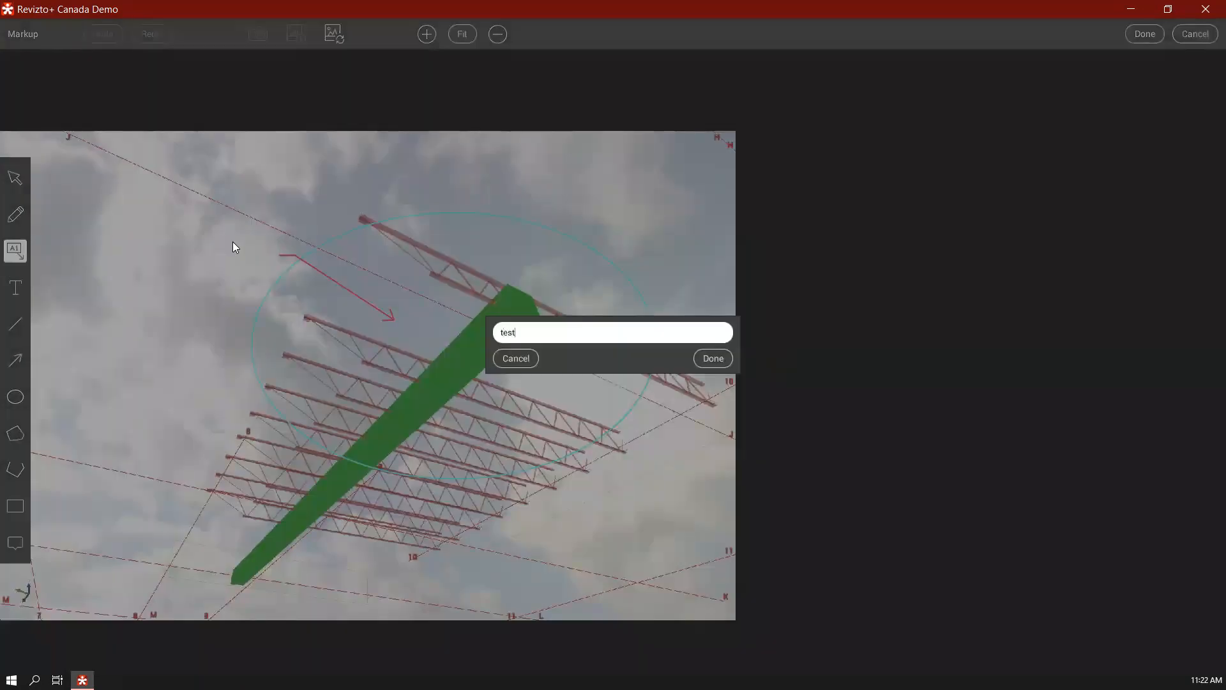
{"action": "key", "text": "Return"}
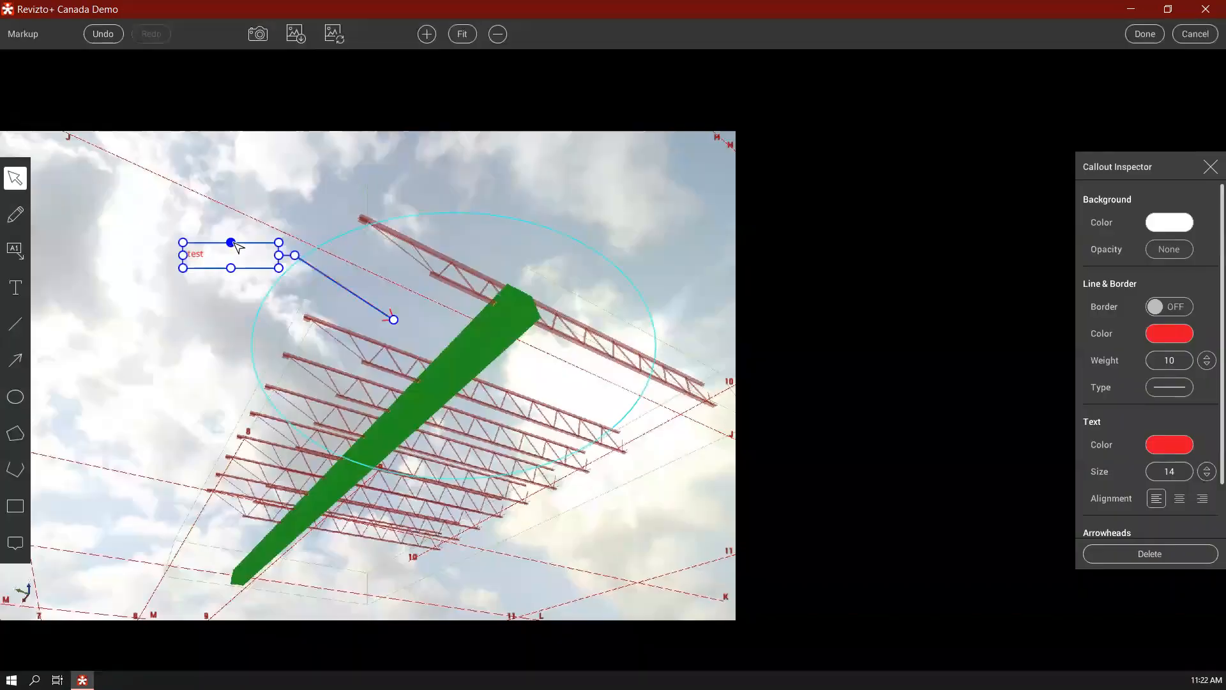
{"action": "left_click", "coordinate": [1142, 35]}
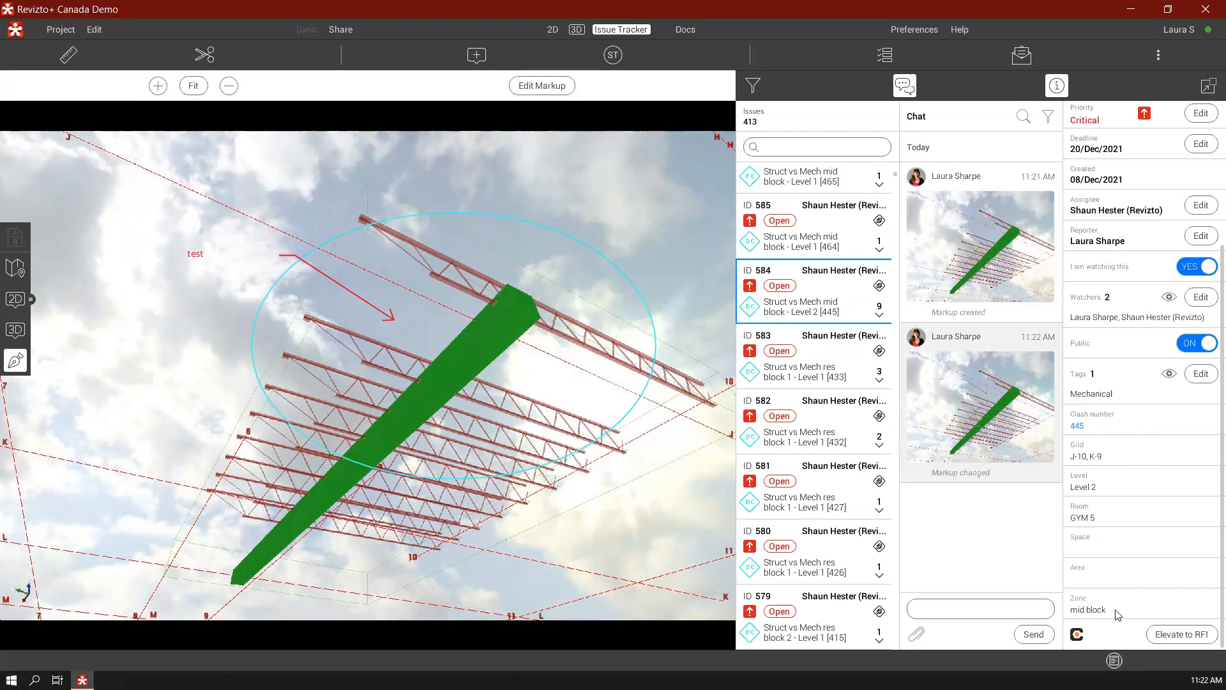
Look through issue 584's properties and examine its joist versus rectangular duct sub-clashes from 242 to 250 in 3D
{"action": "scroll", "coordinate": [1114, 281], "scroll_direction": "up", "scroll_amount": 3}
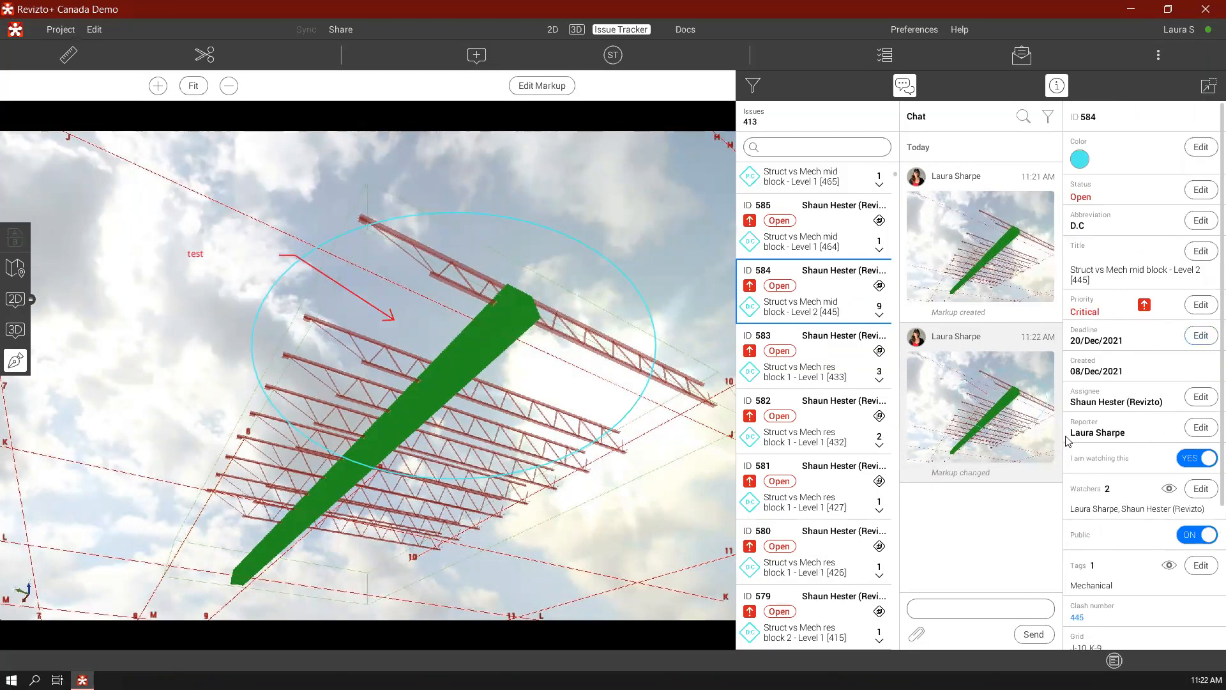
{"action": "scroll", "coordinate": [1085, 447], "scroll_direction": "down", "scroll_amount": 3}
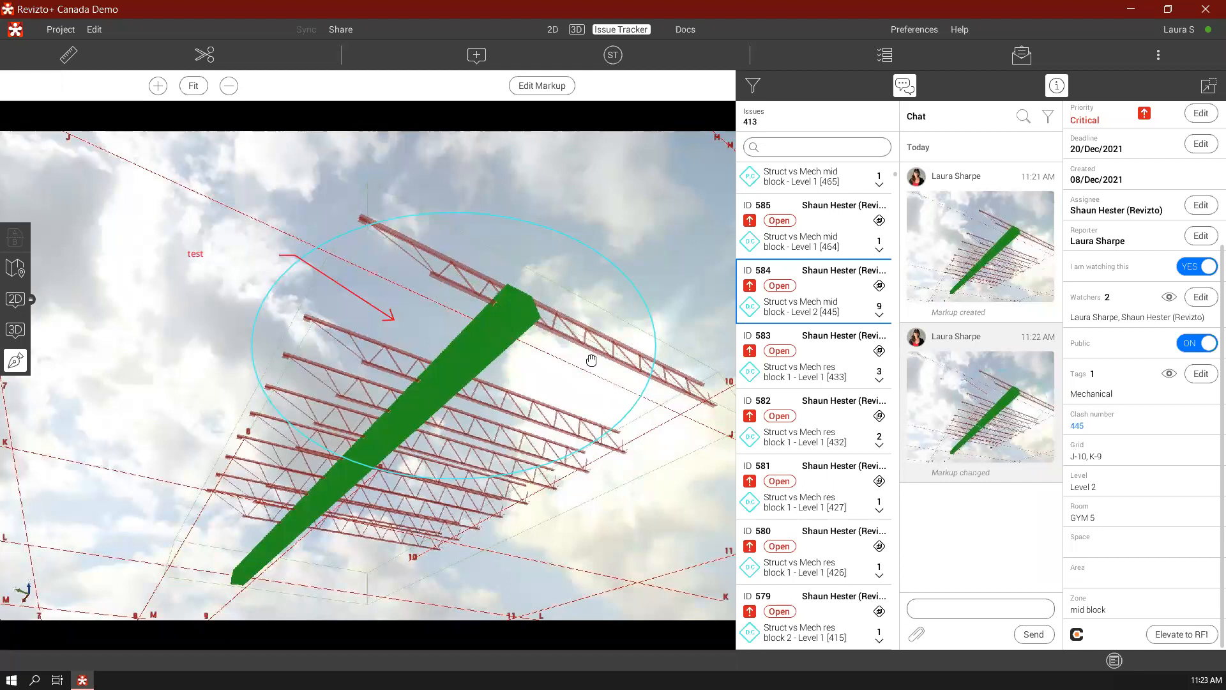
{"action": "left_click", "coordinate": [879, 313]}
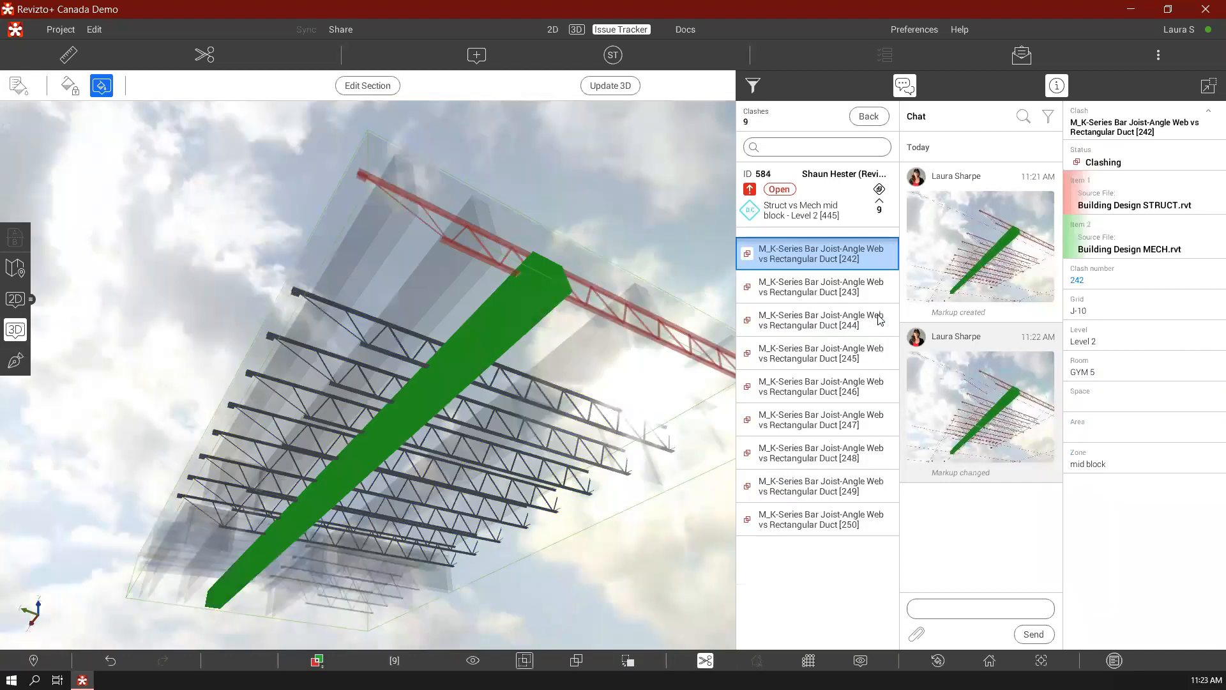
{"action": "left_click", "coordinate": [831, 292]}
{"action": "left_click", "coordinate": [828, 329]}
{"action": "left_click", "coordinate": [823, 364]}
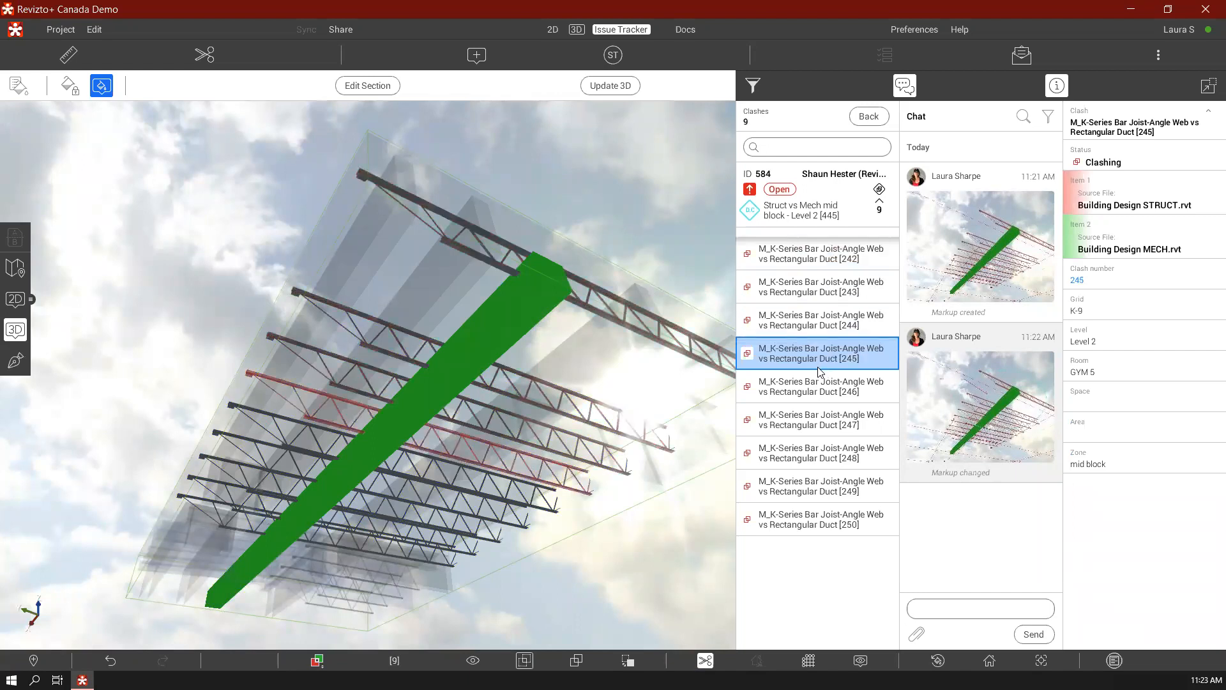
{"action": "left_click", "coordinate": [813, 396]}
{"action": "left_click", "coordinate": [811, 428]}
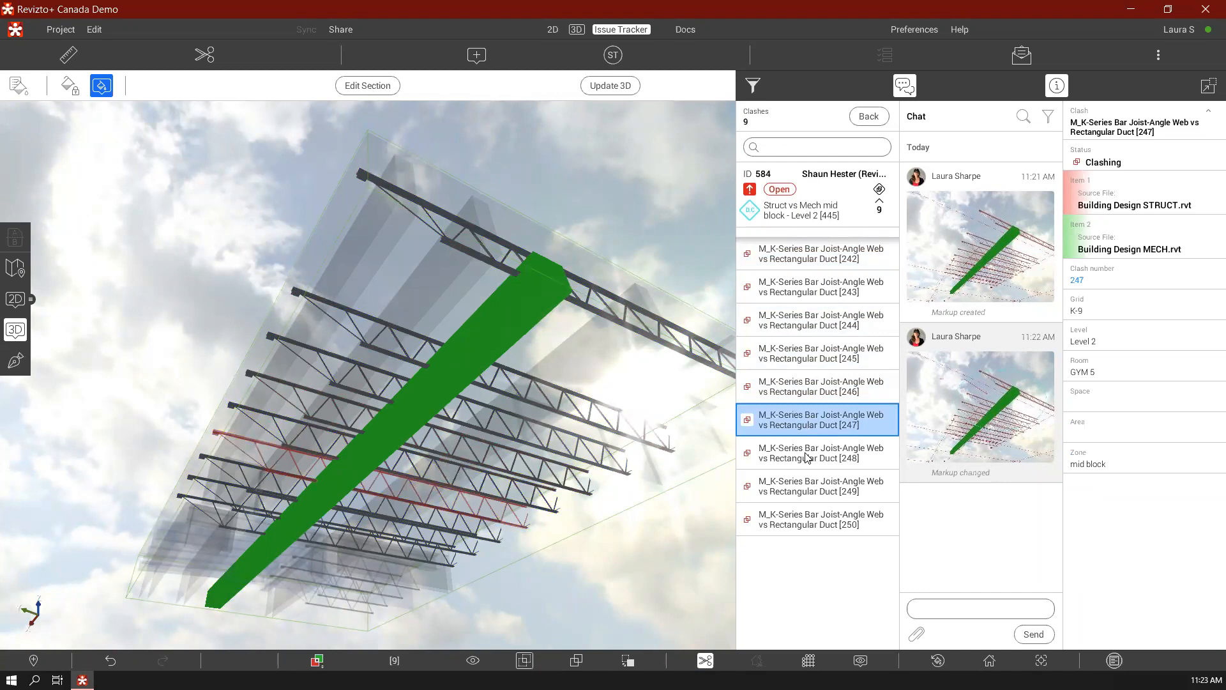
{"action": "left_click", "coordinate": [807, 456]}
{"action": "left_click", "coordinate": [817, 493]}
{"action": "left_click", "coordinate": [823, 523]}
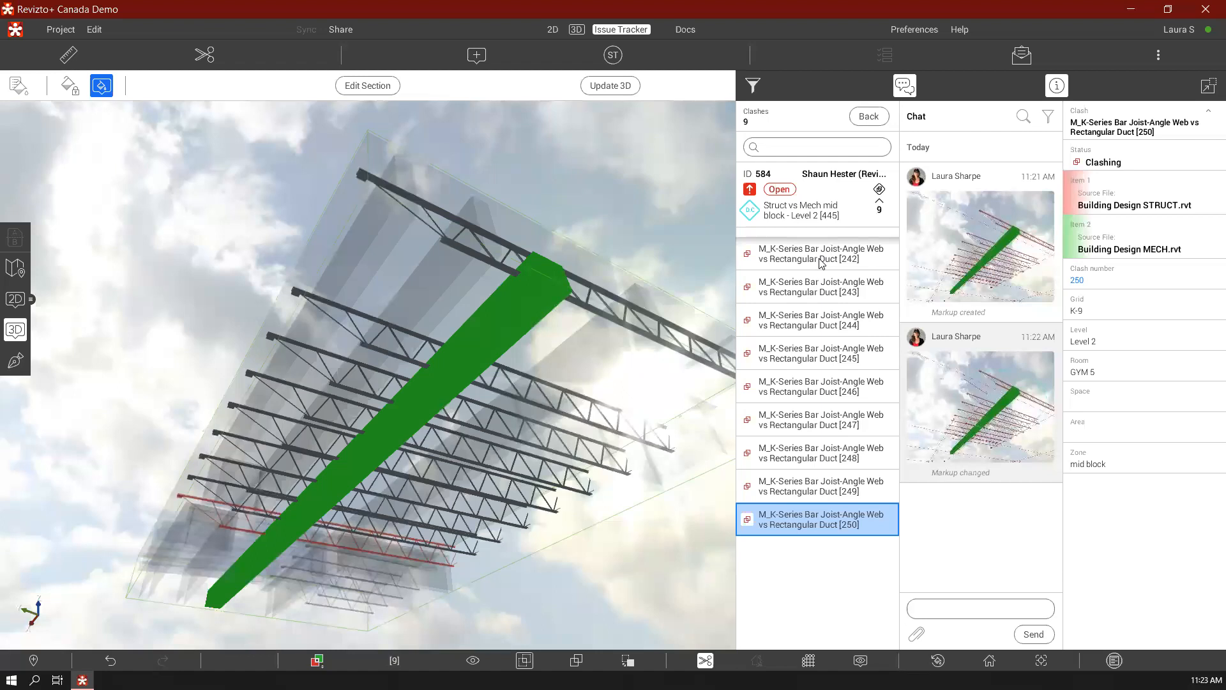
Go back from the sub-clashes to issue 584, return to the 3D clash list and reset the Open status filter
{"action": "left_click", "coordinate": [813, 214]}
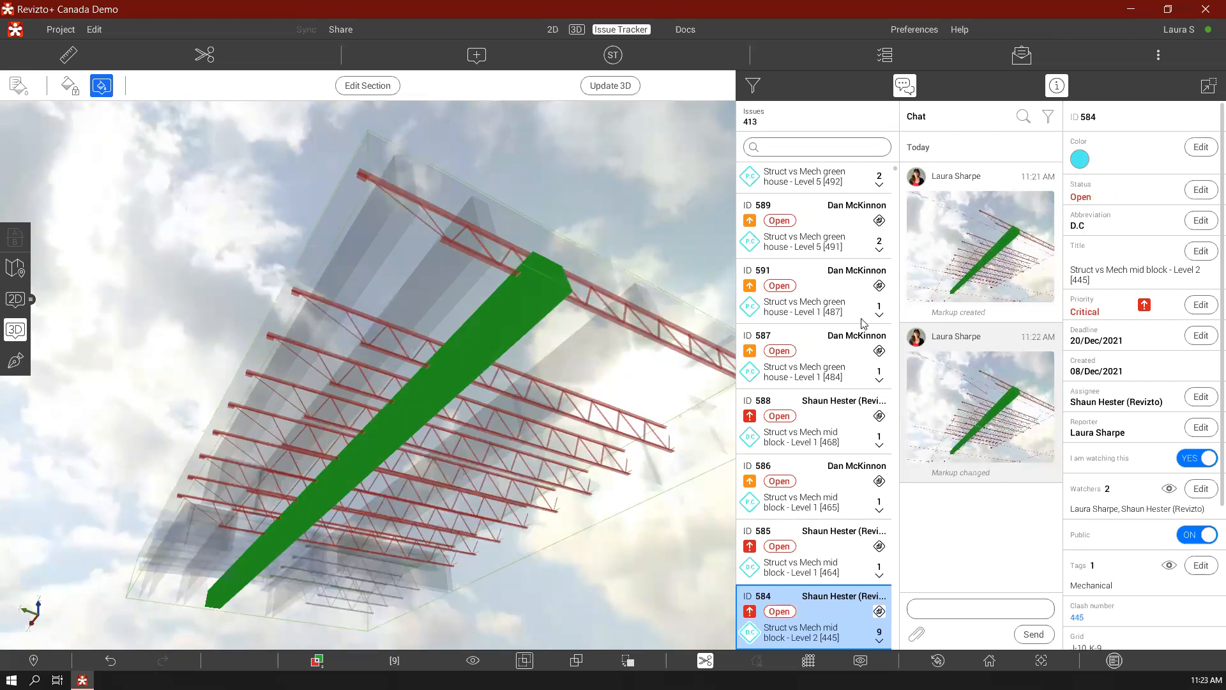
{"action": "left_click", "coordinate": [576, 30]}
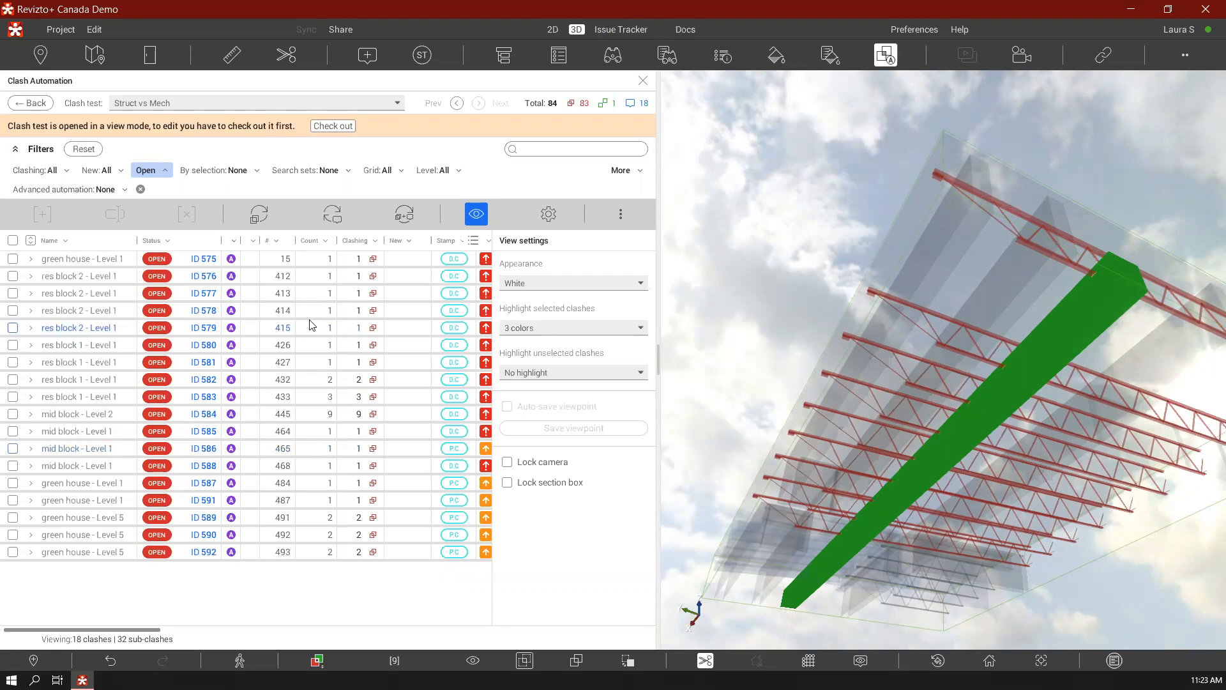
{"action": "left_click", "coordinate": [86, 151]}
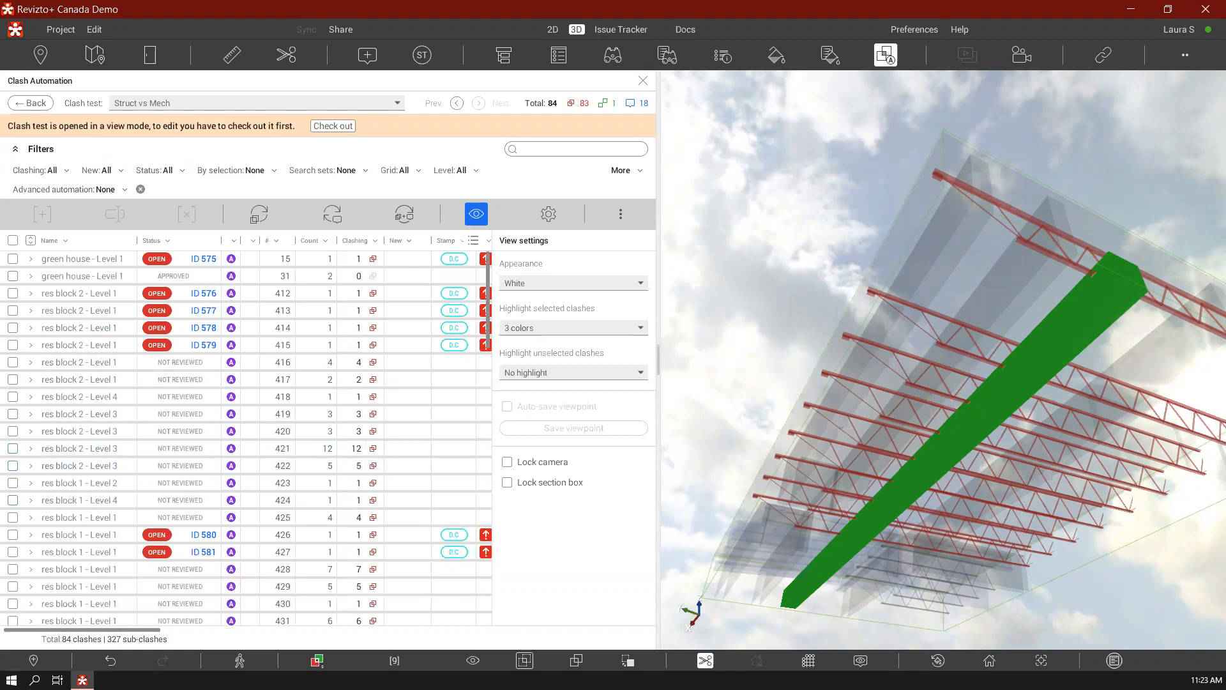
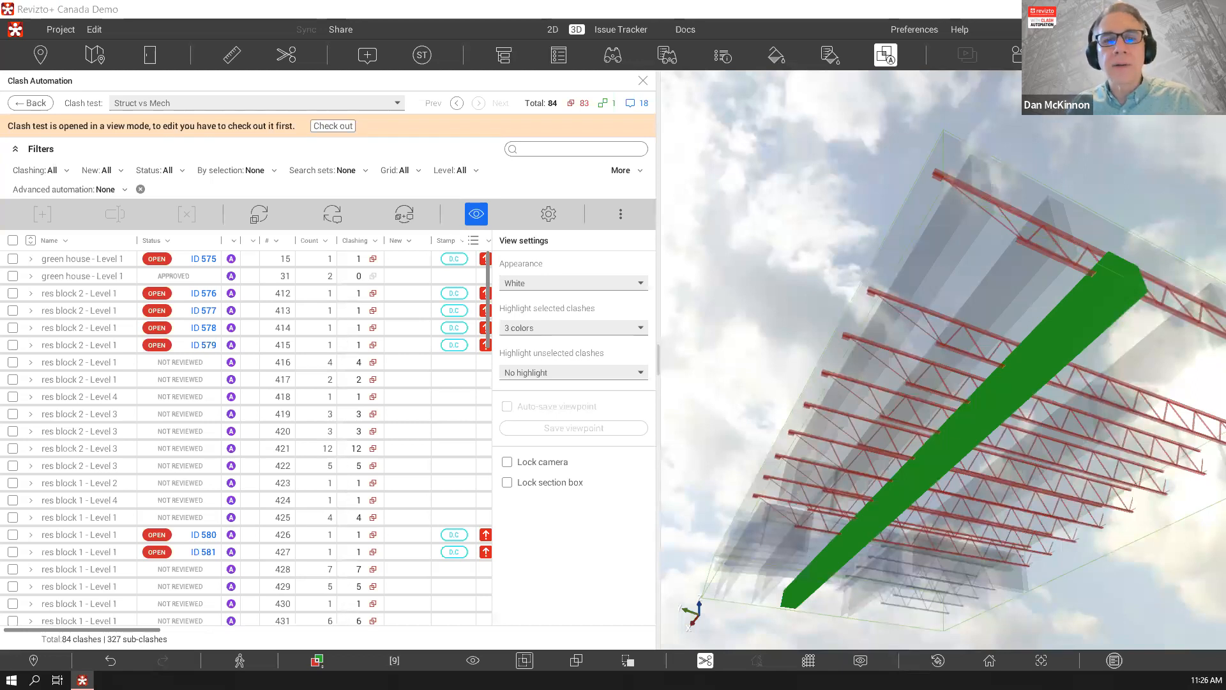
Check out the Struct vs Mech clash test for editing, look for "pip" in the search sets filter, and clear the search
{"action": "left_click", "coordinate": [740, 8]}
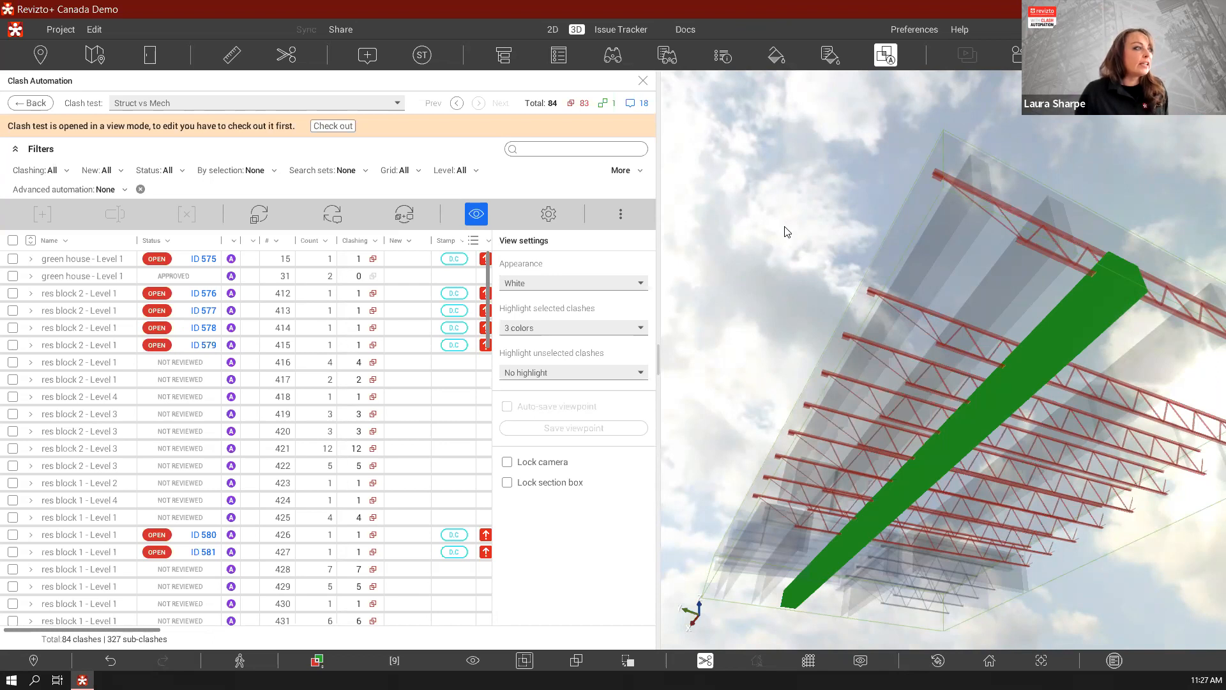
{"action": "left_click", "coordinate": [344, 127]}
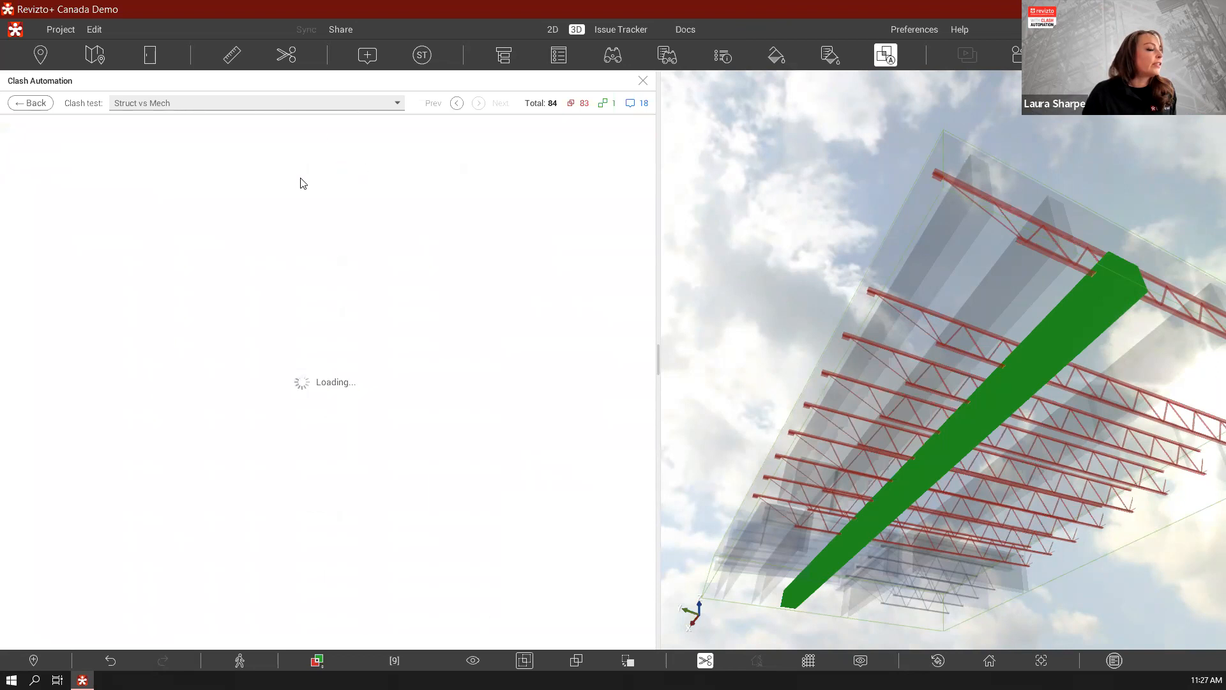
{"action": "left_click", "coordinate": [353, 171]}
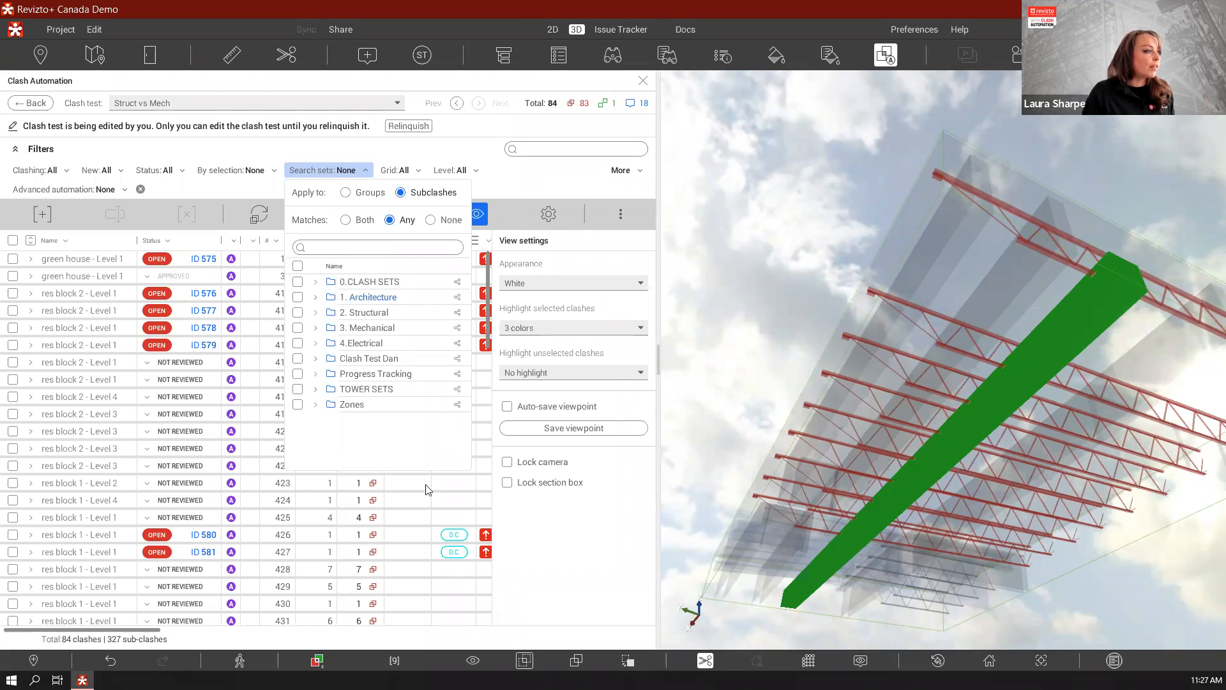
{"action": "type", "text": "pip"}
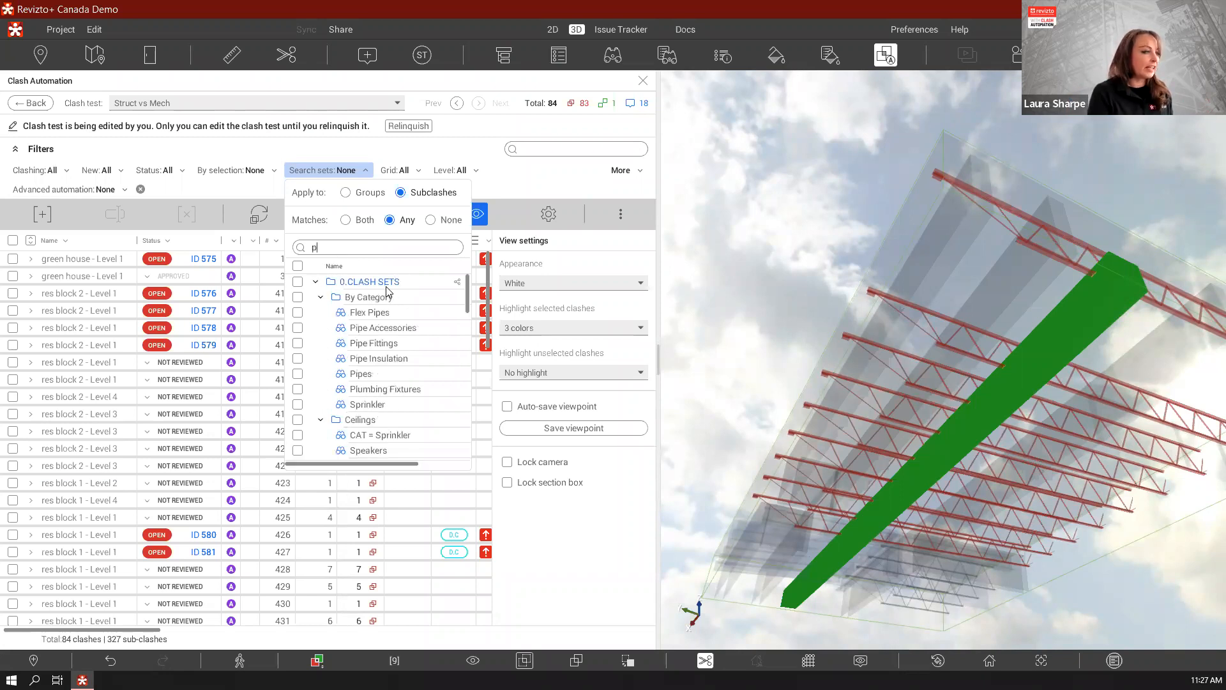
{"action": "key", "text": "BackSpace"}
{"action": "key", "text": "BackSpace"}
{"action": "key", "text": "BackSpace"}
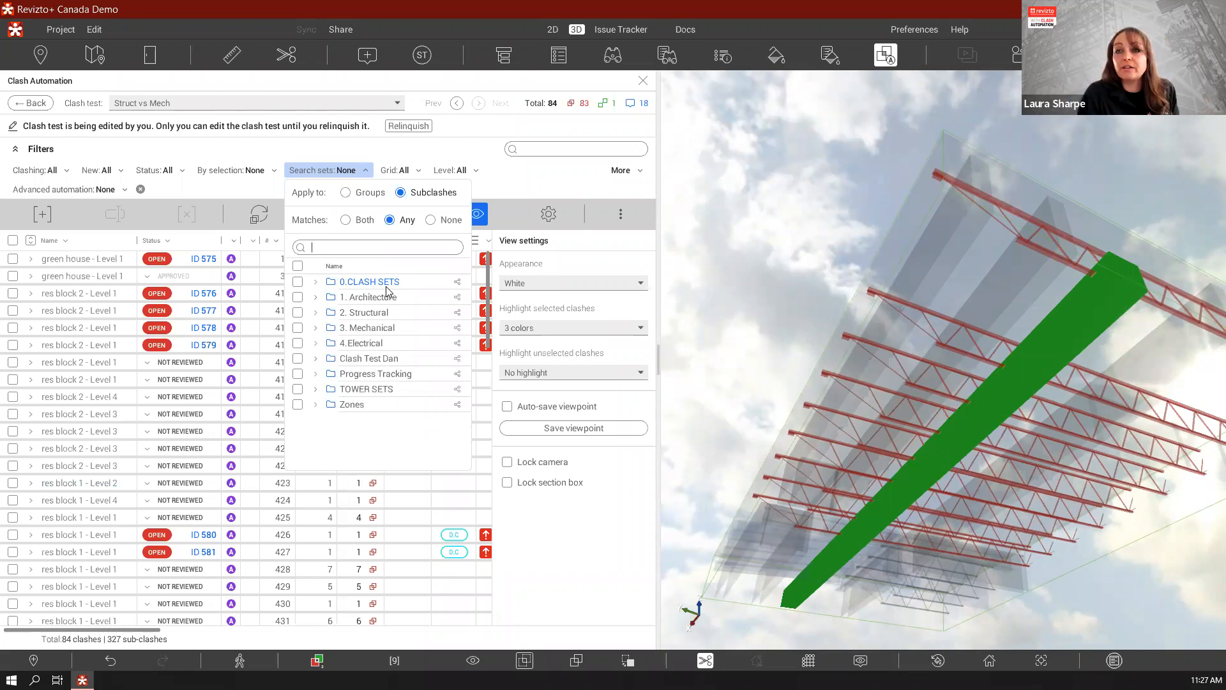
Open the clash test's grouping settings and start adding a Property condition grouping
{"action": "left_click", "coordinate": [549, 212]}
{"action": "left_click", "coordinate": [549, 217]}
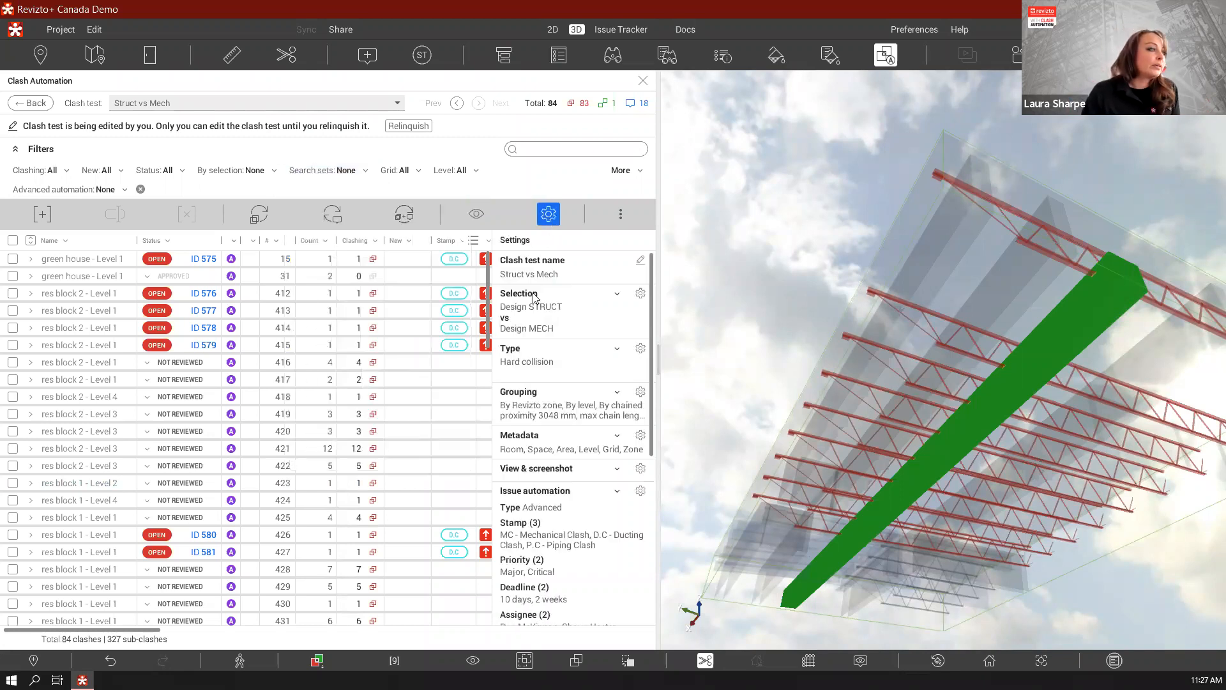
{"action": "left_click", "coordinate": [640, 392]}
{"action": "left_click", "coordinate": [512, 223]}
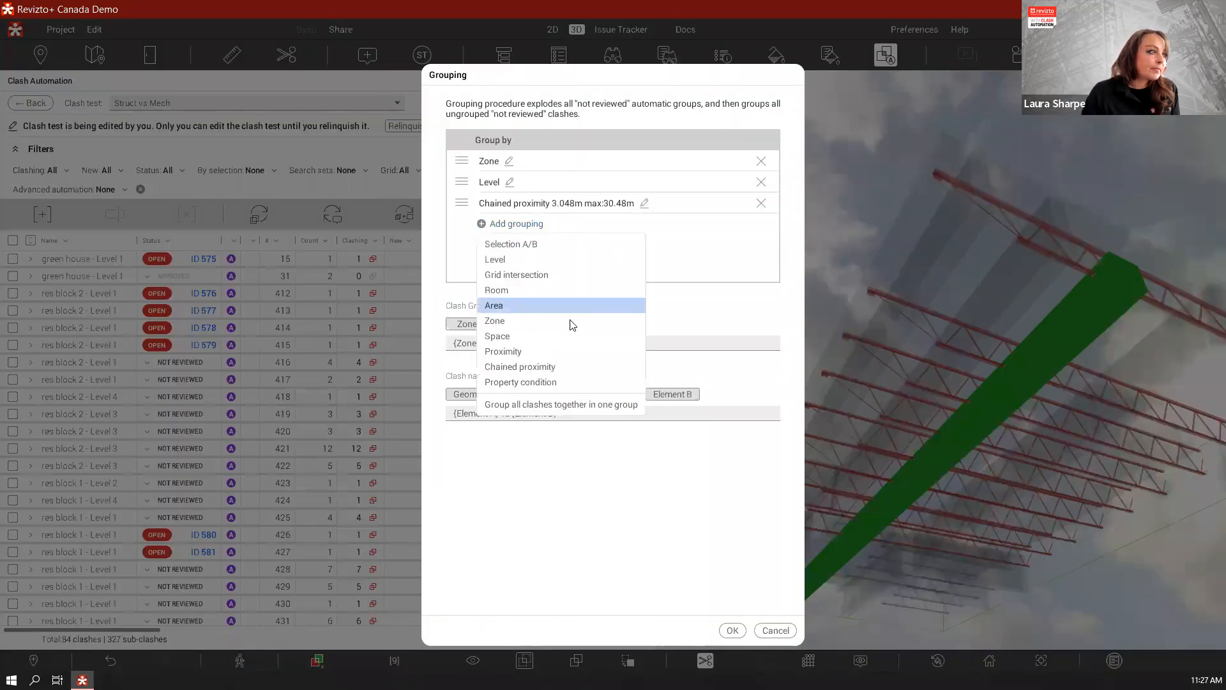
{"action": "left_click", "coordinate": [546, 385]}
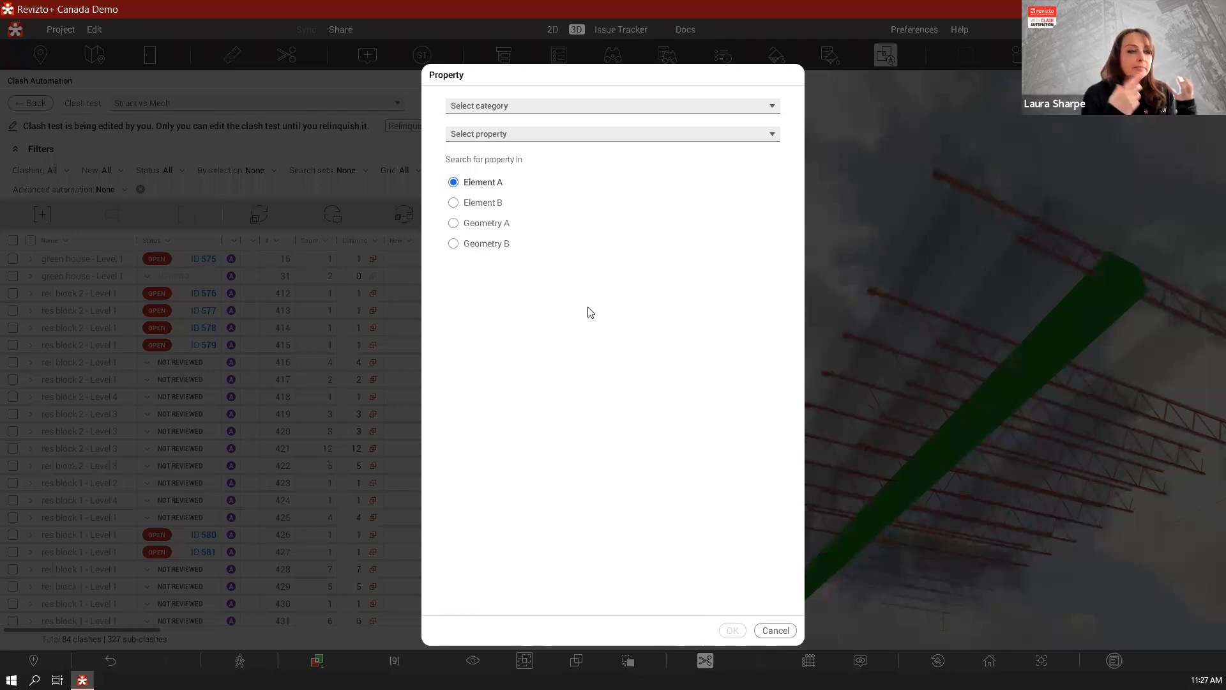
Look for a "size" property on Element B for the grouping condition, and cancel both the condition and the grouping settings
{"action": "left_click", "coordinate": [743, 134]}
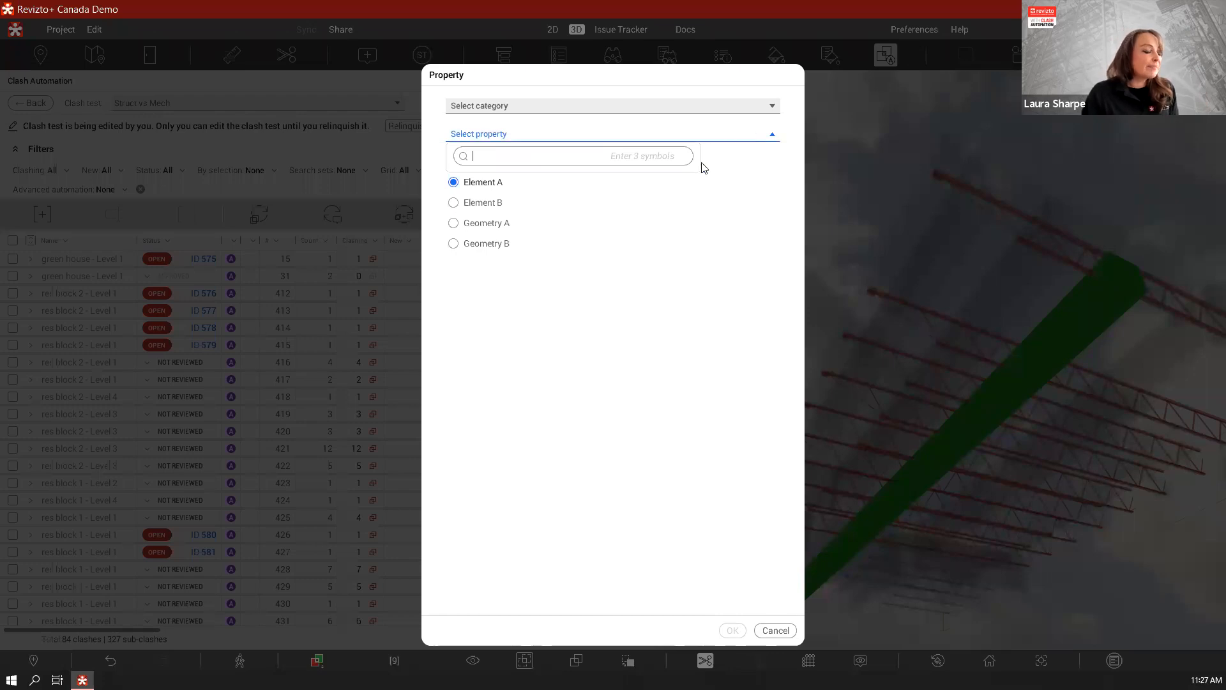
{"action": "left_click", "coordinate": [482, 203]}
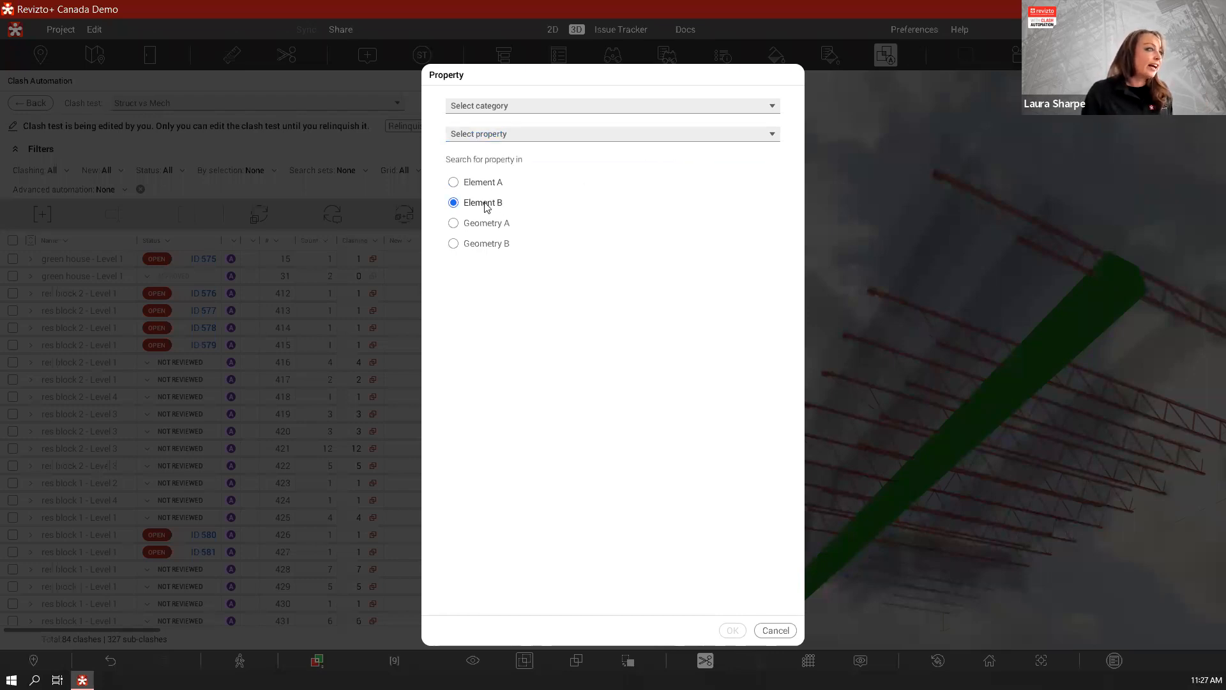
{"action": "left_click", "coordinate": [566, 135]}
{"action": "type", "text": "size"}
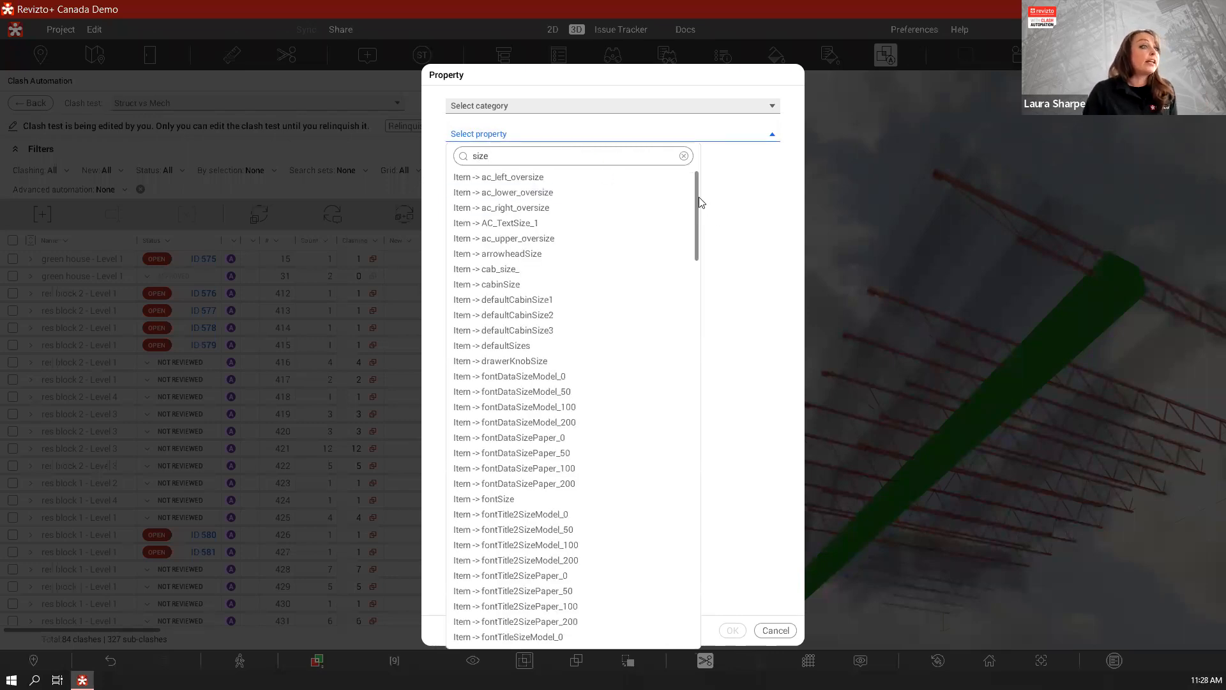
{"action": "left_click_drag", "start_coordinate": [697, 216], "coordinate": [699, 590]}
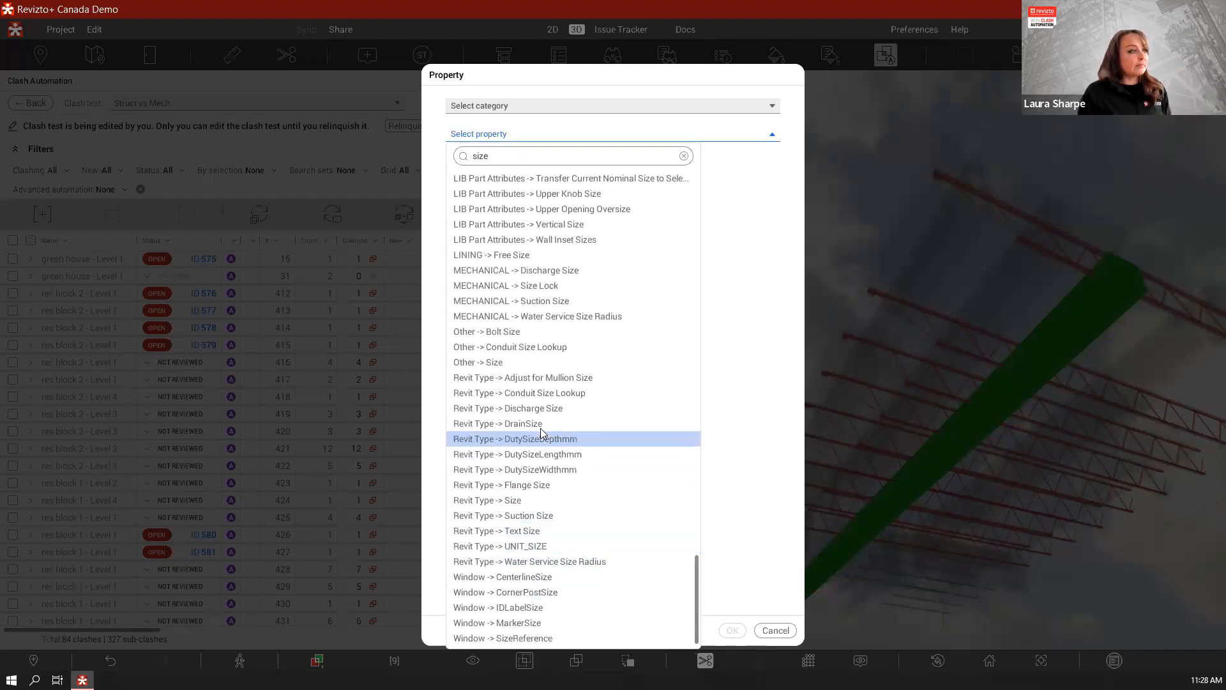
{"action": "scroll", "coordinate": [543, 434], "scroll_direction": "up", "scroll_amount": 2}
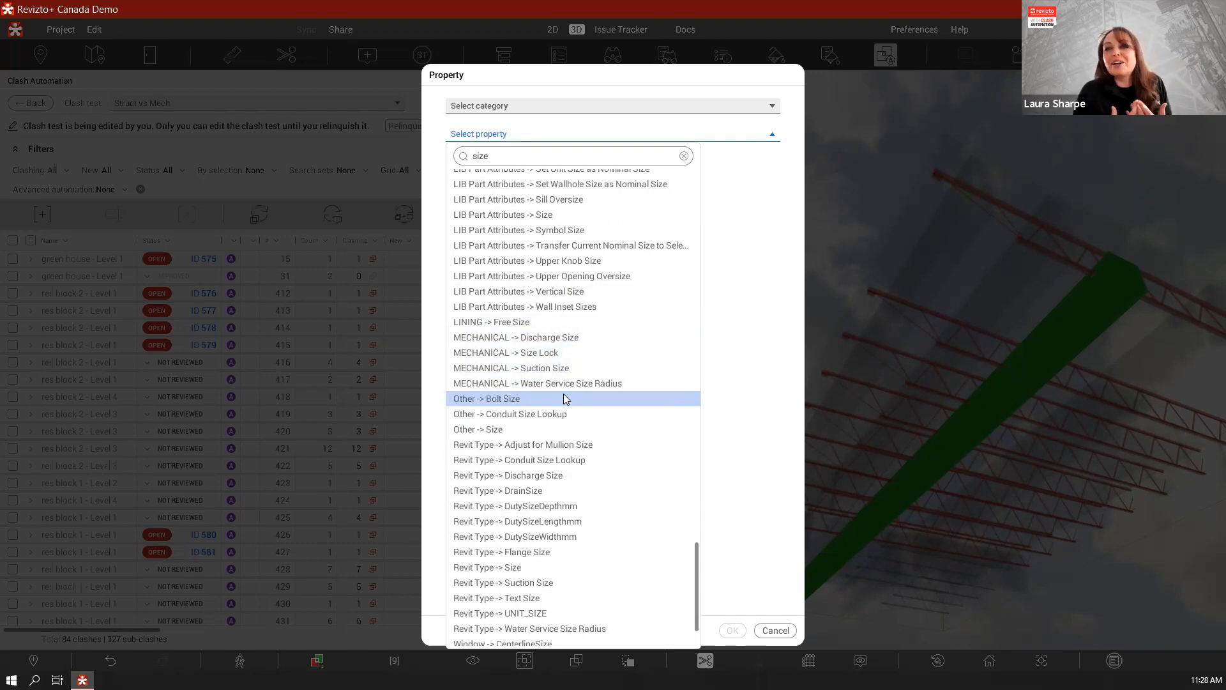
{"action": "left_click", "coordinate": [750, 359]}
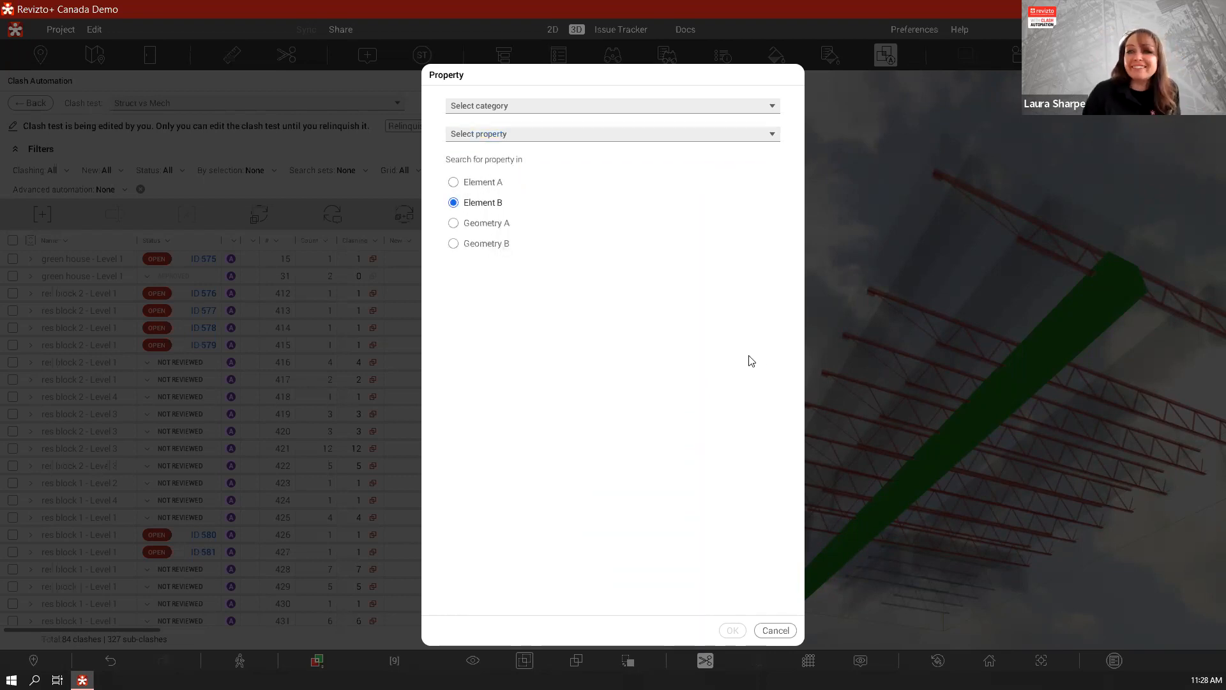
{"action": "left_click", "coordinate": [775, 631]}
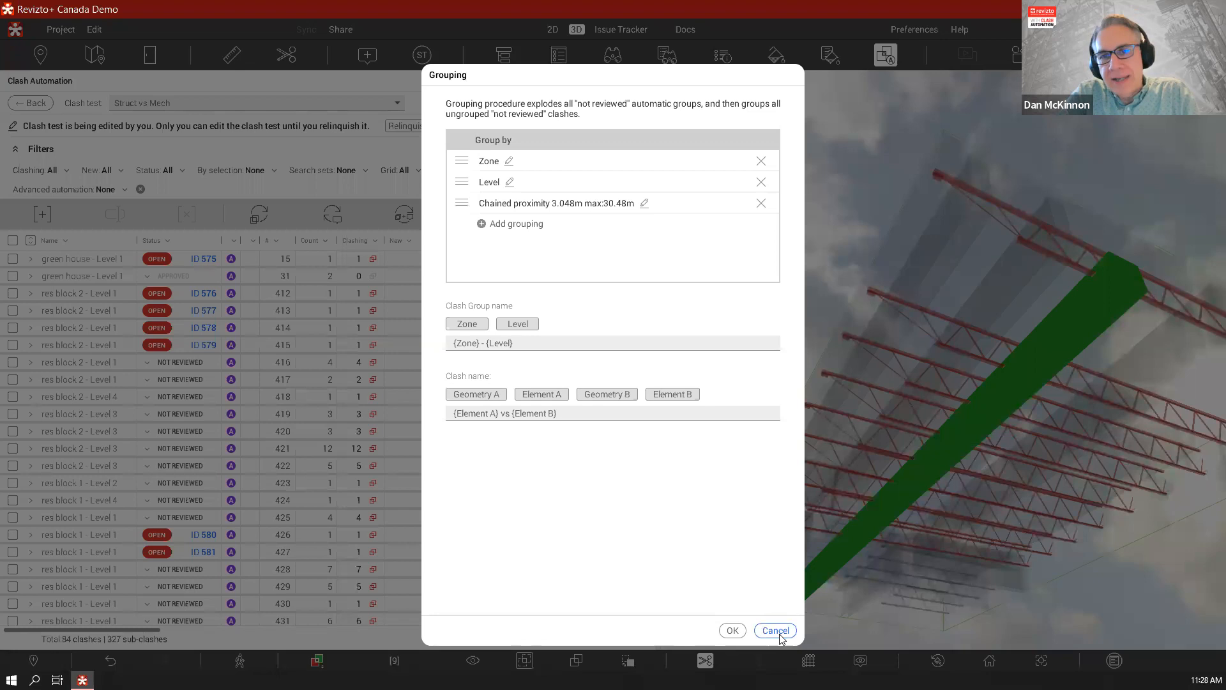
{"action": "left_click", "coordinate": [776, 631]}
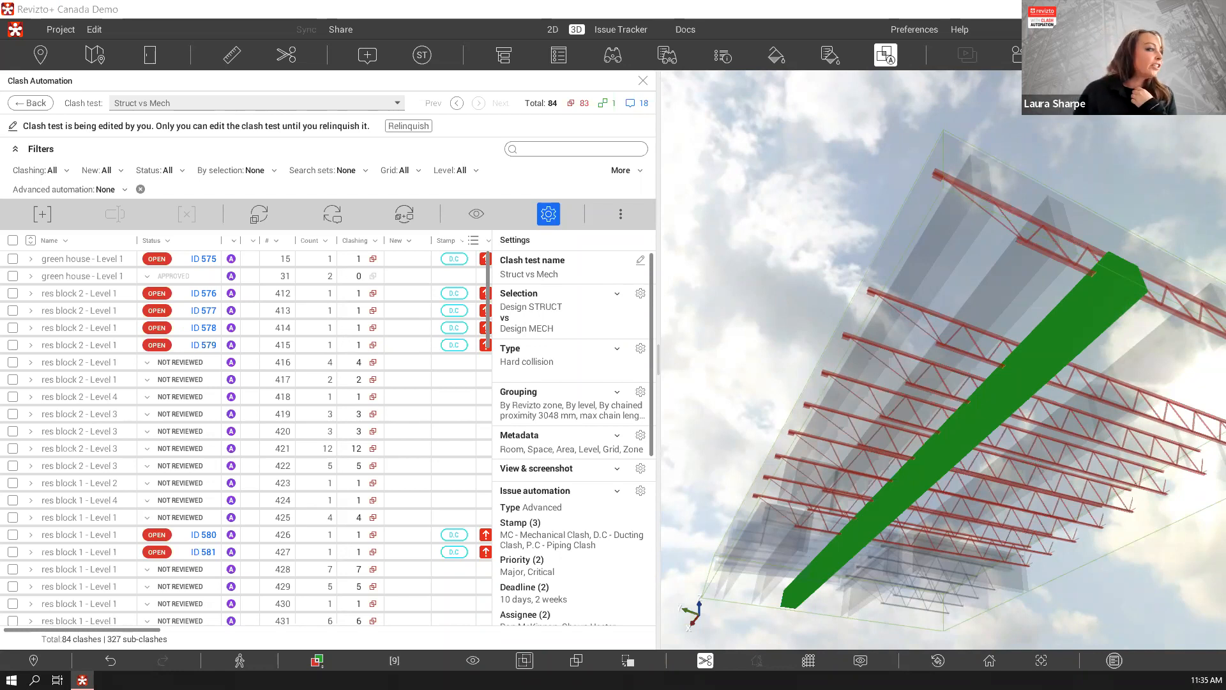
Check the actions available for res block 2 - Level 1 clash group 417, and examine it in 3D with the view settings shown
{"action": "right_click", "coordinate": [119, 381]}
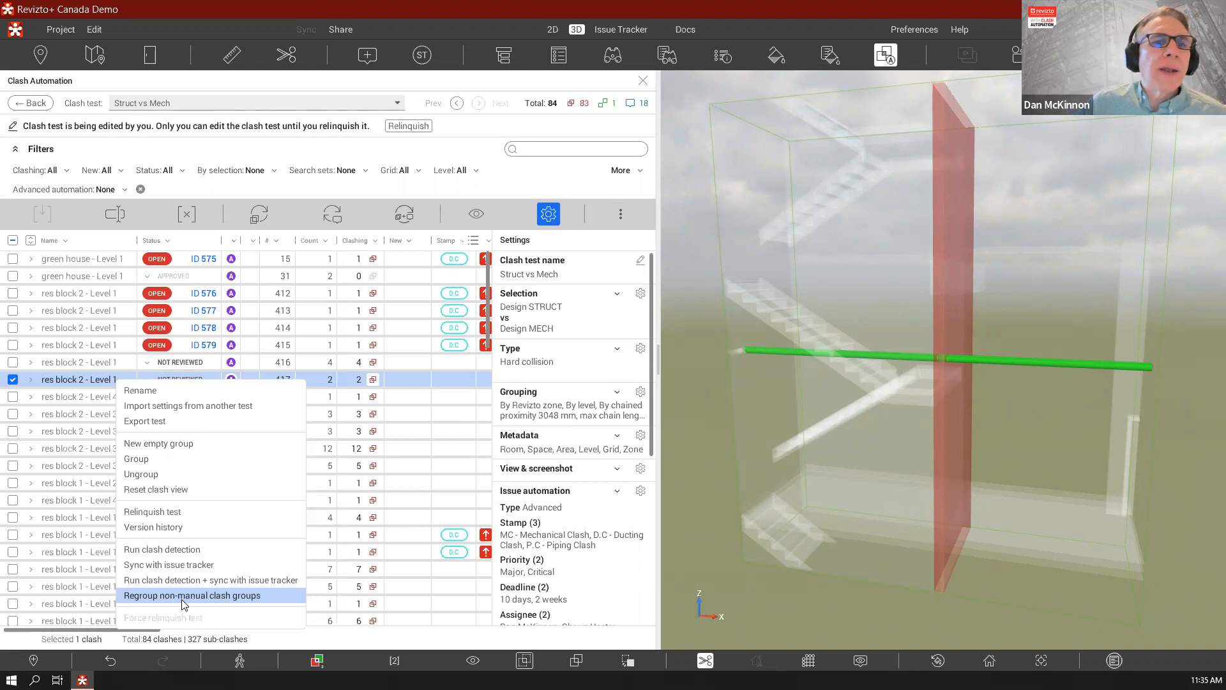
{"action": "left_click", "coordinate": [719, 597]}
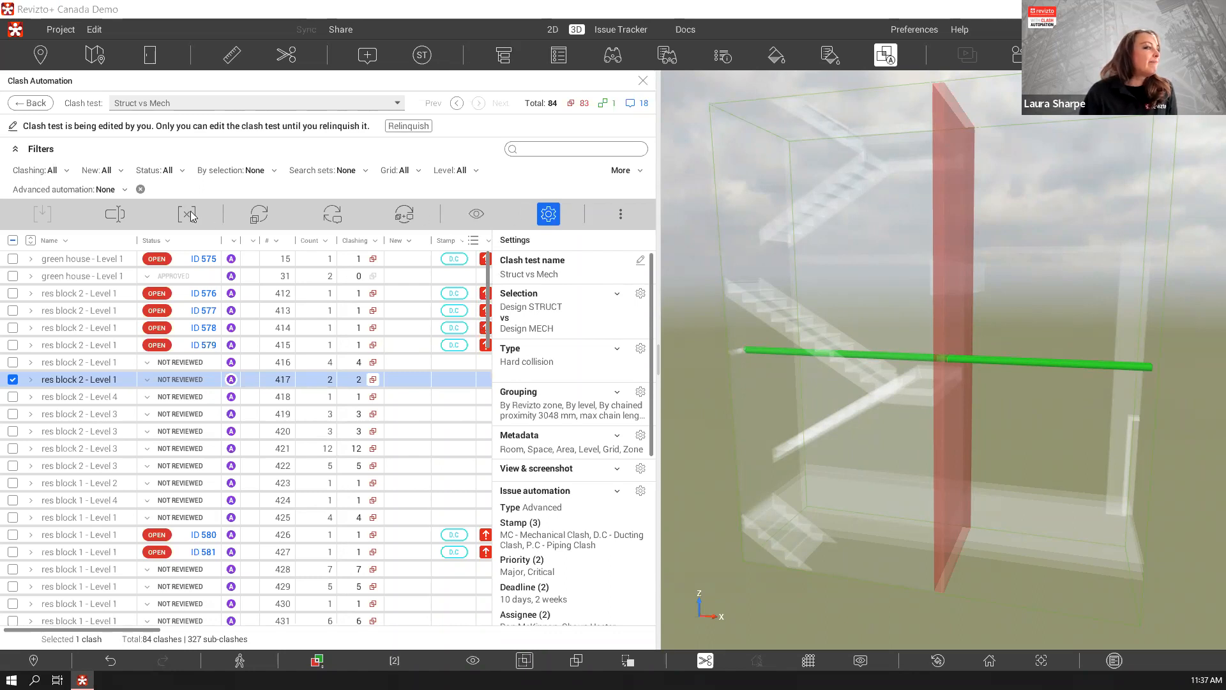
{"action": "left_click", "coordinate": [473, 216]}
{"action": "scroll", "coordinate": [865, 430], "scroll_direction": "down", "scroll_amount": 5}
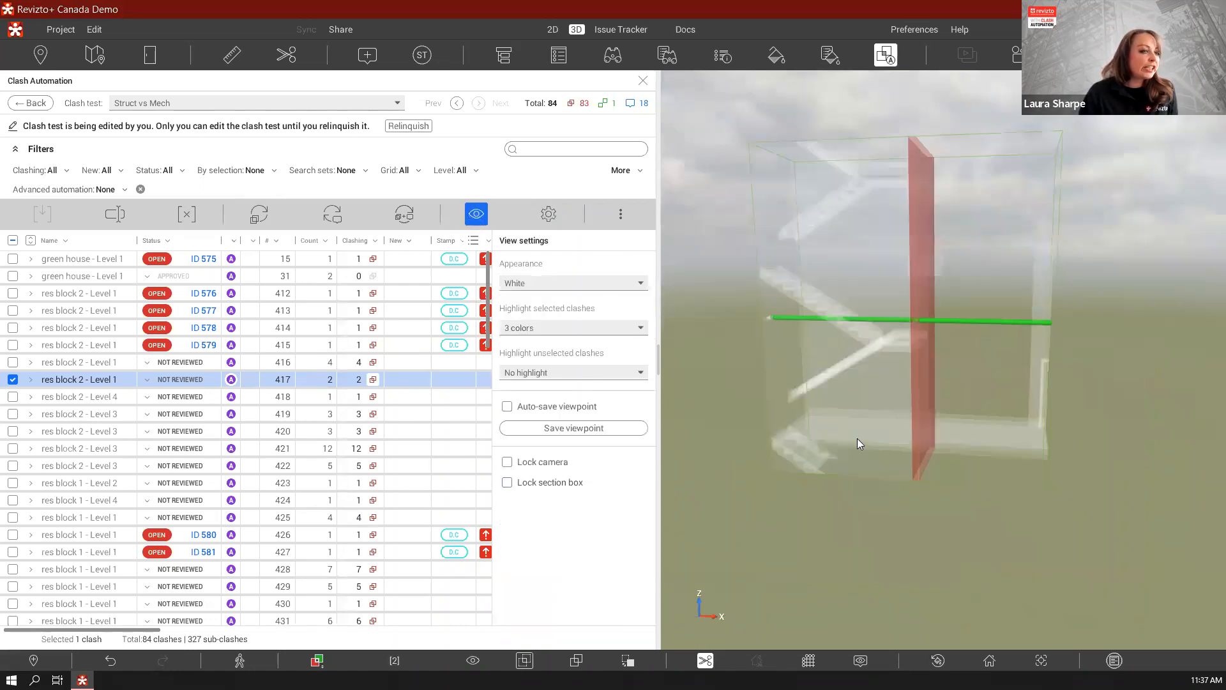
{"action": "left_click_drag", "start_coordinate": [857, 438], "coordinate": [830, 365]}
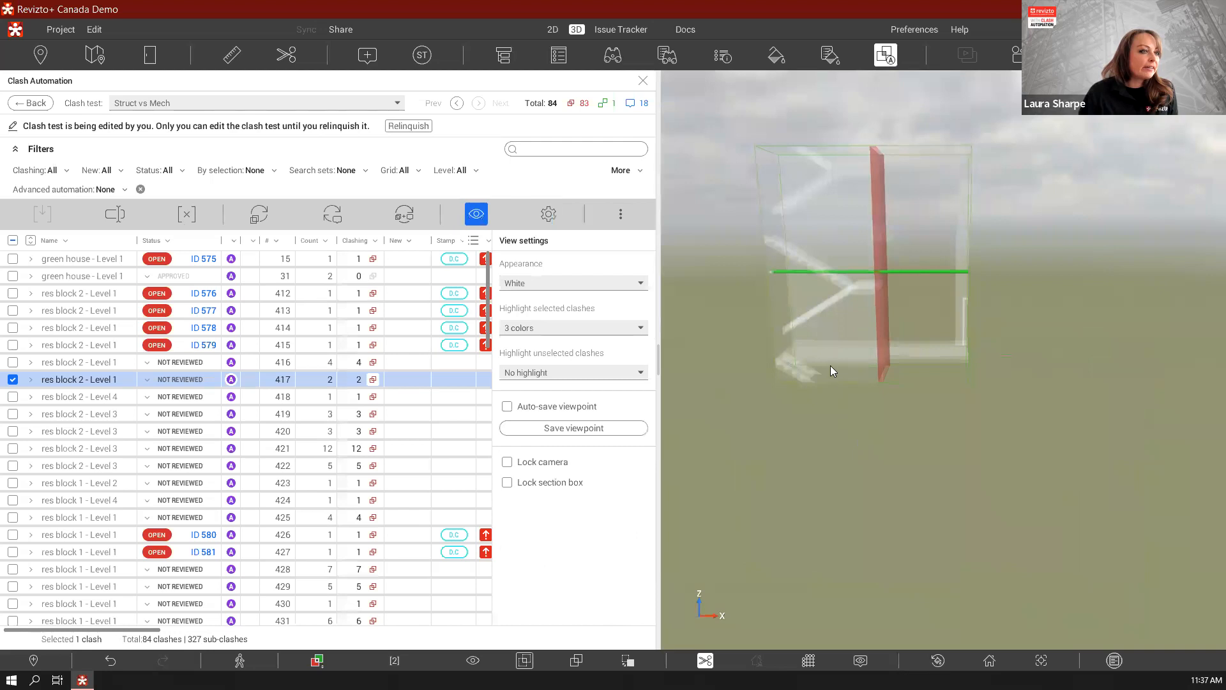
Display clash groups 418, 420 and 412 in 3D one after another, and lock the section box
{"action": "left_click", "coordinate": [111, 398]}
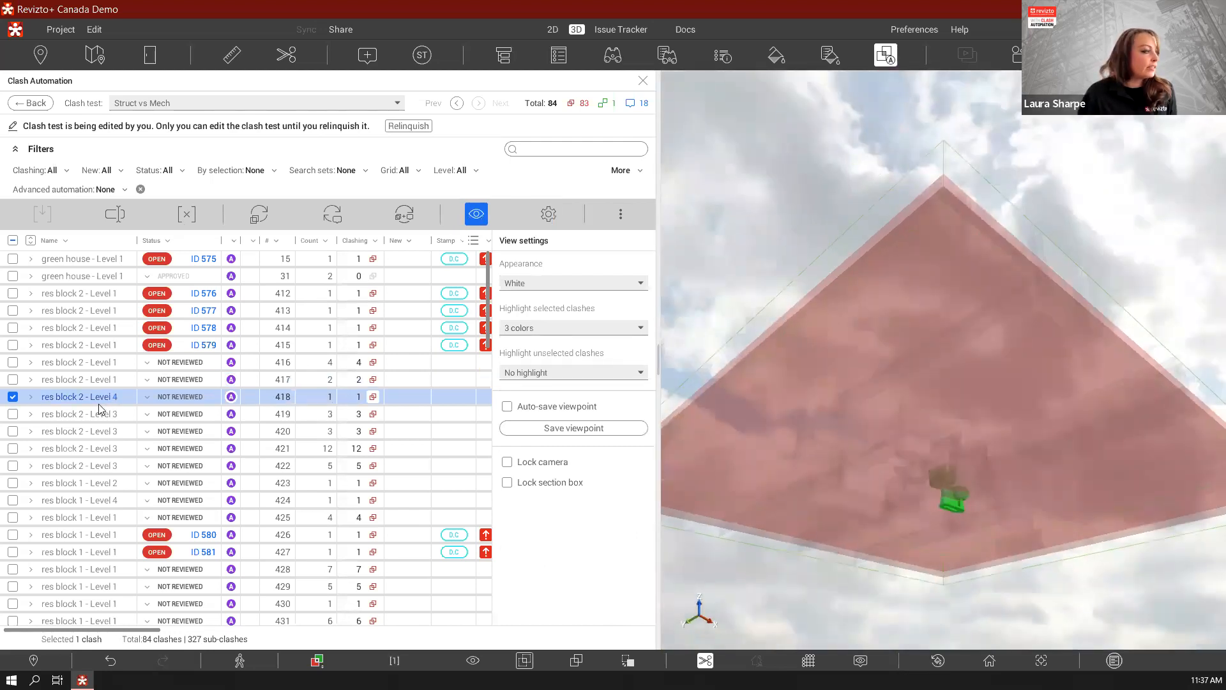
{"action": "left_click", "coordinate": [101, 434]}
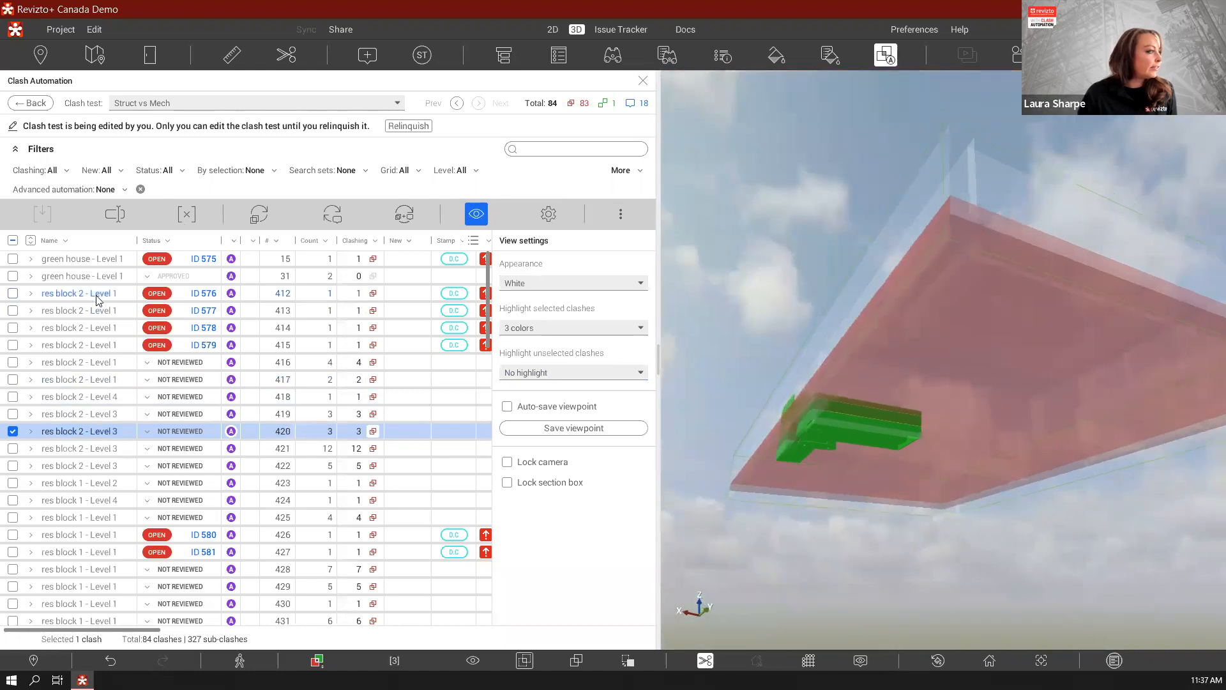
{"action": "left_click", "coordinate": [97, 301]}
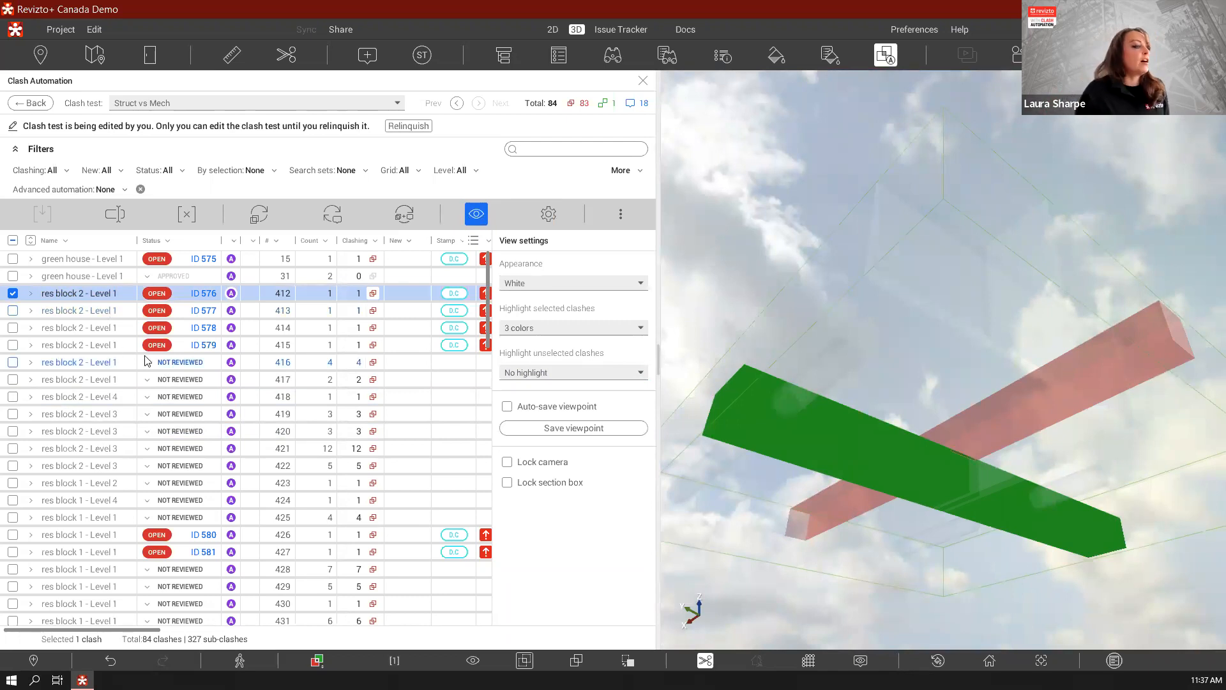
{"action": "left_click", "coordinate": [507, 482]}
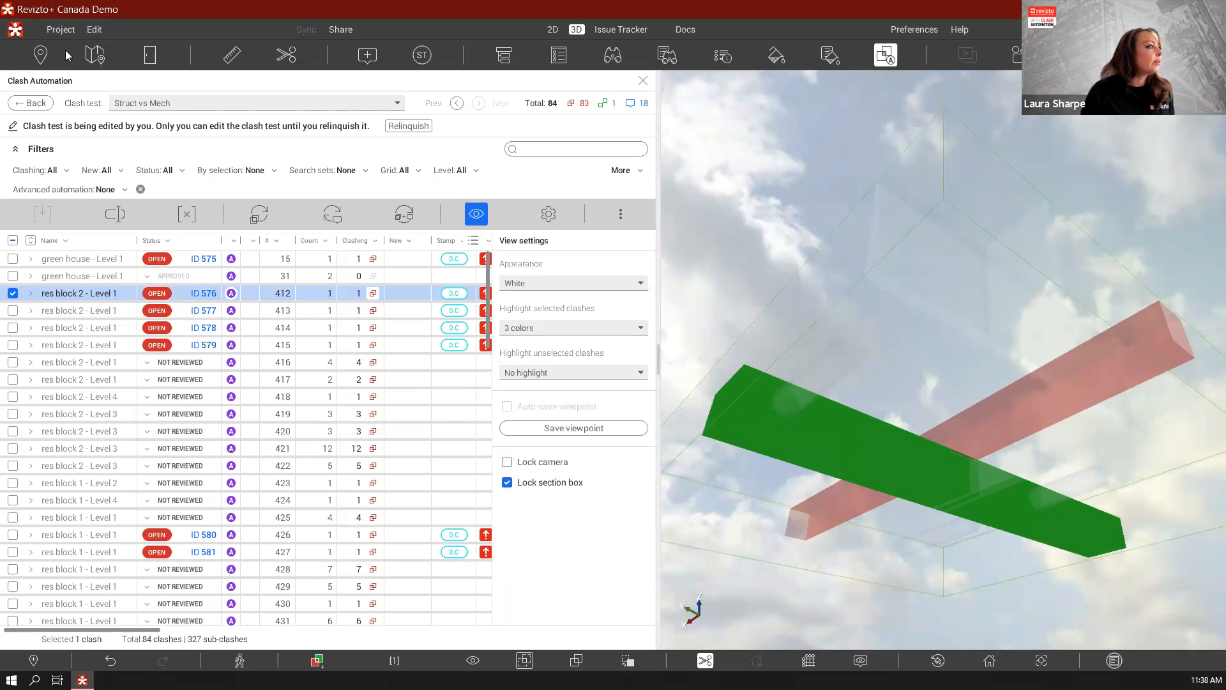
Browse the 2D sheet list and expand the Building Design ARCH folder under Design Model #20115
{"action": "left_click", "coordinate": [552, 29]}
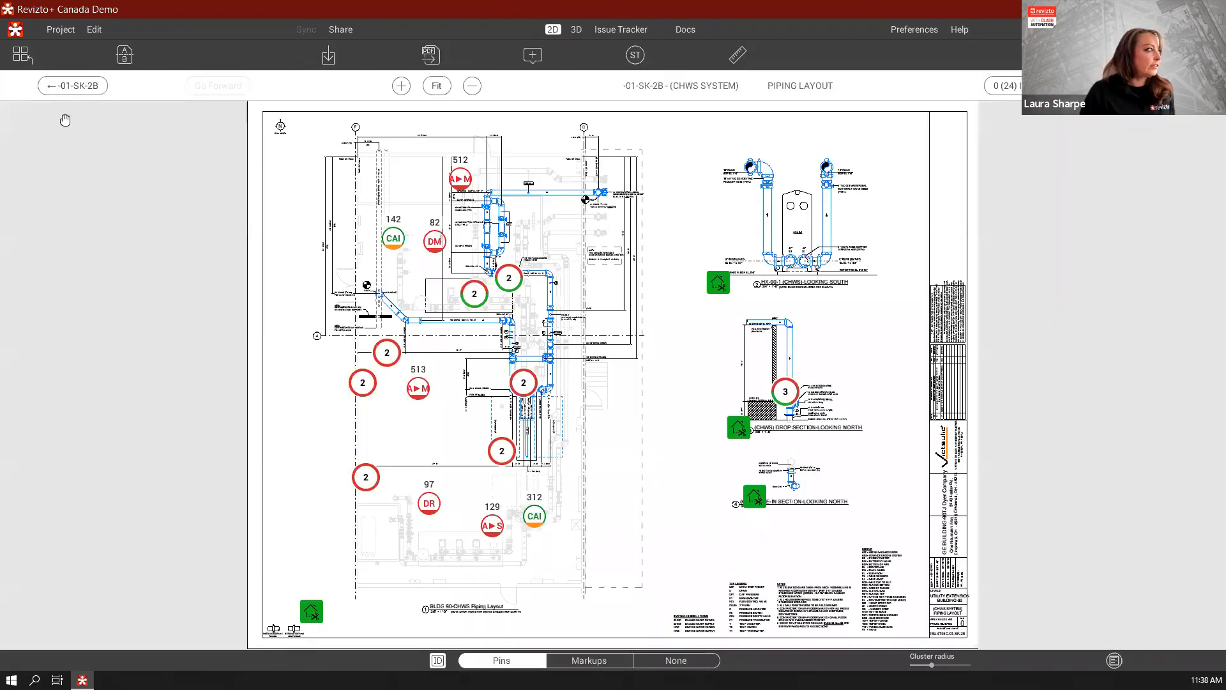
{"action": "left_click", "coordinate": [28, 57]}
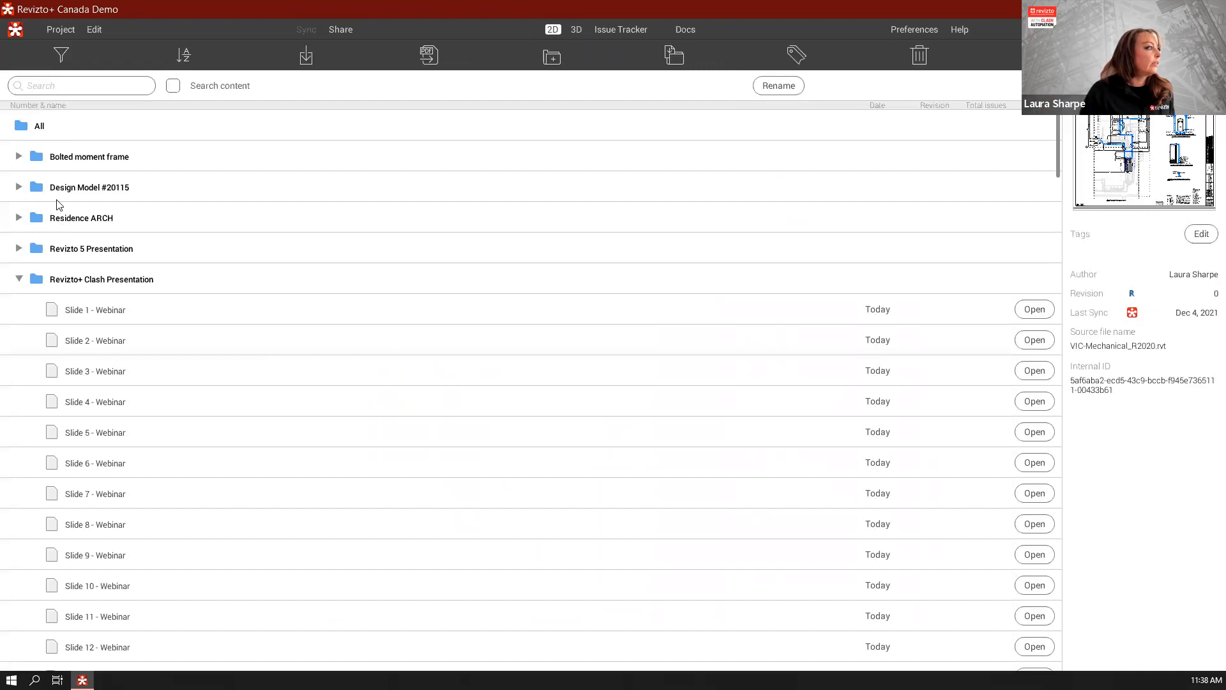
{"action": "left_click", "coordinate": [19, 186]}
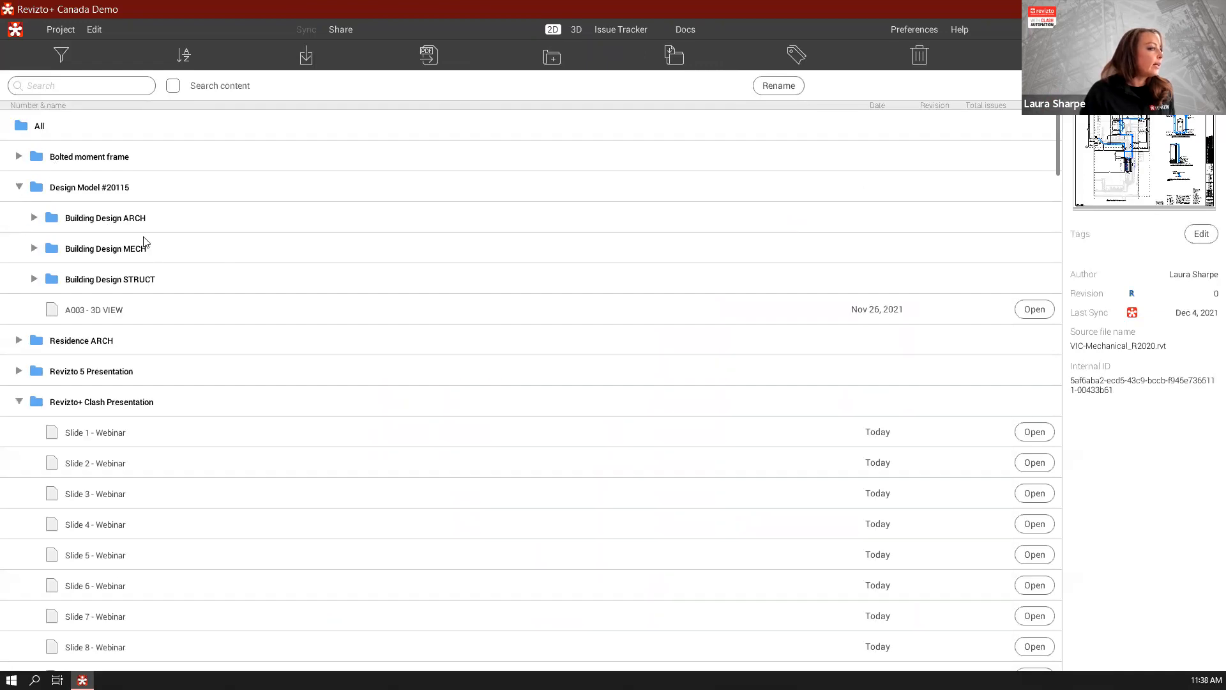
{"action": "left_click", "coordinate": [34, 218]}
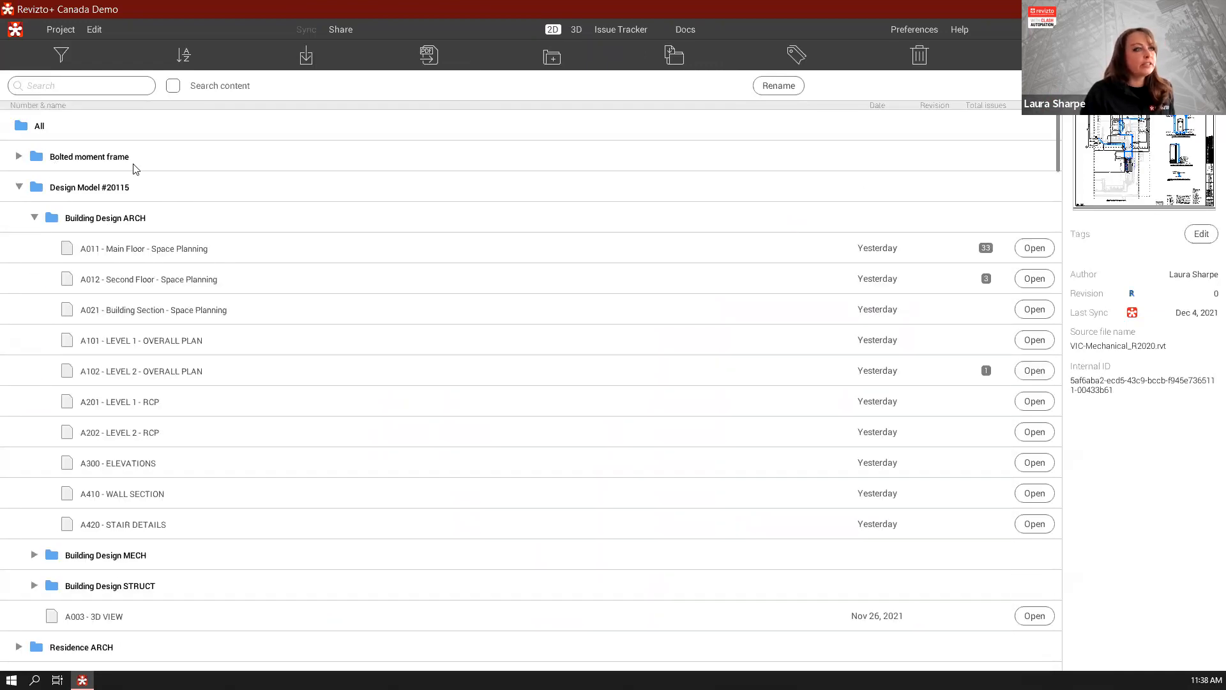
Go to the issue tracker and open issue 590 of the green house - Level 5 clash group
{"action": "left_click", "coordinate": [612, 30]}
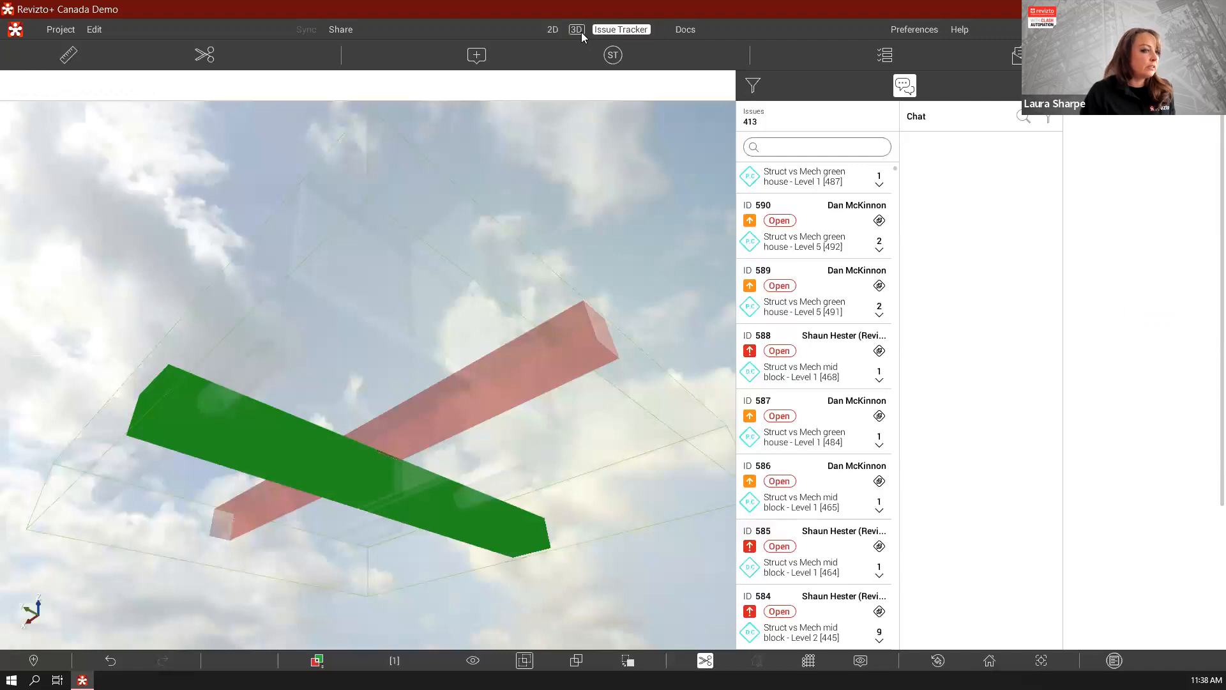
{"action": "left_click", "coordinate": [581, 31]}
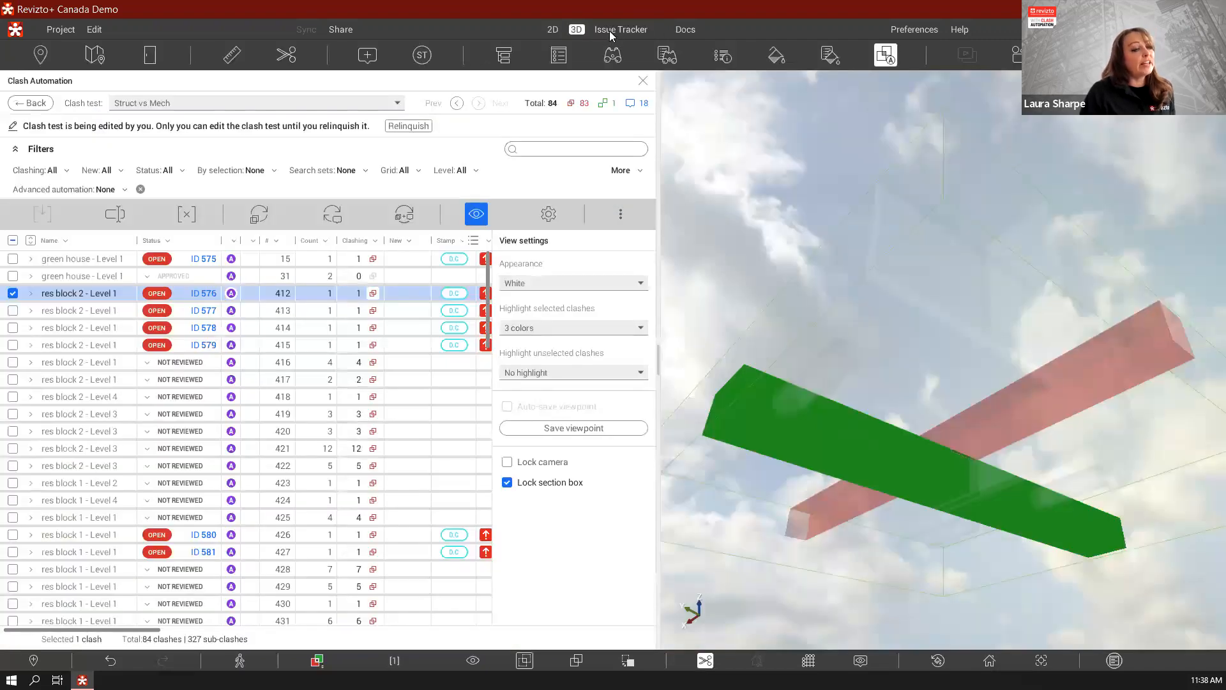
{"action": "left_click", "coordinate": [612, 30]}
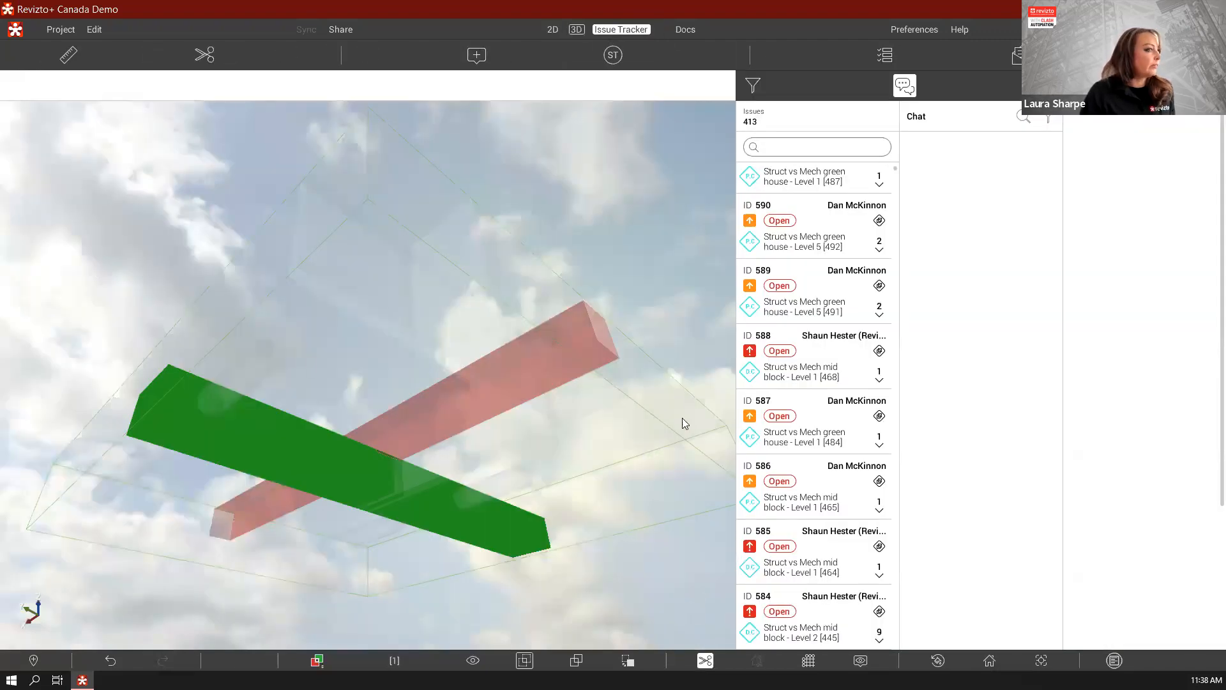
{"action": "scroll", "coordinate": [818, 249], "scroll_direction": "up", "scroll_amount": 3}
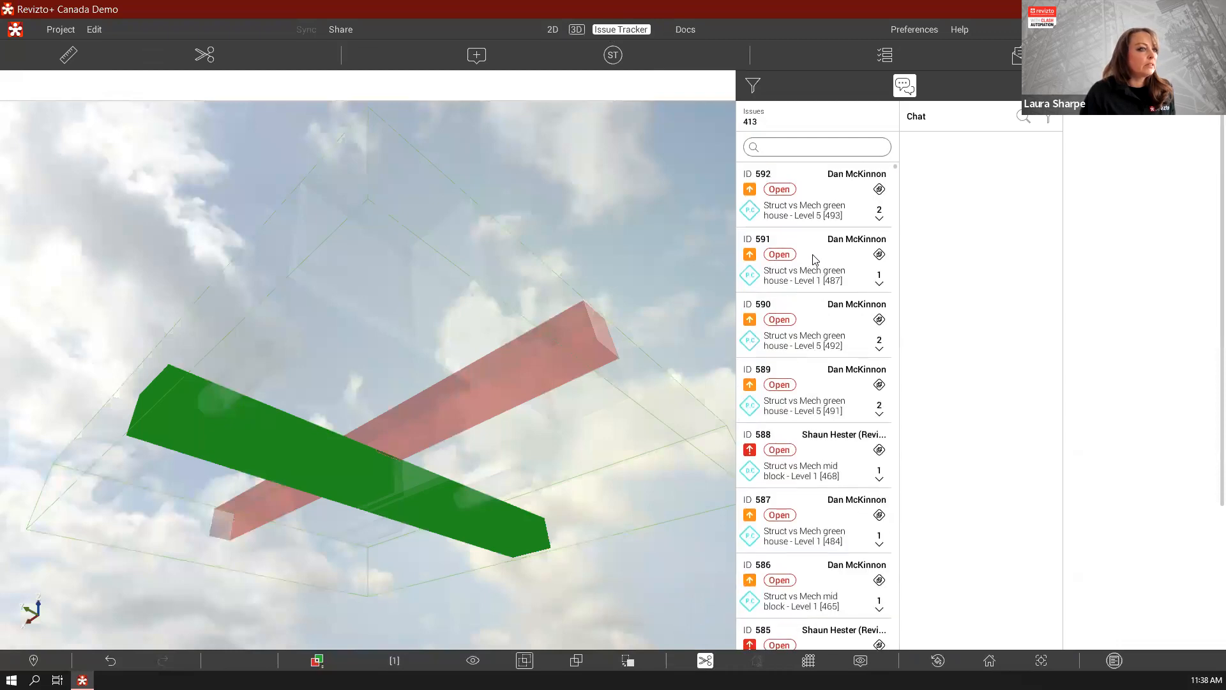
{"action": "left_click", "coordinate": [816, 309]}
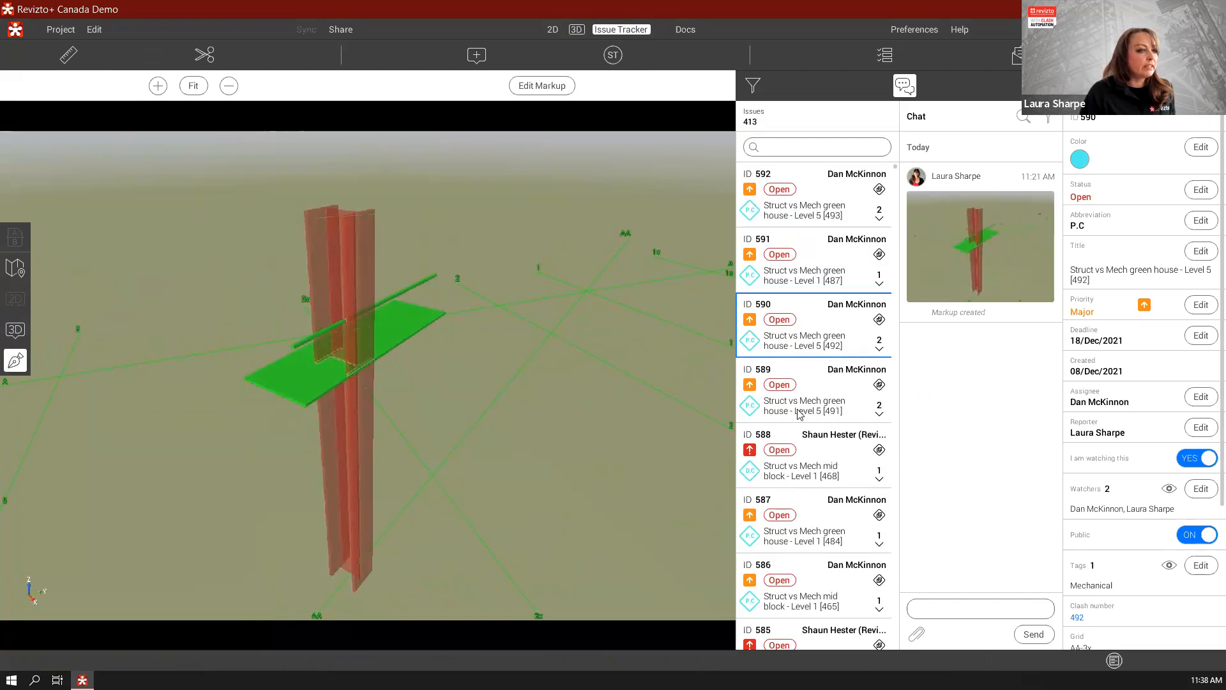
Select issue 589 and examine its location on the 2D sheet A021 - Building Section - Space Planning
{"action": "key", "text": "Down"}
{"action": "left_click", "coordinate": [21, 308]}
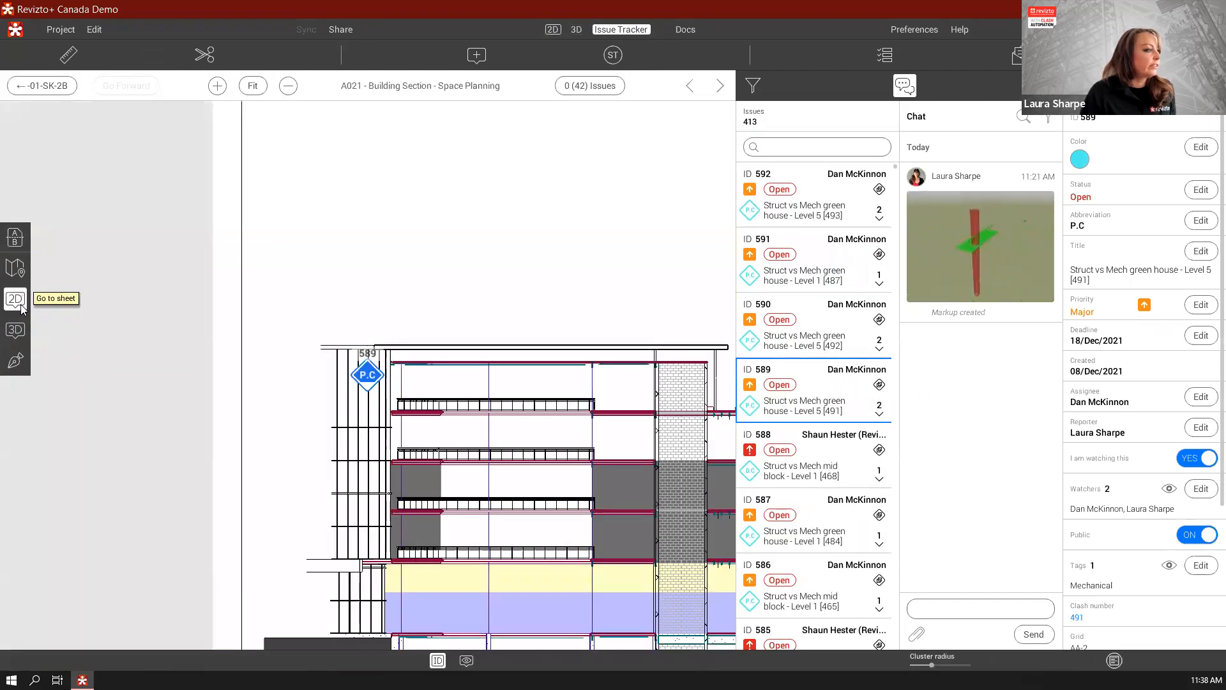
{"action": "scroll", "coordinate": [619, 306], "scroll_direction": "down", "scroll_amount": 3}
{"action": "scroll", "coordinate": [530, 353], "scroll_direction": "up", "scroll_amount": 3}
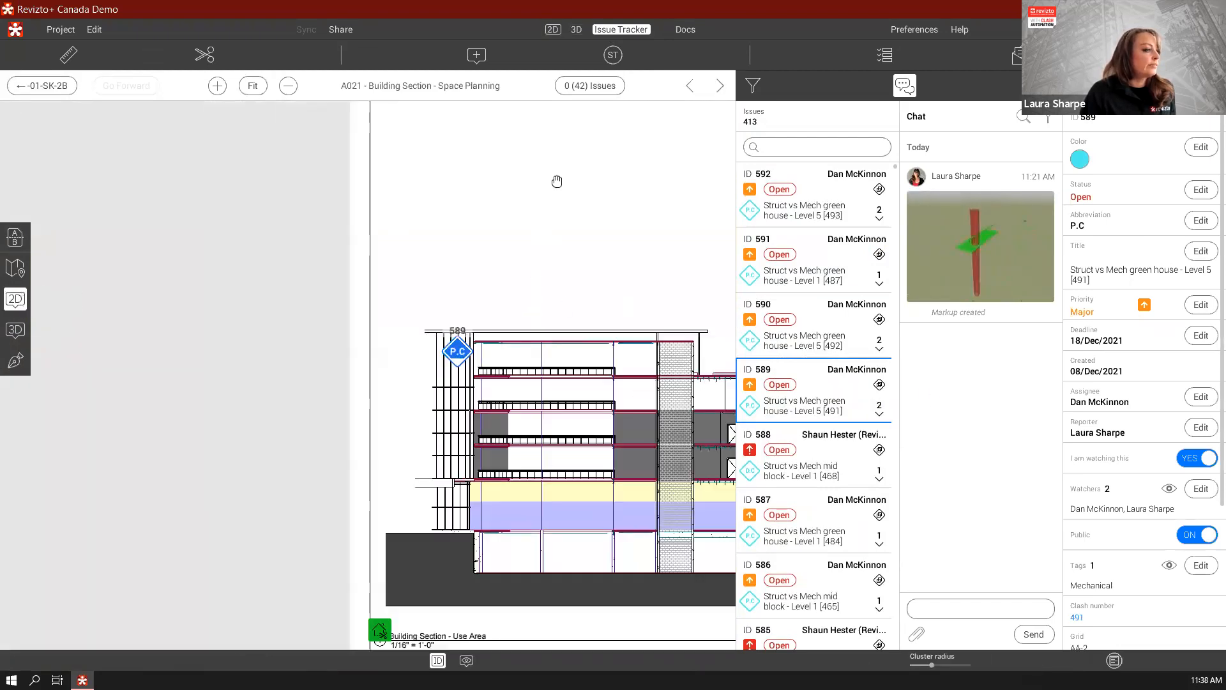
Open the A102 - LEVEL 2 - OVERALL PLAN sheet from the Building Design ARCH folder in the 2D sheet list
{"action": "left_click", "coordinate": [576, 30]}
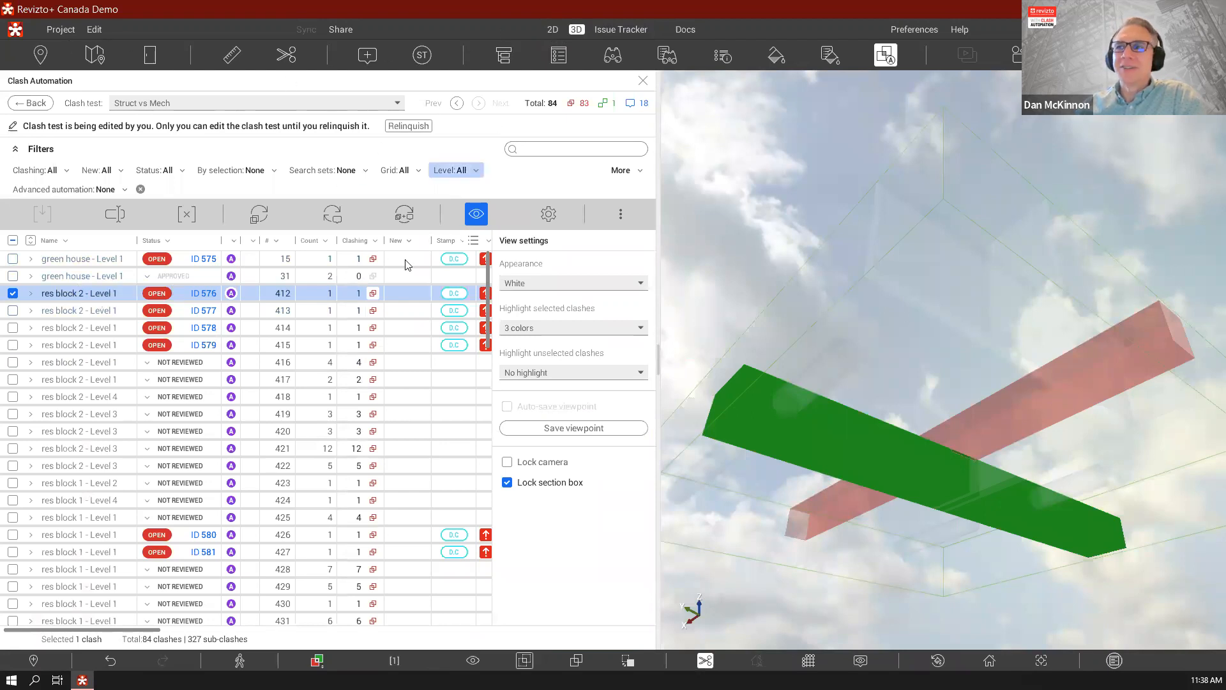
{"action": "left_click", "coordinate": [554, 29]}
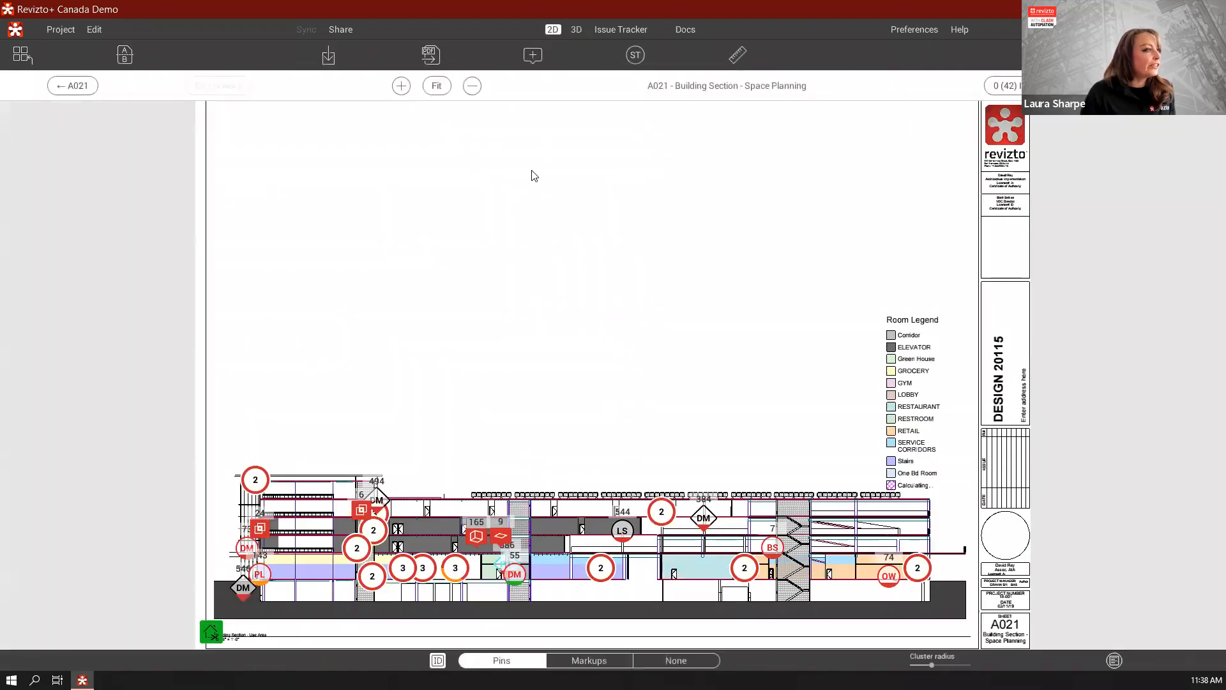
{"action": "left_click", "coordinate": [38, 63]}
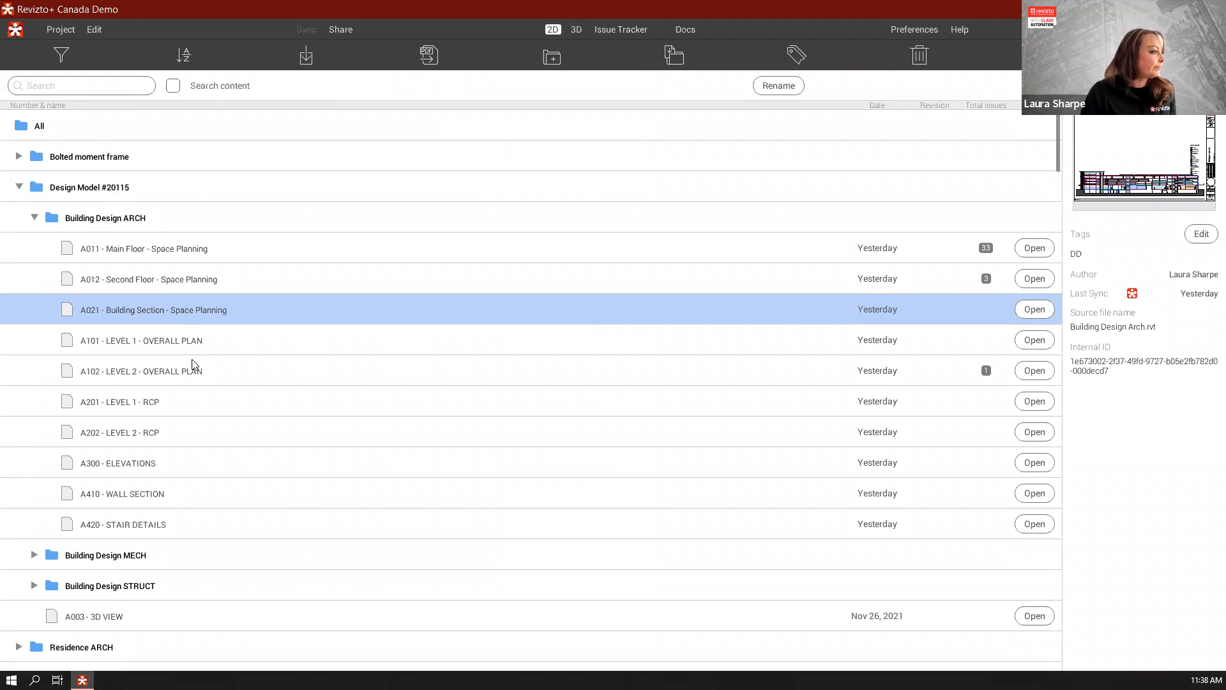
{"action": "left_click", "coordinate": [541, 372]}
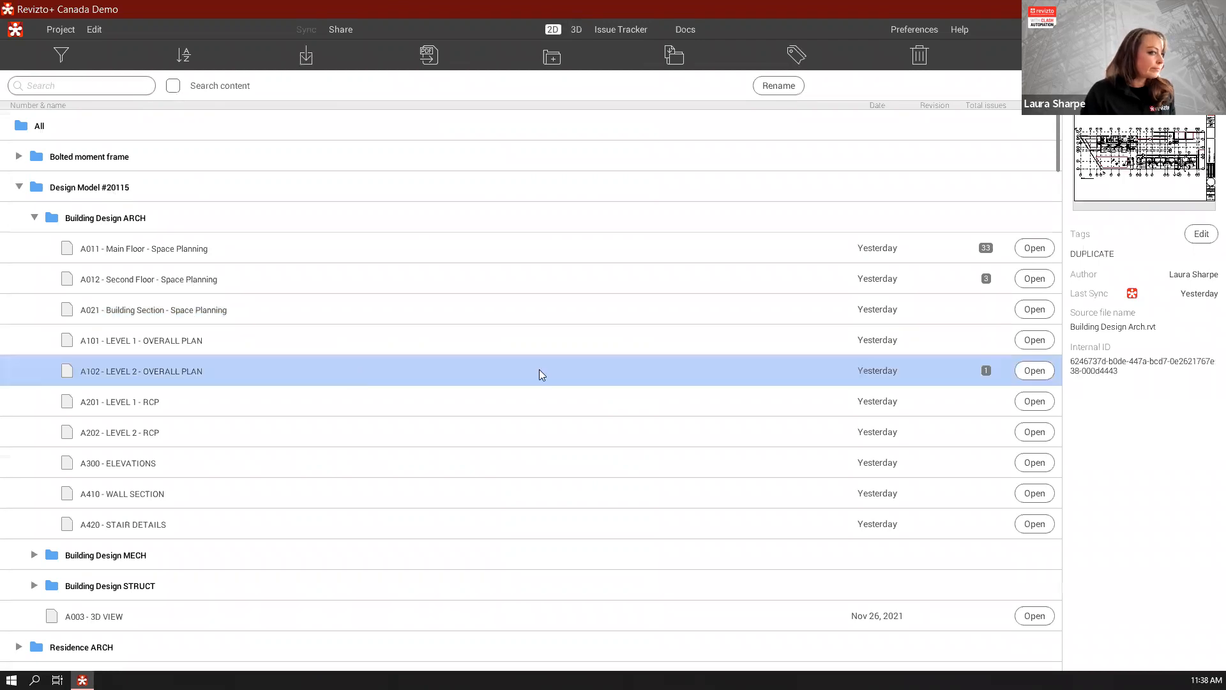
{"action": "left_click", "coordinate": [1038, 373]}
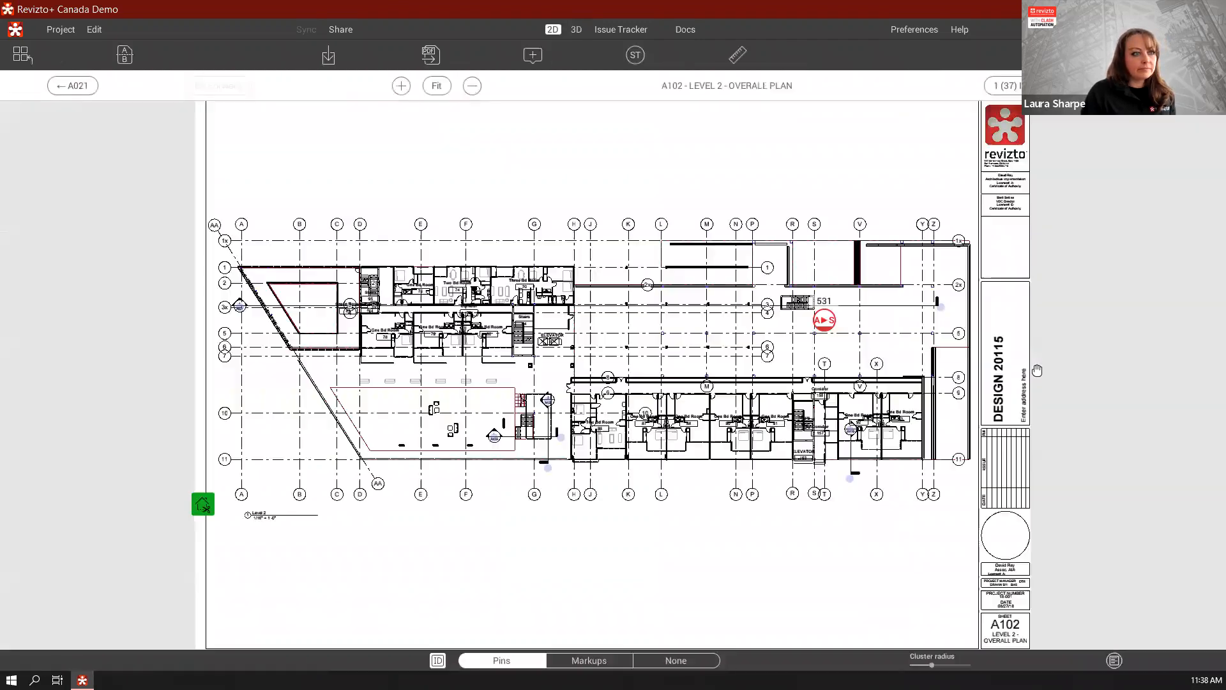
Overlay the A102 sheet on the 3D model and examine the clashing elements near grid lines X and 5 from above
{"action": "left_click", "coordinate": [203, 504]}
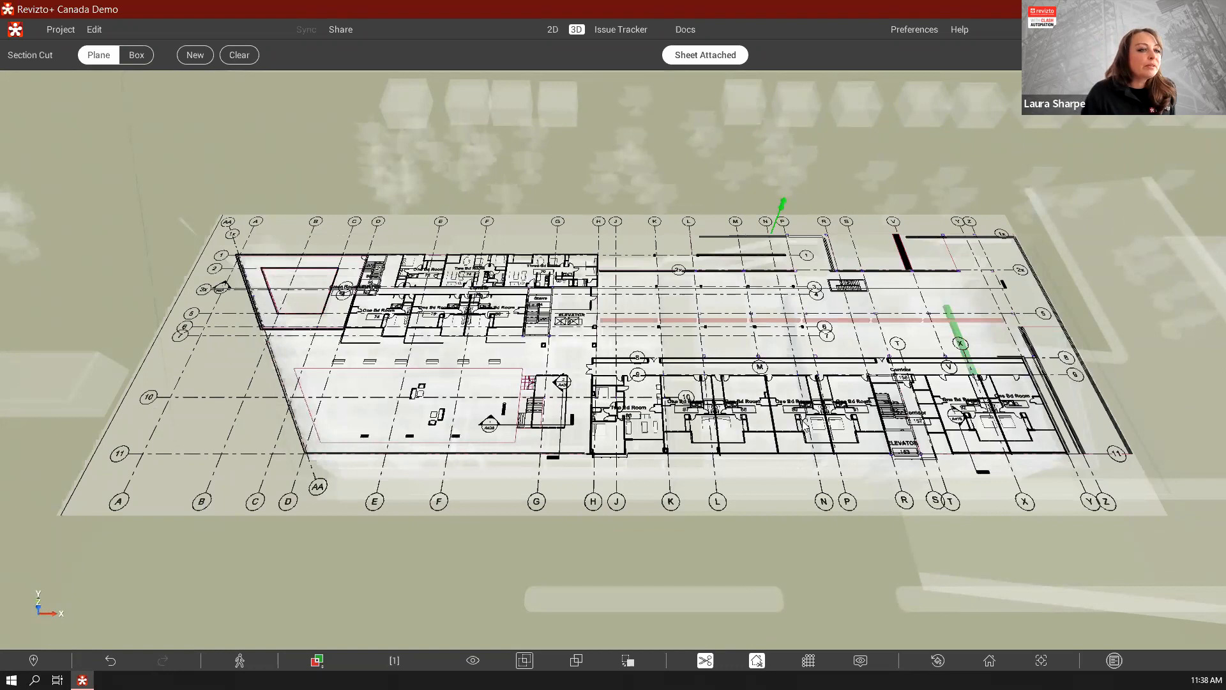
{"action": "middle_click_drag", "start_coordinate": [924, 340], "coordinate": [903, 360]}
{"action": "scroll", "coordinate": [904, 363], "scroll_direction": "up", "scroll_amount": 5}
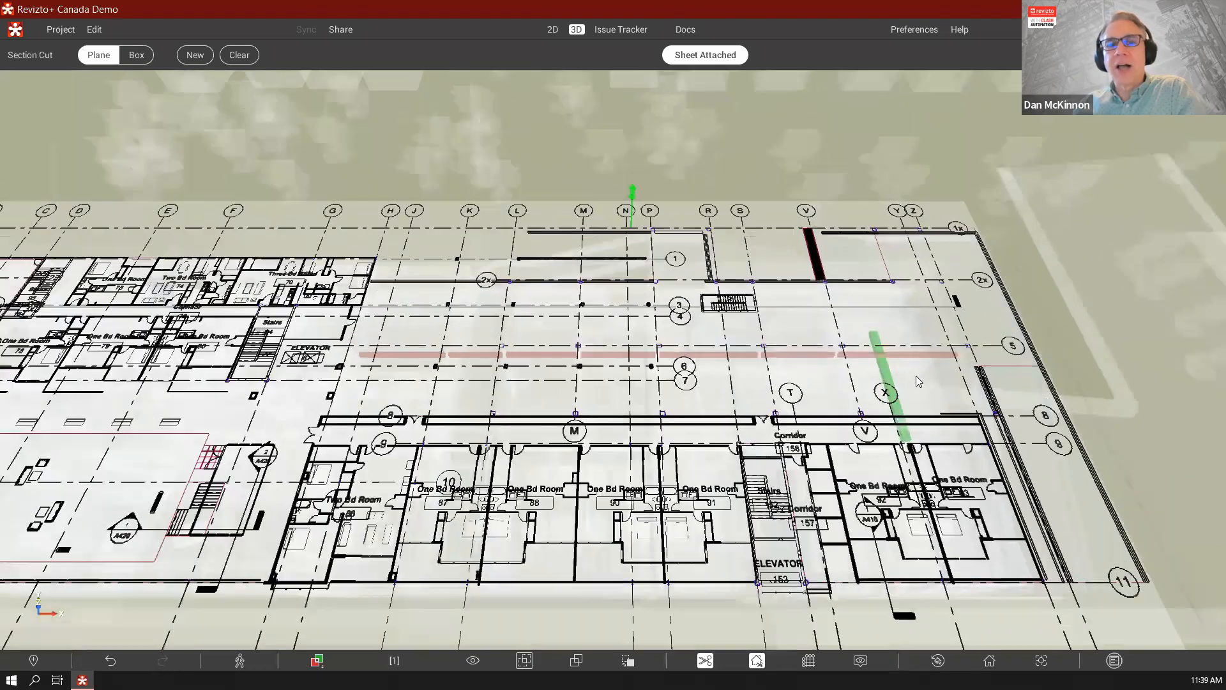
{"action": "scroll", "coordinate": [912, 377], "scroll_direction": "up", "scroll_amount": 3}
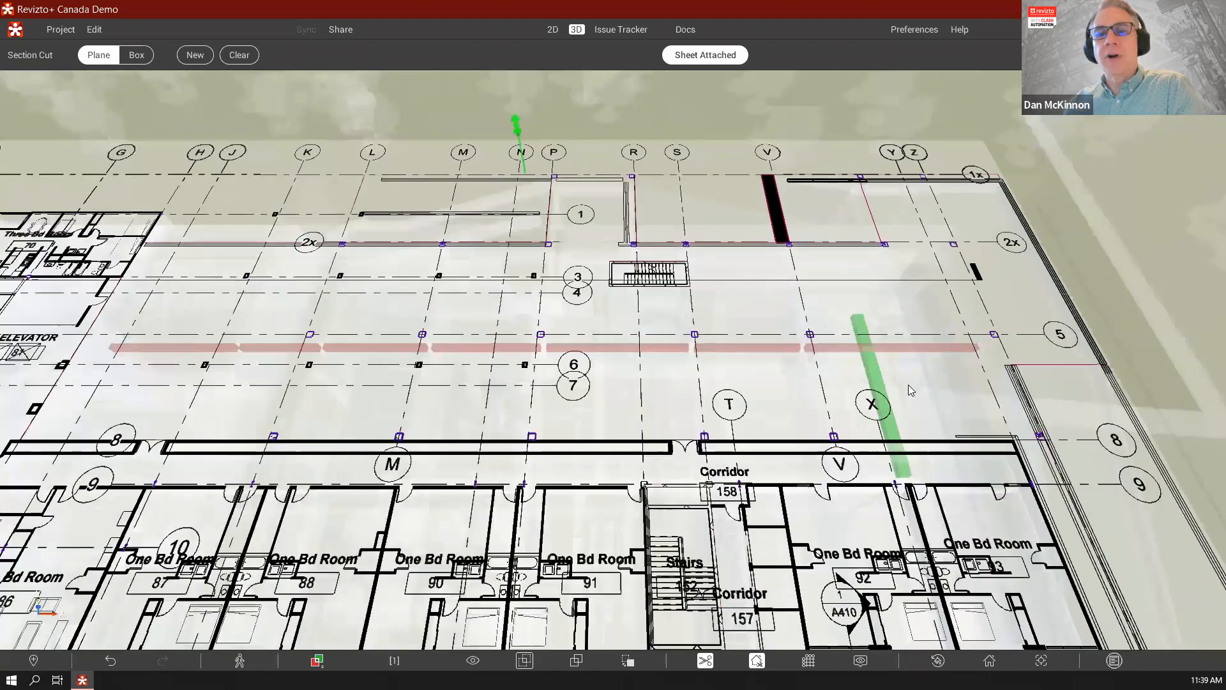
{"action": "left_click_drag", "start_coordinate": [911, 430], "coordinate": [914, 459]}
{"action": "scroll", "coordinate": [919, 388], "scroll_direction": "down", "scroll_amount": 1}
{"action": "scroll", "coordinate": [827, 376], "scroll_direction": "down", "scroll_amount": 4}
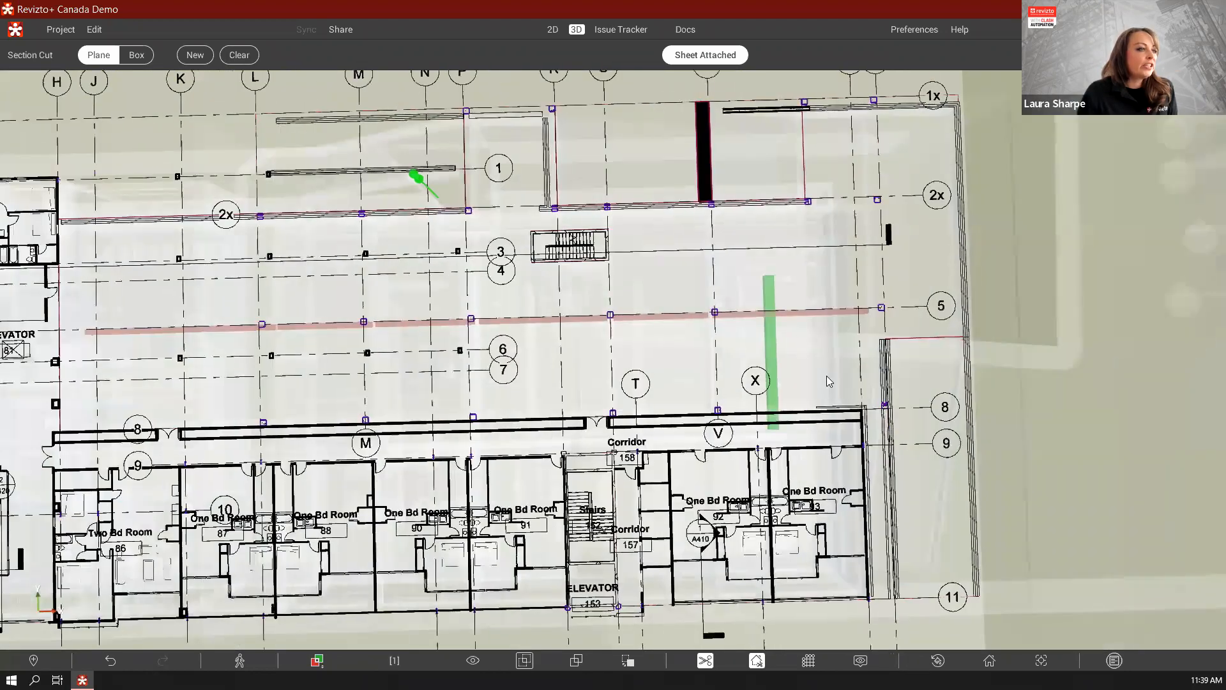
{"action": "mouse_move", "coordinate": [827, 376]}
{"action": "left_mouse_down"}
{"action": "mouse_move", "coordinate": [813, 379]}
{"action": "mouse_move", "coordinate": [821, 385]}
{"action": "left_mouse_up"}
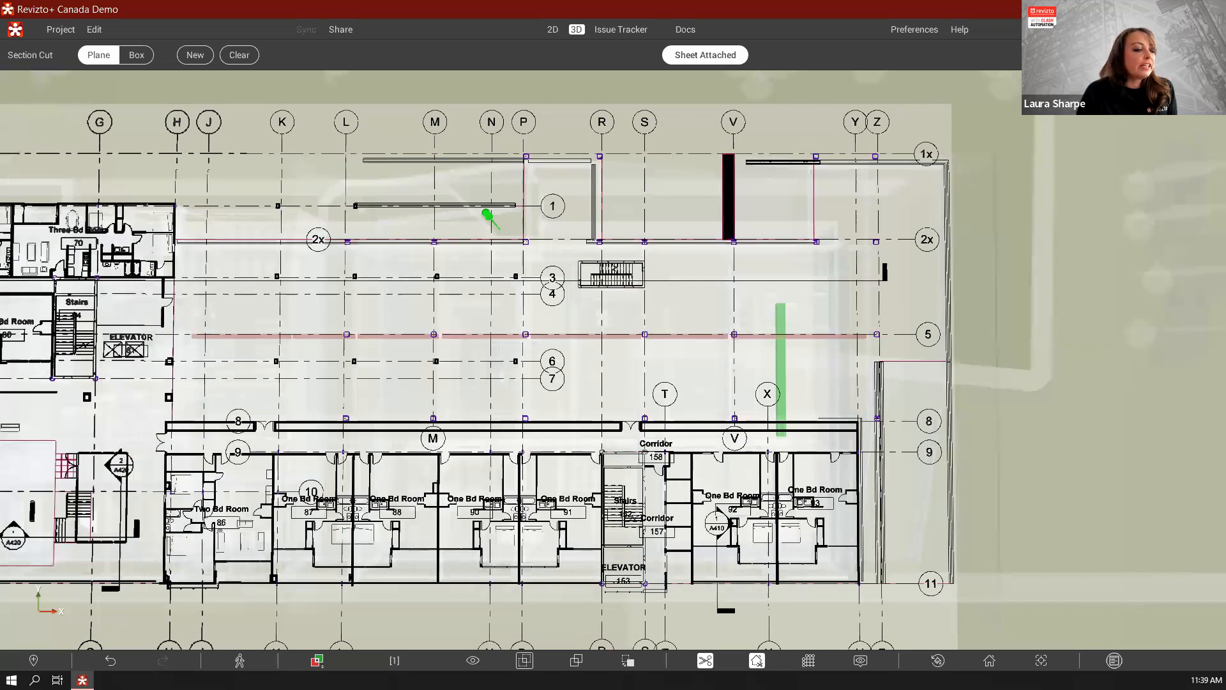
{"action": "key", "text": "Escape"}
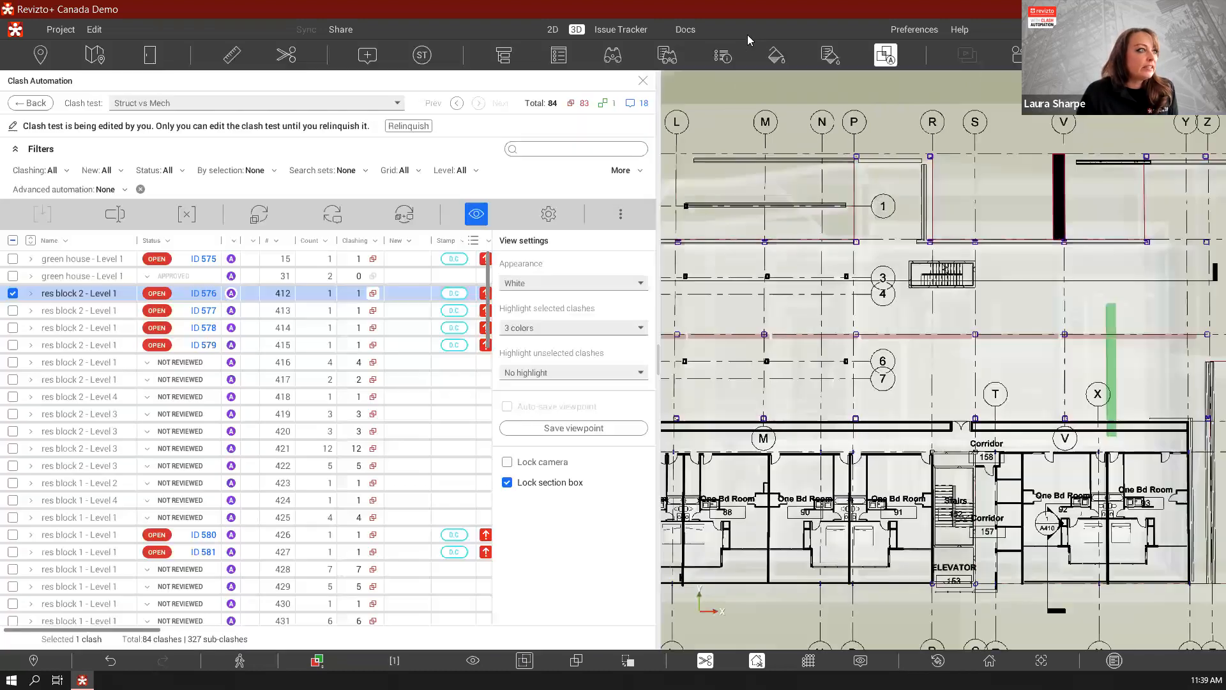
Display clash groups 413, 414 and 415 one after another in 3D against the overlaid Level 2 plan
{"action": "scroll", "coordinate": [994, 314], "scroll_direction": "down", "scroll_amount": 3}
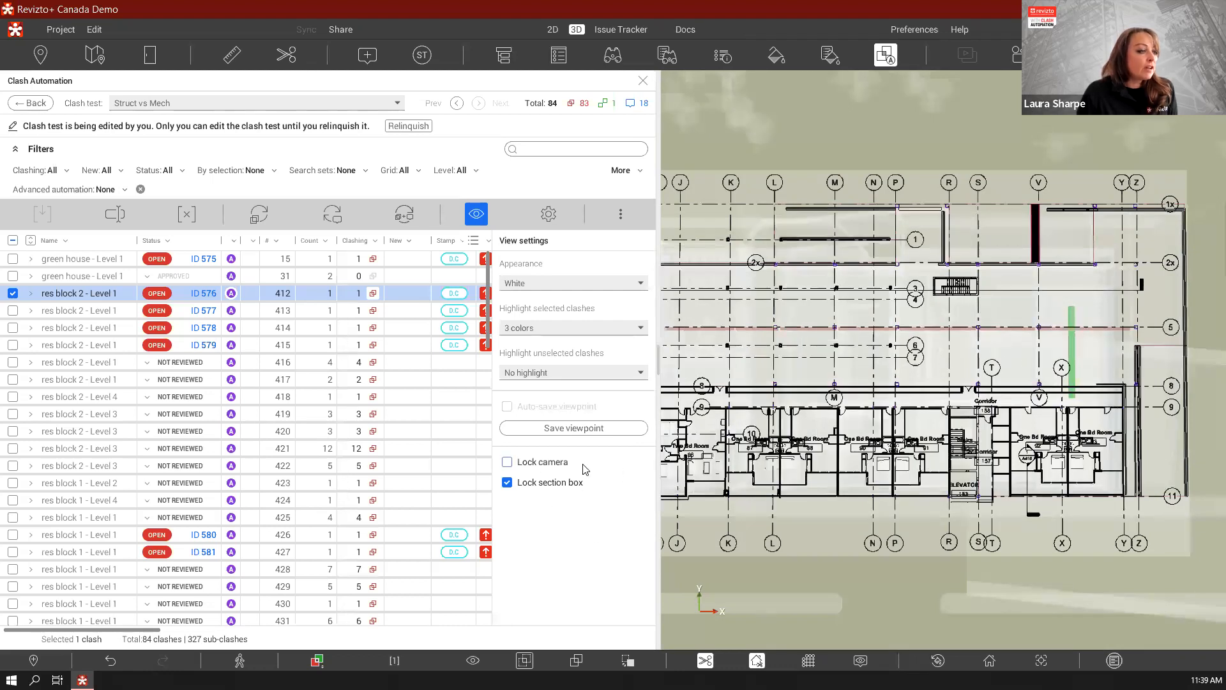
{"action": "left_click", "coordinate": [100, 311]}
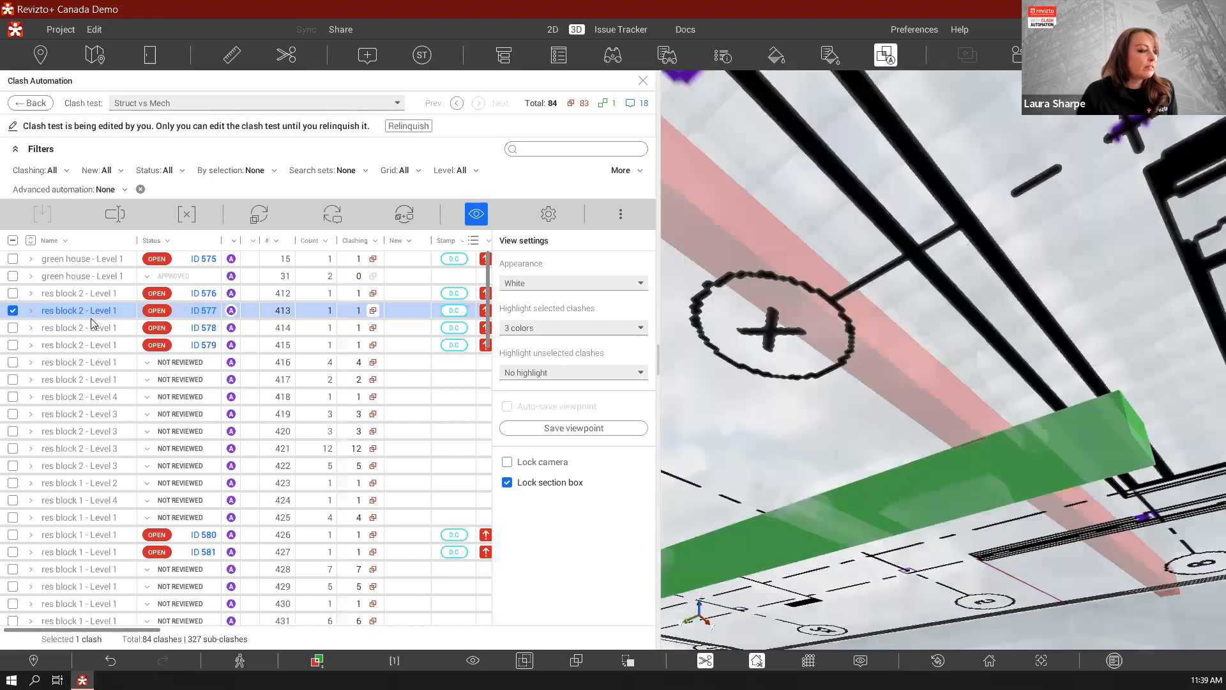
{"action": "left_click", "coordinate": [89, 327]}
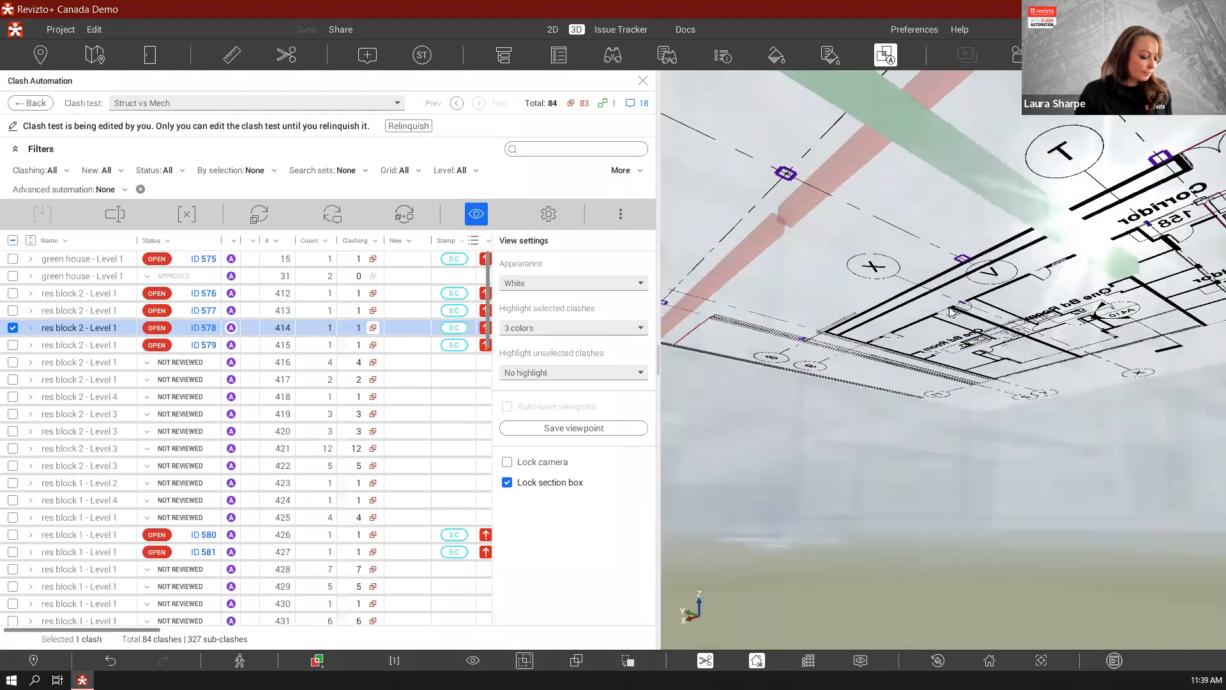
{"action": "scroll", "coordinate": [950, 307], "scroll_direction": "down", "scroll_amount": 10}
{"action": "mouse_move", "coordinate": [926, 326]}
{"action": "left_mouse_down"}
{"action": "mouse_move", "coordinate": [924, 548]}
{"action": "mouse_move", "coordinate": [945, 568]}
{"action": "left_mouse_up"}
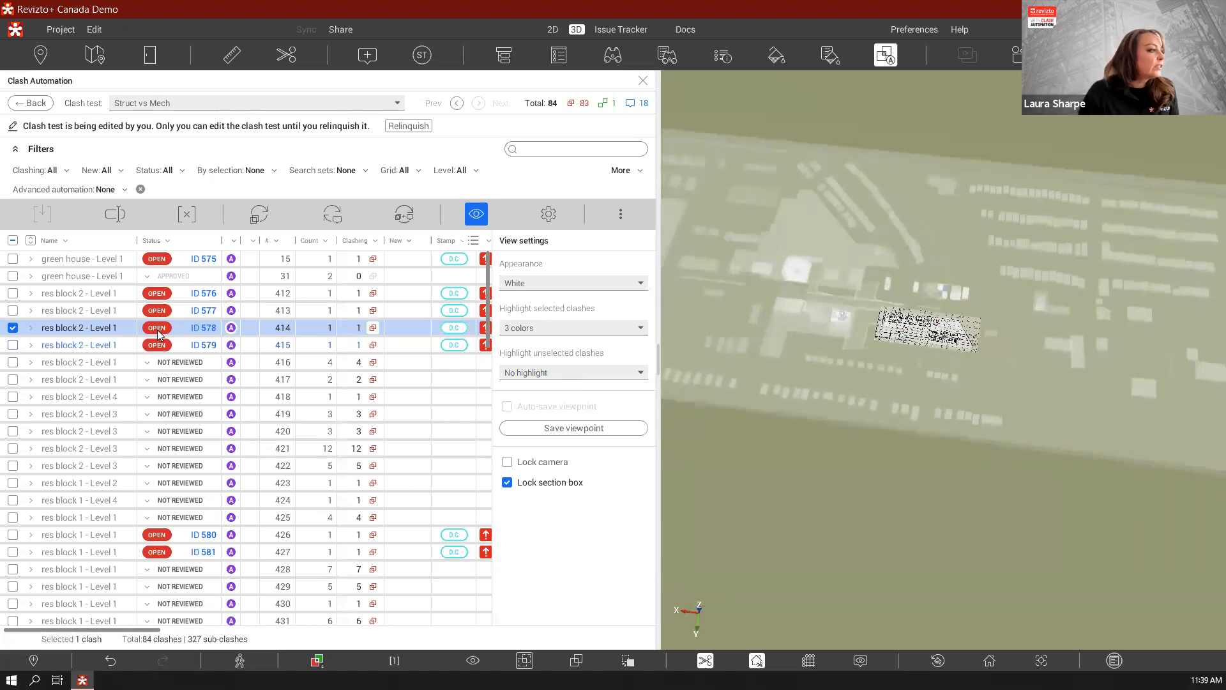
{"action": "left_click", "coordinate": [105, 350]}
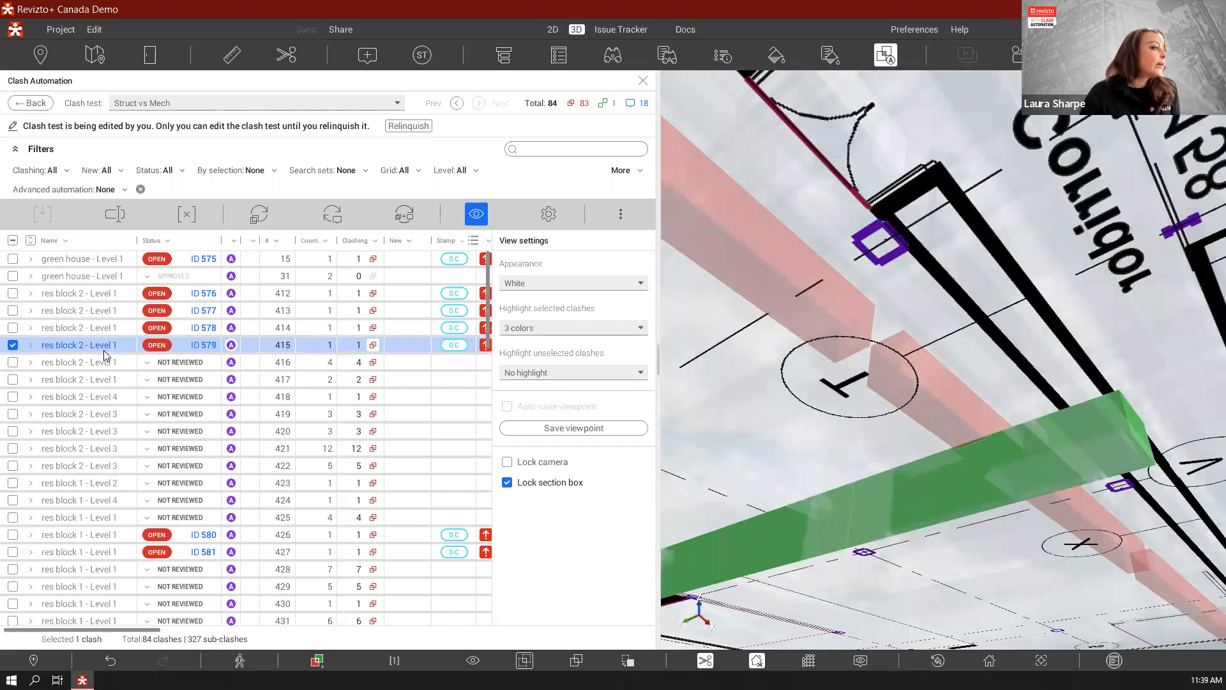
Review the Struct vs Mech test's advanced issue automation settings, and move the clash number column directly after the Name column
{"action": "left_click_drag", "start_coordinate": [136, 240], "coordinate": [146, 241]}
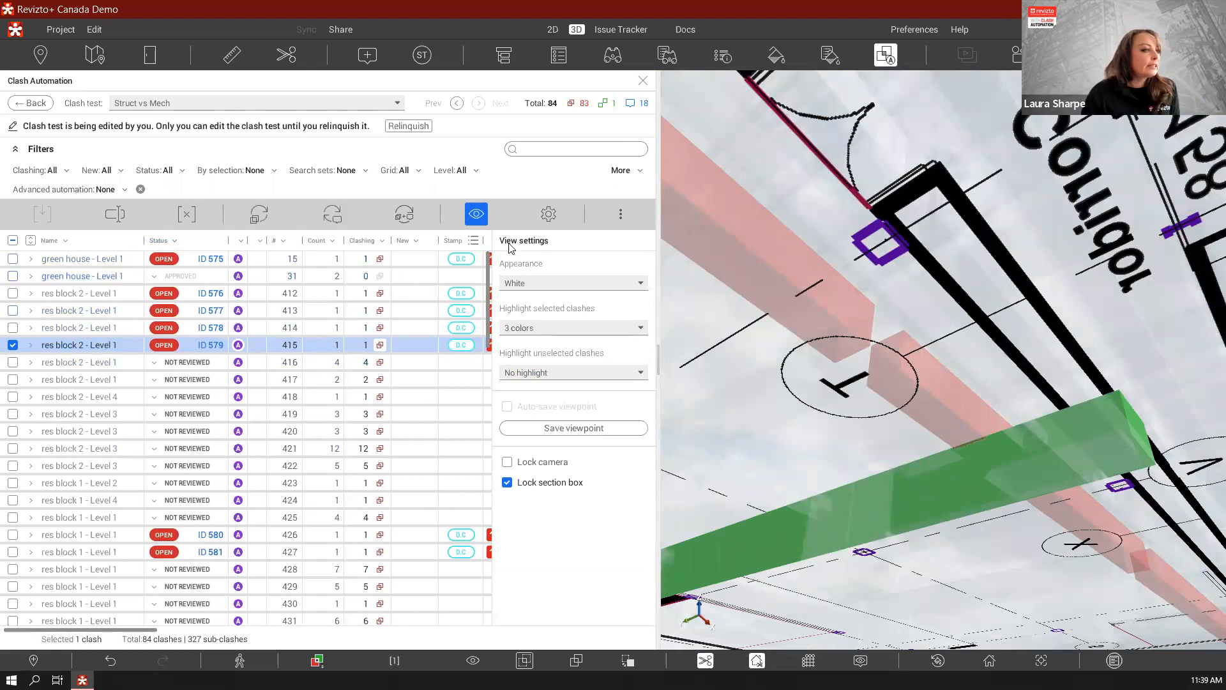
{"action": "left_click", "coordinate": [551, 216]}
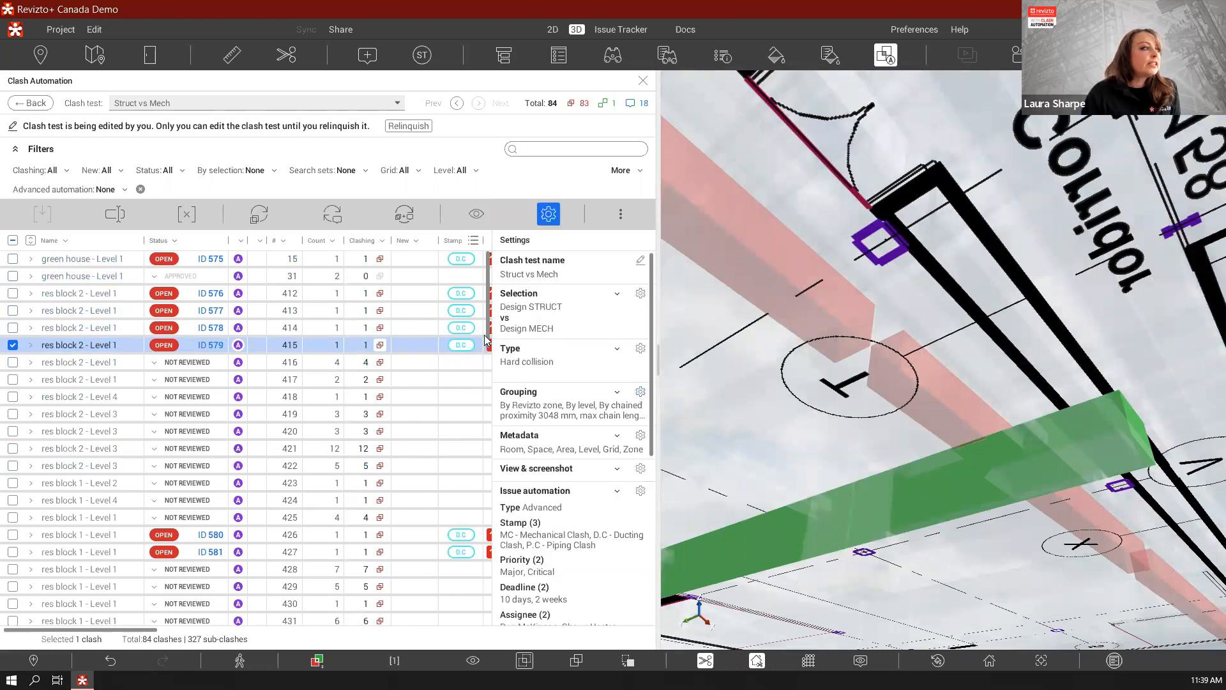
{"action": "left_click", "coordinate": [333, 215]}
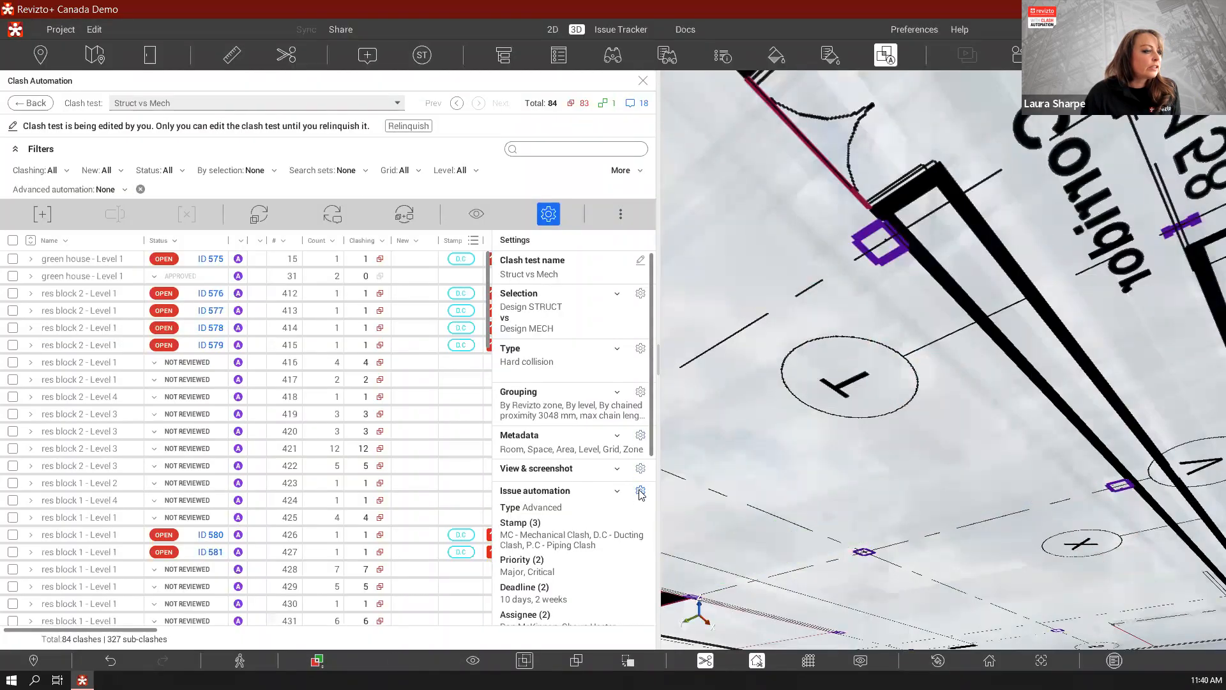
{"action": "left_click", "coordinate": [640, 491]}
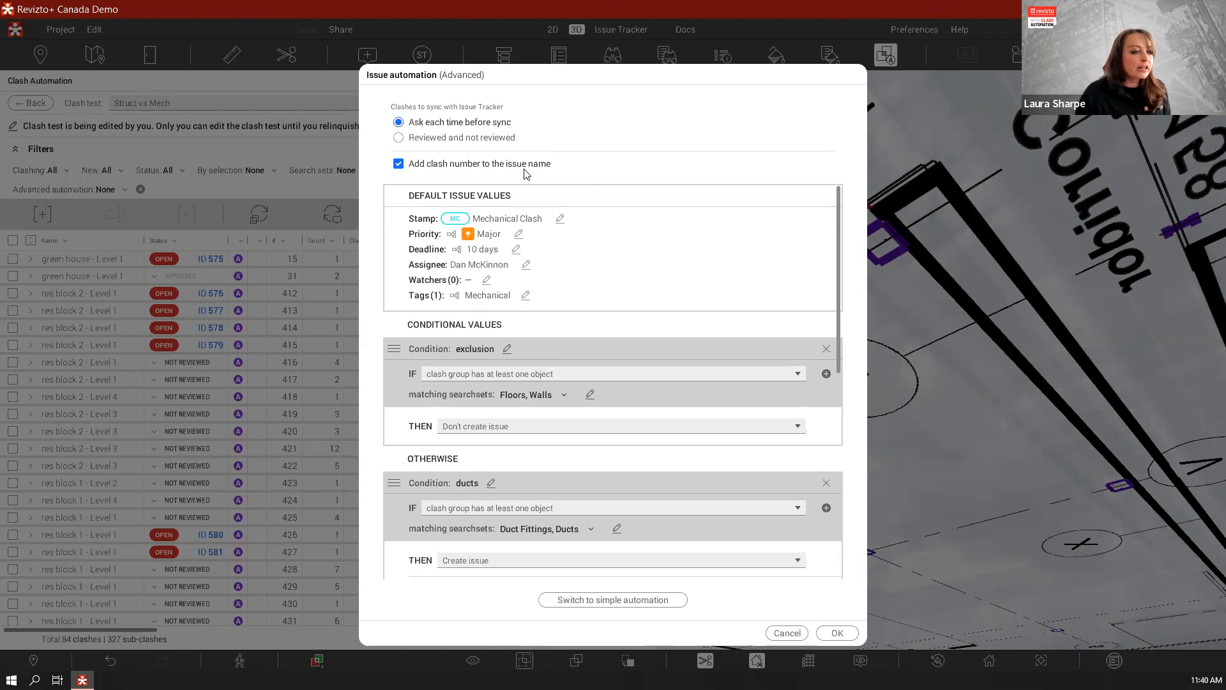
{"action": "left_click", "coordinate": [836, 633]}
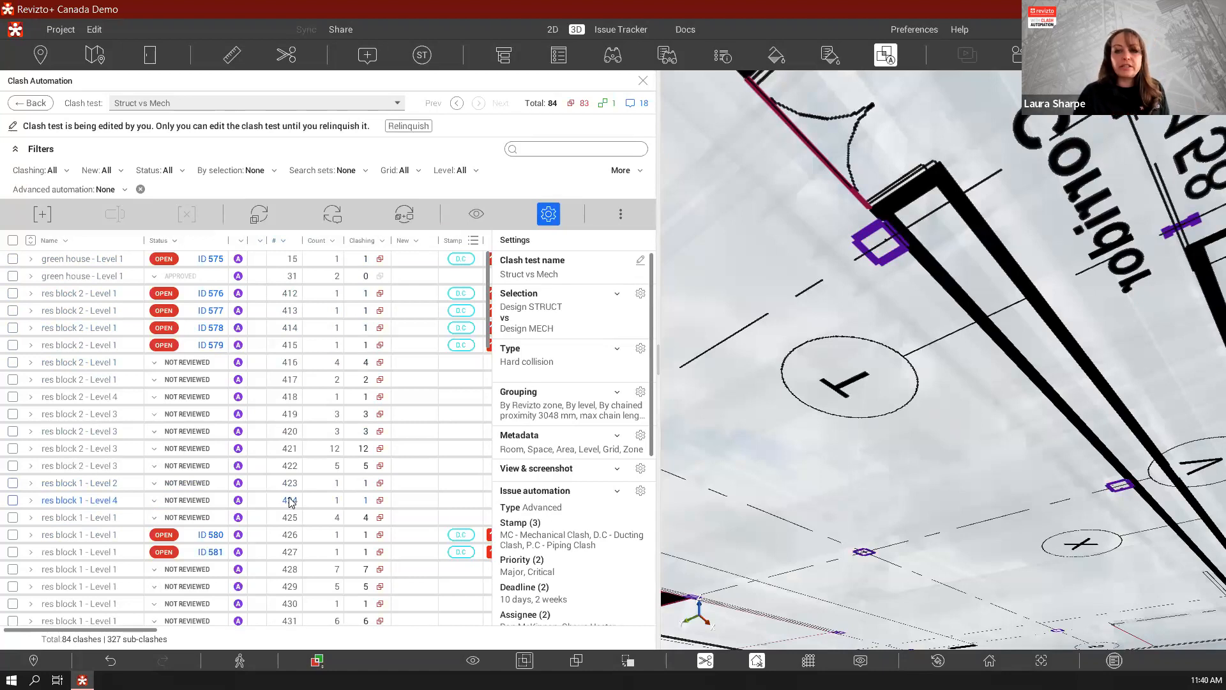
{"action": "left_click_drag", "start_coordinate": [281, 243], "coordinate": [159, 246]}
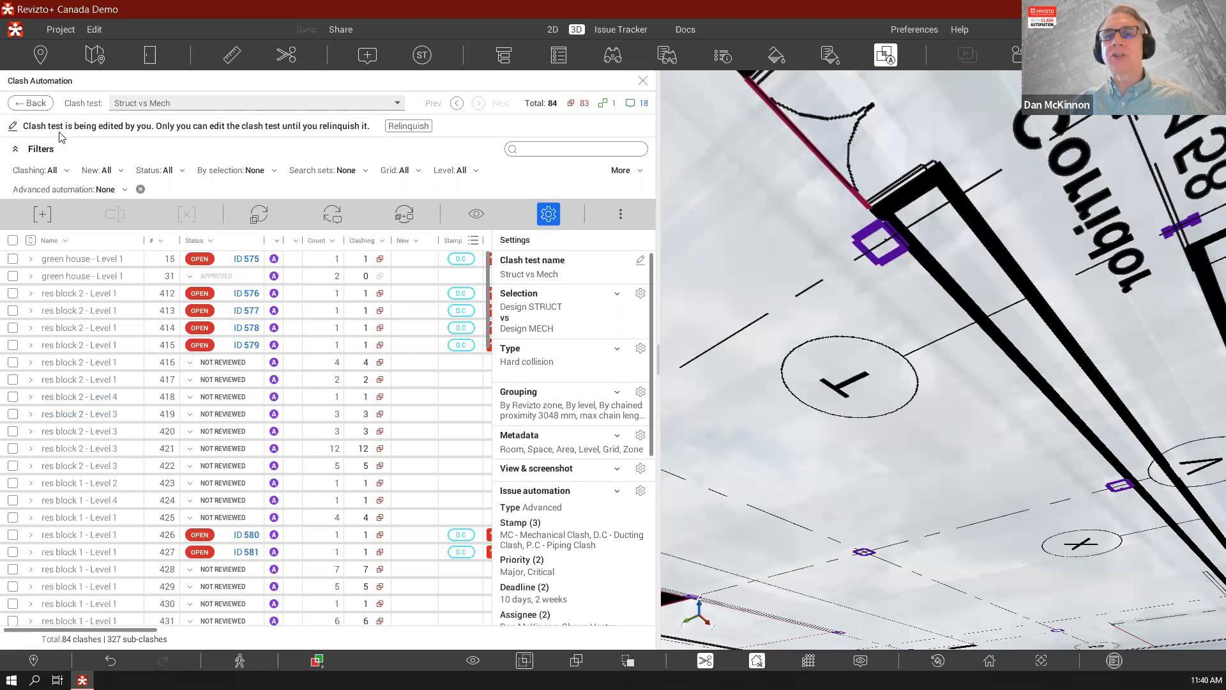
Open the Point Cloud vs Mech Model clash test and display clash groups 303 and 304 in 3D with the view settings shown
{"action": "left_click", "coordinate": [36, 106]}
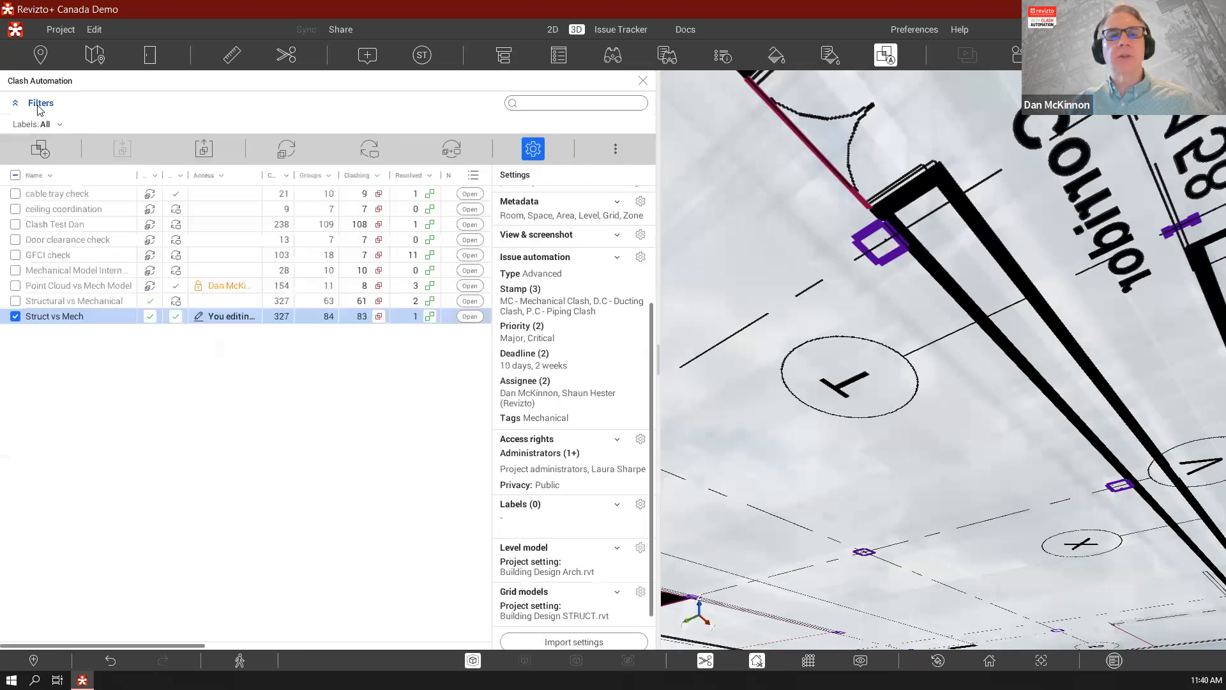
{"action": "left_click", "coordinate": [98, 286]}
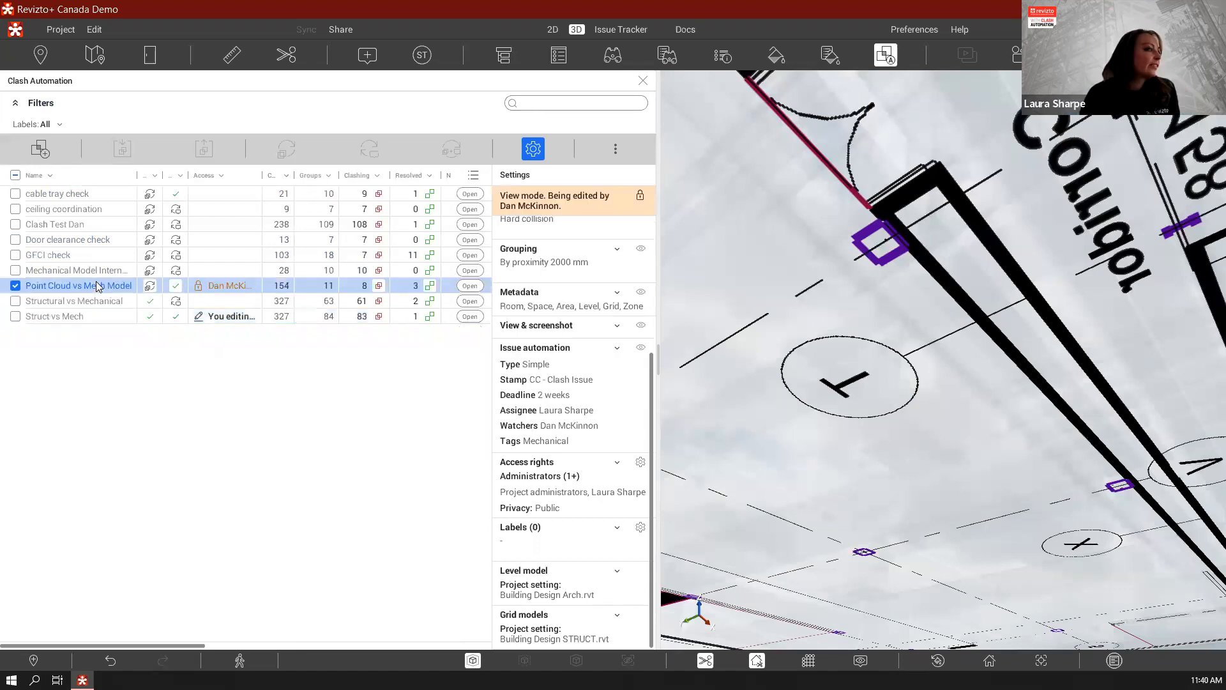
{"action": "double_click", "coordinate": [97, 286]}
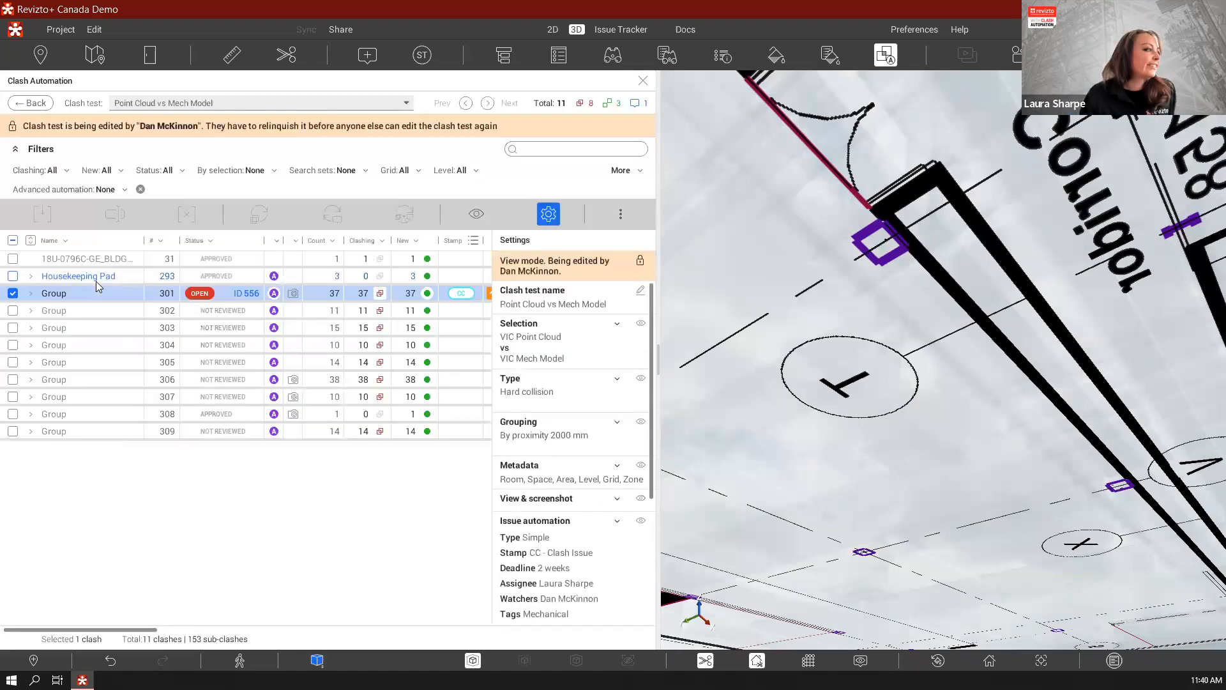
{"action": "left_click", "coordinate": [106, 329]}
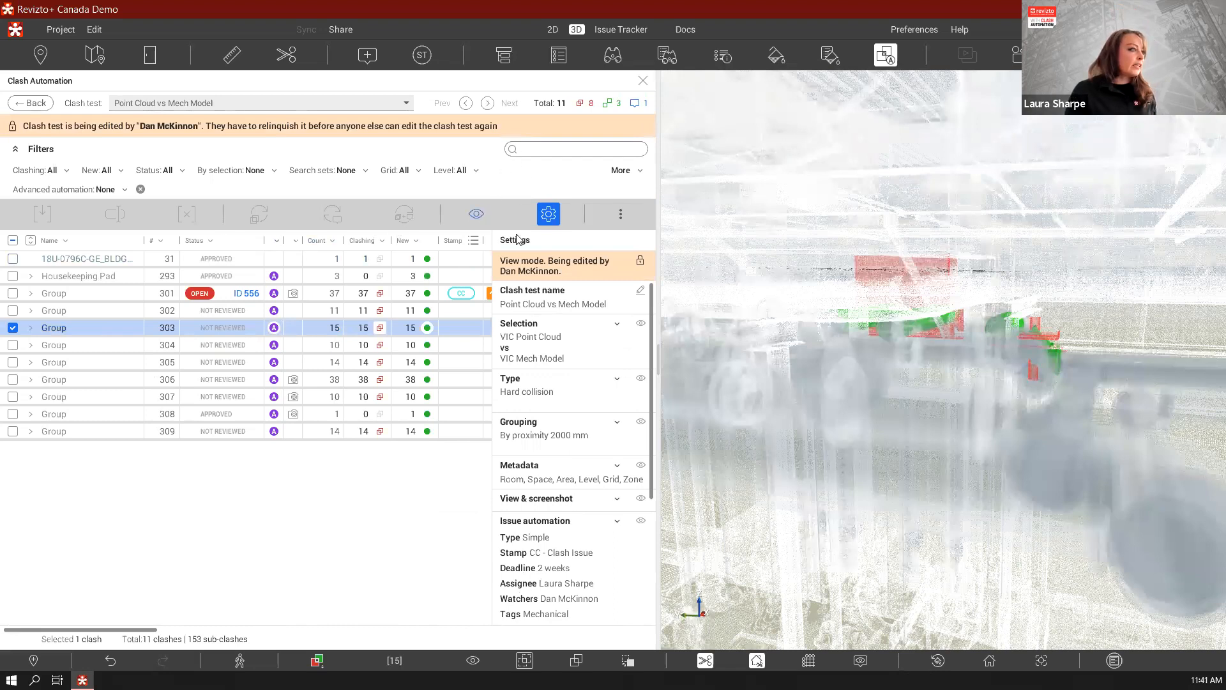
{"action": "left_click", "coordinate": [476, 214]}
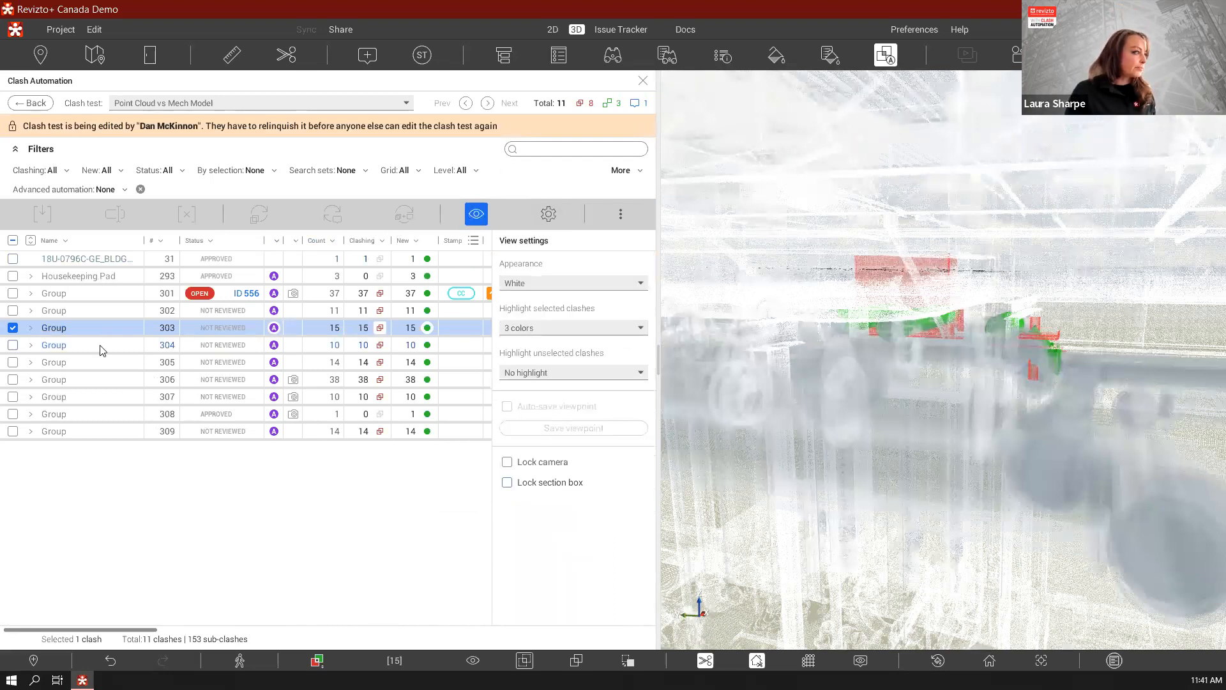
{"action": "left_click", "coordinate": [99, 345]}
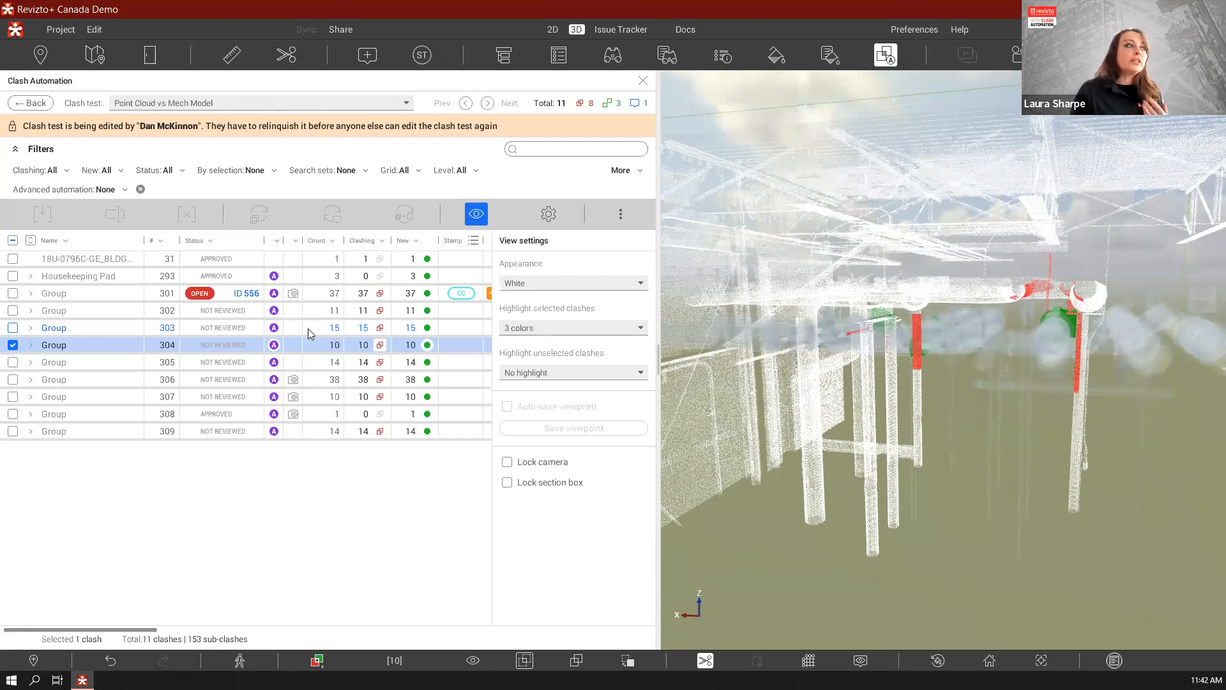
Open issue 592 of the green house - Level 5 clash group in the issue tracker
{"action": "left_click", "coordinate": [617, 30]}
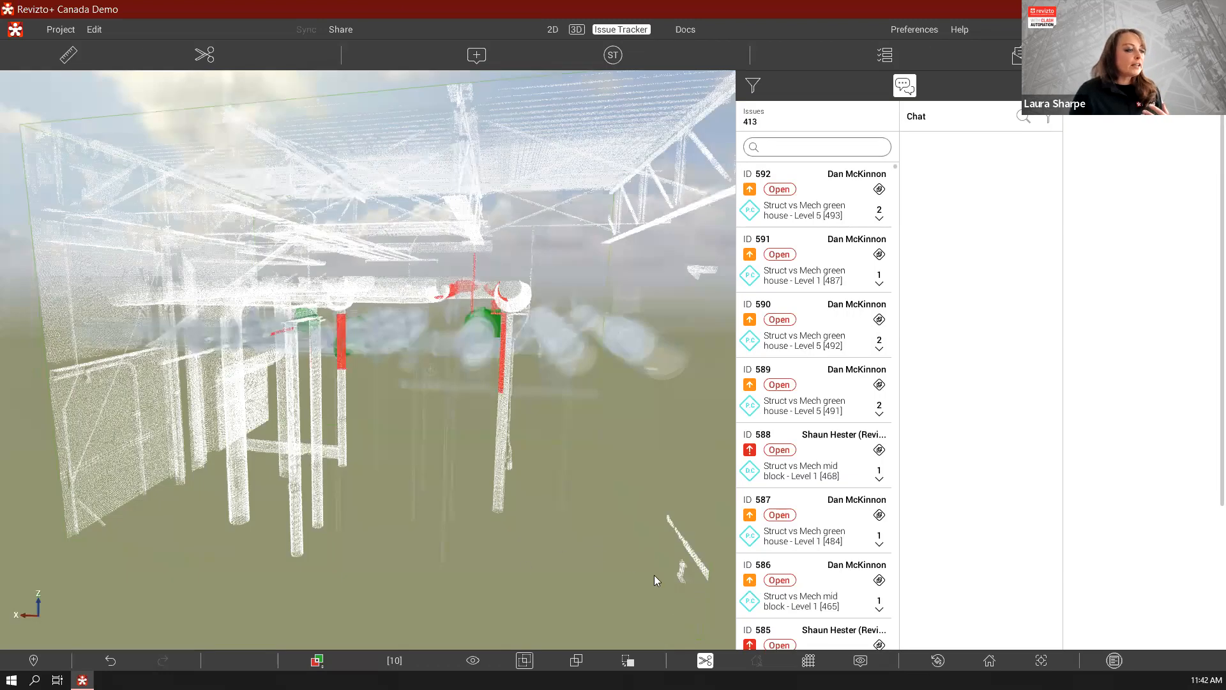
{"action": "left_click", "coordinate": [811, 211]}
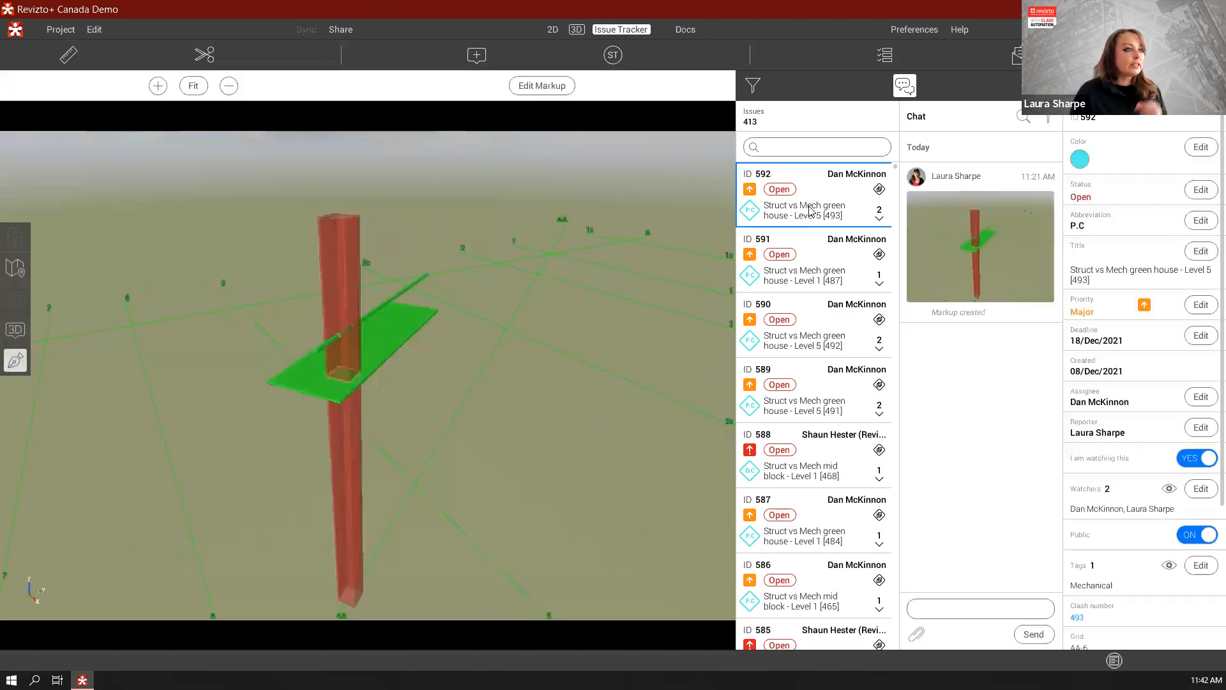
Return to the 3D view, close Clash Automation and show the issue markers in the point cloud model
{"action": "left_click", "coordinate": [577, 30]}
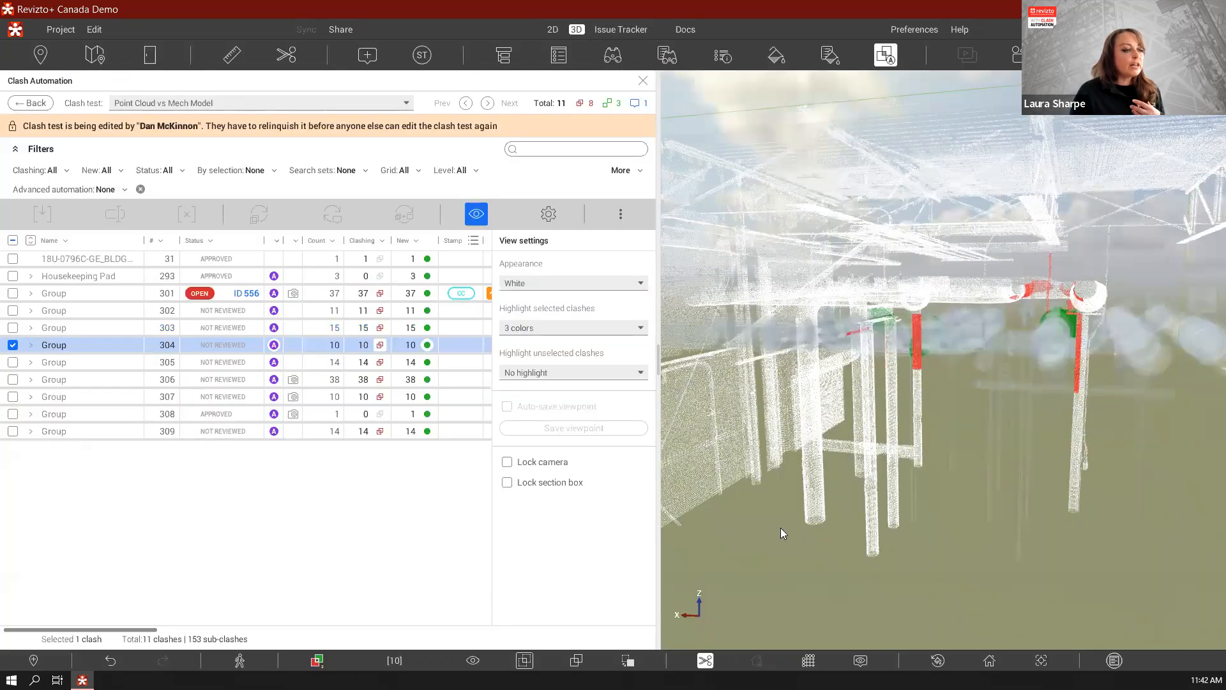
{"action": "left_click", "coordinate": [888, 56]}
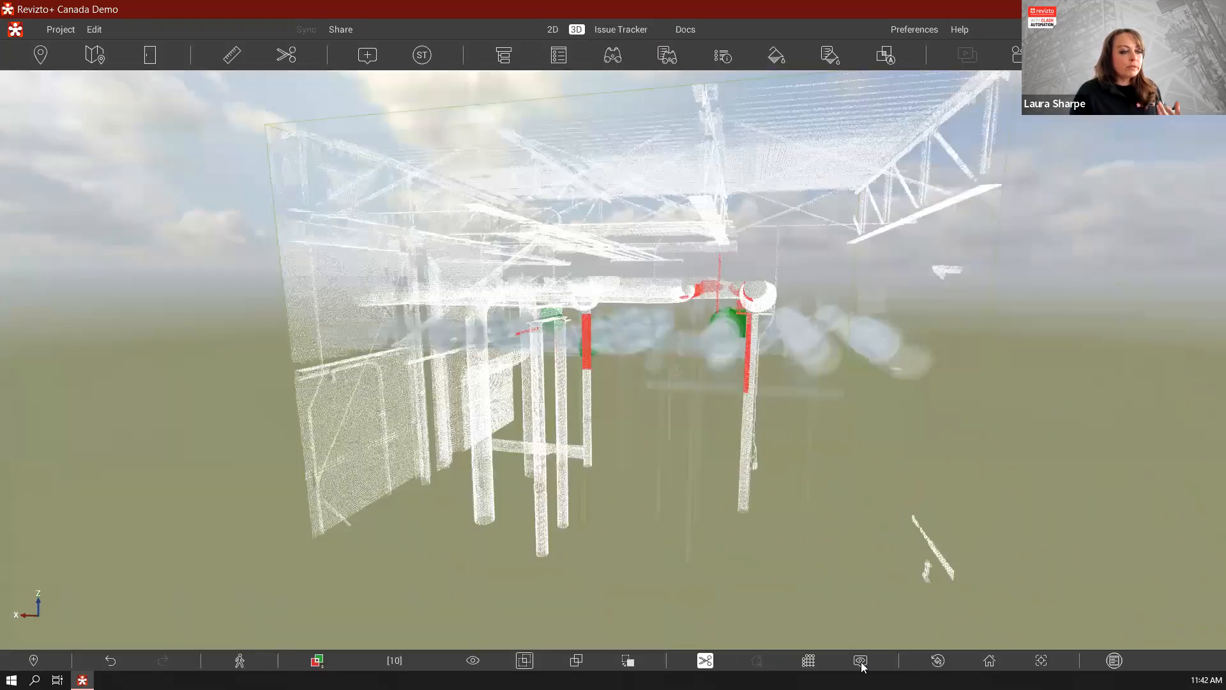
{"action": "left_click", "coordinate": [861, 661]}
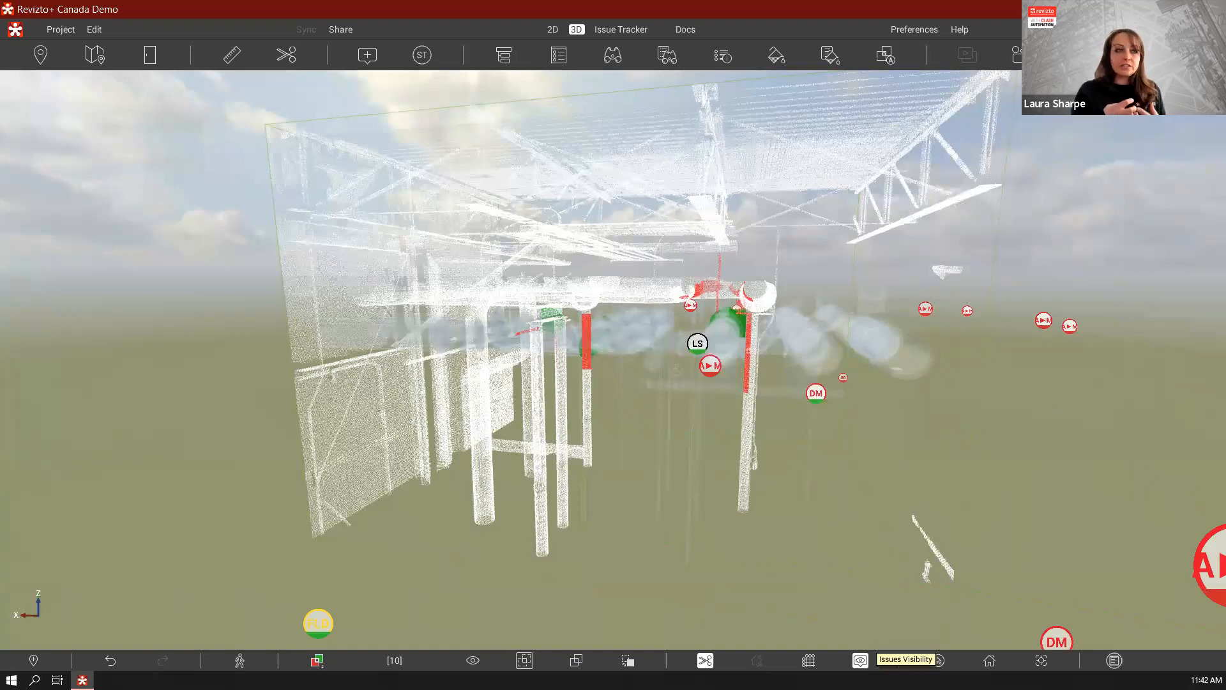
Open the project's 2D sheet list and collapse the Building Design ARCH folder
{"action": "left_click", "coordinate": [553, 31]}
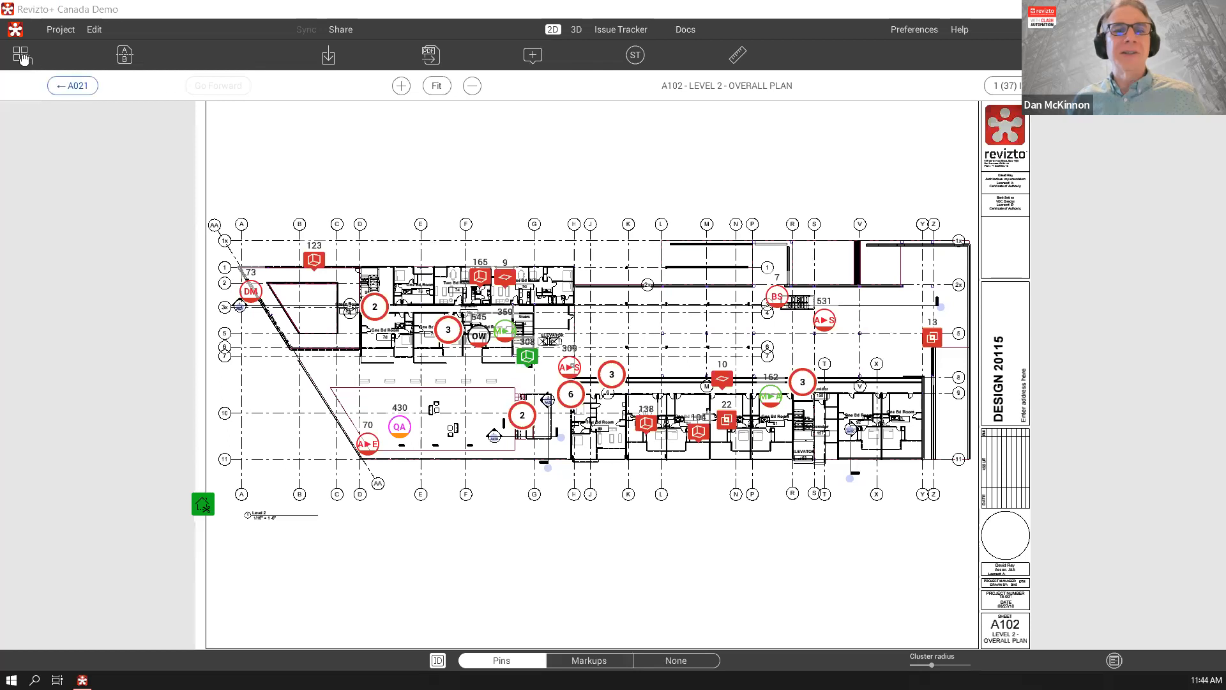
{"action": "left_click", "coordinate": [22, 54]}
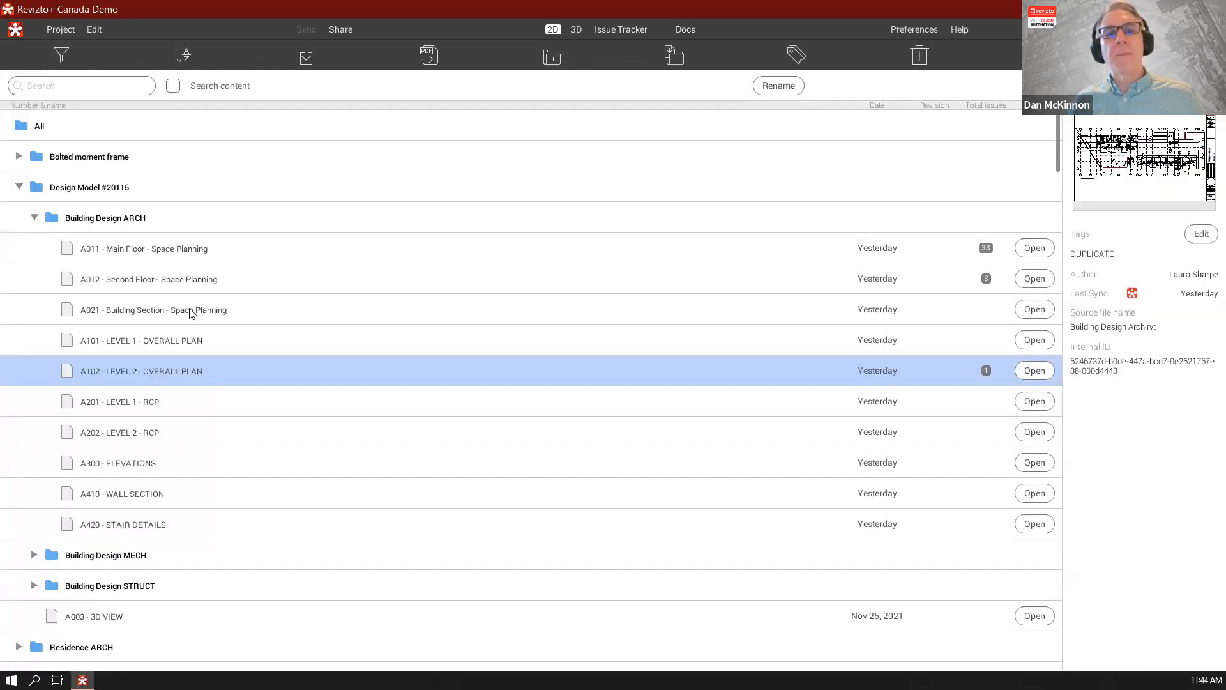
{"action": "left_click", "coordinate": [34, 218]}
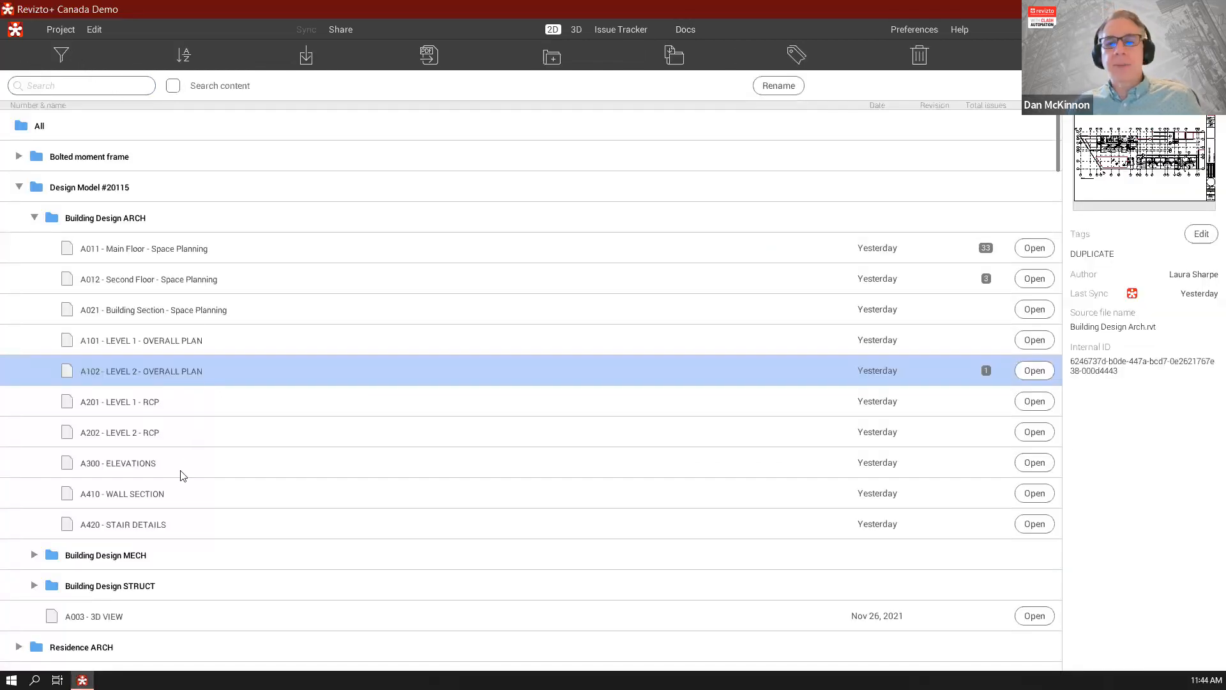
Preview Slide 10 and Slide 11 in the Revizto+ Clash Presentation folder, and open the Slide 12 - Webinar sheet
{"action": "scroll", "coordinate": [162, 520], "scroll_direction": "down", "scroll_amount": 2}
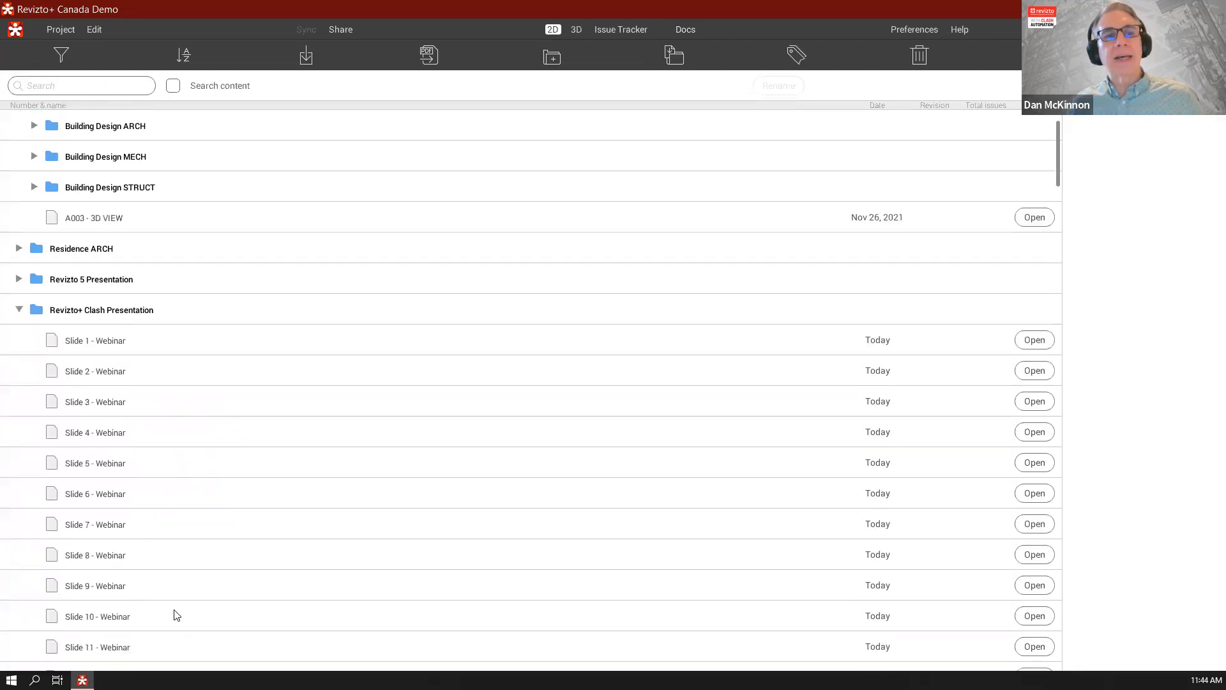
{"action": "scroll", "coordinate": [169, 610], "scroll_direction": "down", "scroll_amount": 2}
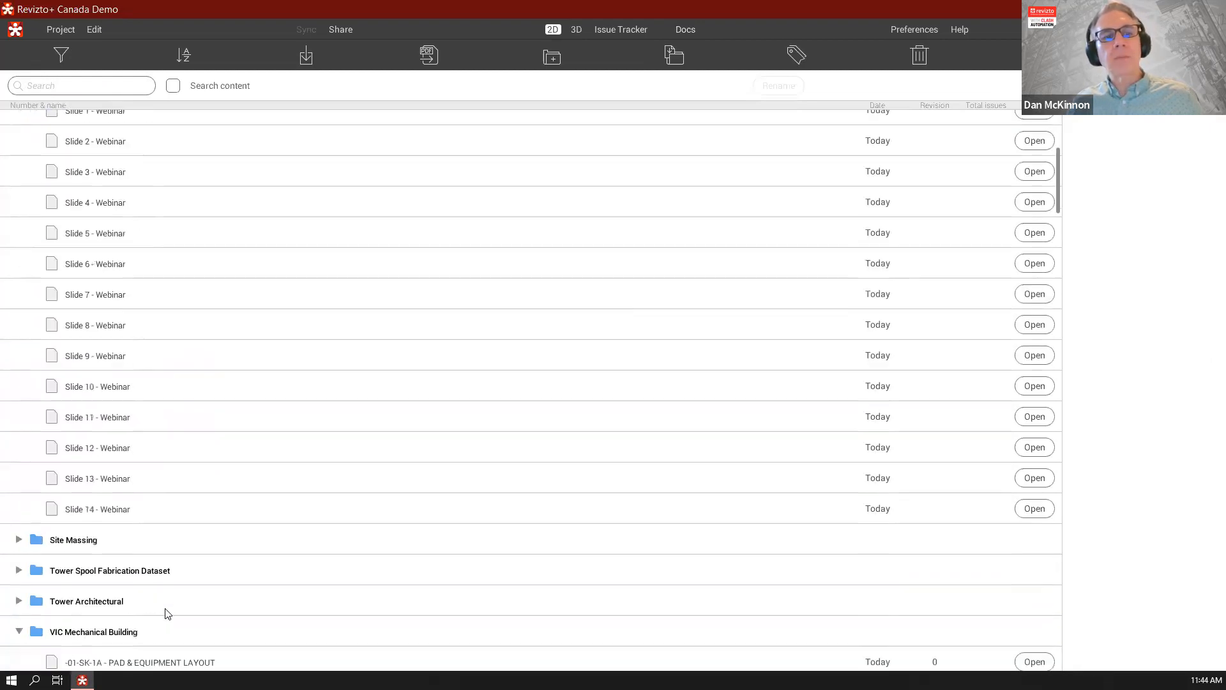
{"action": "left_click", "coordinate": [132, 394]}
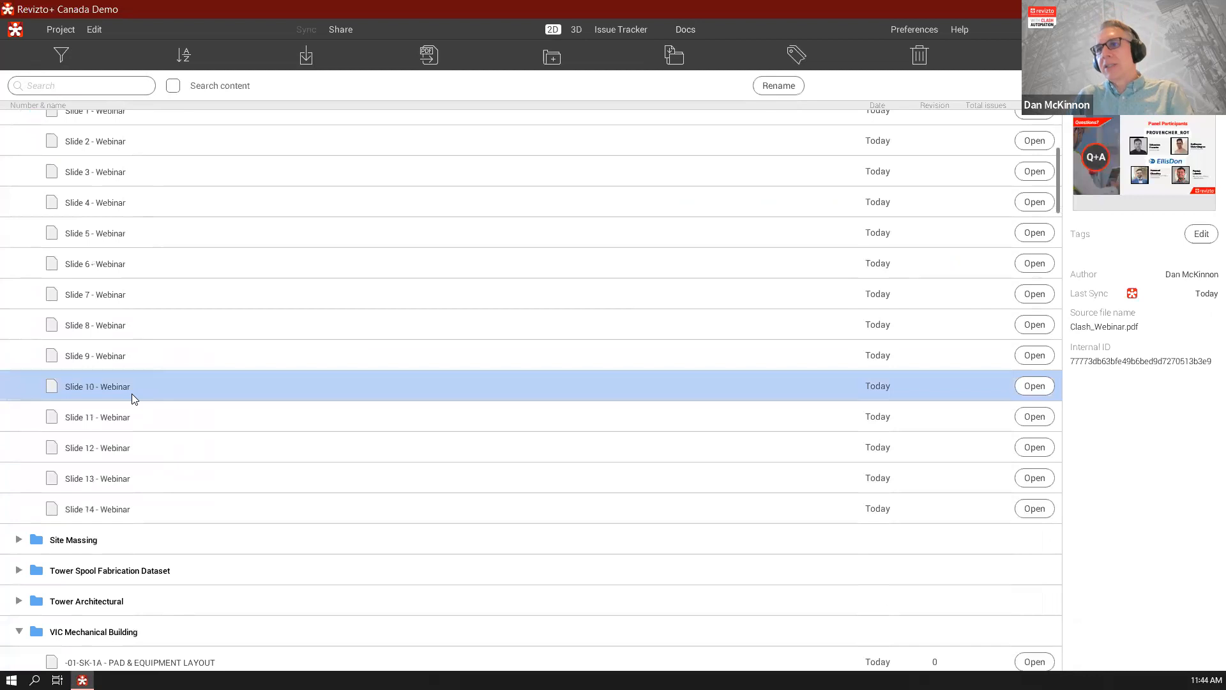
{"action": "left_click", "coordinate": [134, 414]}
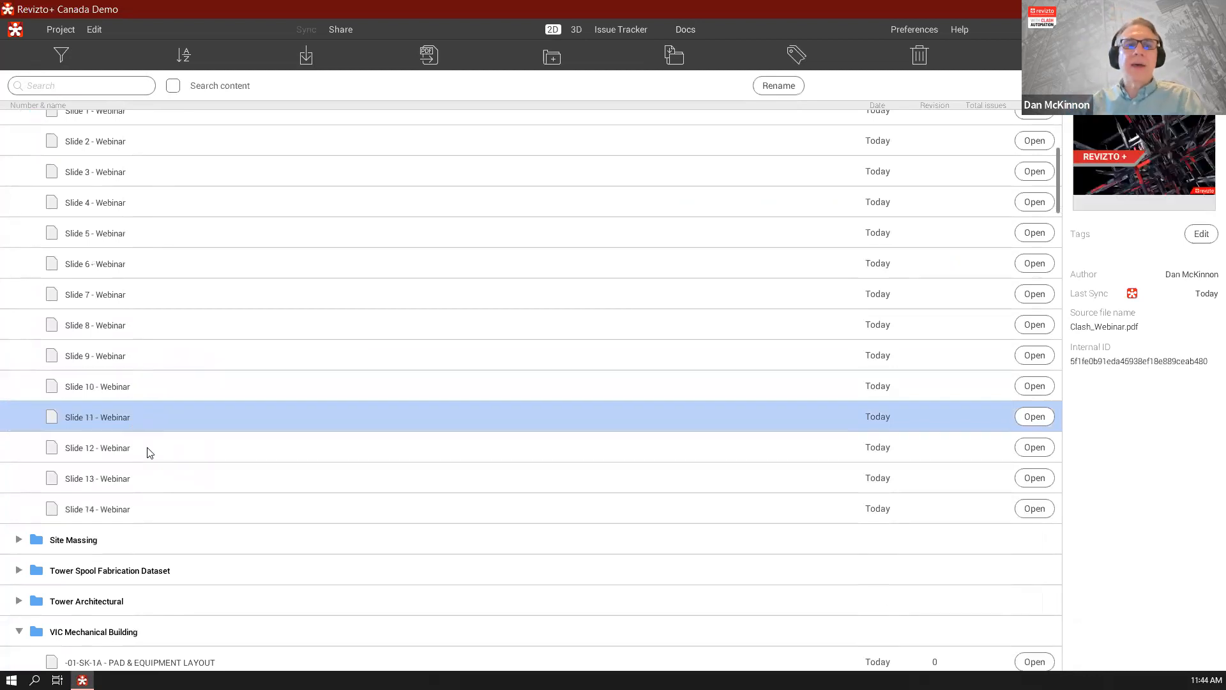
{"action": "left_click", "coordinate": [147, 449]}
{"action": "left_click", "coordinate": [1035, 447]}
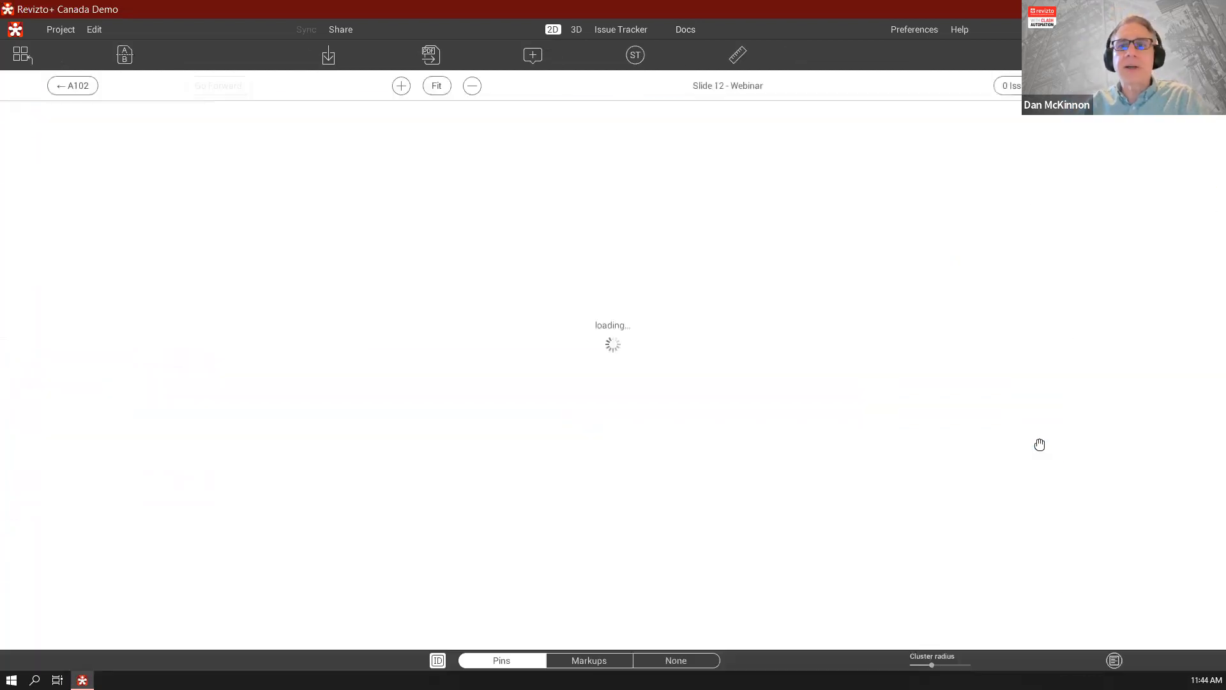